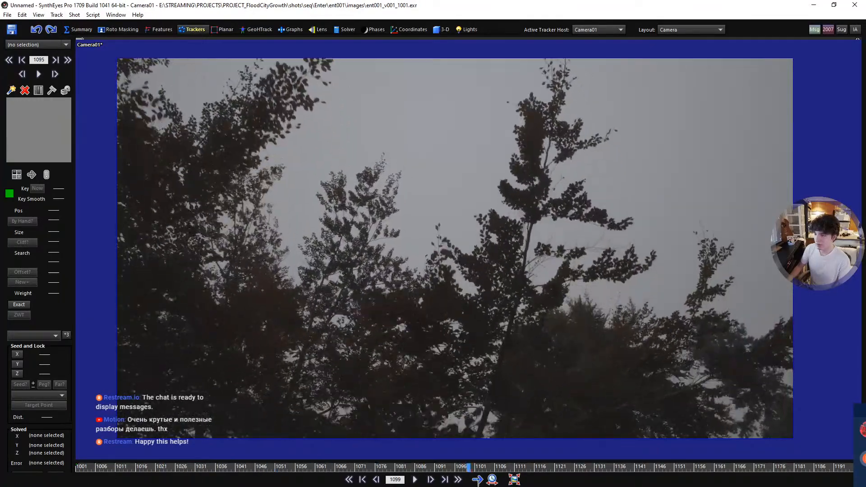
- Scrub and play through the tree shot to examine how the branches and foliage move, returning to frame 1001
left_click_drag(479, 483, 416, 474)
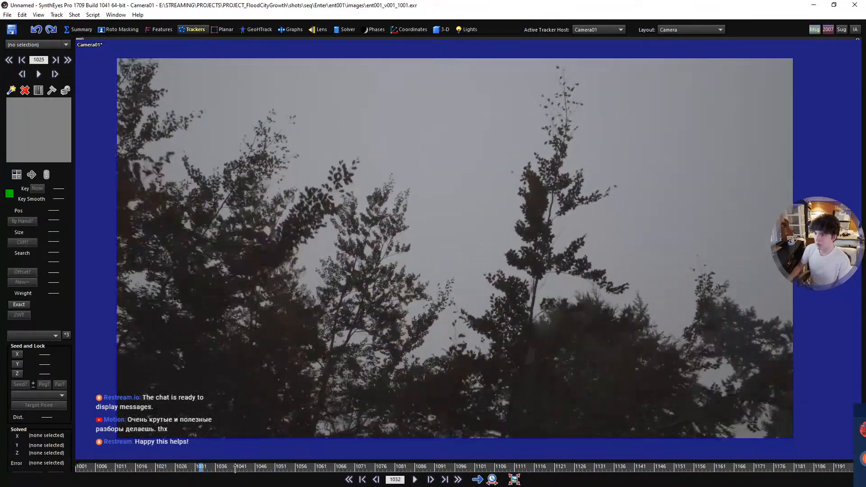
left_click_drag(725, 477, 310, 465)
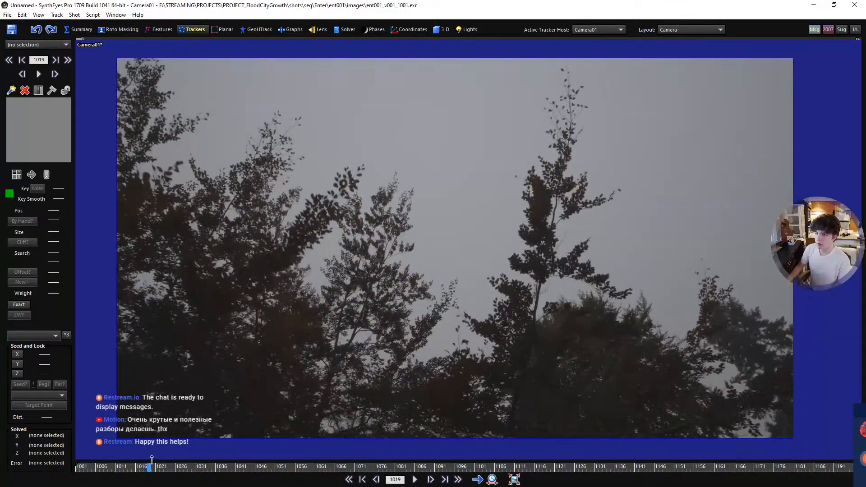
left_click_drag(151, 458, 77, 465)
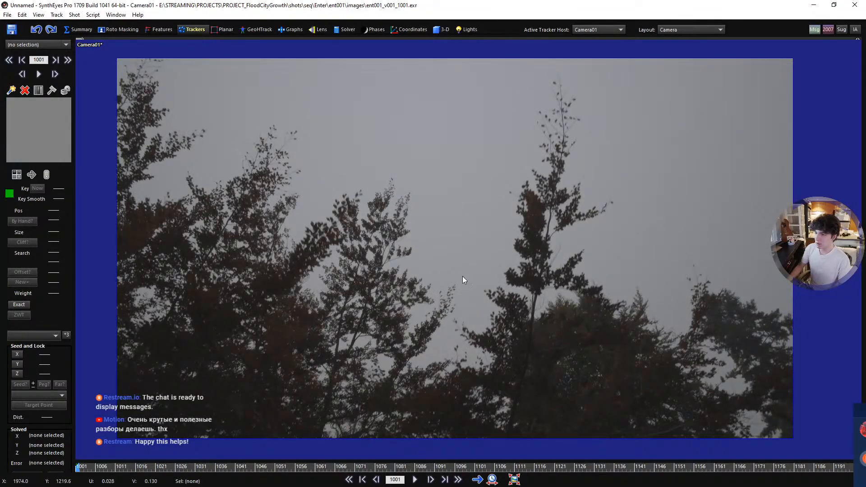
left_click_drag(255, 466, 77, 466)
key("space")
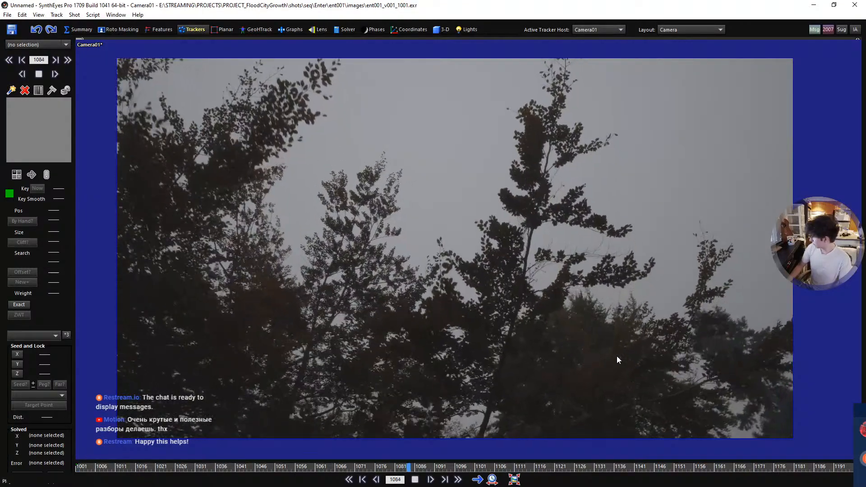
key("space")
key("Home")
scroll(537, 211, "up", 3)
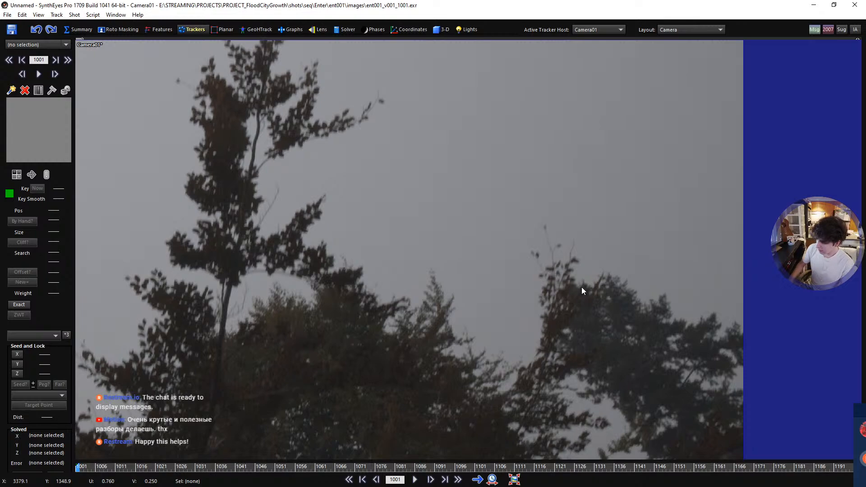
left_click_drag(358, 472, 7, 447)
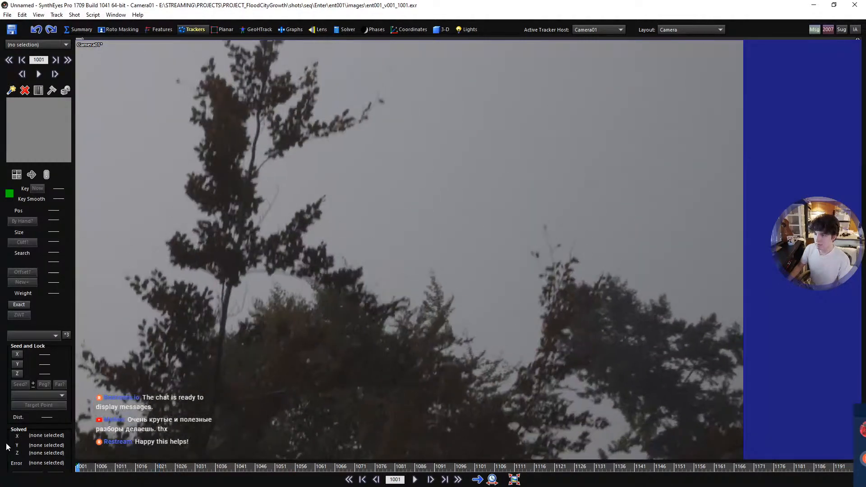
- Add a tracker at frame 1001 on the small isolated leaf pair beside the tip of the far-right leafy tree
middle_click_drag(517, 315, 491, 278)
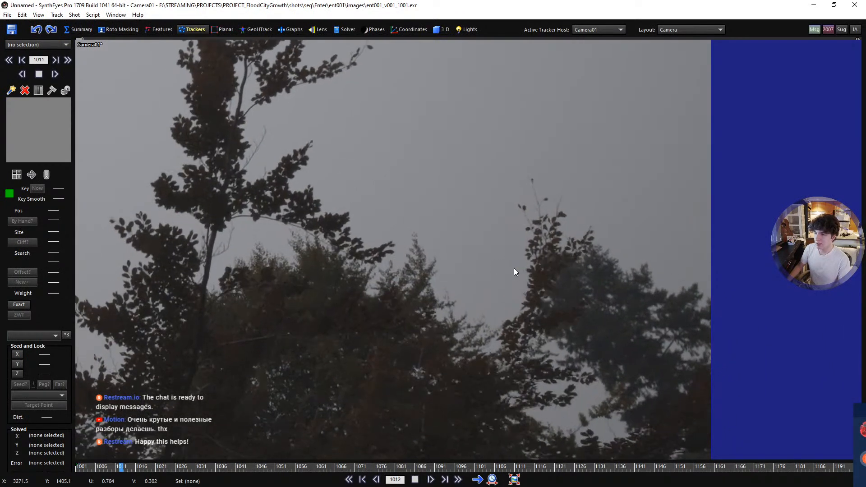
scroll(500, 215, "up", 3)
left_click(468, 249)
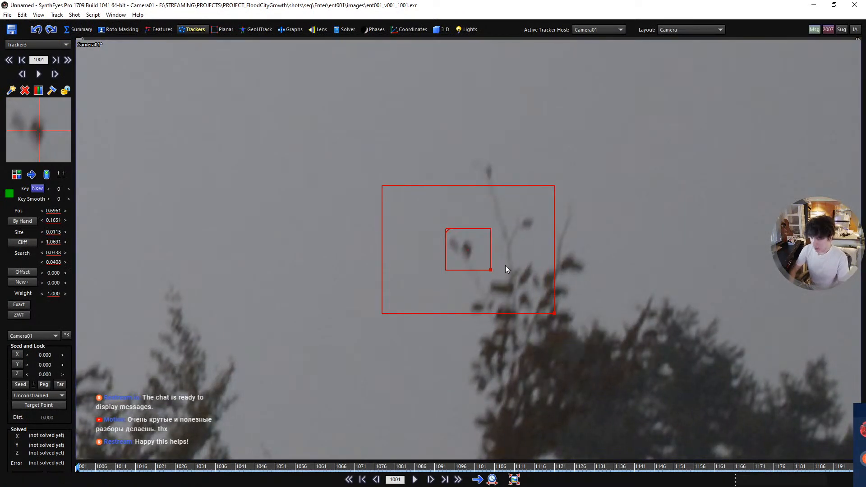
- Track the isolated leaf pair forward from frame 1001 through the end of the shot at frame 1197
key("d")
key("d")
key("d")
key("d")
key("d")
key("d")
key("d")
key("d")
key("d")
key("d")
key("d")
key("d")
key("d")
key("d")
key("d")
key("d")
key("d")
key("d")
key("d")
key("d")
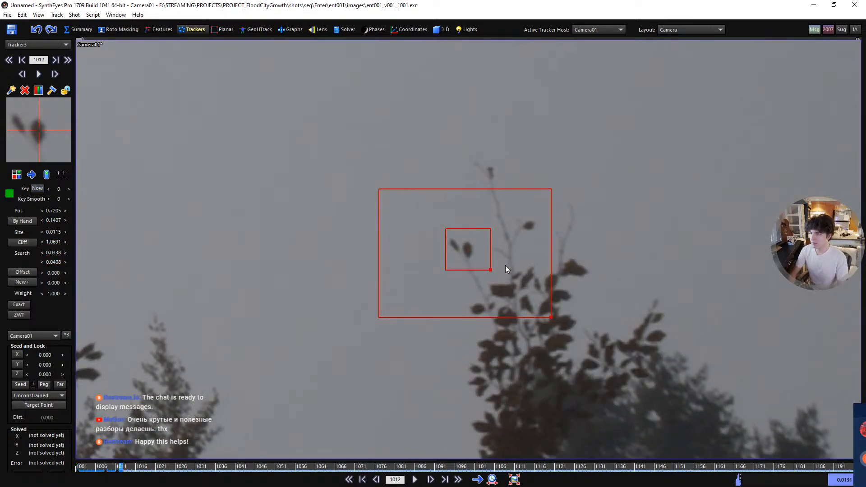
key("d")
key("d")
key("d")
key("d")
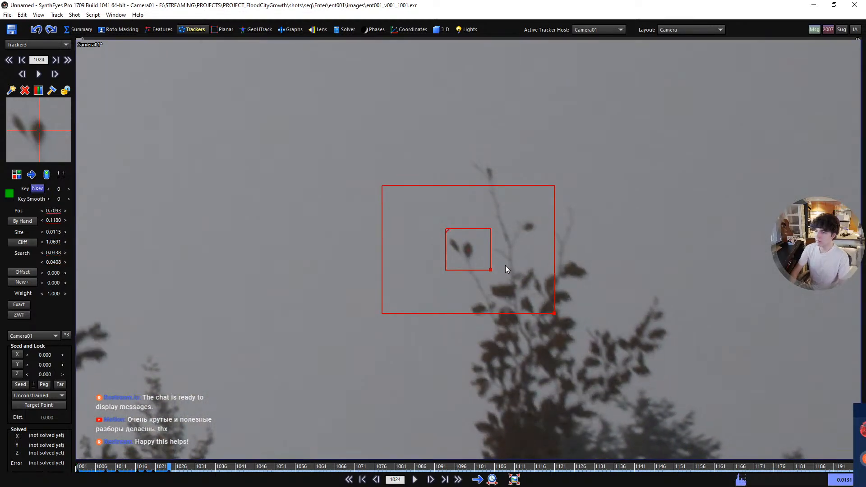
key("space")
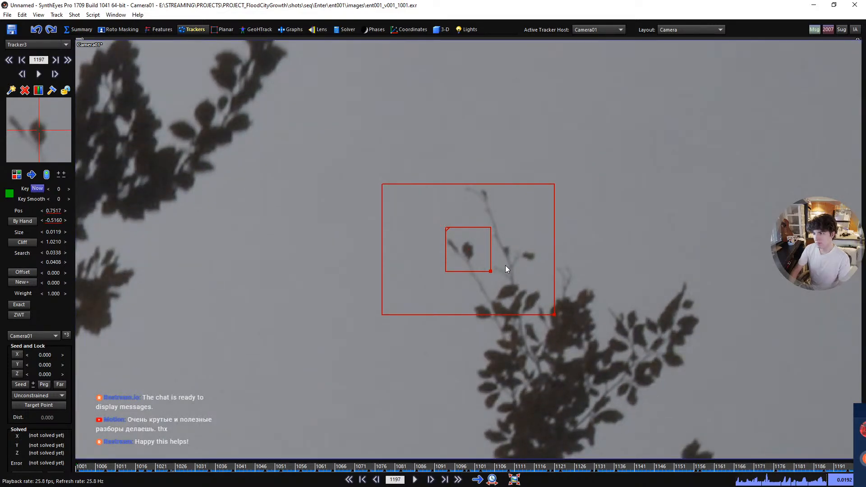
- Lock the leaf tracker and play the shot from frame 1001 to check that it stays on its target
key("shift+a")
key("space")
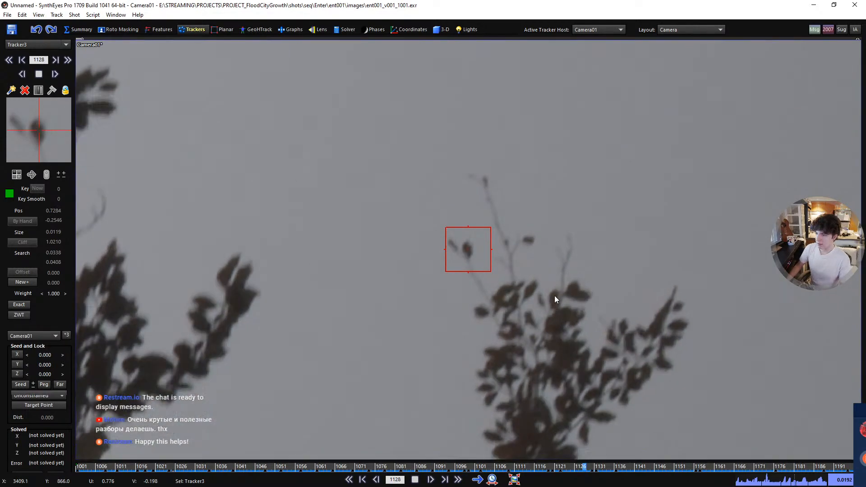
key("shift+a")
- Add a tracker at frame 1001 on the leaf cluster right of the first one, track it through the shot and lock it
key("c")
left_click(571, 264)
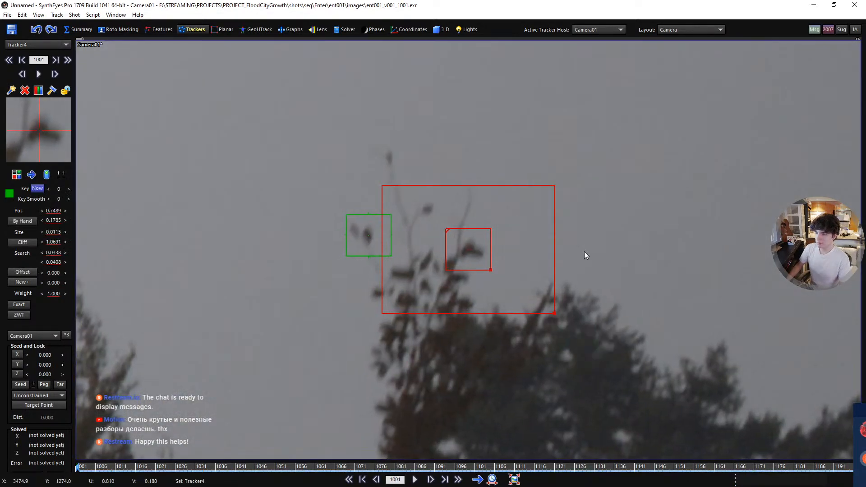
key("space")
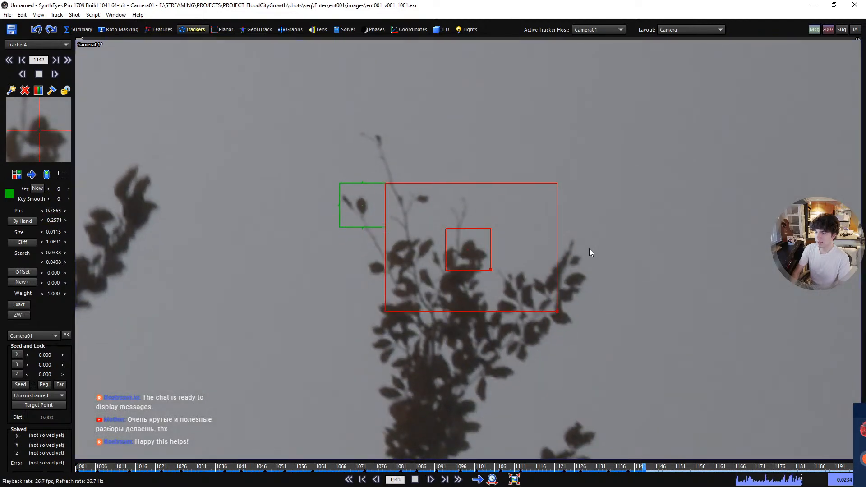
key("space")
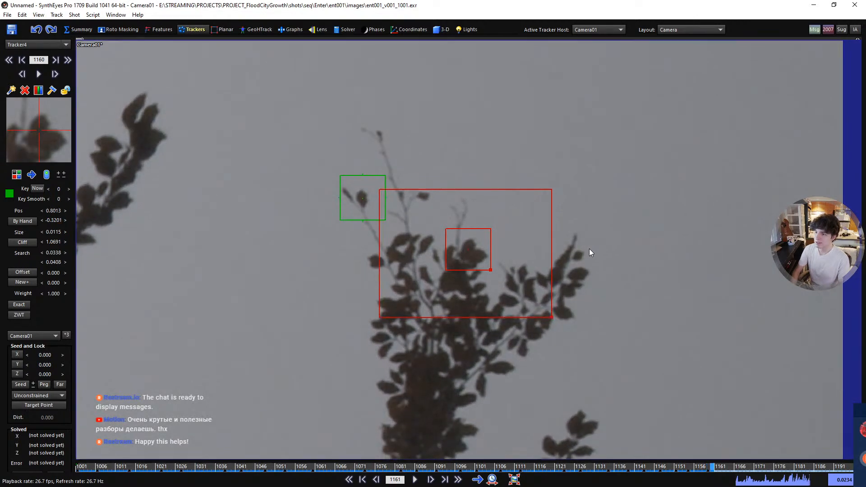
key("space")
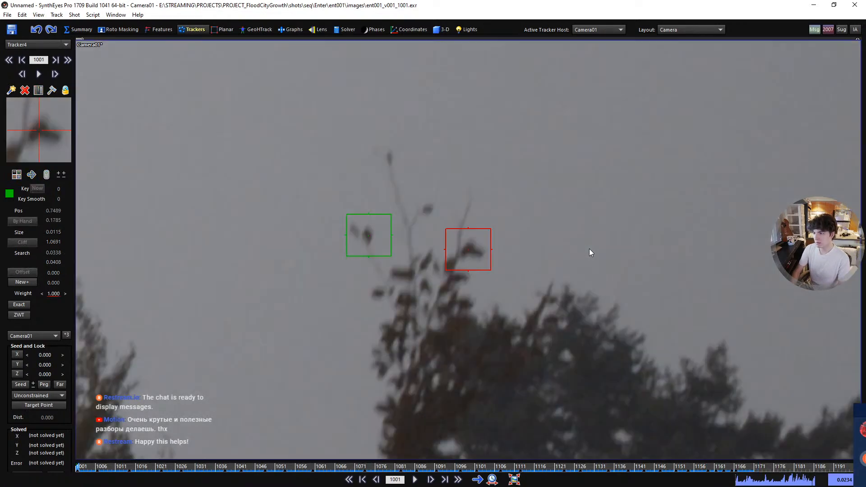
scroll(528, 216, "down", 3)
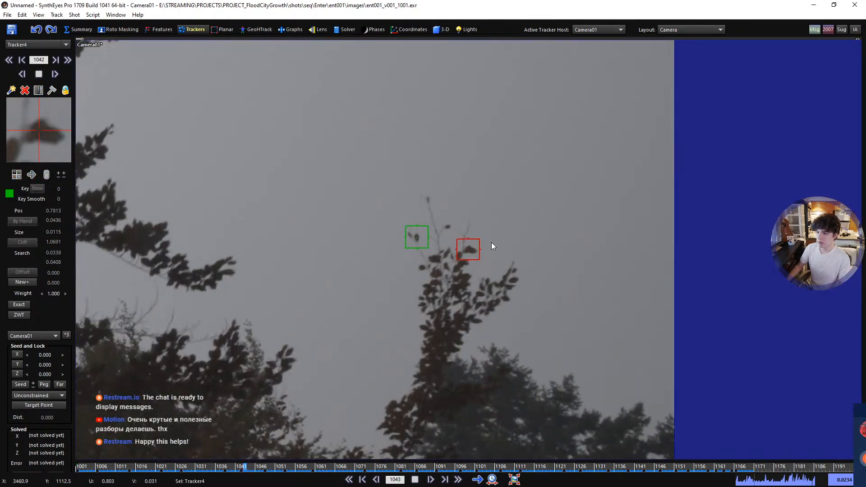
- Add a tracker at frame 1001 on the small pointed top of the background conifer behind the leafy tree
key("shift+a")
middle_click_drag(499, 339, 394, 295)
scroll(484, 251, "up", 3)
key("c")
left_click_drag(496, 265, 493, 263)
scroll(464, 289, "down", 3)
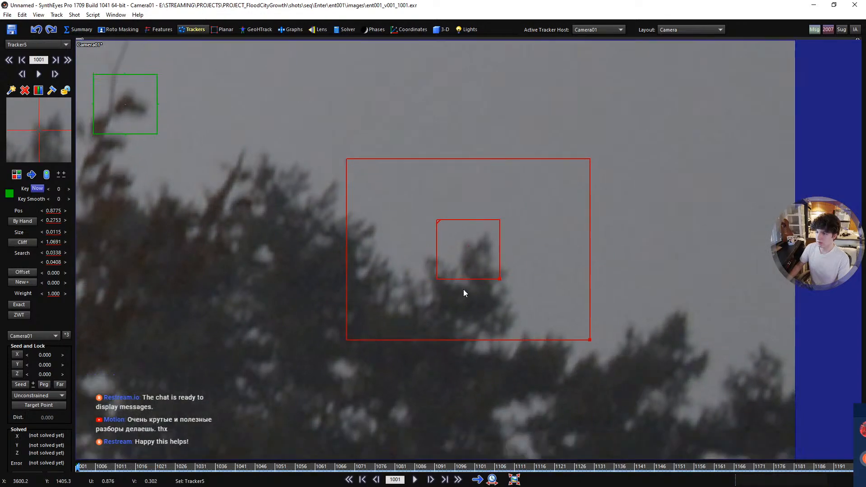
- Track the conifer top forward until foliage covers it around frame 1120, end the track there and lock the tracker
key("space")
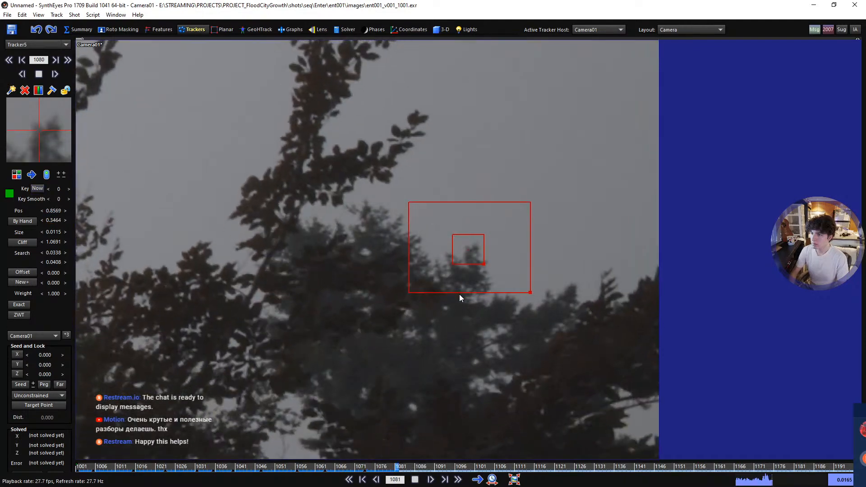
key("space")
key("d")
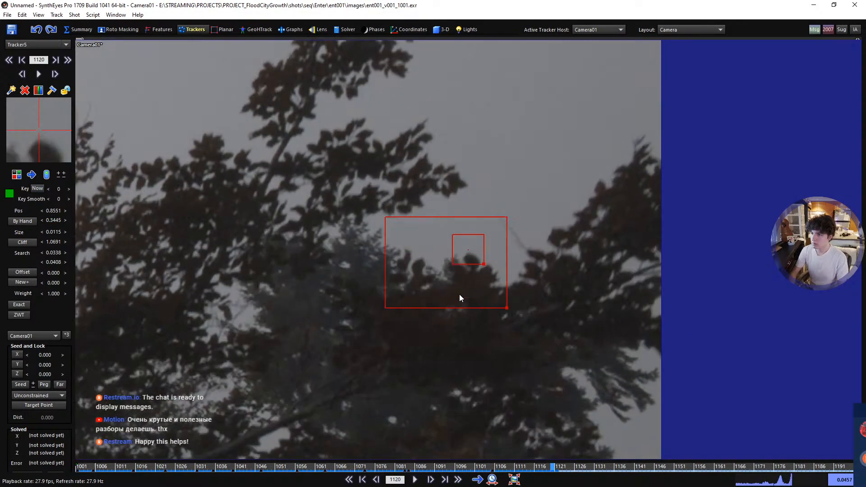
key("s")
key("d")
key("s")
key("l")
key("shift+a")
- Add a tracker at frame 1001 on the small sky gap by a branch below the conifer's top
scroll(695, 266, "down", 4)
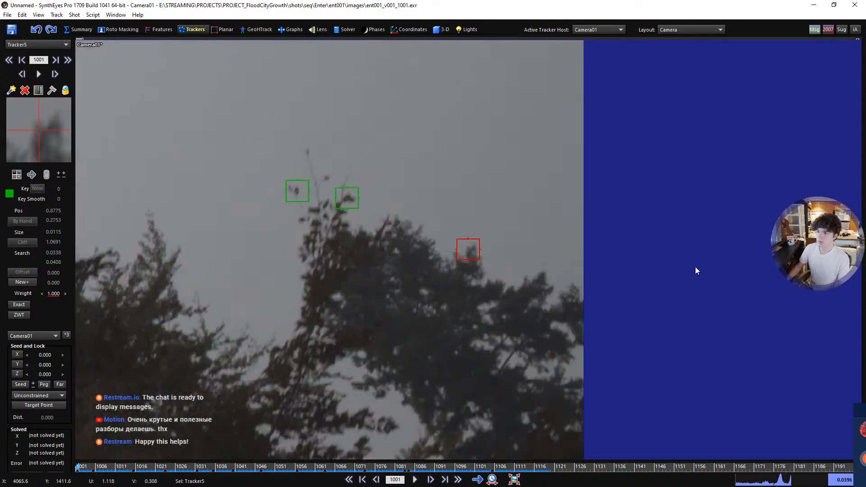
middle_click_drag(434, 250, 594, 292)
left_click_drag(548, 466, 78, 452)
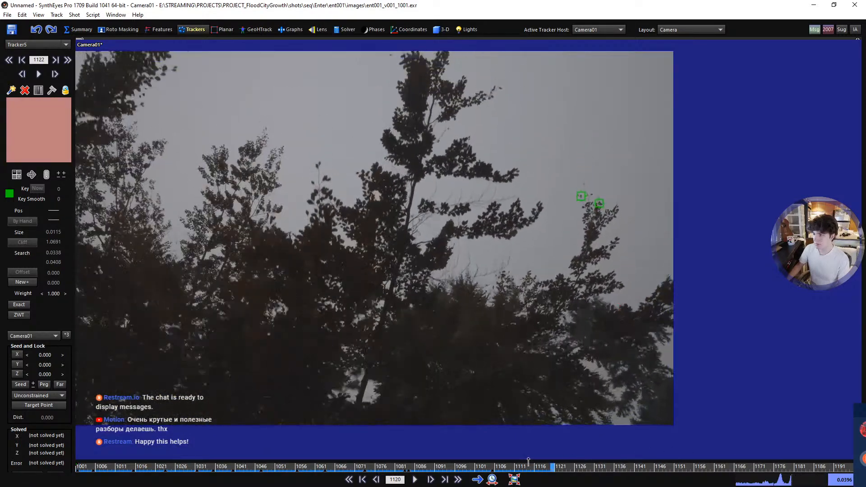
scroll(648, 361, "up", 4)
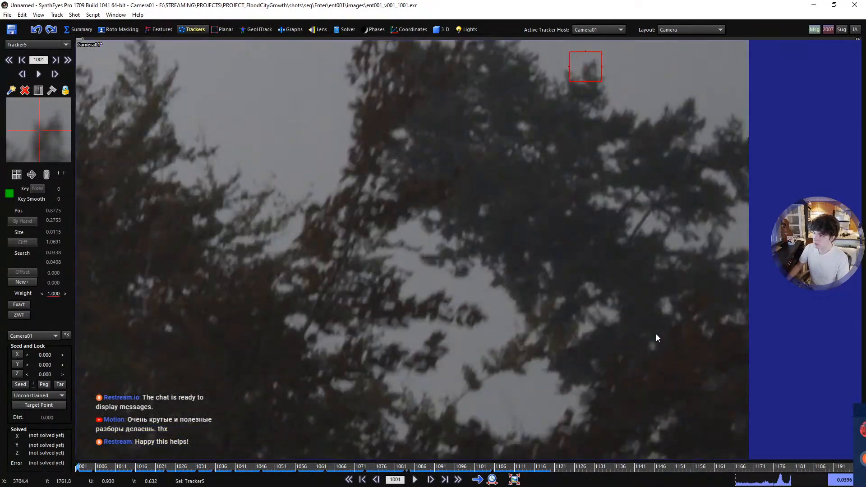
key("c")
left_click(656, 228)
key("5")
- Track the branch gap forward until foliage hides it, and re-place the tracker on the same gap at frame 1136
key("space")
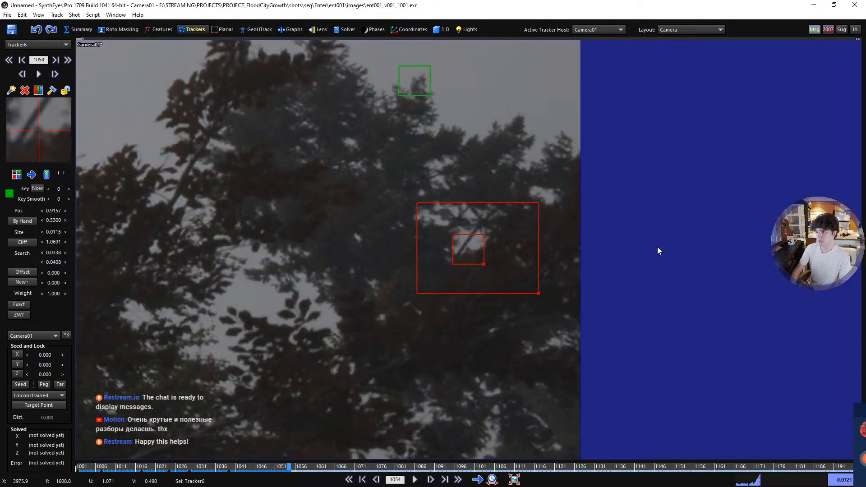
key("space")
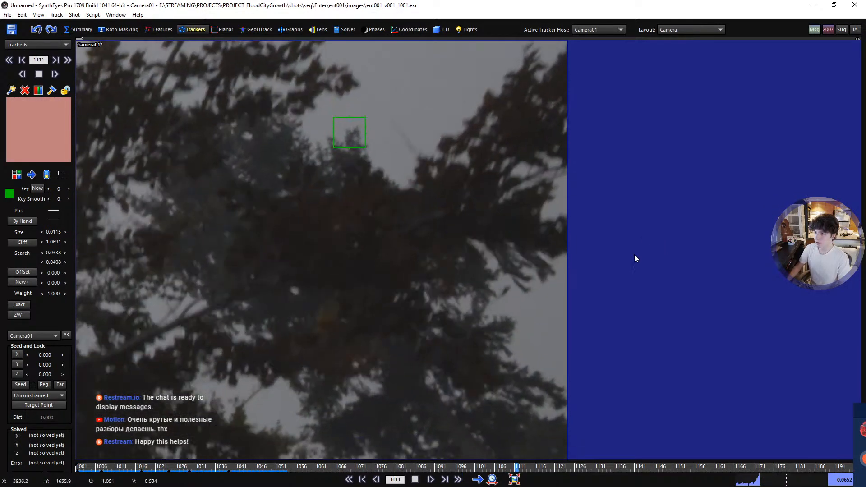
key("space")
left_click(439, 314)
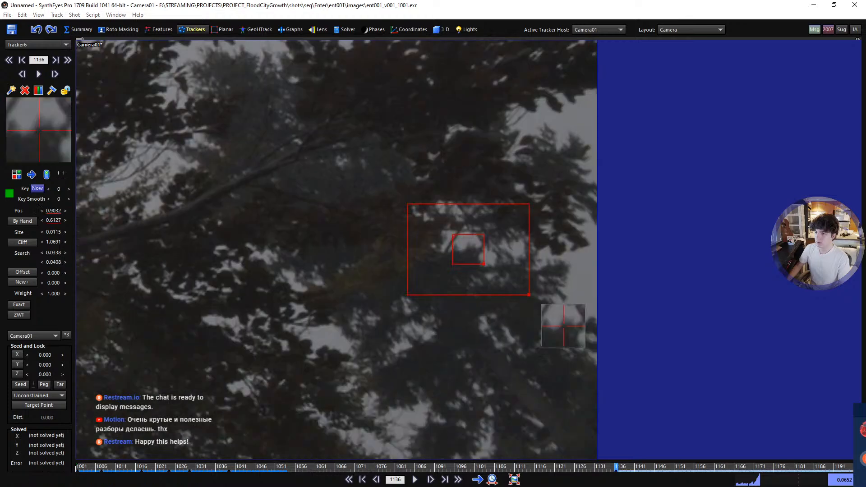
- Fine-tune the tracker's position at frame 1136 by comparing its pattern with the earlier keyframes
key("a")
key("f")
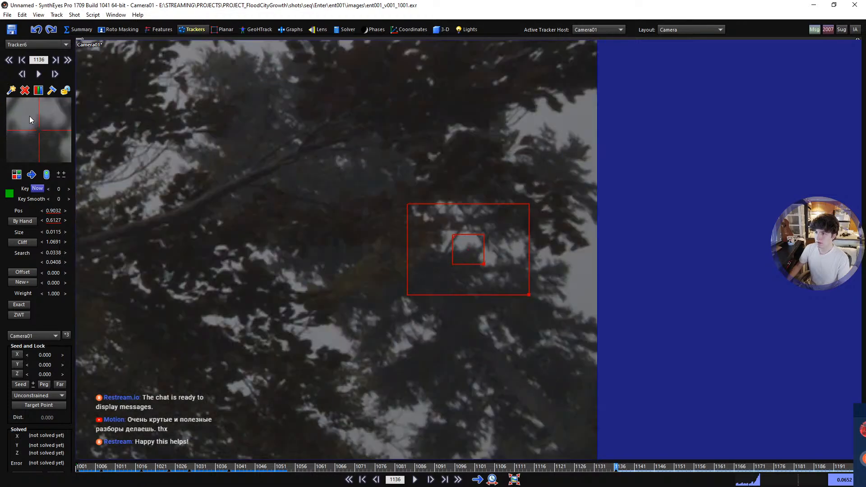
left_click_drag(28, 115, 39, 128)
key("a")
key("f")
key("a")
key("f")
key("a")
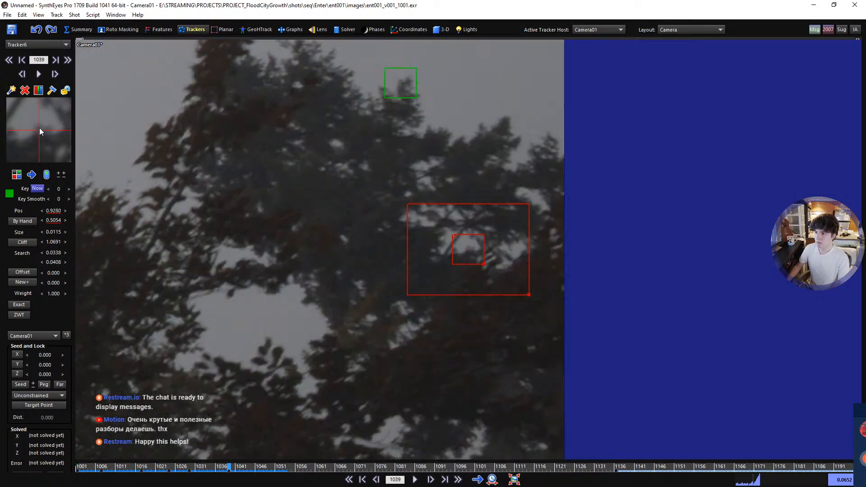
key("f")
- Track the branch gap onward from frame 1136 to frame 1197 and lock the tracker
key("d")
key("d")
key("space")
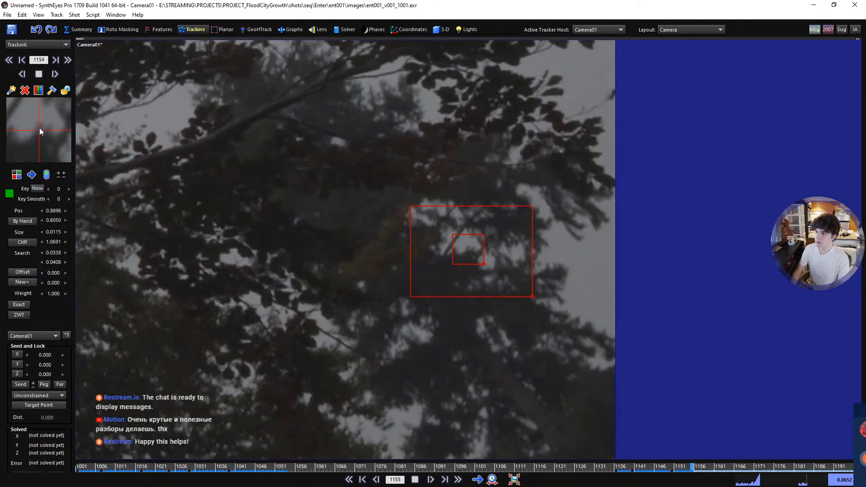
key("l")
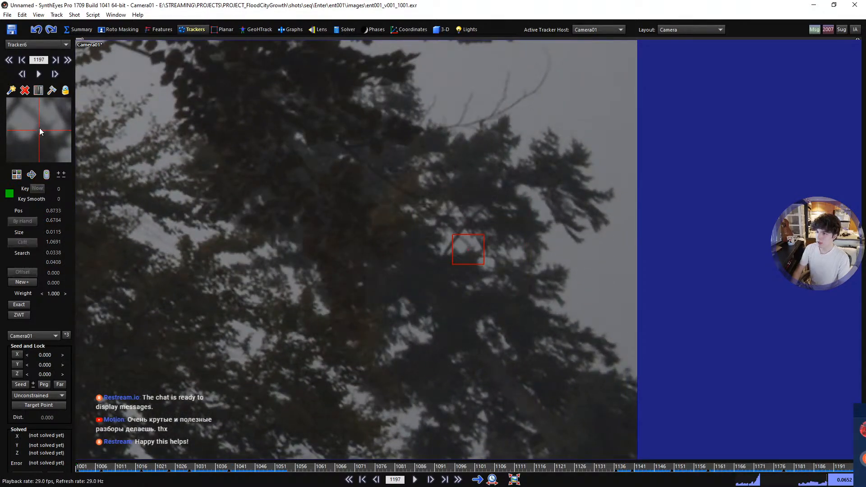
- Add a tracker at frame 1001 on the small sky gap lower in the conifer and track it forward until foliage hides it
key("a")
key("a")
key("a")
key("a")
key("a")
key("a")
key("a")
key("a")
key("a")
key("a")
key("a")
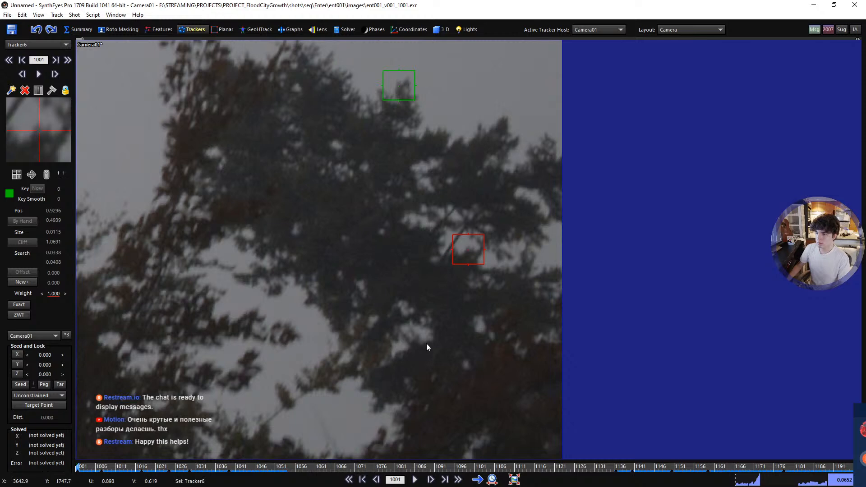
left_click(429, 343)
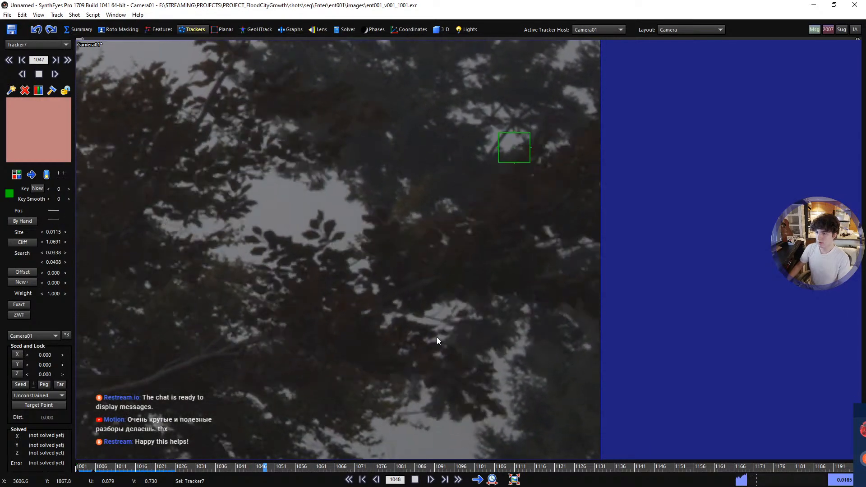
- Find where the lower sky gap reappears and re-place its tracker there at frame 1097
key("space")
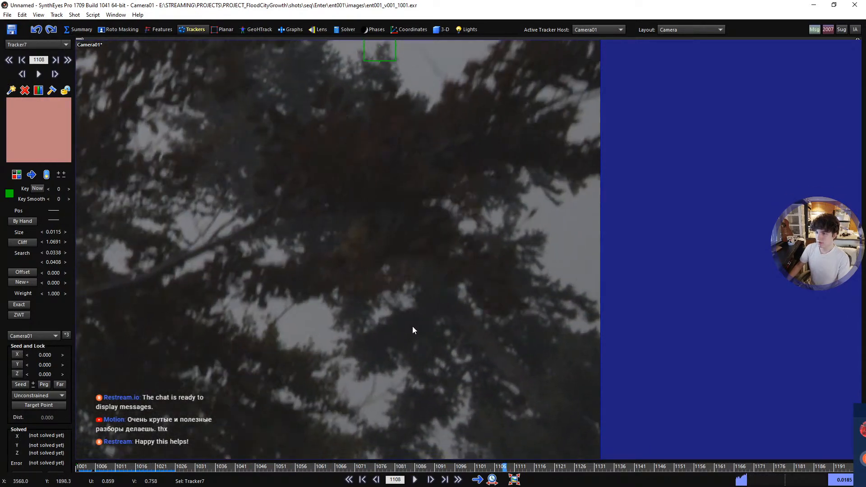
key("d")
key("d")
key("s")
key("s")
key("s")
key("s")
key("s")
key("s")
key("s")
key("s")
key("s")
key("s")
key("s")
key("s")
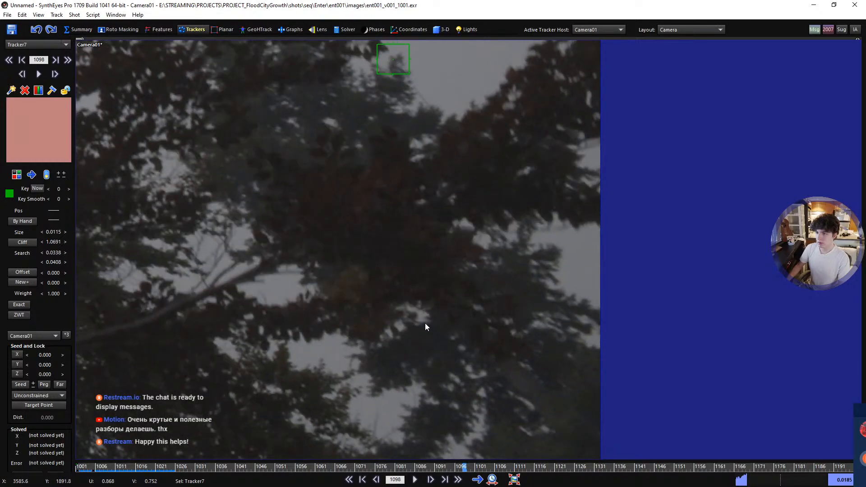
key("s")
left_click(430, 323)
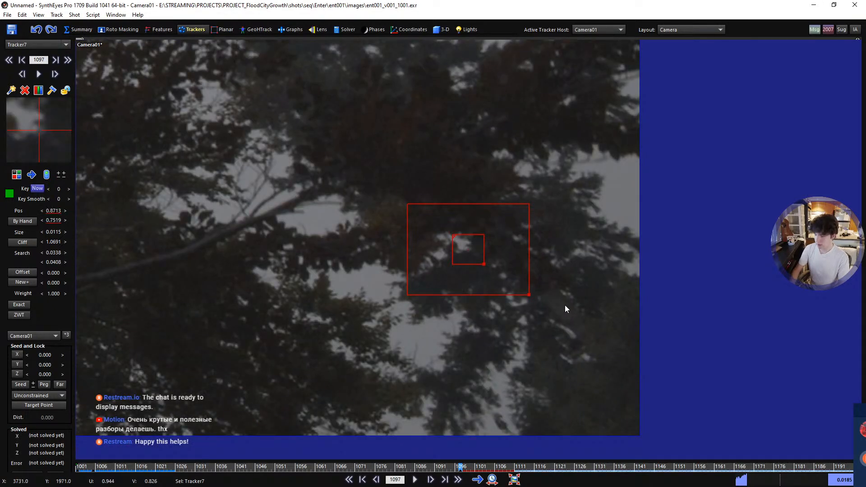
- Refine the lower sky gap's tracker at frame 1097, track it onward to the shot's end, and lock it, returning to frame 1001
key("p")
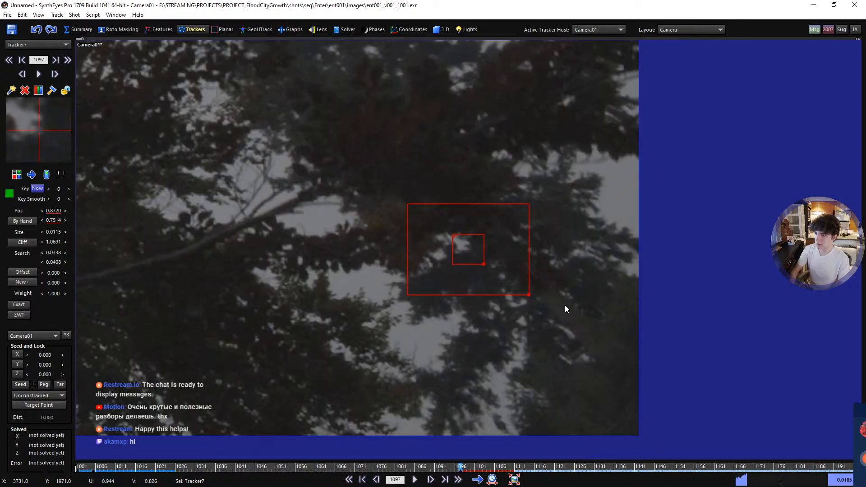
key("d")
key("d")
key("d")
key("d")
key("d")
key("d")
key("d")
key("d")
key("d")
key("d")
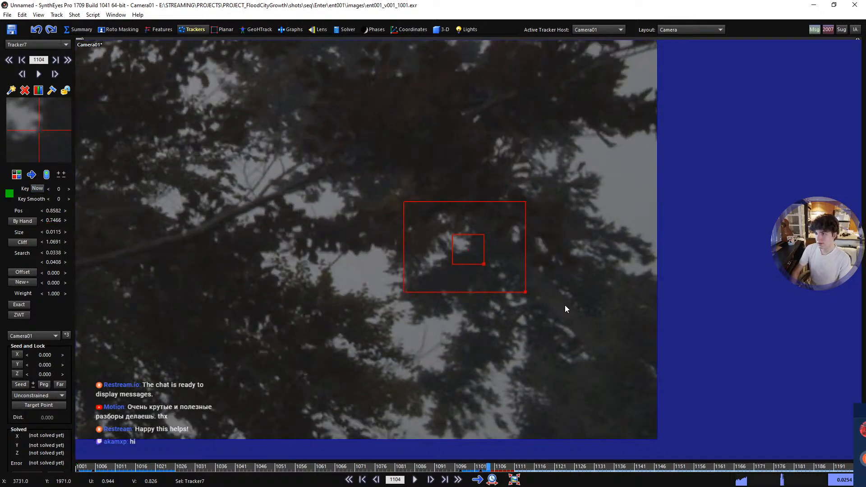
key("space")
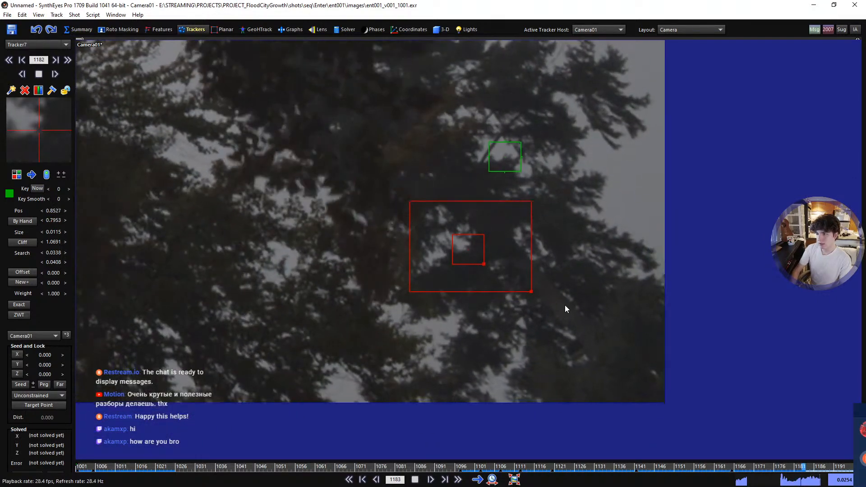
key("l")
key("a")
key("a")
key("a")
key("a")
key("a")
key("a")
key("a")
key("a")
key("a")
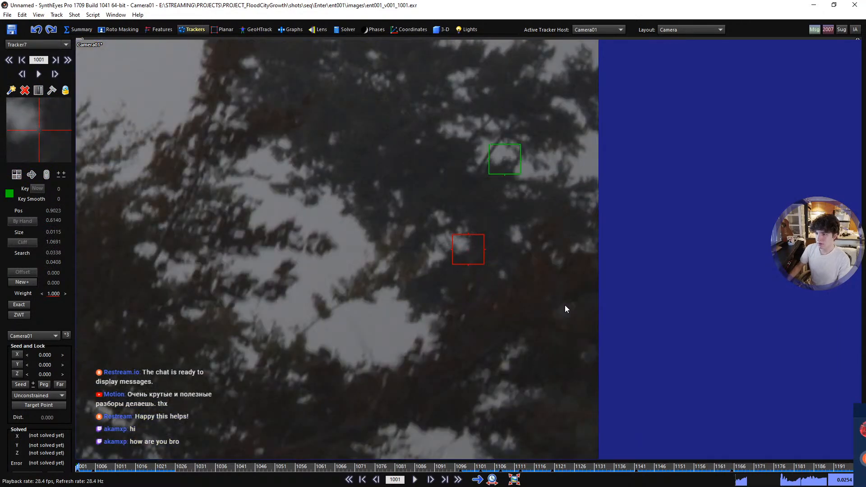
- Examine the central and left trees at several frames for further features that can be tracked
scroll(375, 286, "down", 3)
middle_click_drag(375, 286, 524, 303)
scroll(526, 312, "down", 1)
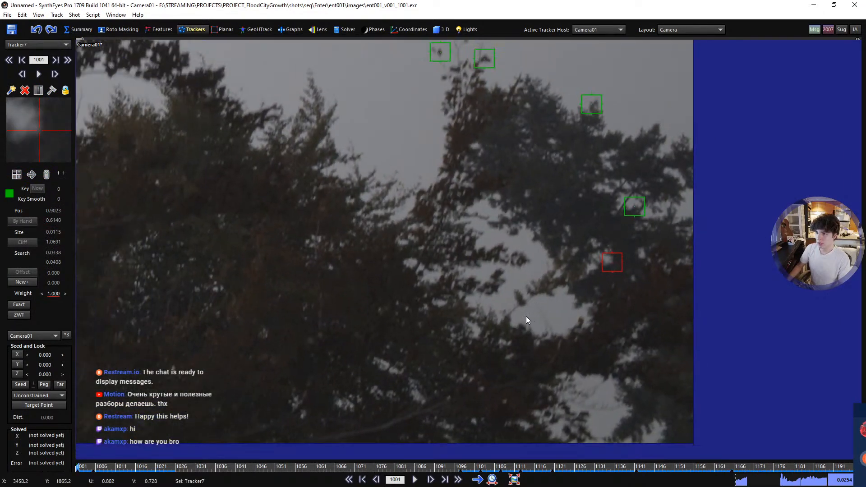
middle_click_drag(451, 359, 519, 326)
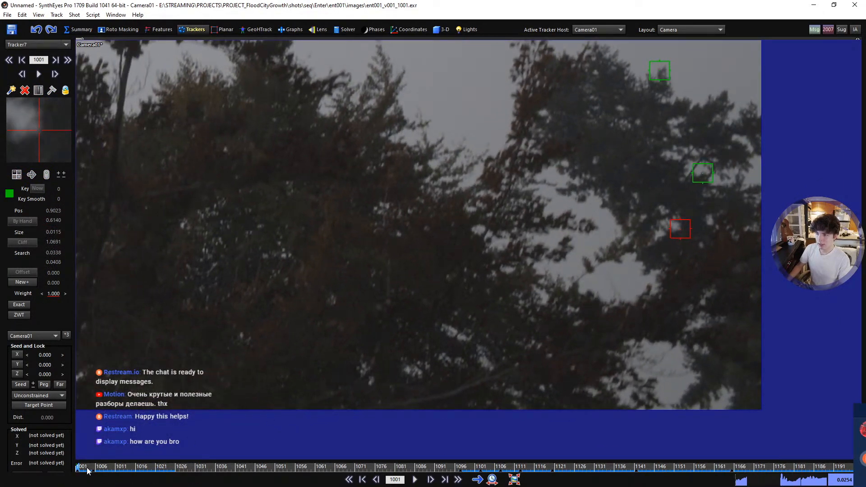
left_click_drag(89, 472, 72, 451)
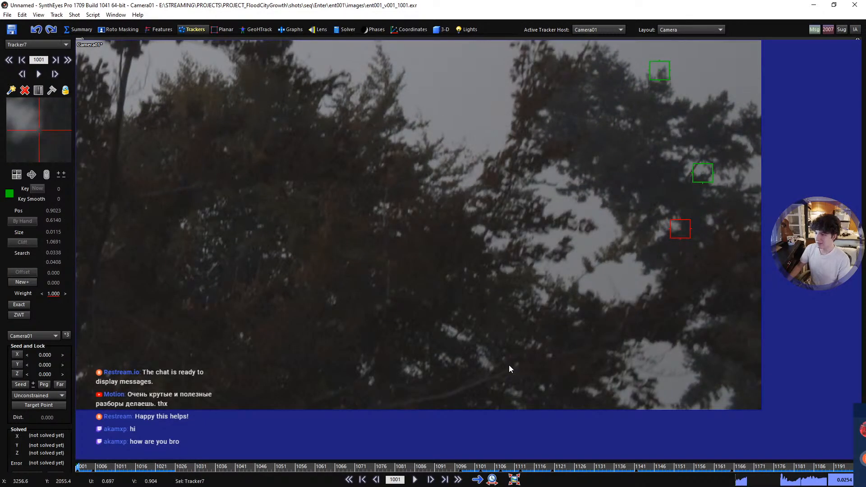
middle_click_drag(509, 366, 581, 369)
scroll(534, 344, "up", 1)
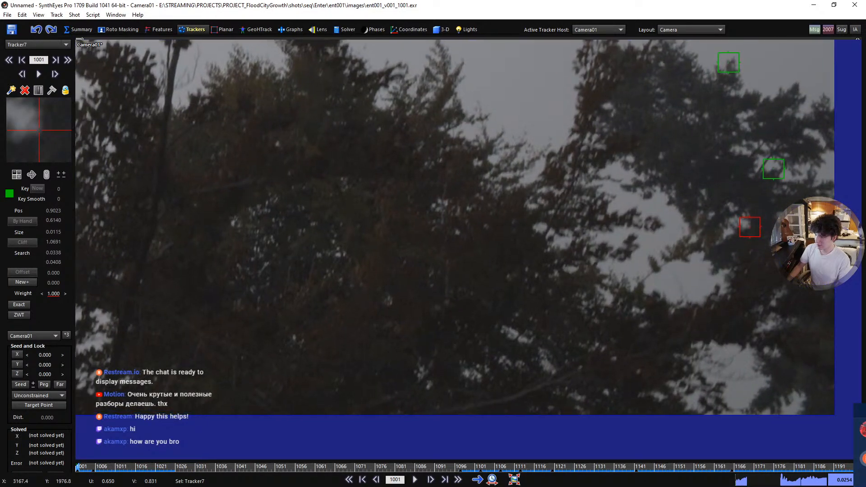
scroll(534, 345, "down", 1)
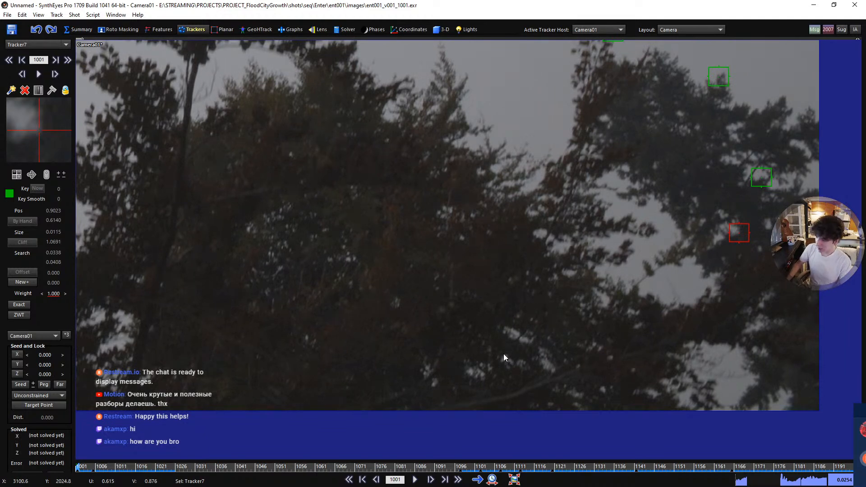
middle_click_drag(490, 327, 524, 328)
scroll(518, 331, "down", 2)
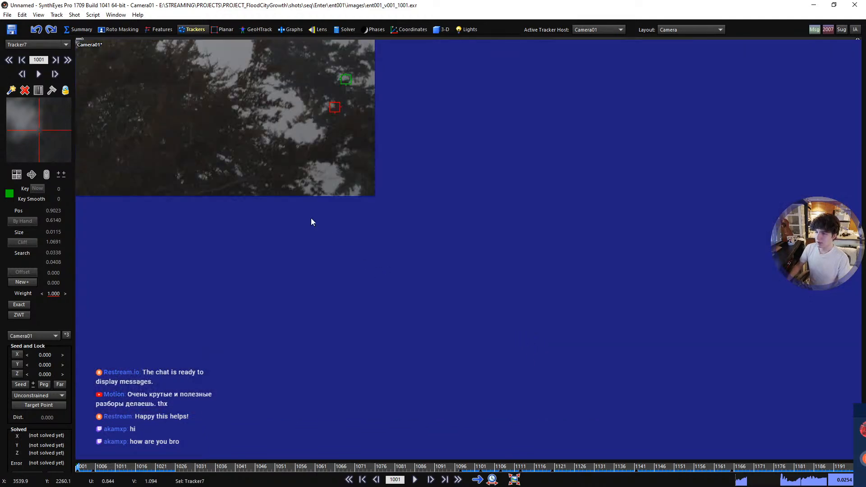
middle_click_drag(311, 222, 571, 338)
left_click(432, 478)
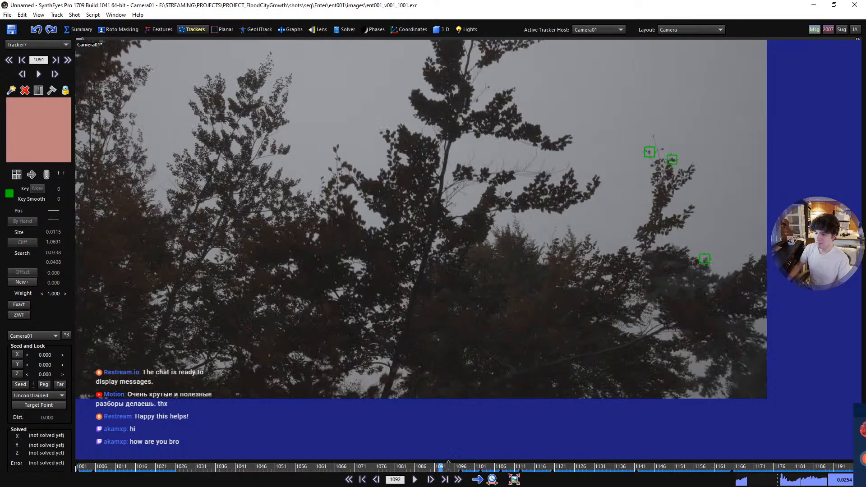
left_click_drag(332, 467, 78, 467)
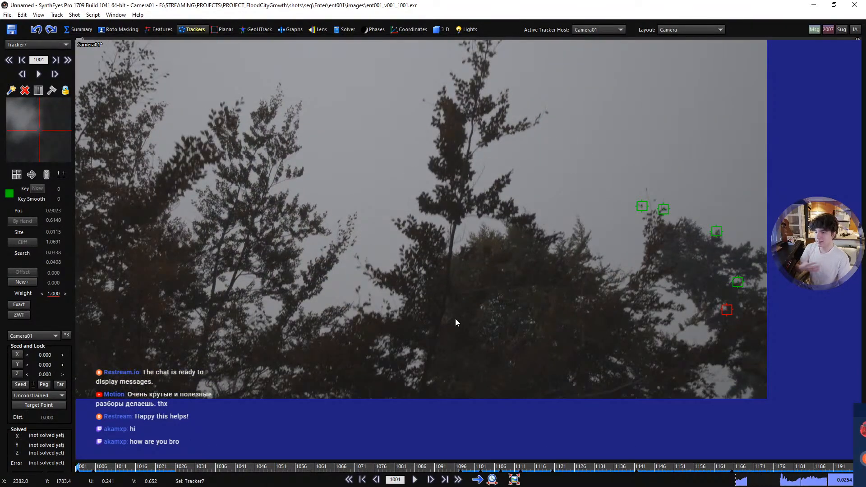
middle_click_drag(265, 234, 401, 264)
key("space")
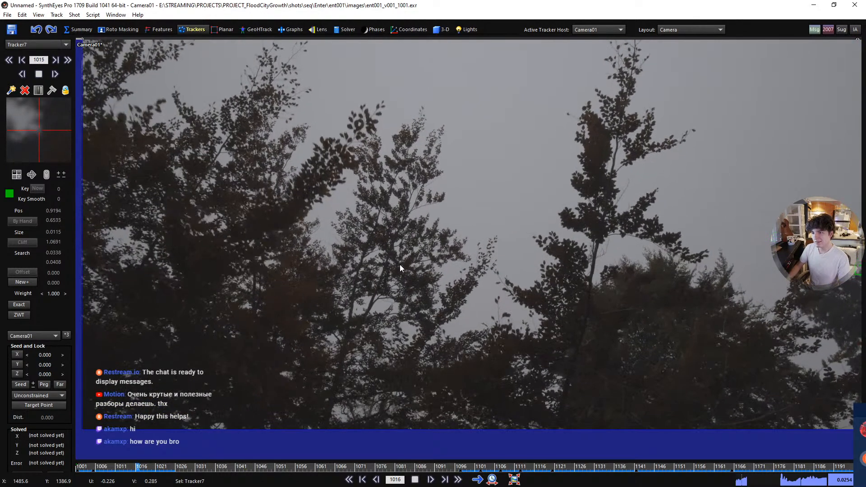
key("space")
key("Home")
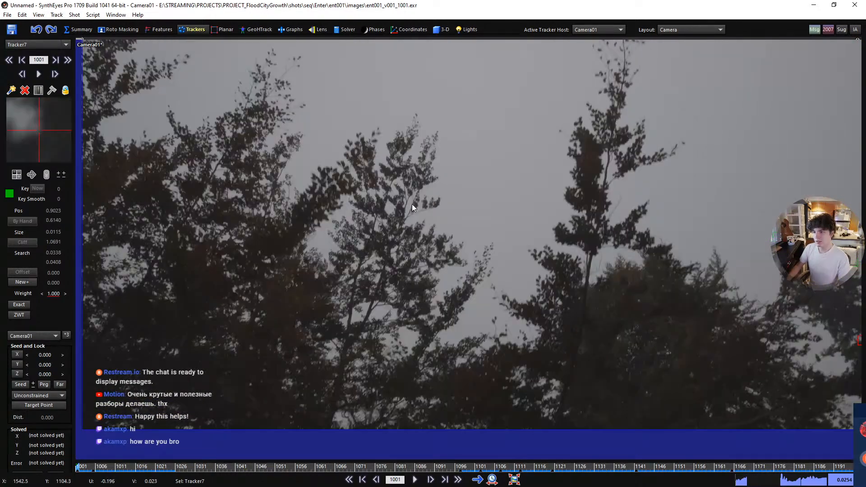
- Add a tracker at frame 1001 on the small side branch of the slender left-centre tree, track it to frame 1120, and lock it
scroll(413, 204, "up", 3)
left_click(443, 214)
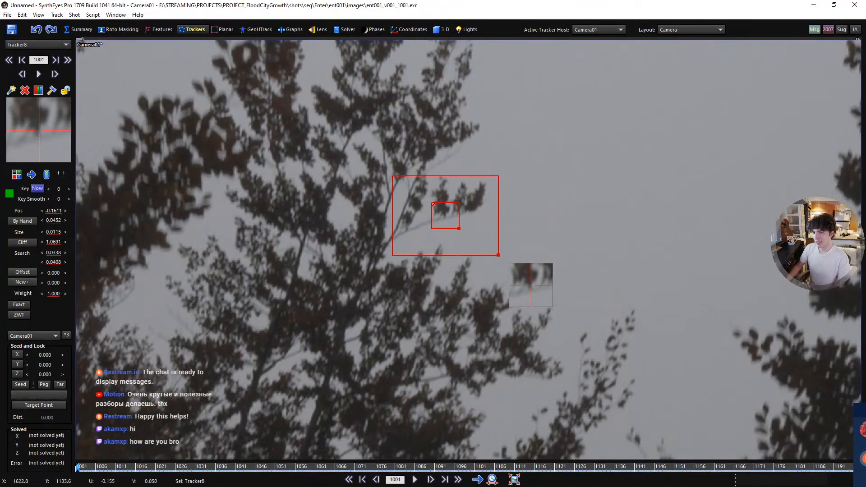
middle_click_drag(511, 209, 533, 243)
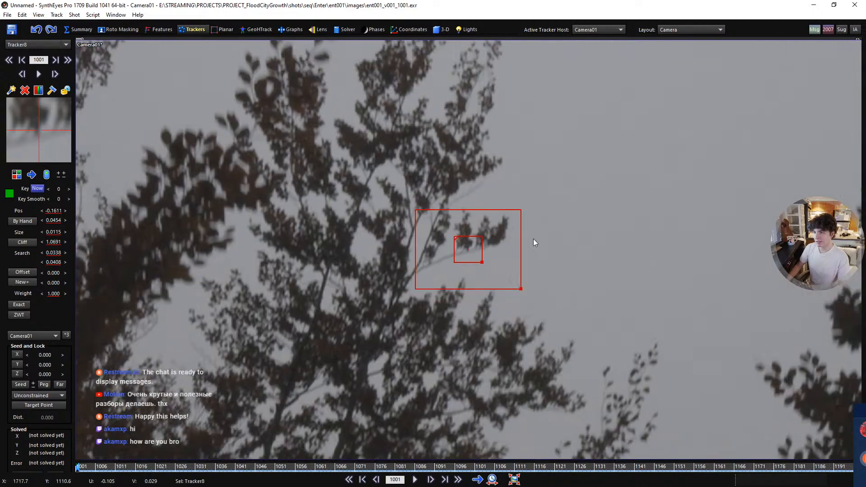
key("space")
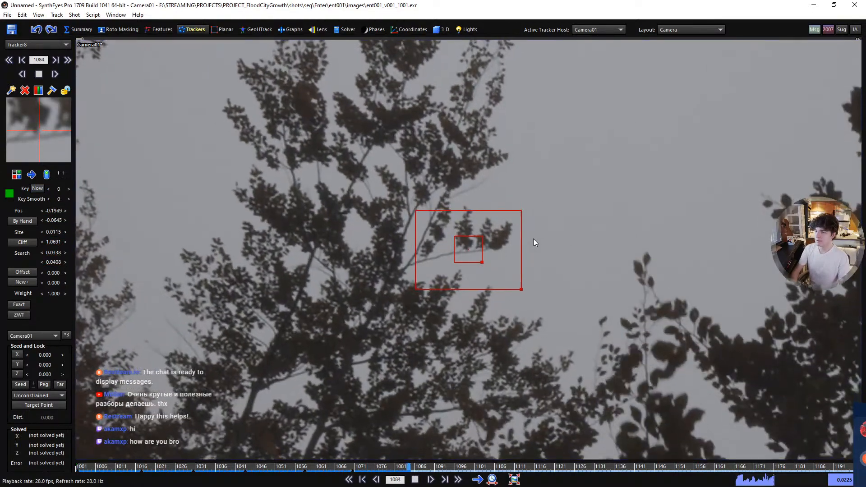
key("space")
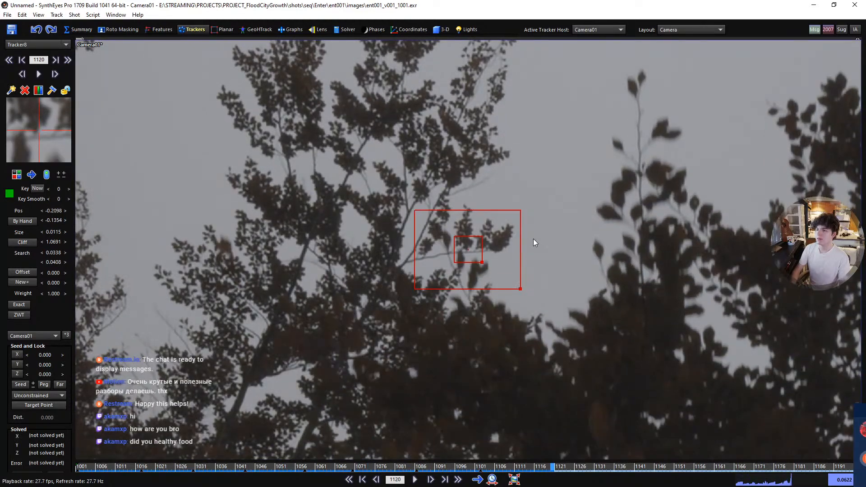
key("z")
key("shift+a")
key("l")
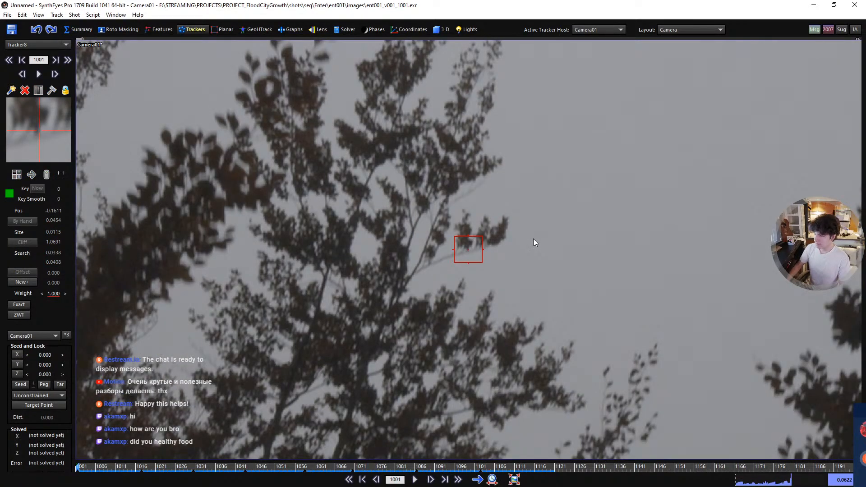
- Add a tracker at frame 1001 on the same branch's leafy tip, track it to frame 1135, and lock it
left_click(507, 236)
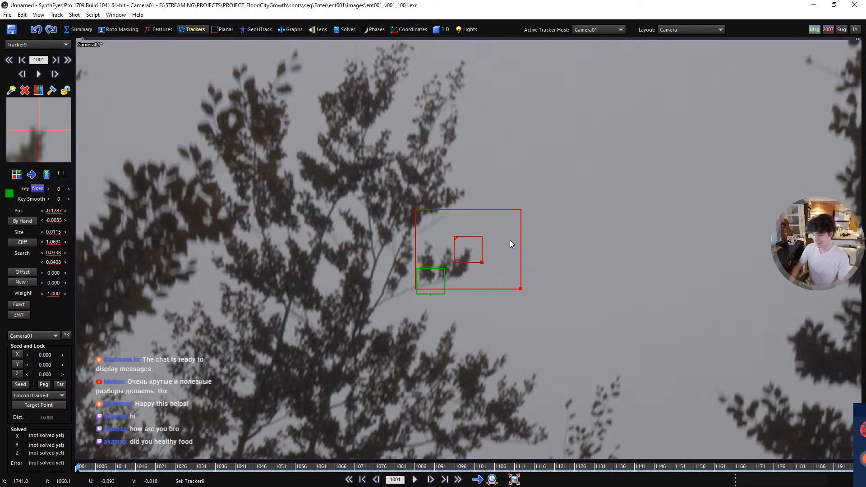
key("space")
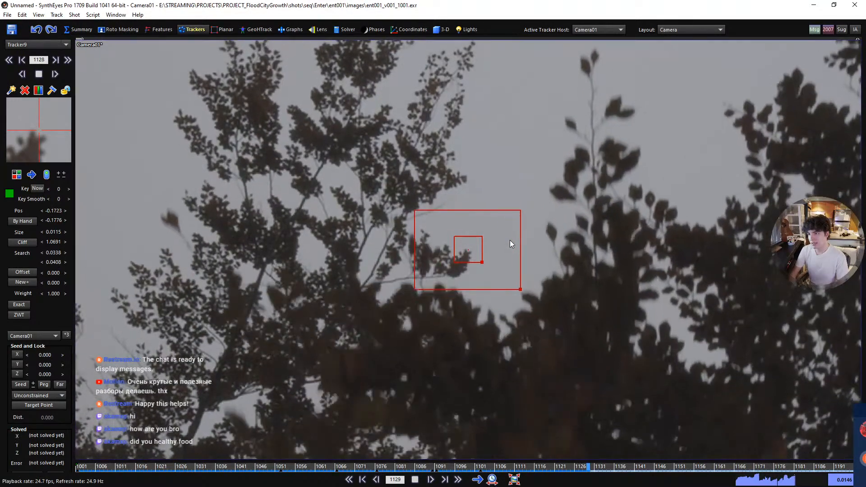
key("d")
key("d")
key("d")
key("d")
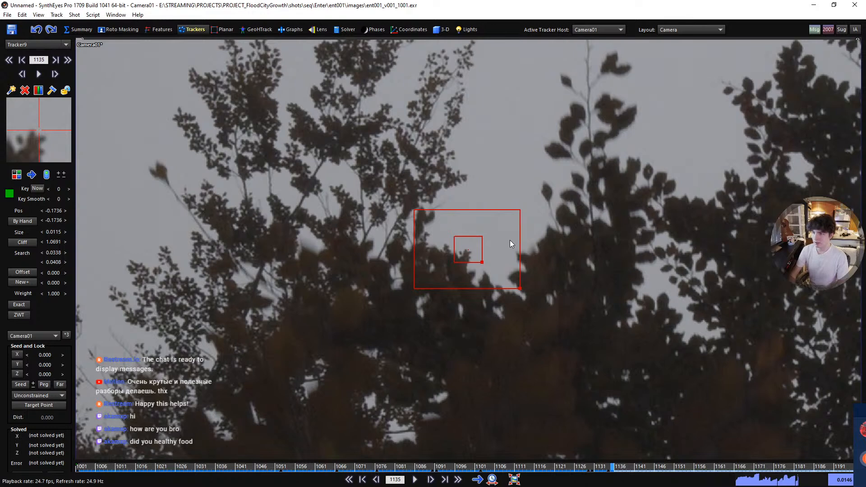
key("Home")
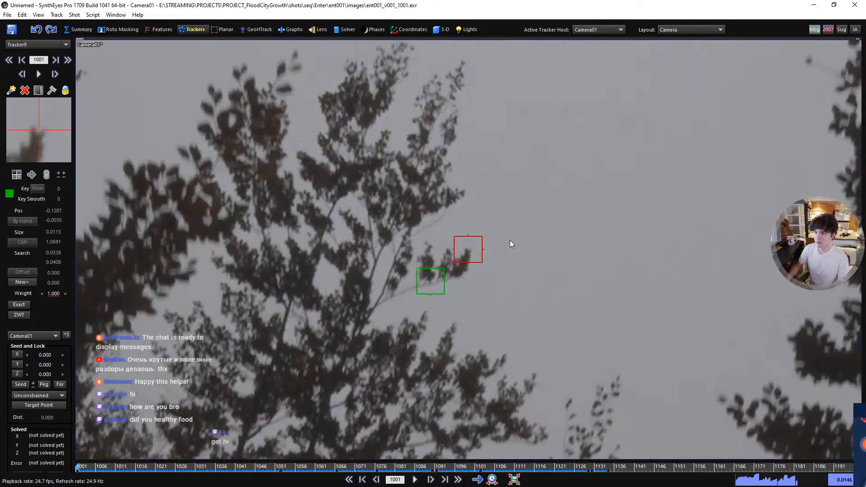
- Review the tracker coverage across the whole image and scrub the shot to assess the uncovered left trees
scroll(456, 238, "down", 2)
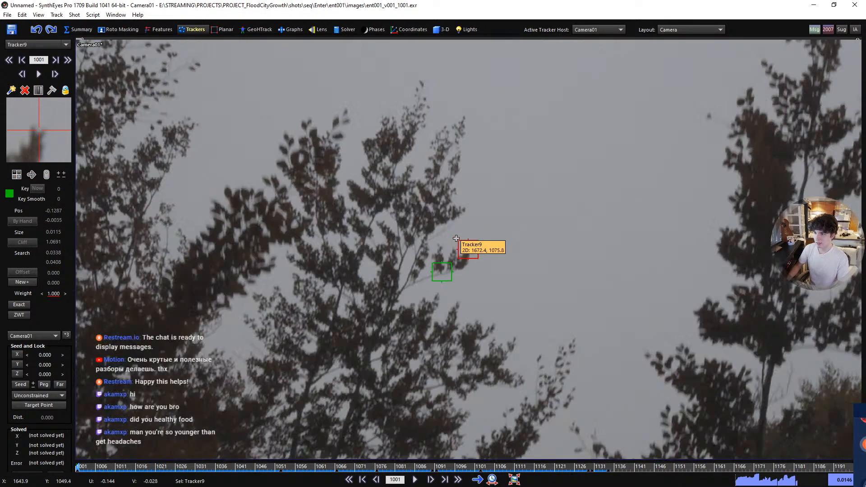
scroll(469, 247, "down", 2)
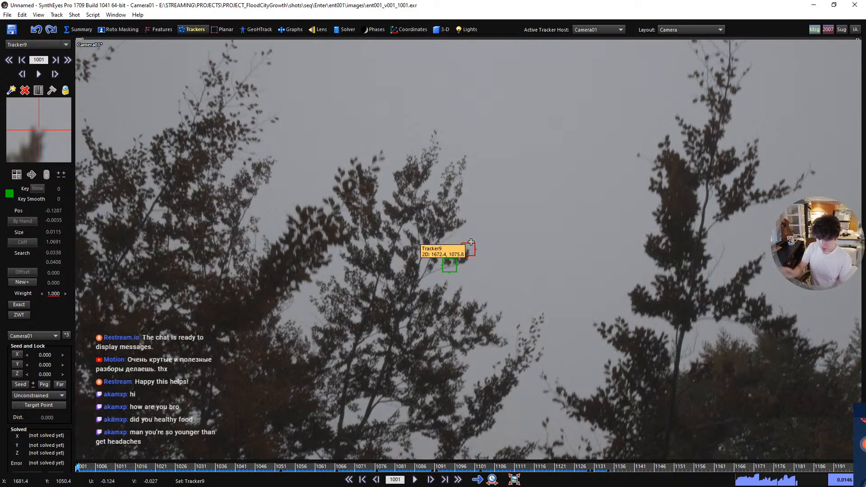
scroll(607, 245, "down", 3)
left_click(507, 269)
scroll(522, 249, "up", 1)
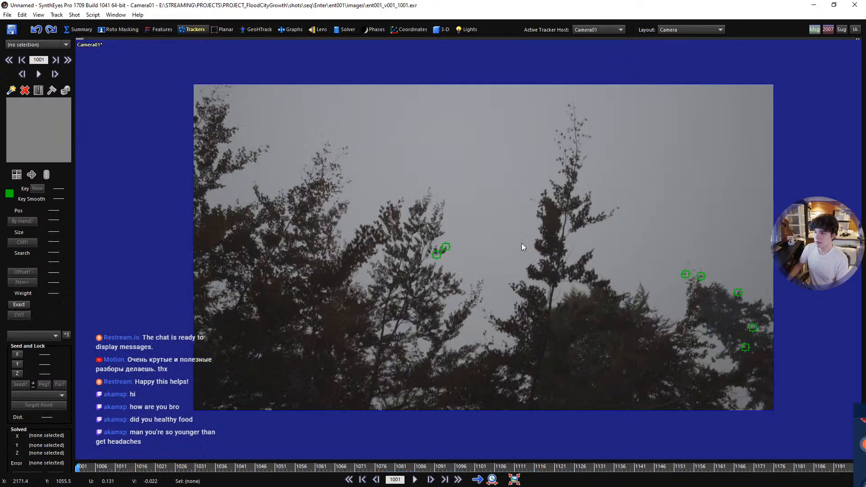
scroll(520, 245, "up", 2)
middle_click_drag(518, 245, 499, 249)
scroll(499, 248, "down", 1)
left_click_drag(396, 470, 76, 404)
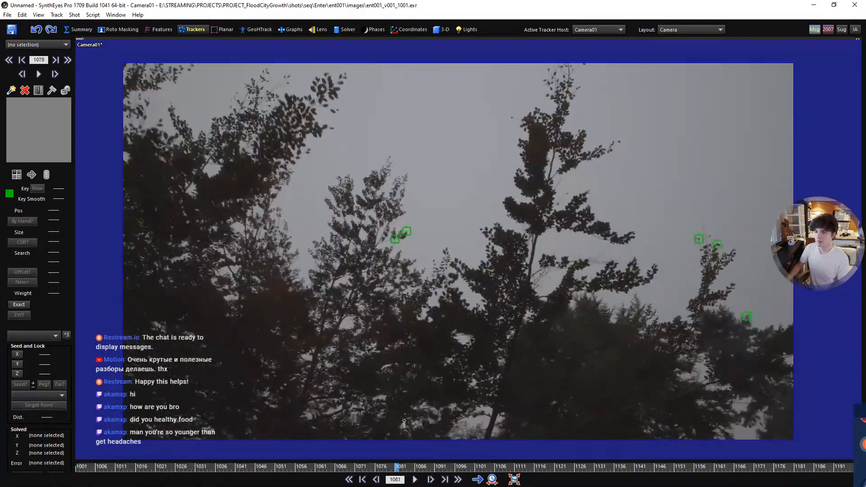
- Add a tracker at frame 1001 on the foreground branch's top leaf, track it until it leaves the image, and lock it
scroll(345, 191, "up", 4)
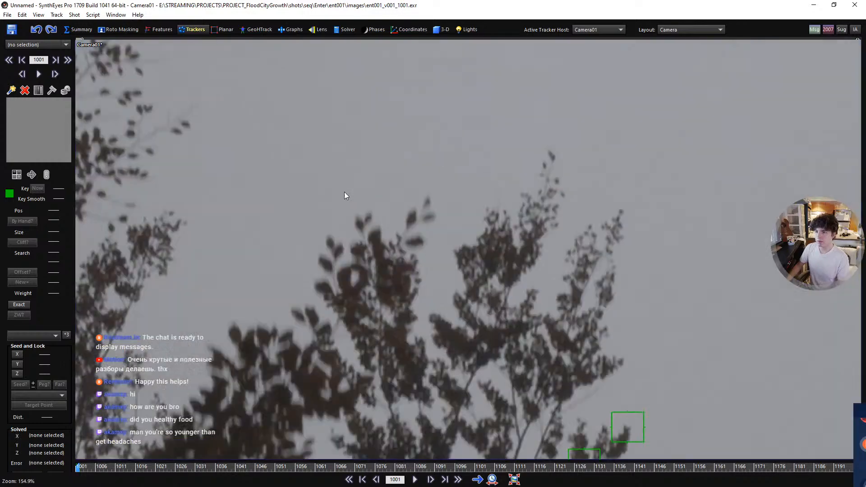
left_click(410, 218)
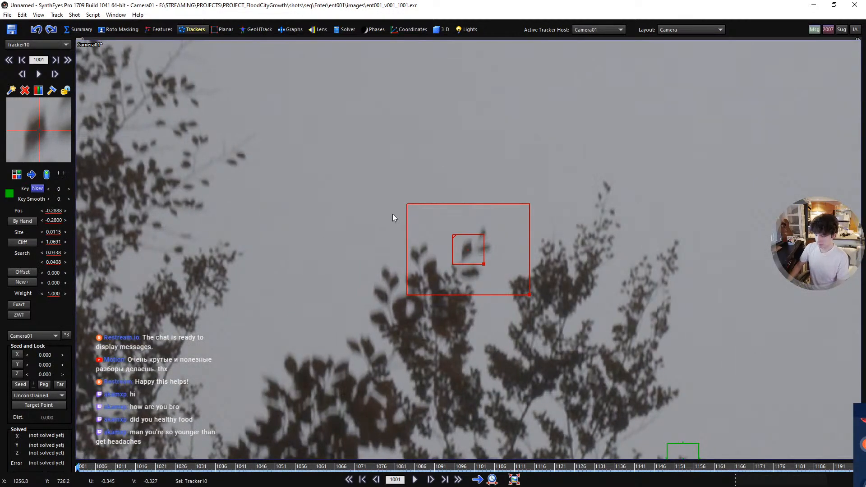
key("space")
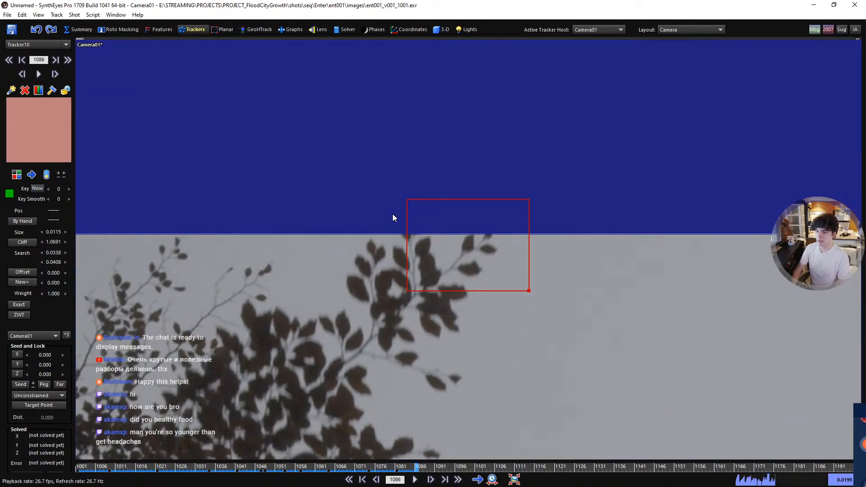
key("a")
key("a")
key("a")
key("a")
key("a")
key("a")
key("a")
key("a")
key("a")
key("a")
key("a")
- Add a tracker at frame 1001 on the isolated leaf pair of the left tree and track it forward to about frame 1054
scroll(324, 229, "down", 3)
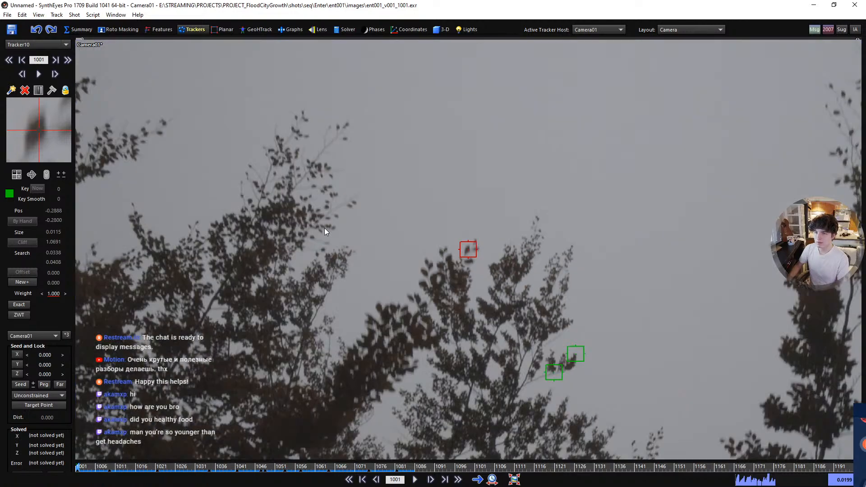
scroll(351, 210, "up", 3)
left_click(368, 194)
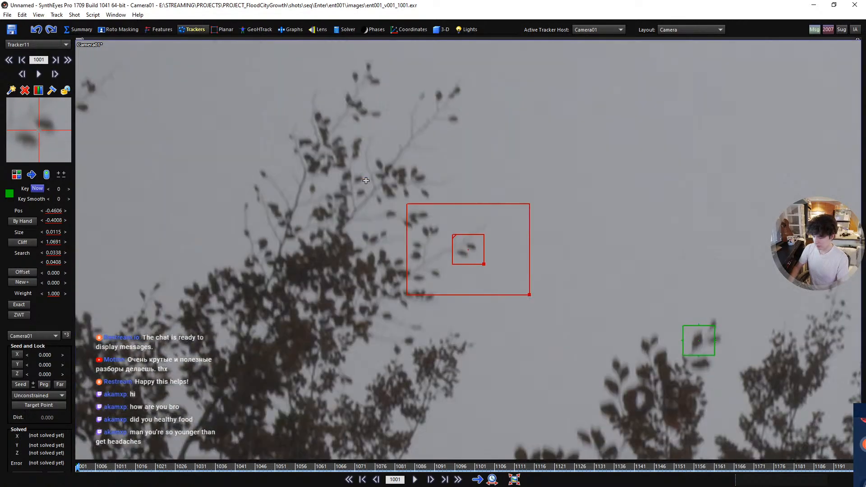
key("space")
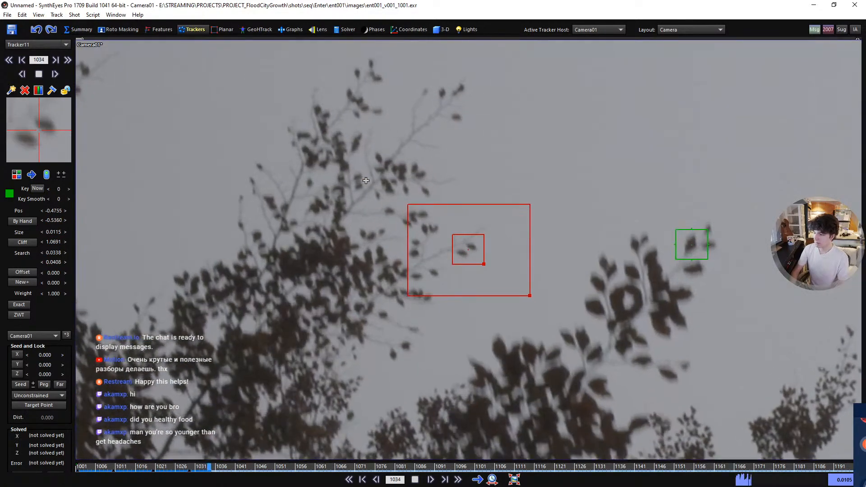
key("space")
key("s")
key("s")
key("s")
key("s")
key("s")
key("s")
key("s")
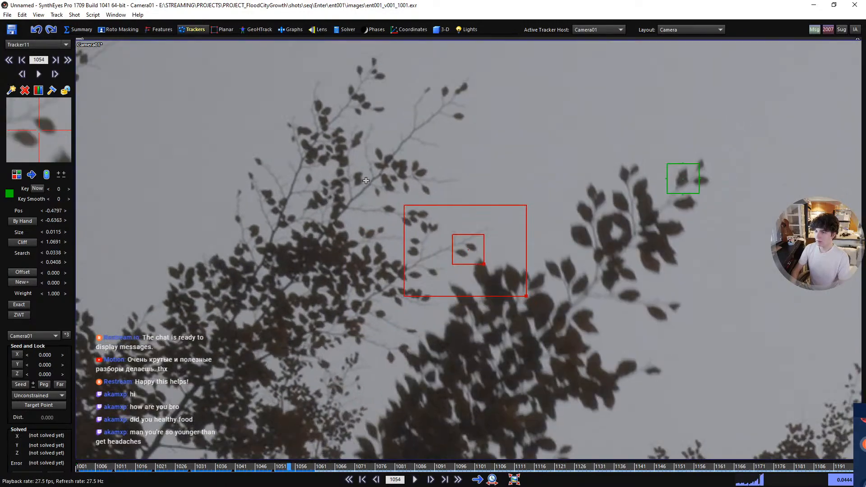
- Check the leaf pair's track around frame 1054, lock the tracker, and return to frame 1001
key("d")
key("d")
key("j")
key("s")
key("s")
key("s")
key("s")
key("s")
key("s")
key("l")
key("shift+a")
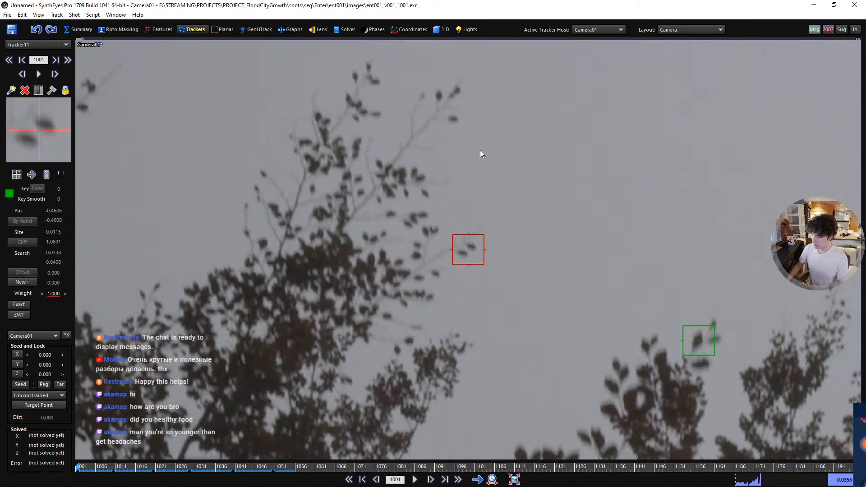
- Try to track a leaf on the central tree's left side from frame 1001 to about frame 1078 with a new tracker
scroll(470, 251, "down", 5)
middle_click_drag(595, 304, 508, 259)
key("space")
key("space")
key("shift+a")
scroll(599, 226, "up", 5)
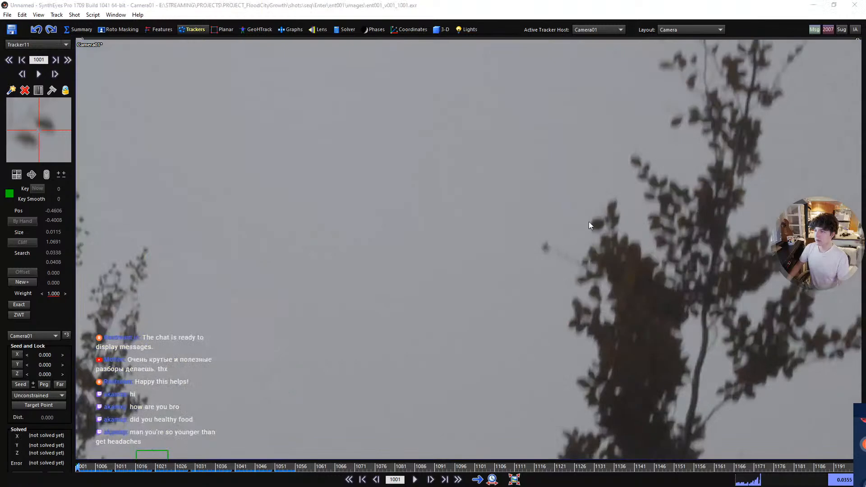
left_click(589, 221)
key("space")
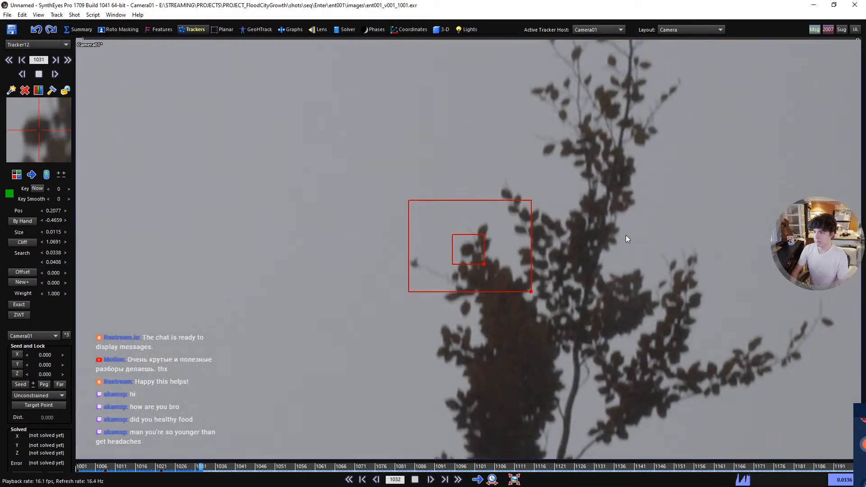
key("space")
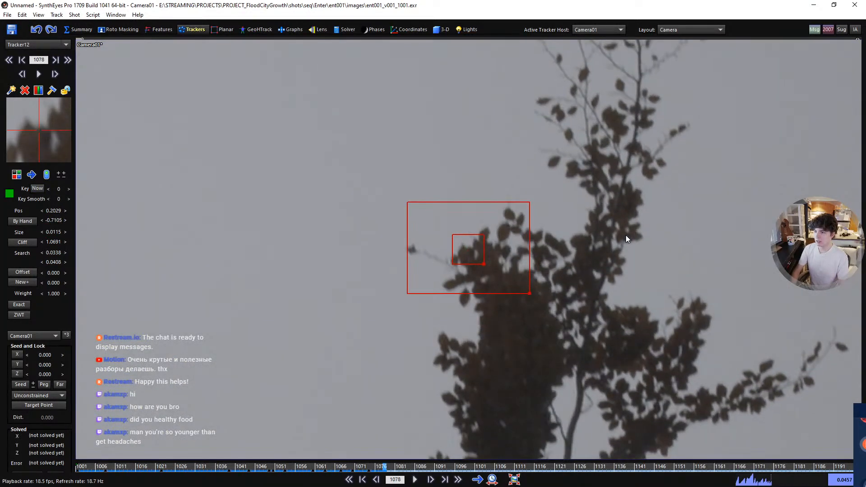
- Undo the leaf's track back to frame 1062, delete that tracker, and return to frame 1001
key("ctrl+z")
key("ctrl+z")
key("ctrl+z")
key("ctrl+z")
key("ctrl+z")
key("ctrl+z")
key("ctrl+z")
key("ctrl+z")
key("ctrl+z")
key("ctrl+z")
key("ctrl+z")
key("ctrl+z")
key("ctrl+z")
key("ctrl+z")
key("ctrl+z")
key("ctrl+z")
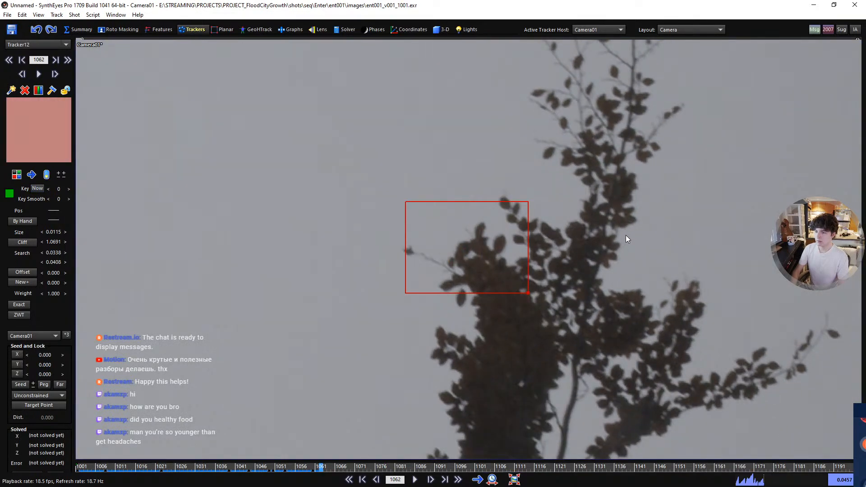
key("Delete")
key("shift+a")
- Play and step through the shot up to frame 1154 to examine which central tree features stay trackable
scroll(469, 243, "down", 4)
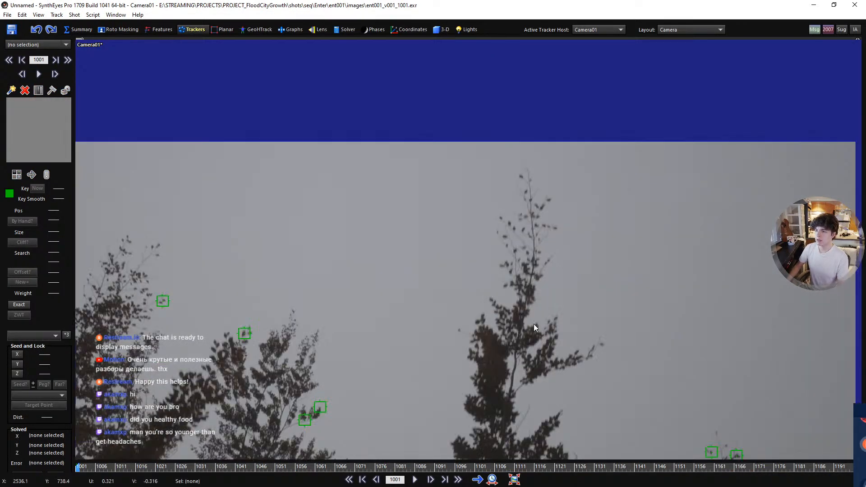
middle_click_drag(535, 324, 491, 233)
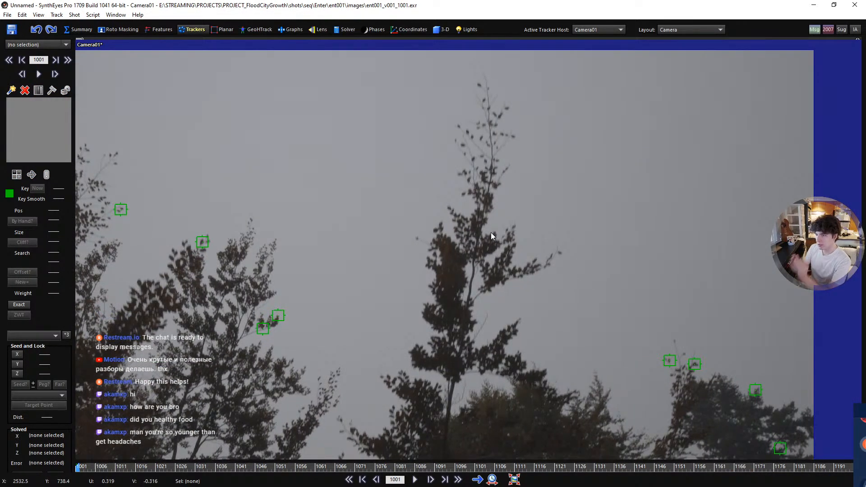
key("space")
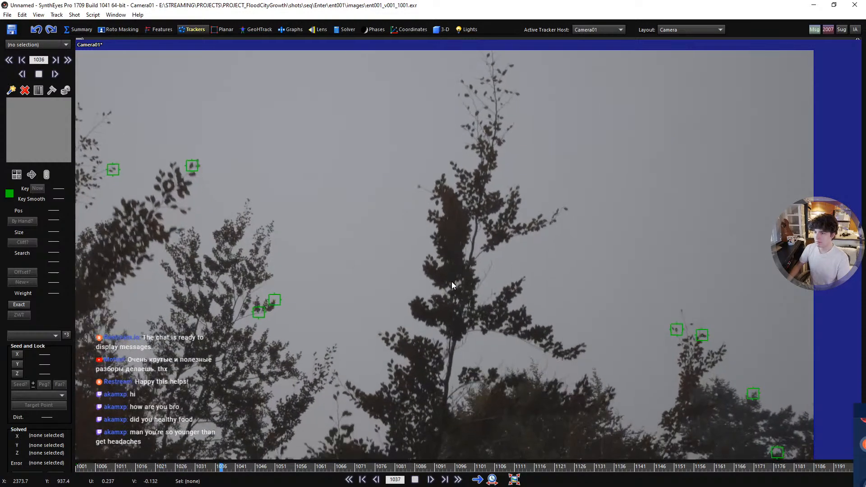
key("space")
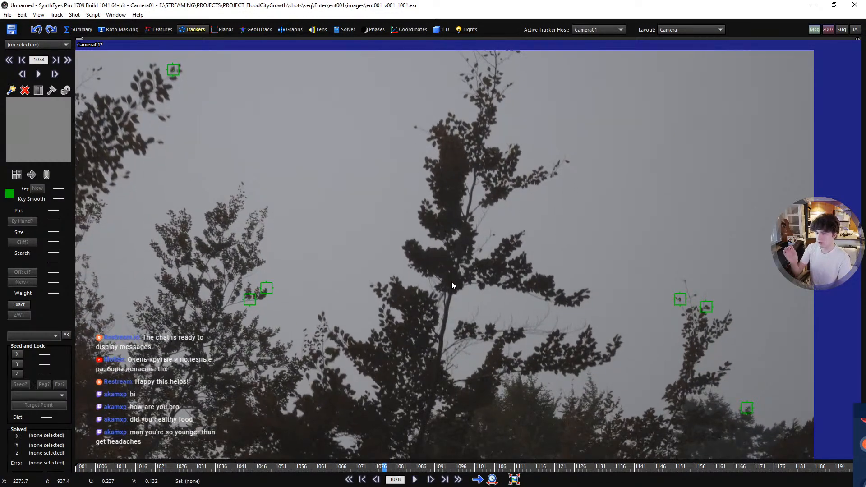
key("d")
key("d")
key("d")
key("d")
key("d")
key("d")
key("d")
key("d")
key("d")
key("d")
key("d")
key("d")
key("d")
key("d")
key("d")
key("d")
key("d")
key("d")
key("d")
key("d")
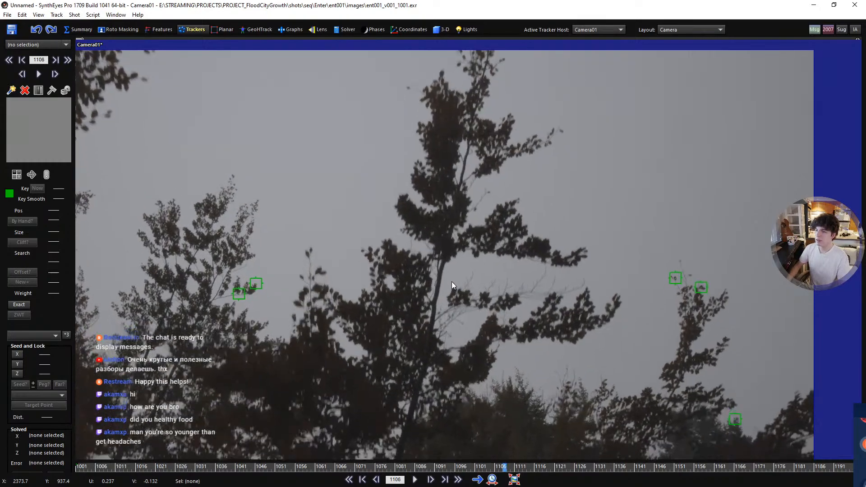
key("d")
key("d")
key("d")
key("d")
key("d")
key("d")
key("d")
key("d")
key("d")
key("d")
key("d")
key("d")
key("d")
key("d")
key("d")
key("d")
key("d")
key("d")
key("d")
key("d")
middle_click_drag(496, 272, 418, 210)
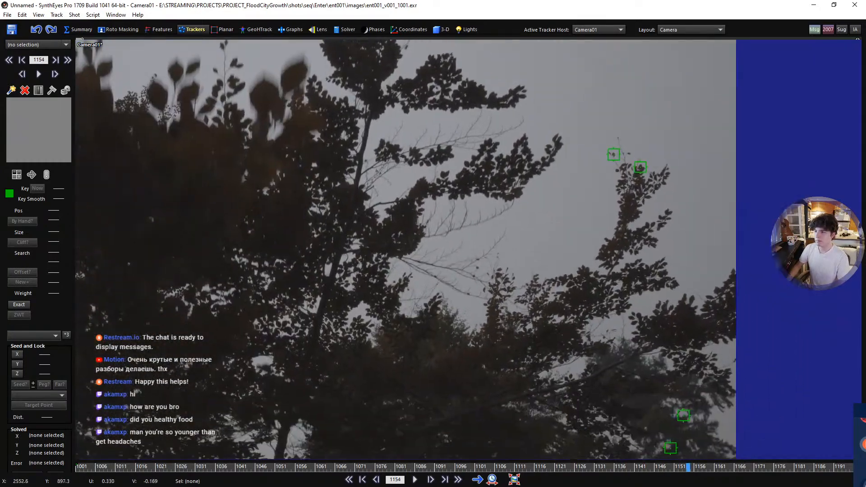
- Replay the shot up to frame 1176 to check how tracker coverage holds as the foreground leaves cover the trees
key("space")
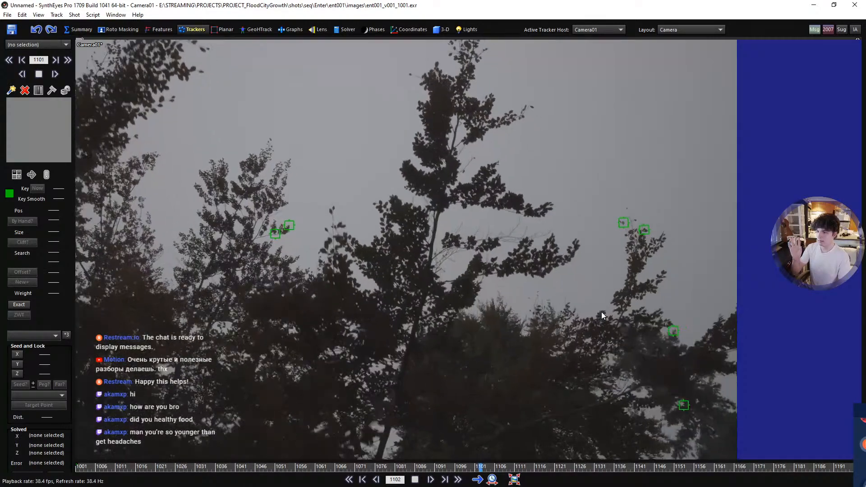
key("space")
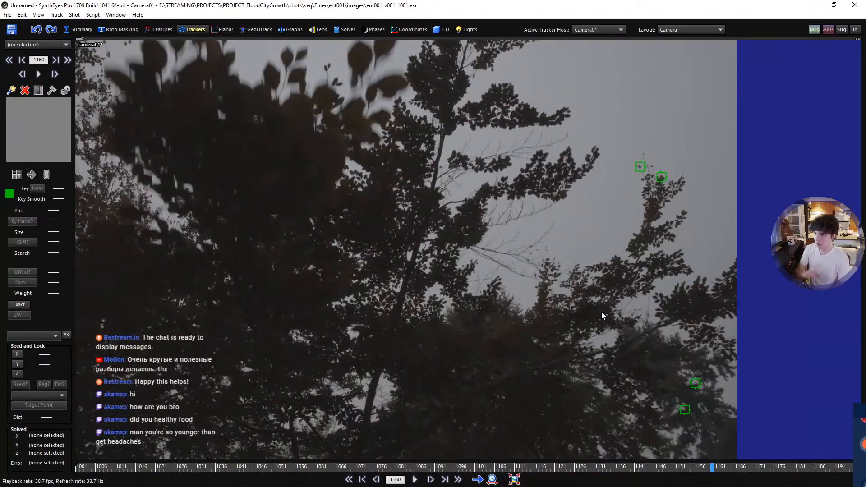
key("space")
key("space")
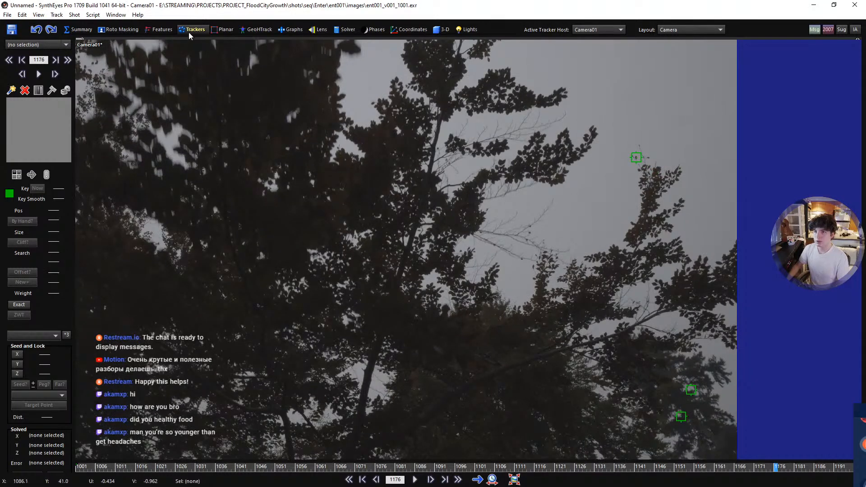
- Show the camera solver settings and scrub between frames 1176 and 1001 to compare tracker coverage over the whole image
left_click(338, 31)
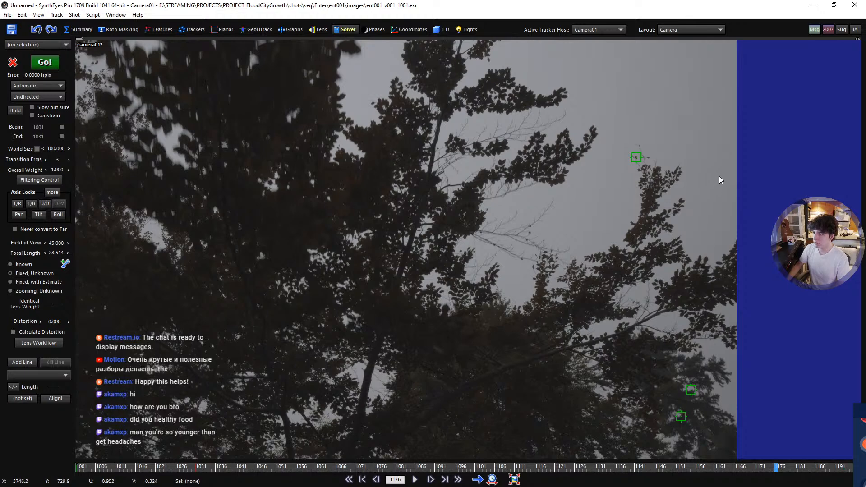
scroll(717, 163, "down", 2)
right_click_drag(61, 183, 72, 182)
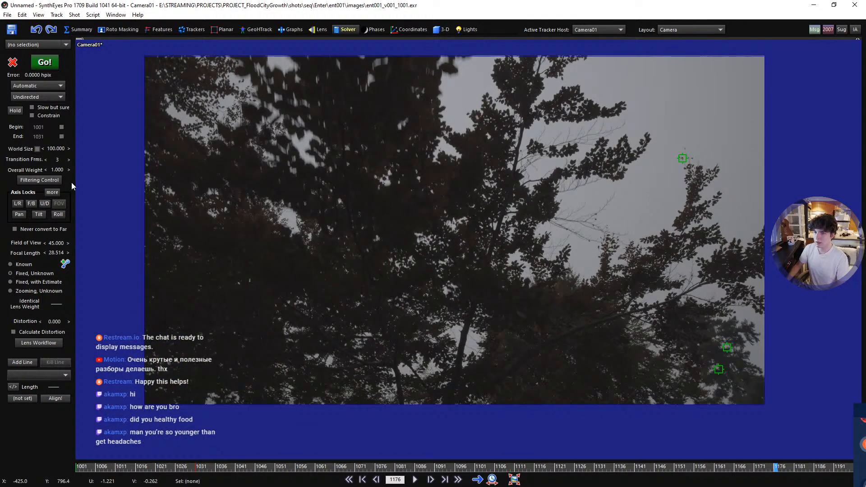
middle_click_drag(328, 227, 334, 245)
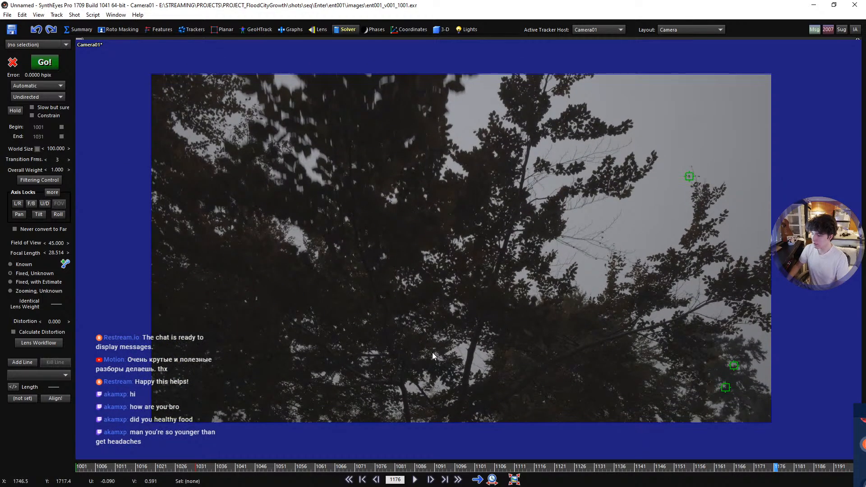
left_click_drag(406, 459, 353, 459)
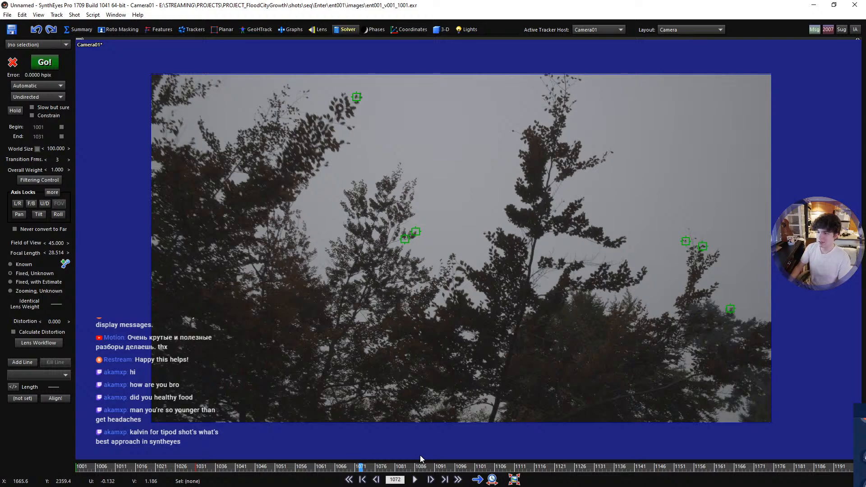
left_click(776, 467)
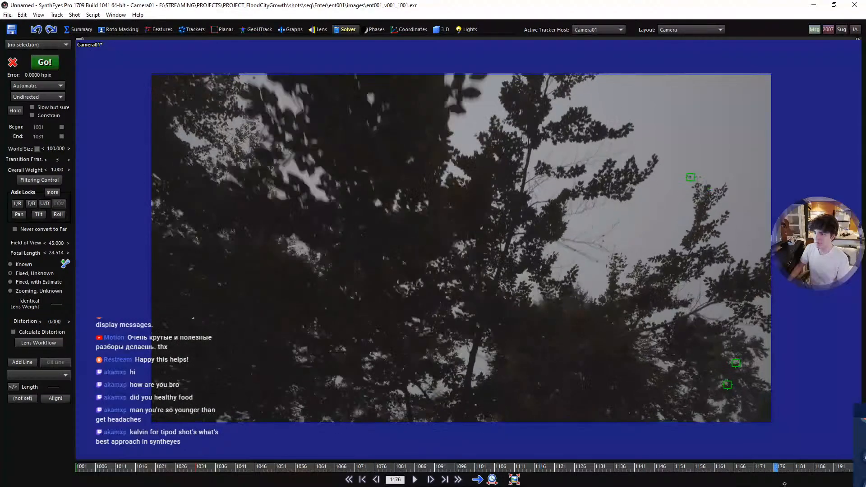
left_click_drag(785, 484, 125, 441)
scroll(452, 332, "down", 2)
mouse_move(478, 307)
middle_mouse_down()
mouse_move(483, 301)
mouse_move(453, 285)
mouse_move(485, 297)
middle_mouse_up()
scroll(482, 302, "up", 2)
scroll(453, 284, "up", 1)
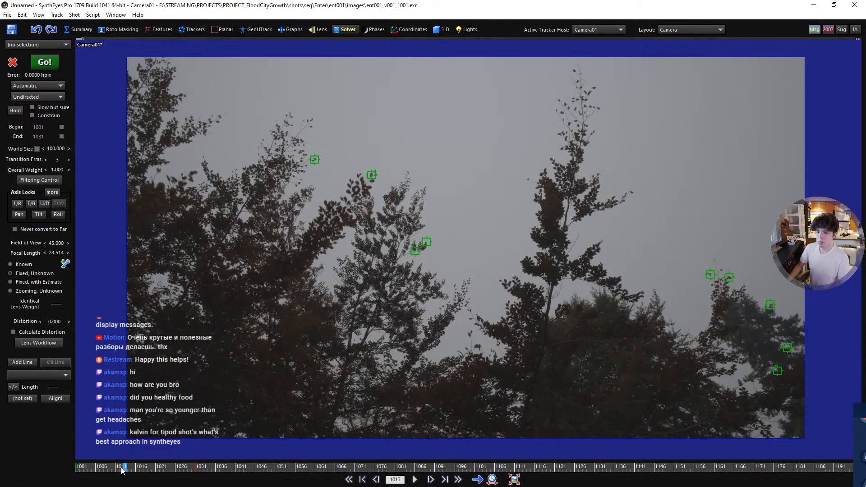
left_click_drag(122, 471, 79, 458)
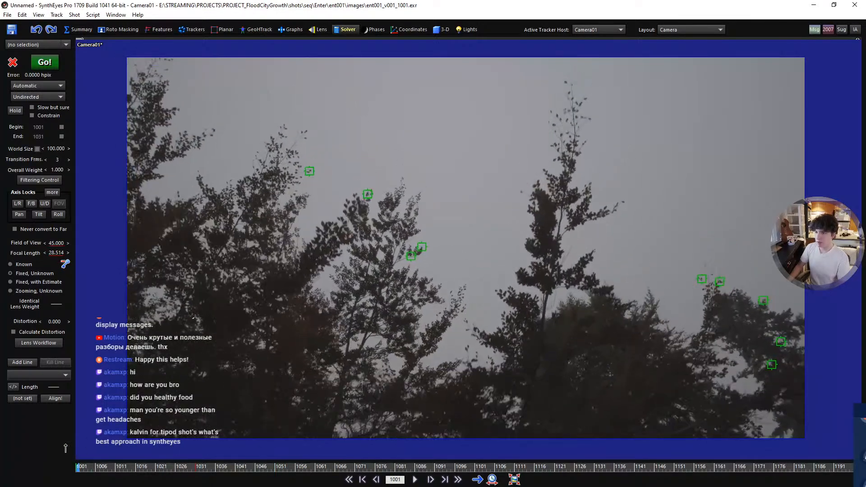
- Look through the solving modes, including Tripod, without changing the mode, and scrub to frame 1140 to examine the camera movement
left_click(55, 86)
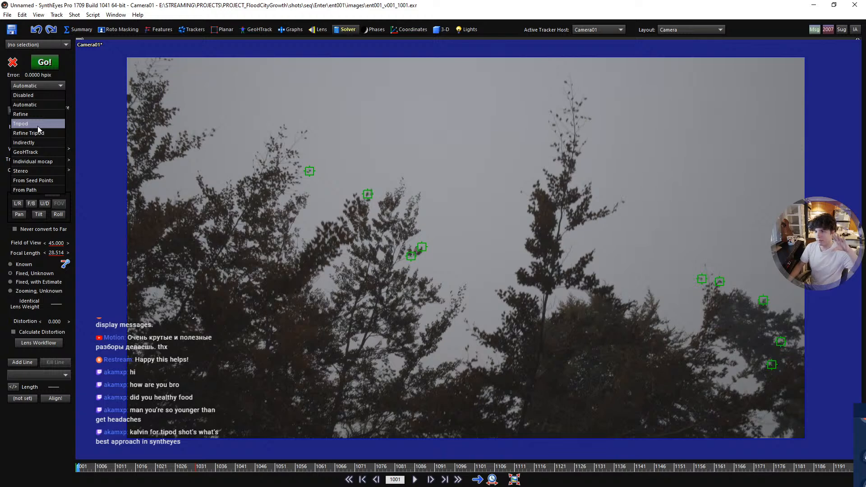
left_click(263, 9)
left_click_drag(342, 466, 474, 461)
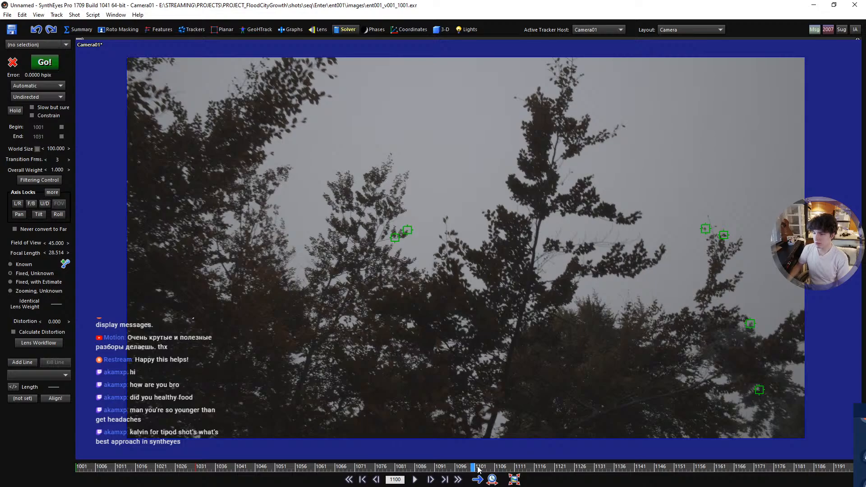
left_click_drag(479, 469, 634, 458)
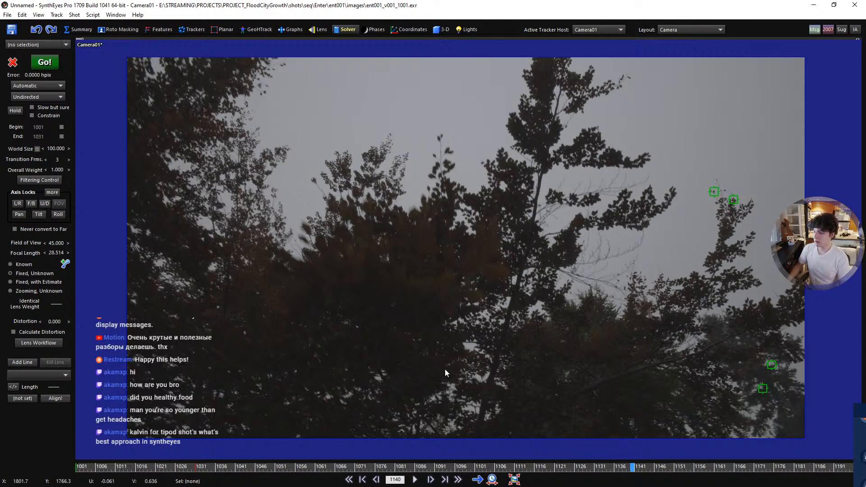
- Replay the opening frames from 1001 to examine the camera movement and find a trackable spot on the central tree
key("space")
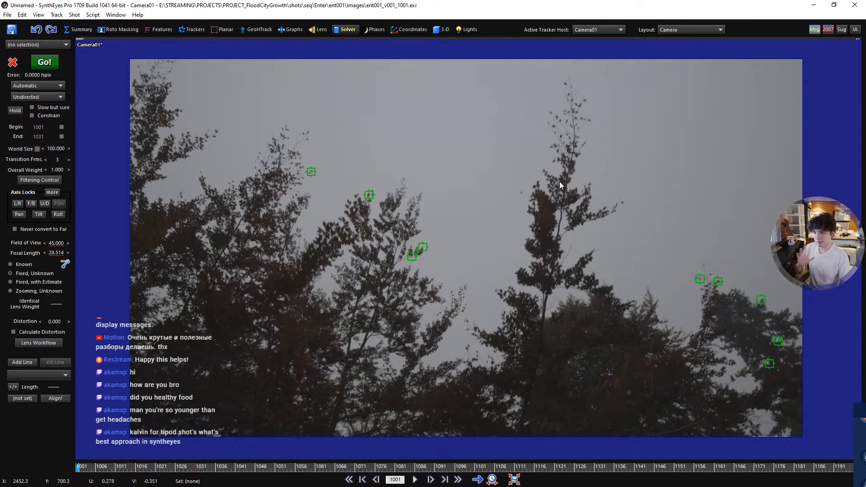
key("space")
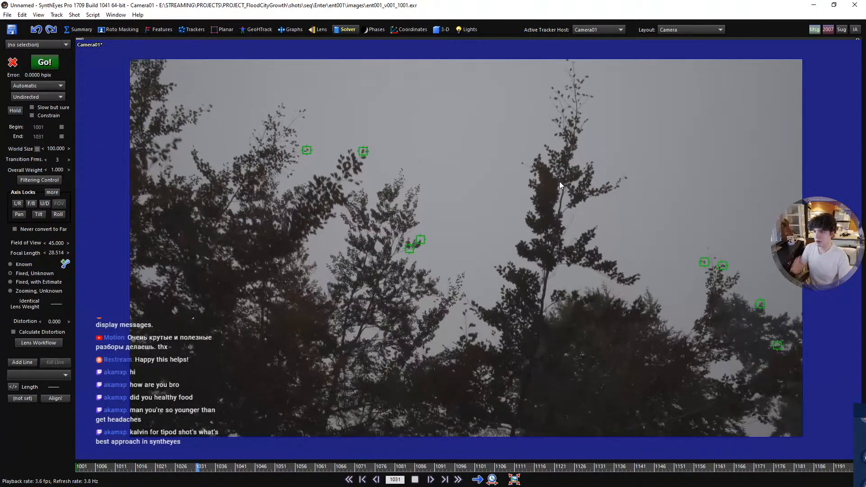
key("space")
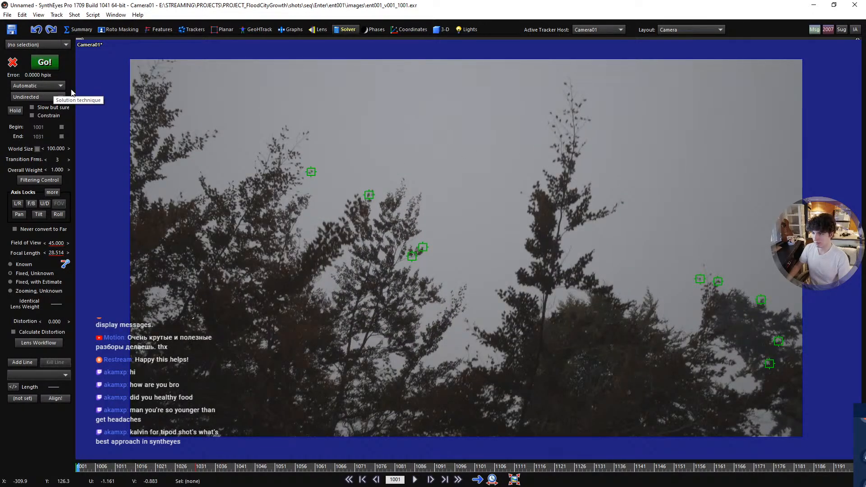
key("space")
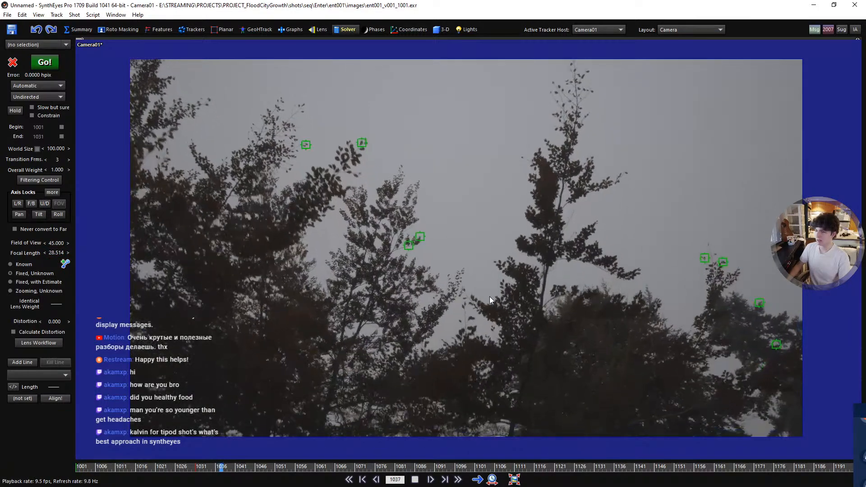
key("space")
- Add a tracker at frame 1001 on the leaf tip of the central tree's lower-left branch and track it to about frame 1071
scroll(524, 248, "up", 3)
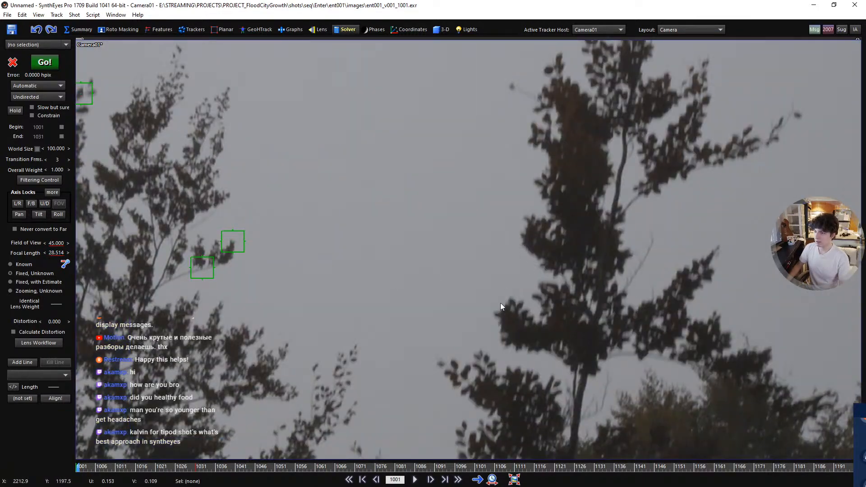
key("c")
left_click_drag(500, 304, 551, 332)
key("space")
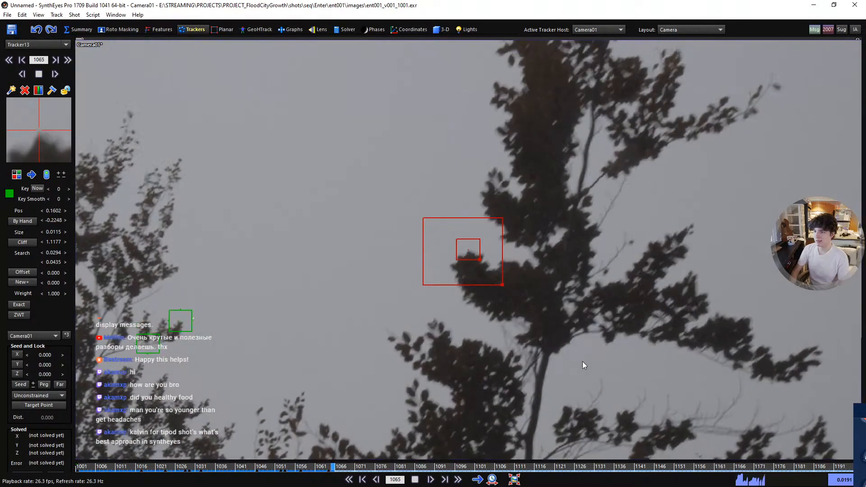
key("space")
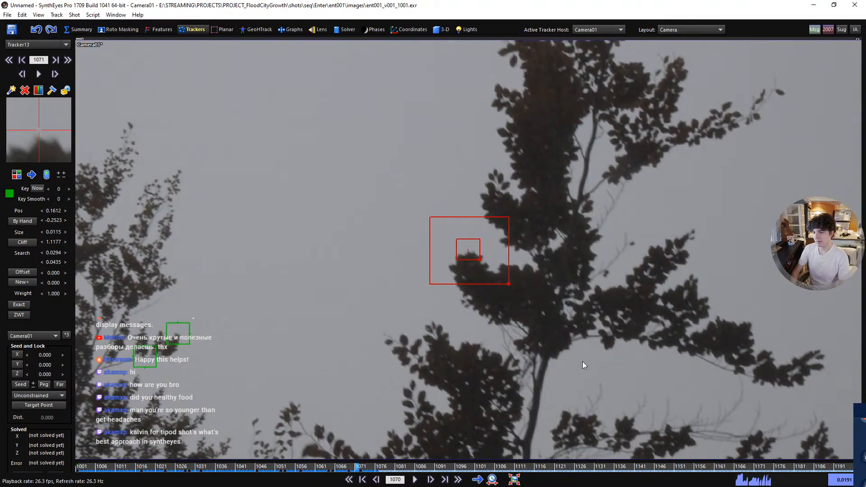
- End the branch tip's track a few frames before 1071, lock the tracker, and return to frame 1001
key("s")
key("s")
key("e")
key("l")
key("a")
key("shift+a")
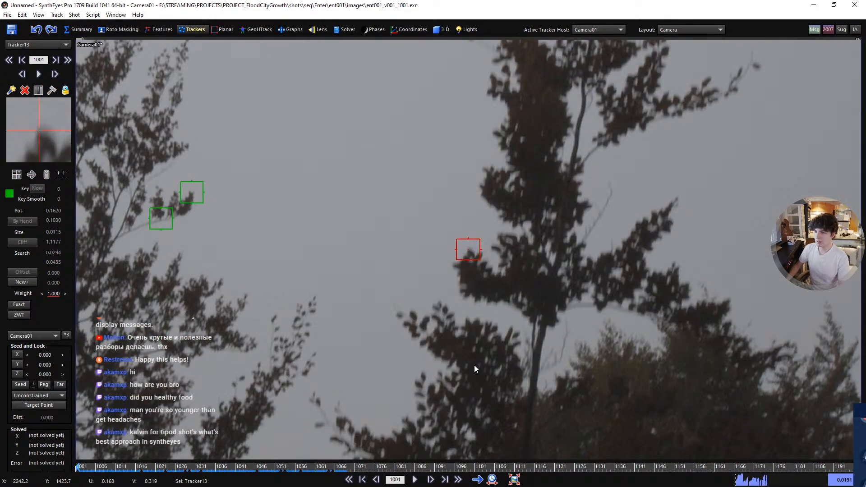
- Deselect the tracker and review the tracker coverage across the whole image at frame 1001
scroll(450, 303, "down", 3)
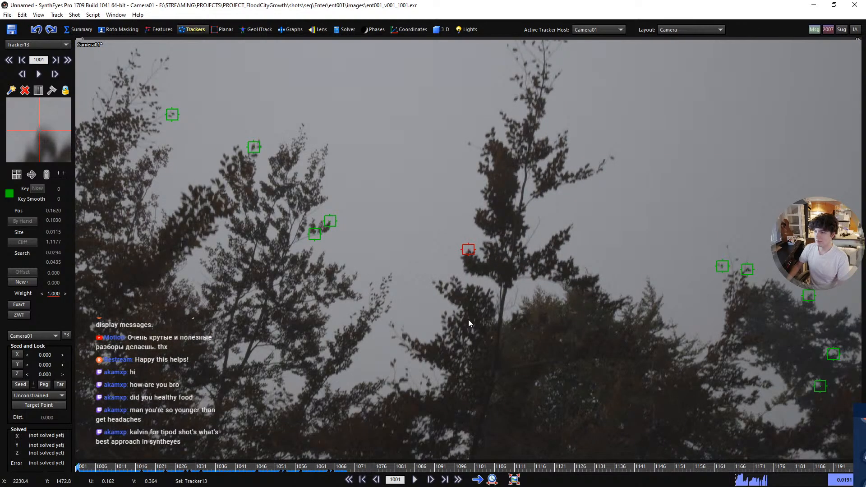
scroll(464, 313, "down", 1)
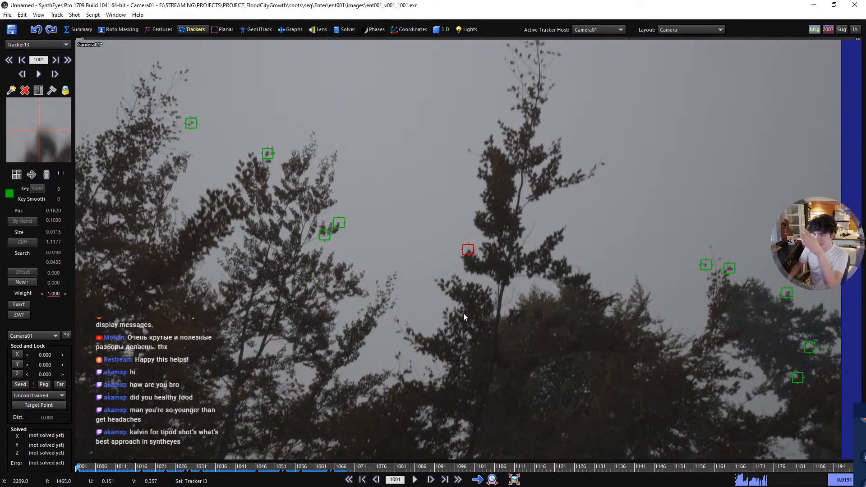
left_click(467, 320)
scroll(478, 298, "down", 2)
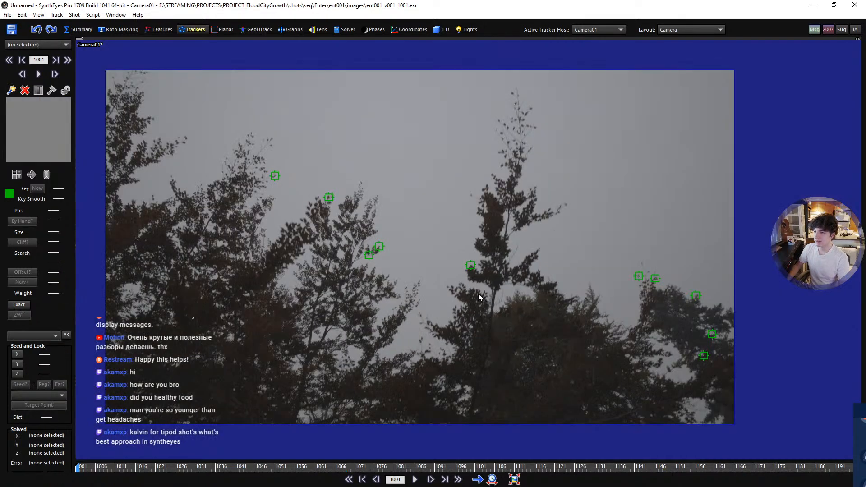
mouse_move(478, 293)
middle_mouse_down()
mouse_move(513, 294)
mouse_move(484, 290)
middle_mouse_up()
scroll(482, 289, "up", 1)
scroll(497, 301, "up", 1)
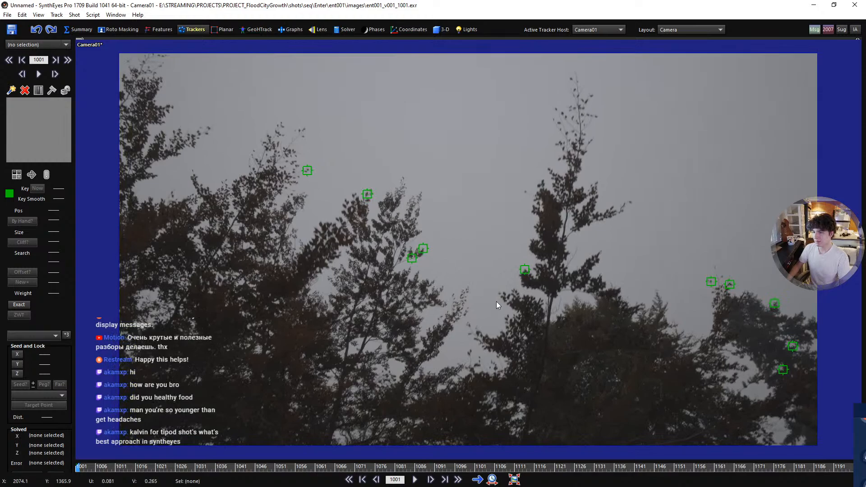
- Add a tracker at frame 1046 on the topmost leaf tip of the tree left of the central tree
scroll(496, 301, "up", 1)
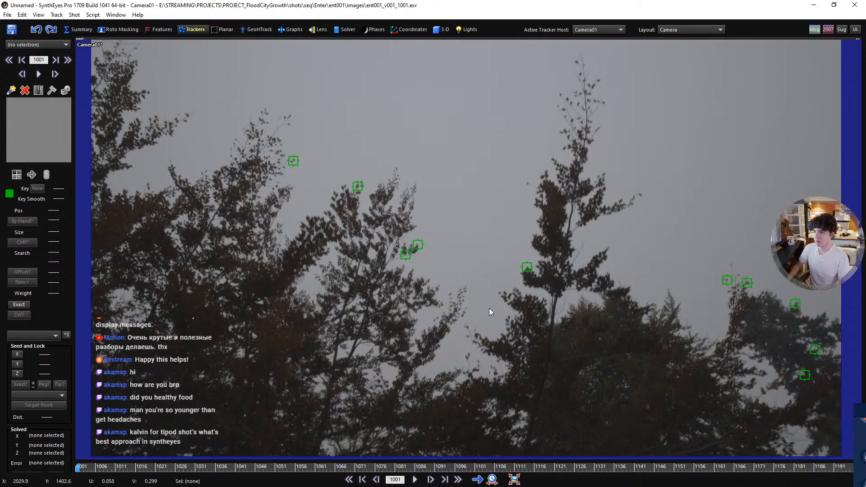
key("space")
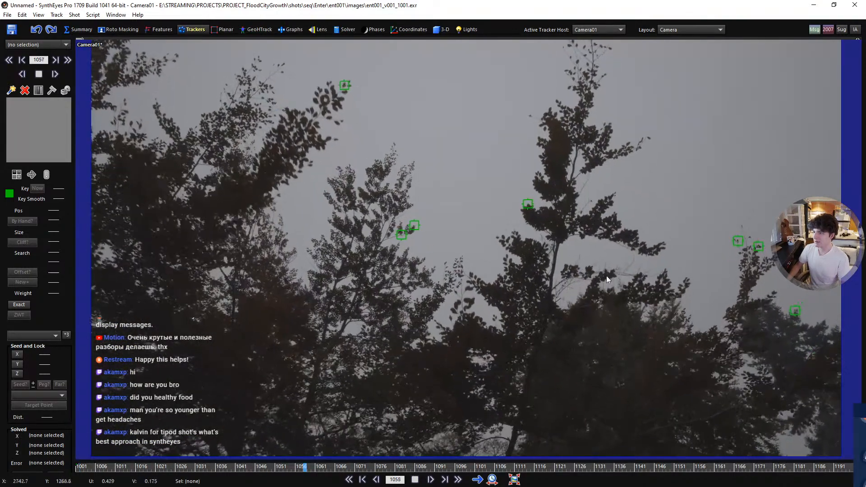
key("space")
key("shift+a")
scroll(343, 188, "up", 4)
key("space")
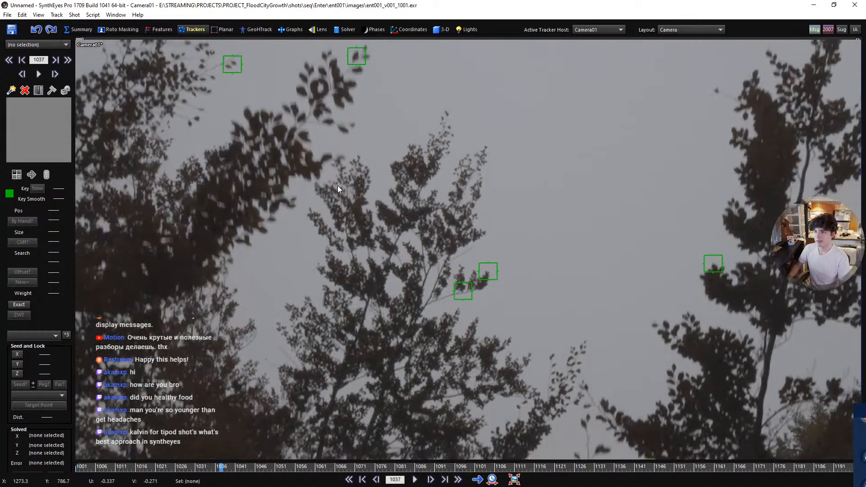
key("space")
left_click(469, 249)
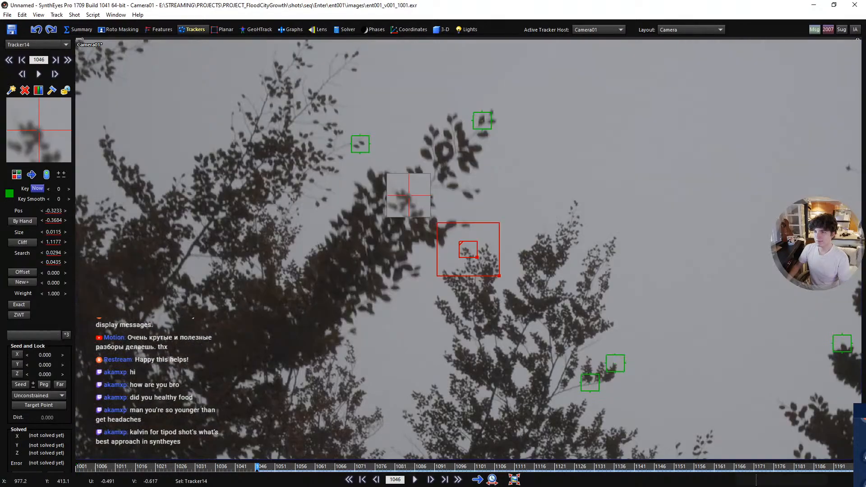
- Track the new treetop tracker forward from frame 1046 to about frame 1152
key("space")
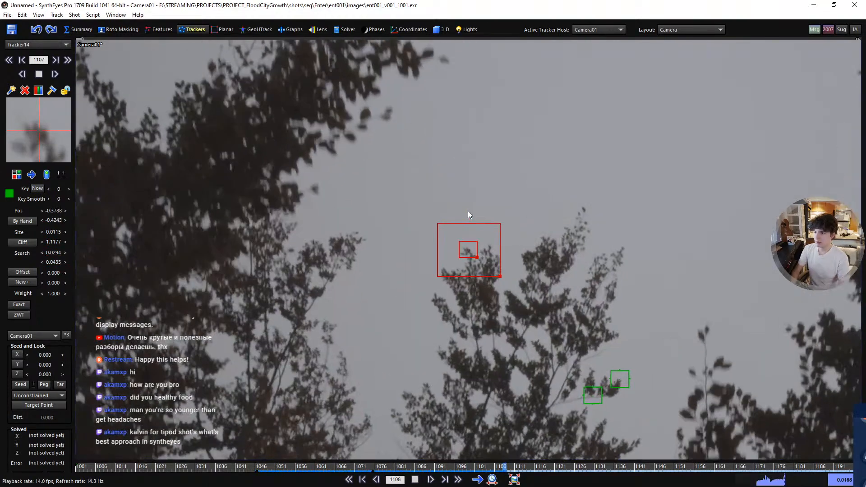
key("space")
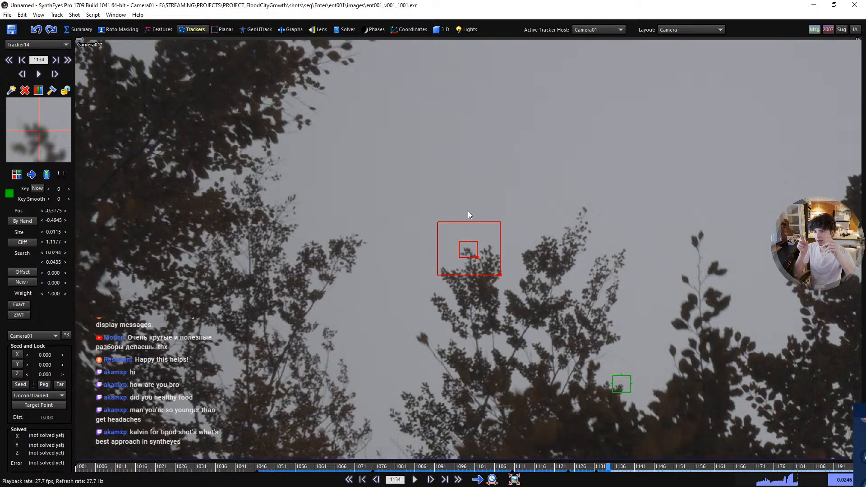
key("space")
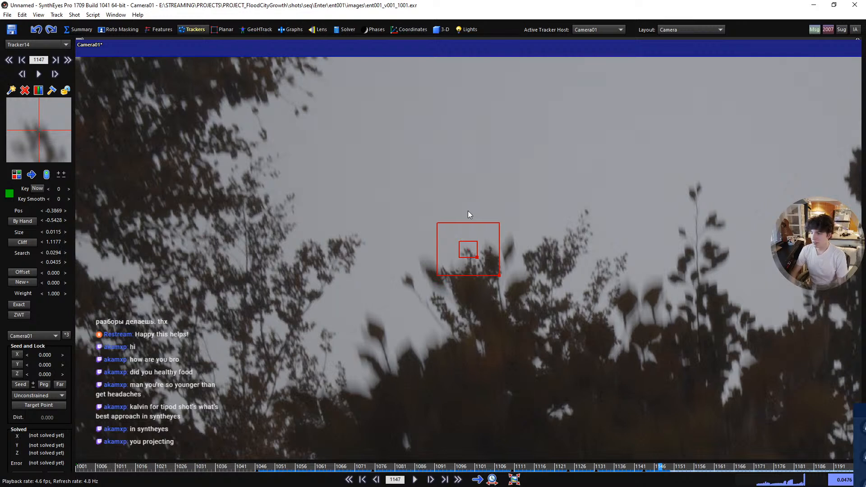
key("space")
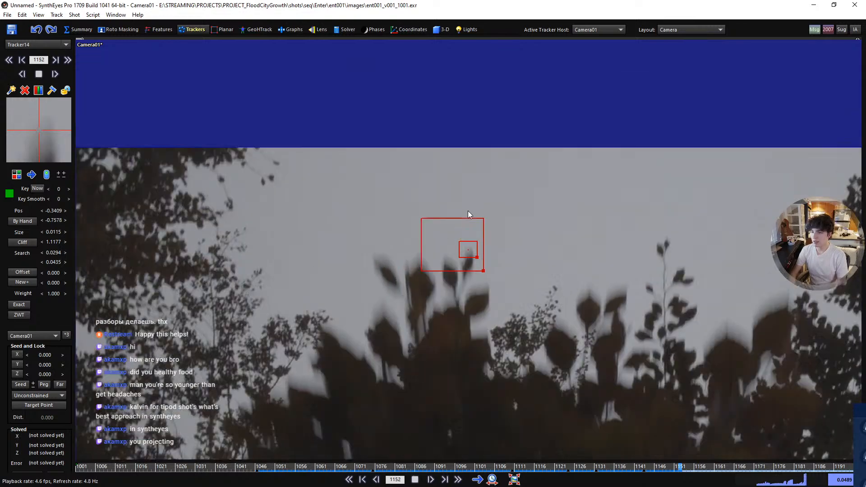
- Check the last tracked frames of the treetop and end its track at about frame 1147
key("space")
key("a")
key("a")
key("space")
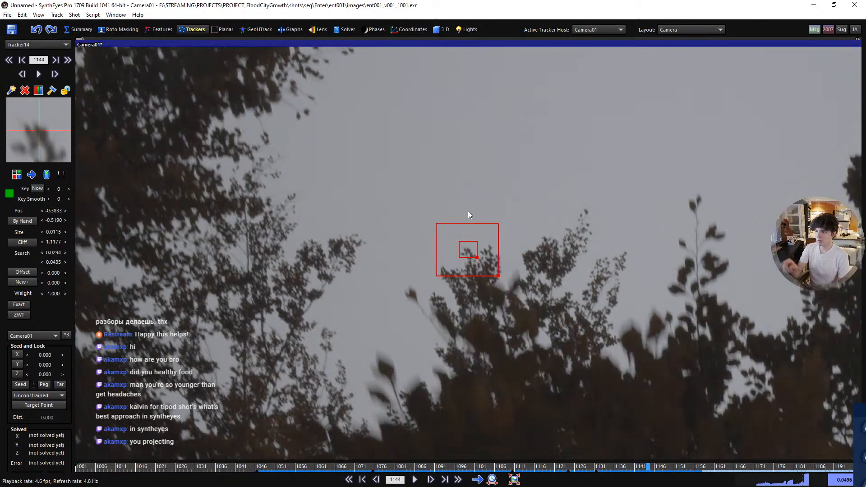
key("d")
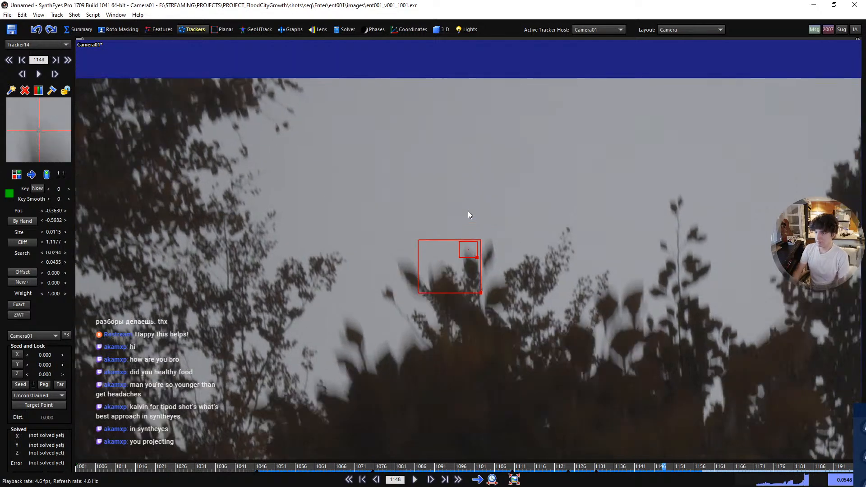
key("s")
key("a")
- Track the treetop backward from frame 1046 to about frame 1040 and lock the tracker
key("shift+a")
key("space")
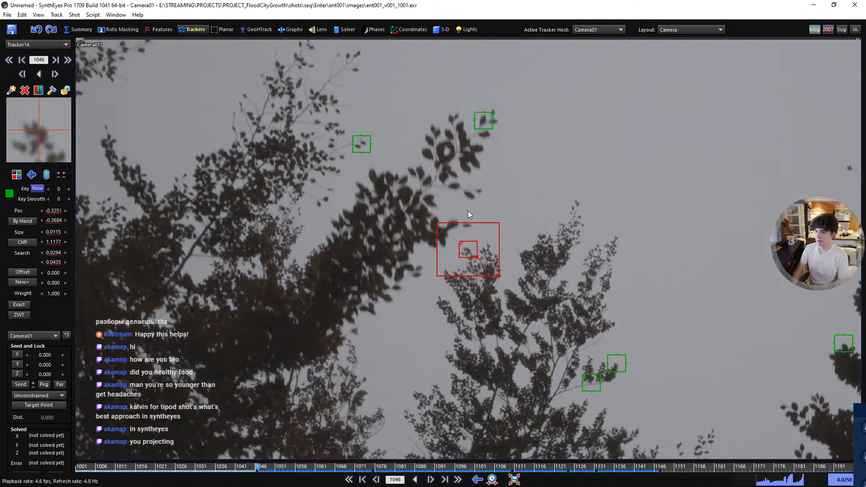
key("e")
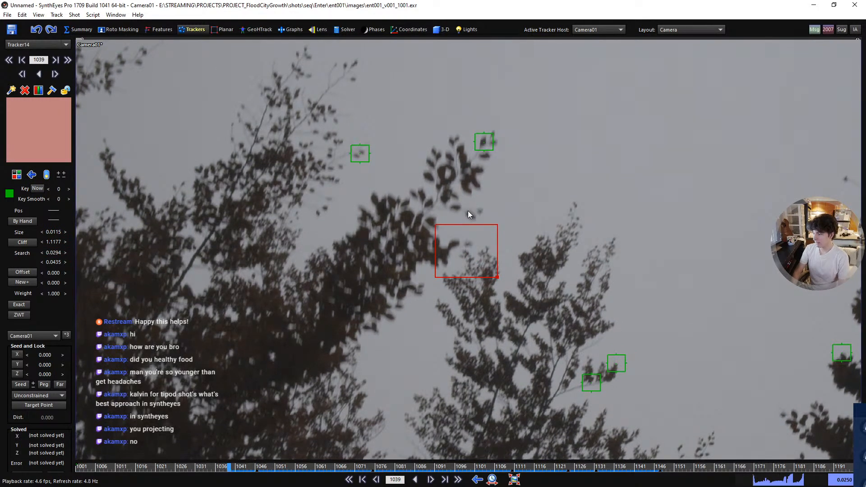
key("l")
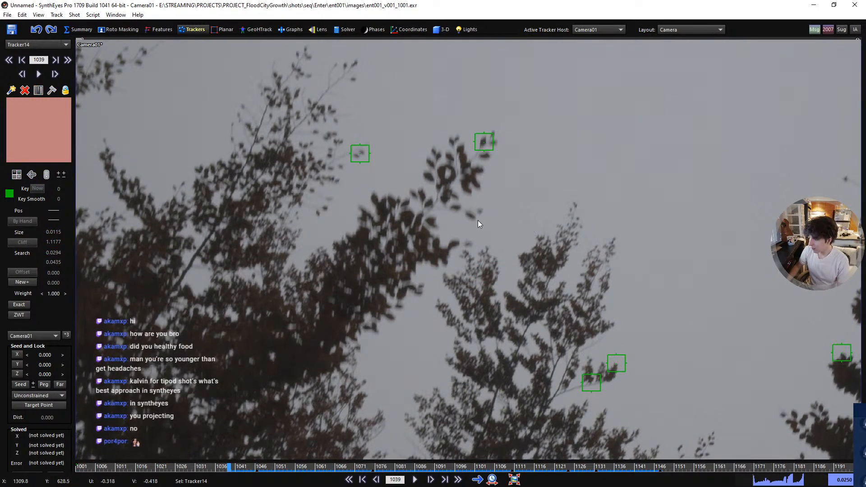
- Add a tracker at frame 1001 on the leaf tip of the central tree's lower-right branch and track it to about frame 1192
scroll(377, 239, "down", 4)
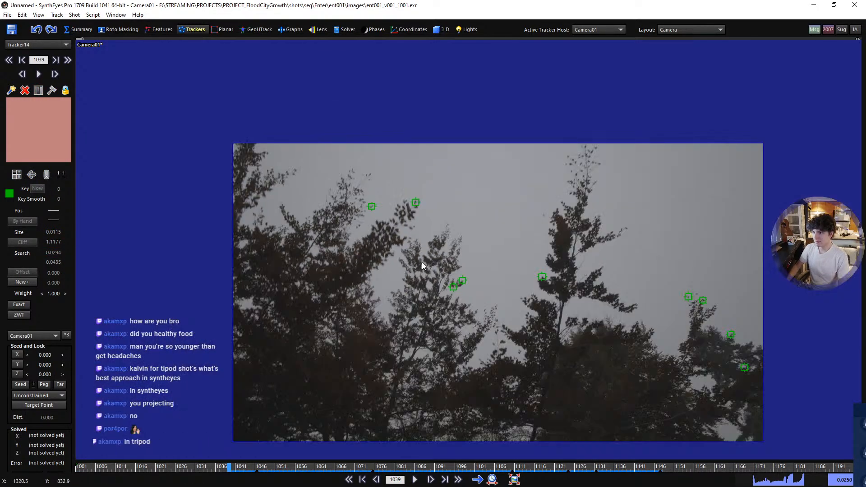
scroll(421, 262, "up", 2)
middle_click_drag(459, 278, 433, 255)
mouse_move(410, 376)
middle_mouse_down()
mouse_move(420, 365)
mouse_move(400, 363)
middle_mouse_up()
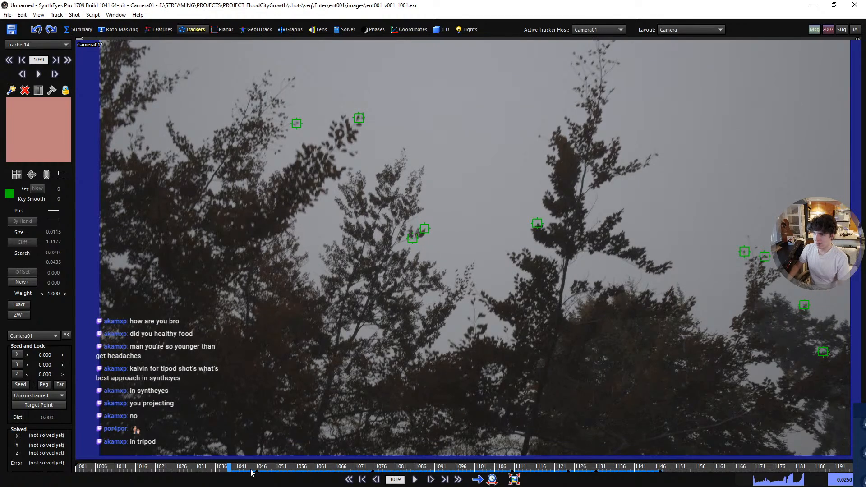
left_click_drag(235, 468, 564, 465)
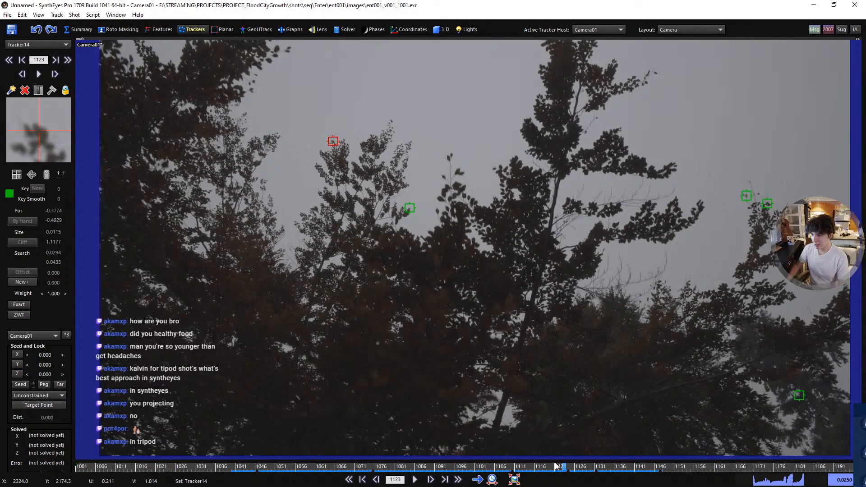
left_click_drag(560, 466, 8, 450)
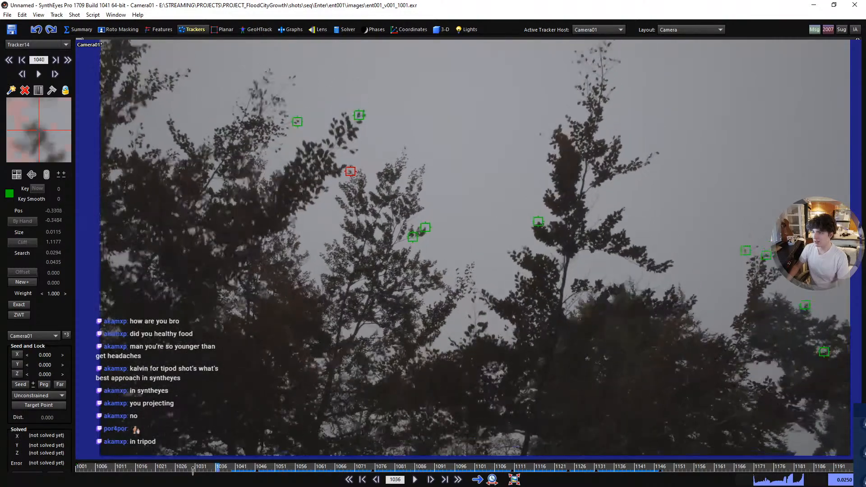
scroll(618, 279, "up", 3)
left_click(619, 271)
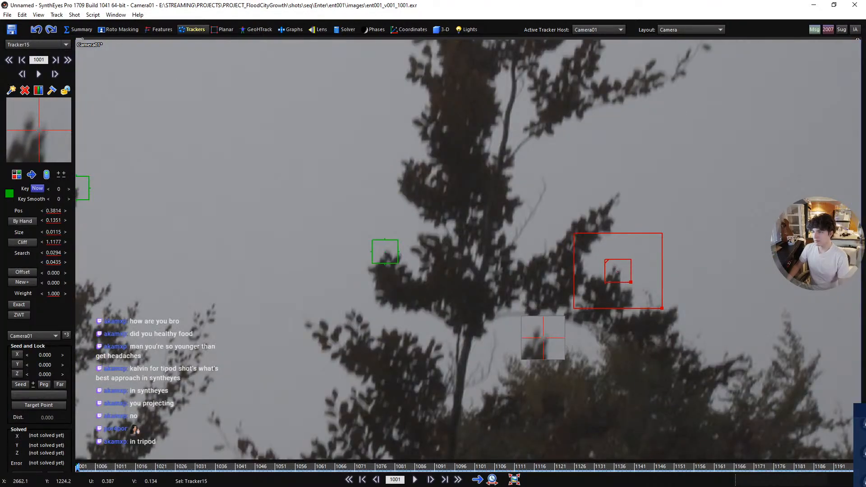
key("ctrl+f")
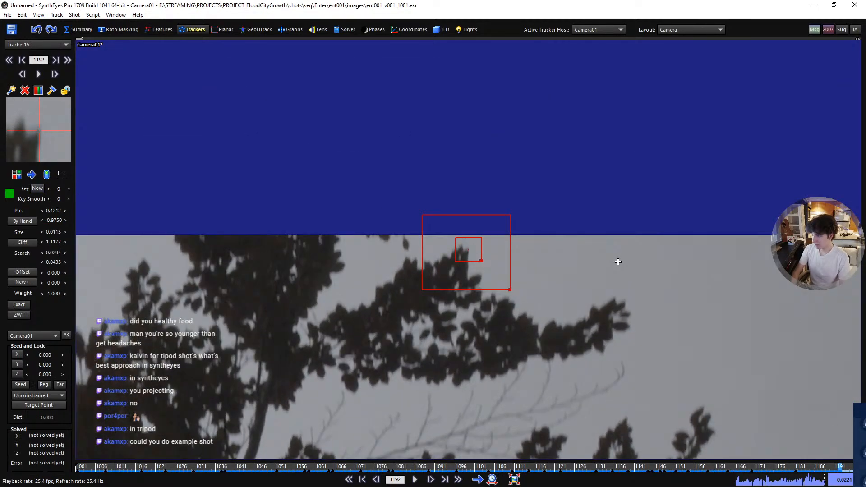
- Step back through the lower-right branch's track, lock the tracker at frame 1164, and return to frame 1001
key("s")
key("s")
key("s")
key("s")
key("s")
key("s")
key("s")
key("s")
key("s")
key("s")
key("s")
key("s")
key("s")
key("s")
key("s")
key("s")
key("s")
key("s")
key("s")
key("s")
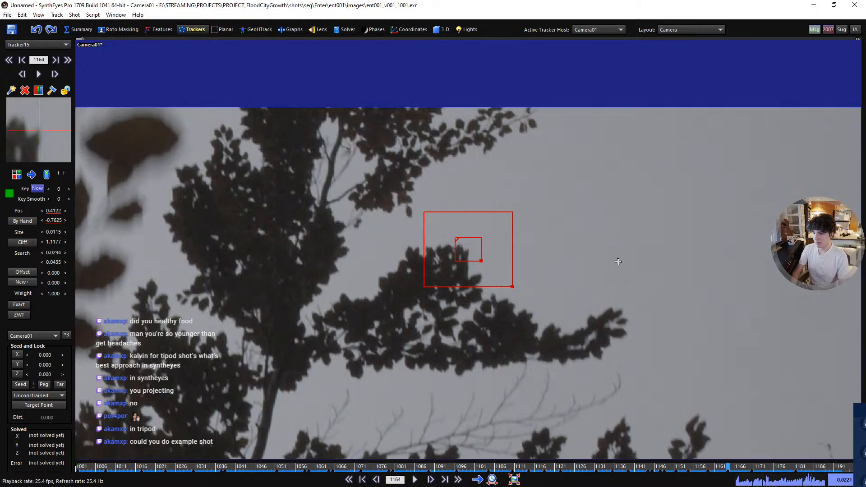
key("l")
key("s")
key("s")
key("s")
key("s")
key("s")
key("s")
key("s")
key("s")
key("s")
key("s")
key("s")
key("s")
key("s")
key("s")
key("s")
key("s")
key("s")
key("s")
key("s")
key("s")
key("s")
key("s")
key("s")
key("s")
key("s")
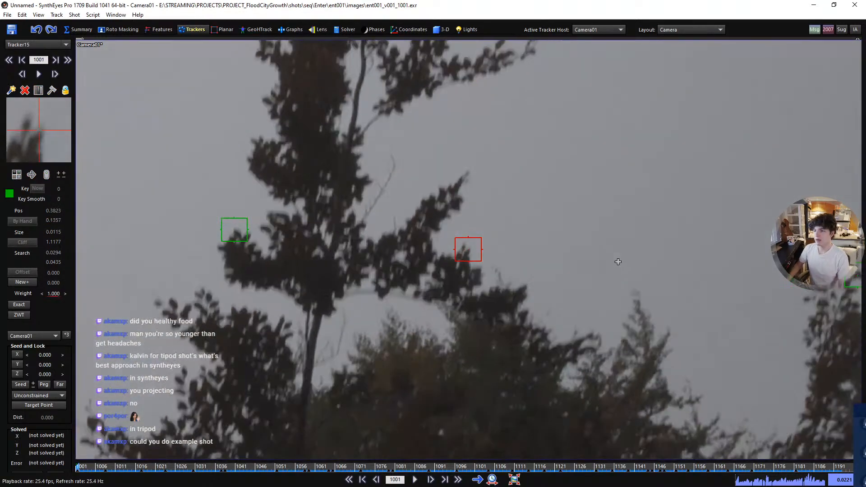
left_click_drag(209, 471, 56, 430)
- Add a tracker at frame 1001 on a right-hand branch tip of the tree left of the central tree, below the two neighbouring trackers
scroll(469, 344, "down", 6)
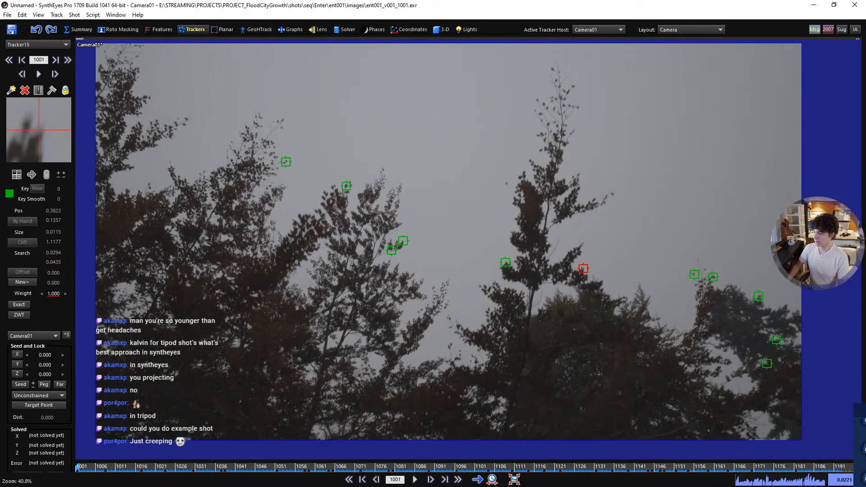
middle_click_drag(484, 316, 496, 319)
scroll(497, 322, "down", 1)
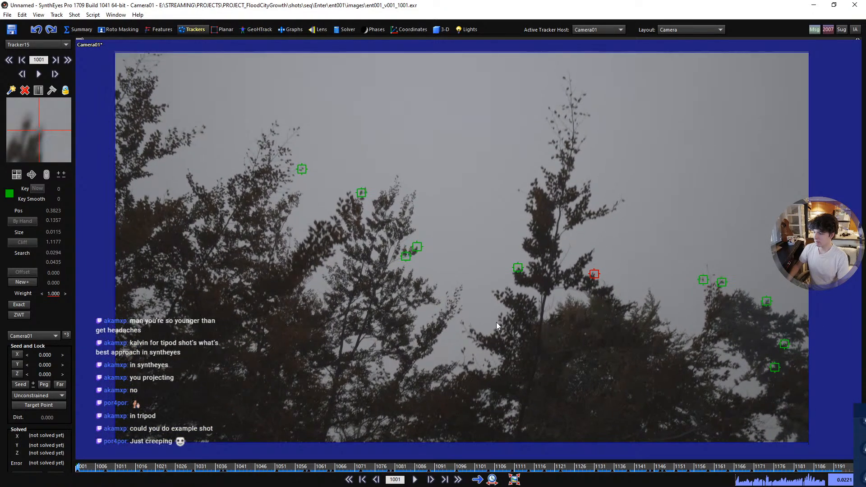
key("space")
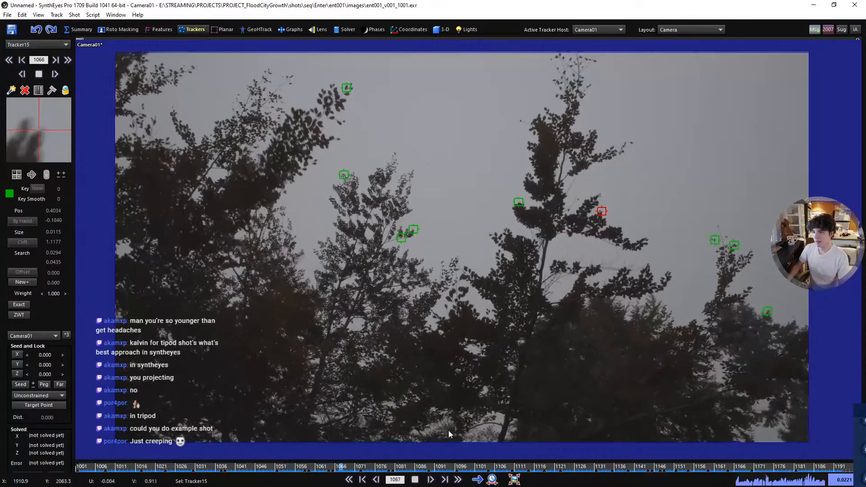
left_click(260, 467)
left_click_drag(260, 464, 77, 426)
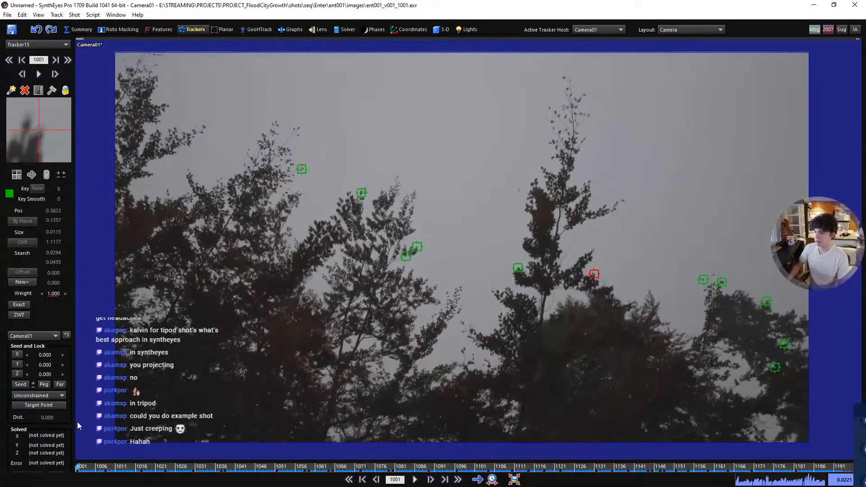
scroll(427, 311, "up", 4)
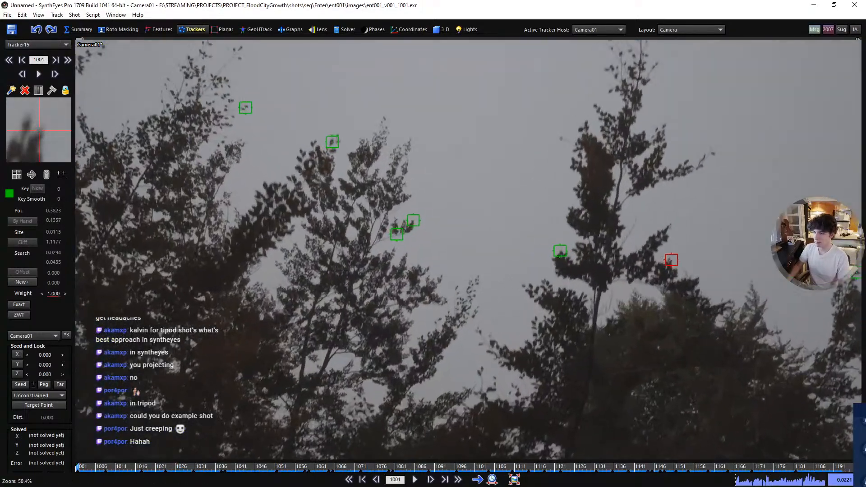
scroll(442, 273, "up", 1)
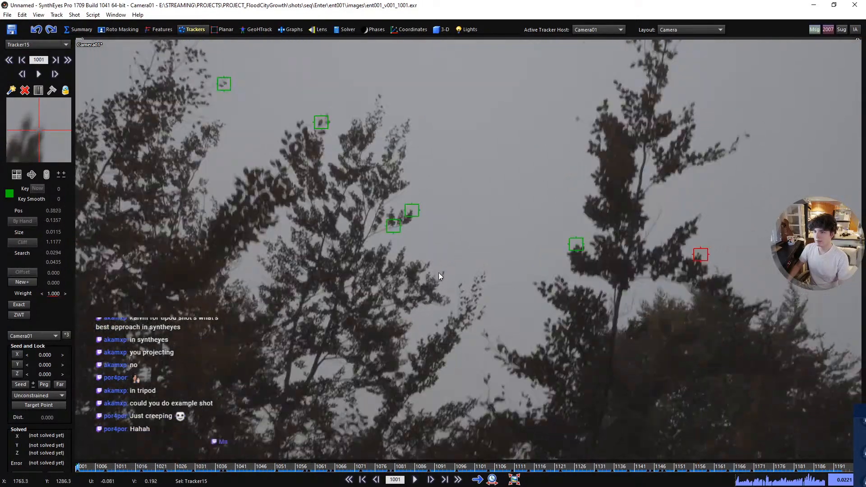
left_click(441, 276)
left_click_drag(441, 276, 442, 274)
scroll(450, 275, "up", 2)
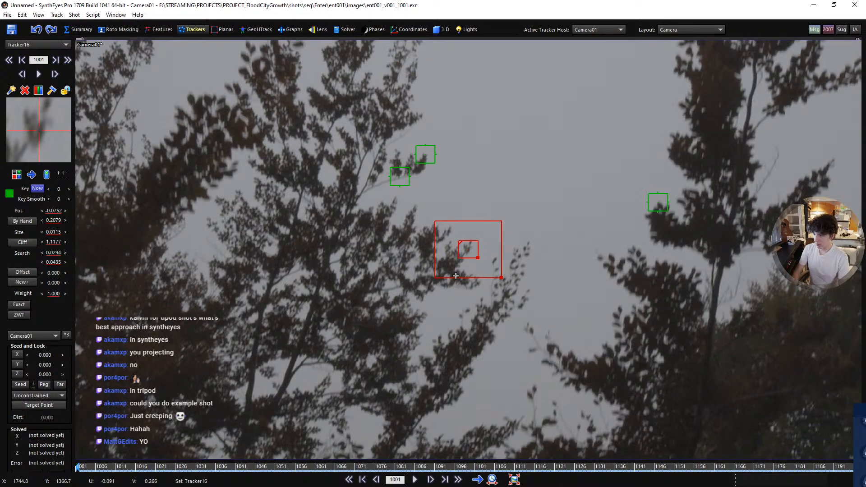
- Track the new branch tip to about frame 1084, continuing frame by frame to about frame 1105
key("space")
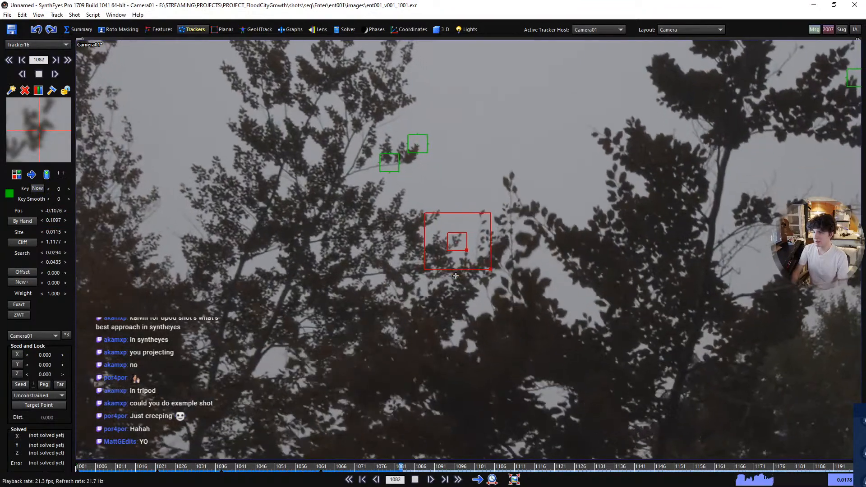
key("space")
scroll(456, 276, "up", 2)
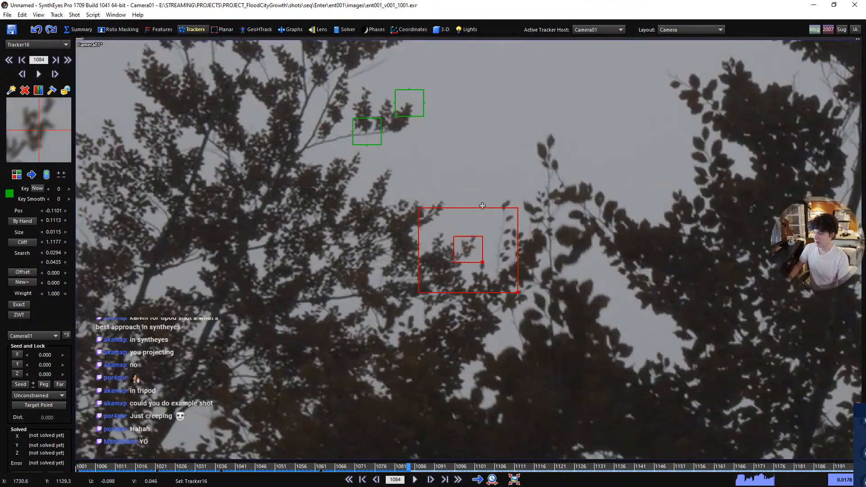
key("d")
key("d")
key("d")
key("d")
key("d")
key("d")
key("d")
key("d")
key("d")
key("d")
key("d")
key("d")
key("d")
key("d")
key("d")
key("d")
key("d")
key("d")
key("d")
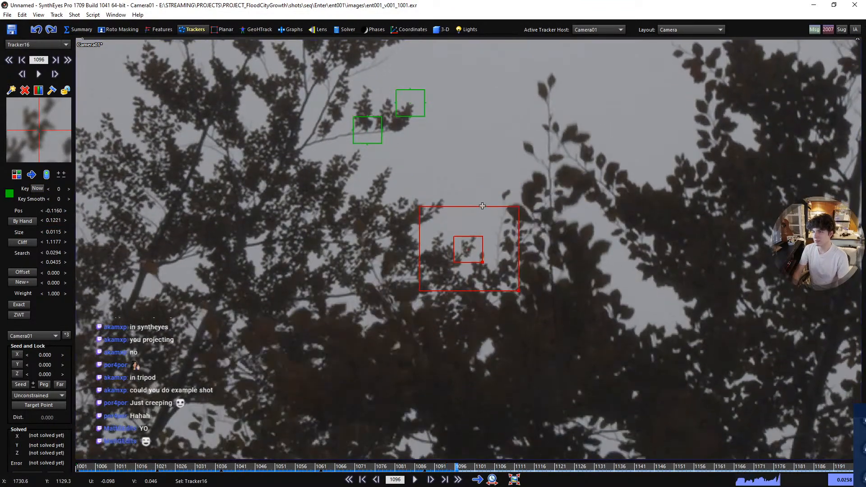
key("d")
key("d")
key("d")
key("s")
key("s")
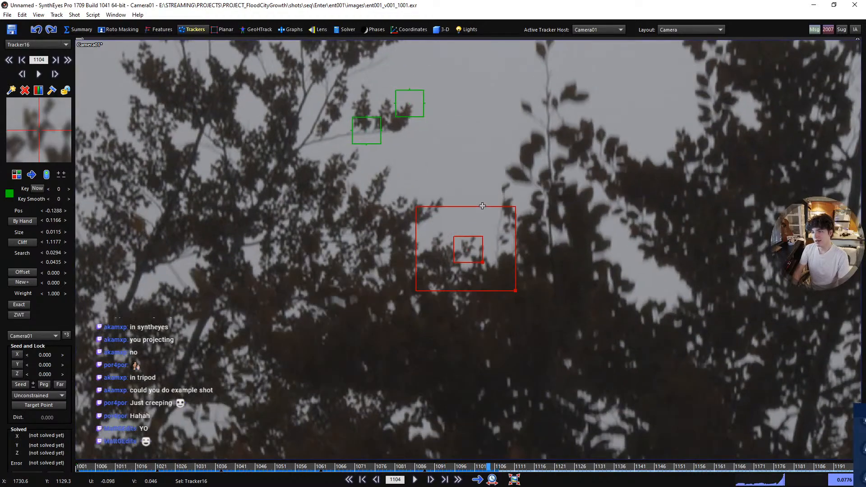
key("d")
key("d")
- Lock the branch tip's tracker and return to frame 1001 with the whole image in view
key("l")
key("shift+a")
scroll(492, 201, "down", 5)
key("5")
scroll(501, 195, "up", 1)
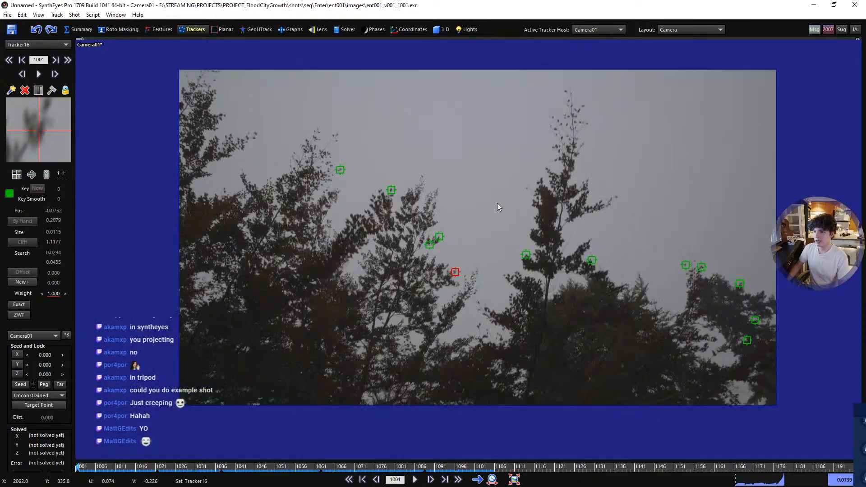
- Add a tracker at frame 1001 on the isolated leaf on the left side of the central tree's upper part
middle_click_drag(502, 205, 464, 242)
key("space")
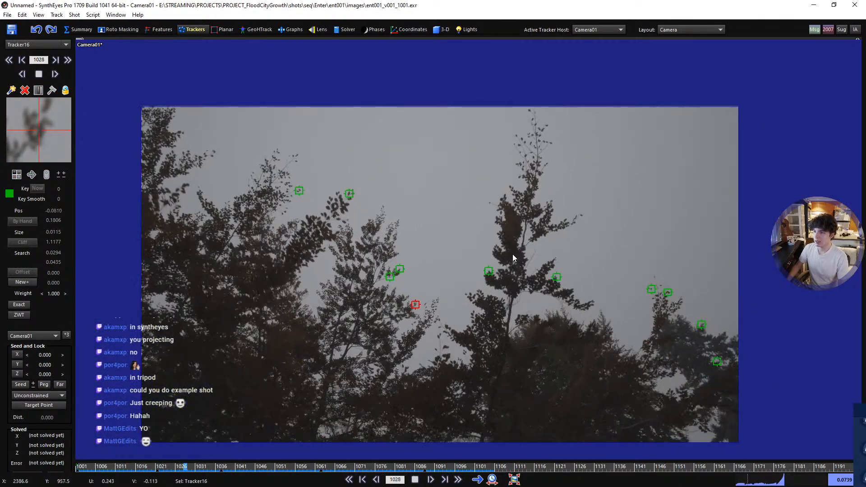
key("space")
key("shift+a")
scroll(531, 204, "up", 6)
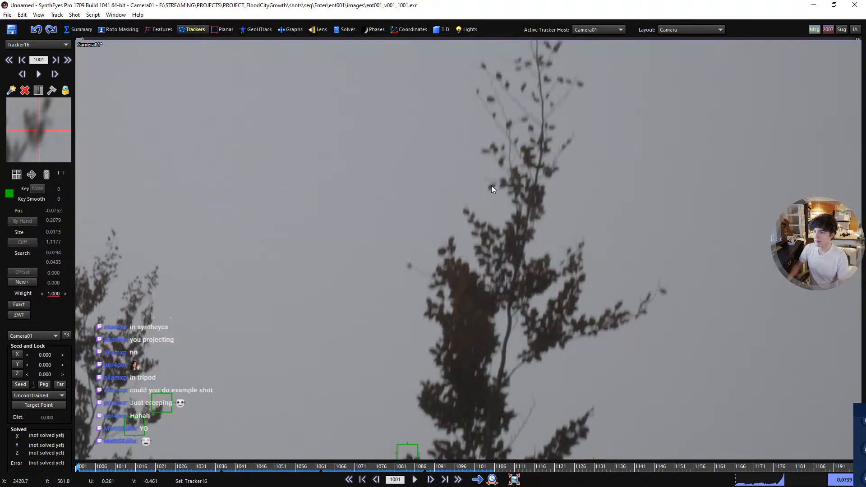
key("c")
left_click(492, 186)
- Track the central tree's upper leaf forward past frame 1084, lock its tracker, and return to frame 1001
key("space")
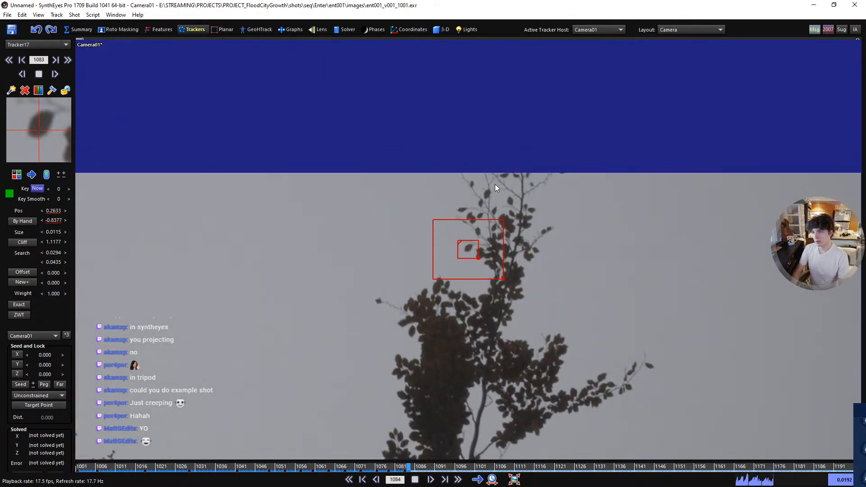
key("space")
key("shift+a")
- Add a tracker at frame 1001 on the upright twig tip near the image's left edge
scroll(495, 184, "down", 6)
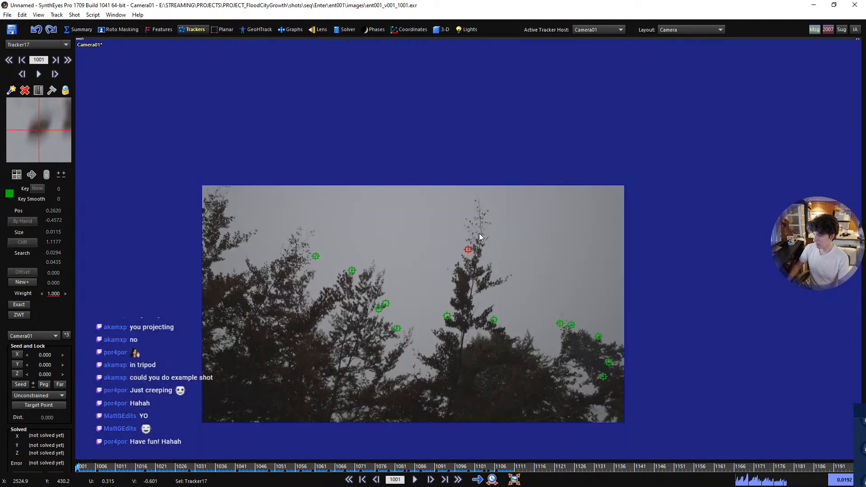
scroll(480, 237, "up", 5)
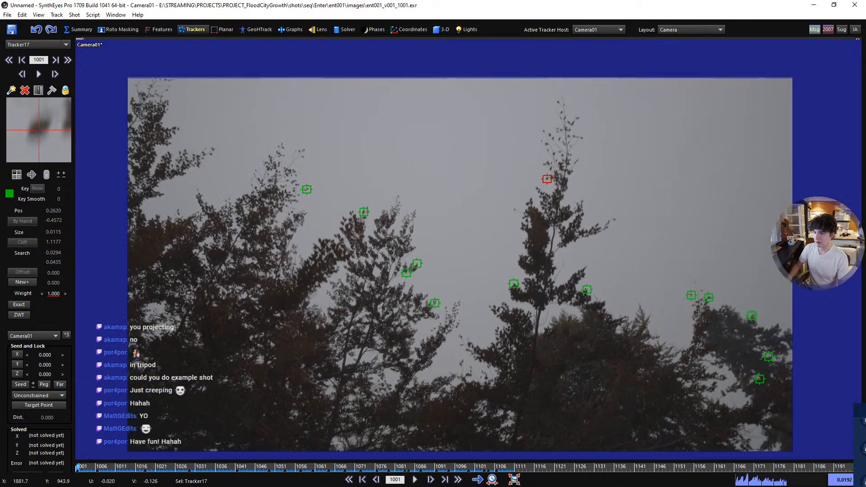
scroll(230, 170, "up", 5)
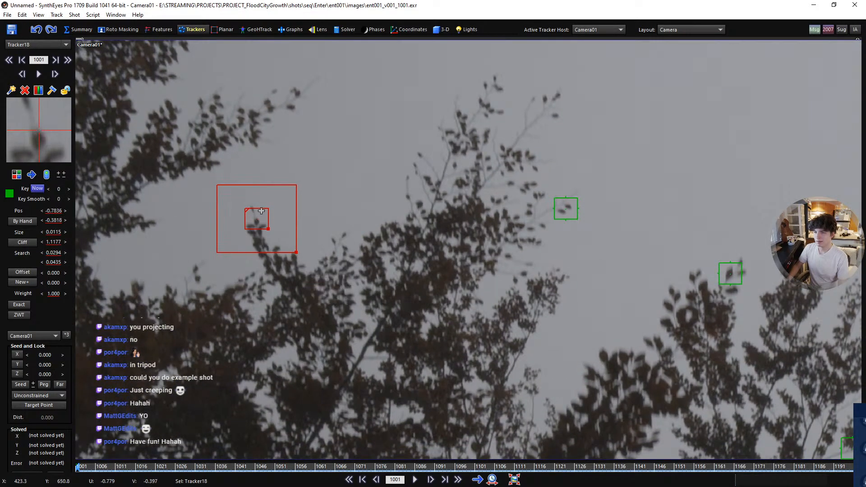
- Track the left twig tip forward past frame 1099, lock its tracker, and return to frame 1001
key("space")
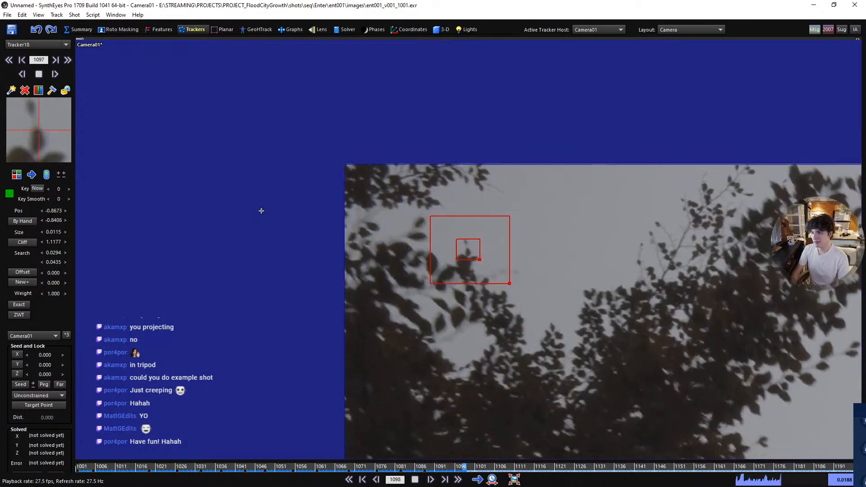
key("space")
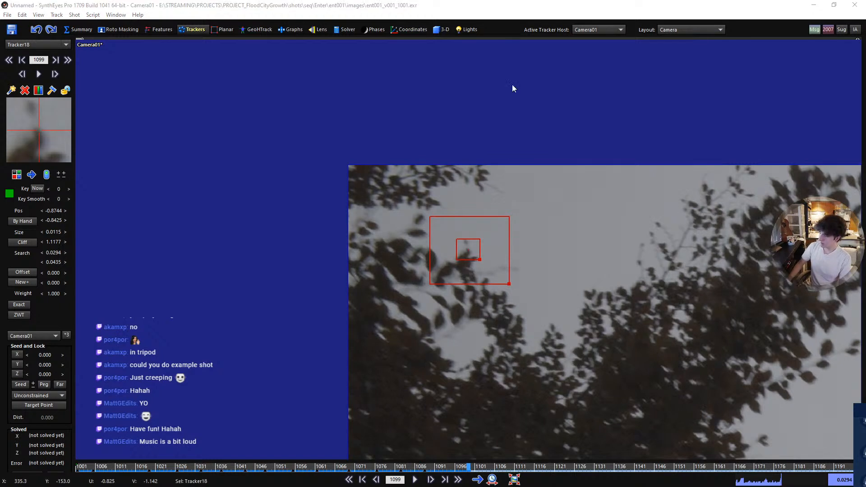
scroll(498, 252, "up", 1)
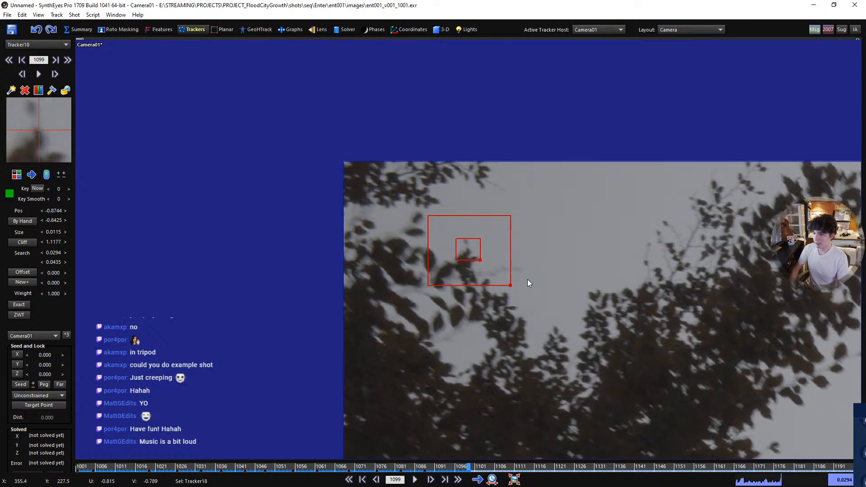
key("space")
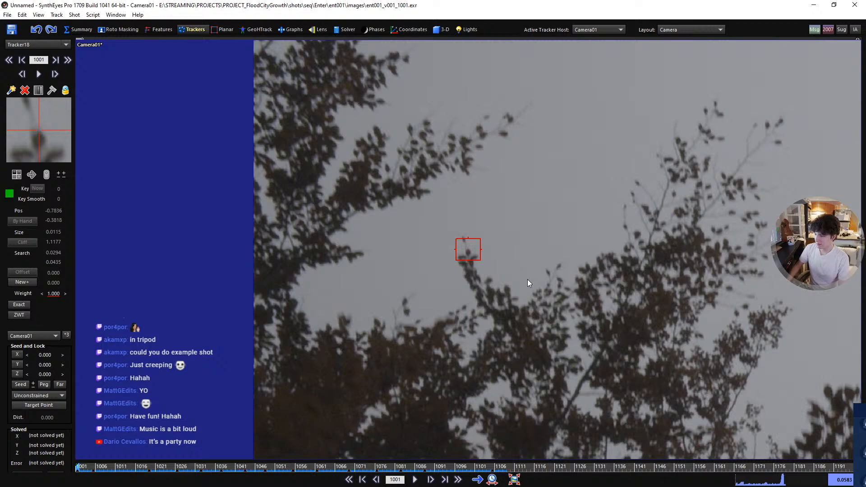
- Play the shot from frame 1001 to about frame 1039 to check how the trackers follow, then return to frame 1001
scroll(470, 270, "down", 10)
middle_click_drag(506, 279, 189, 223)
scroll(280, 235, "up", 1)
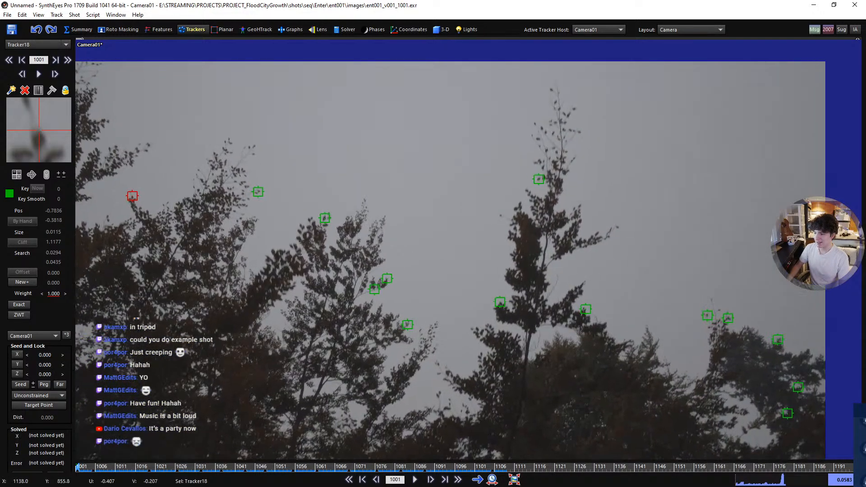
scroll(291, 262, "down", 2)
middle_click_drag(336, 273, 354, 227)
scroll(362, 239, "down", 1)
key("space")
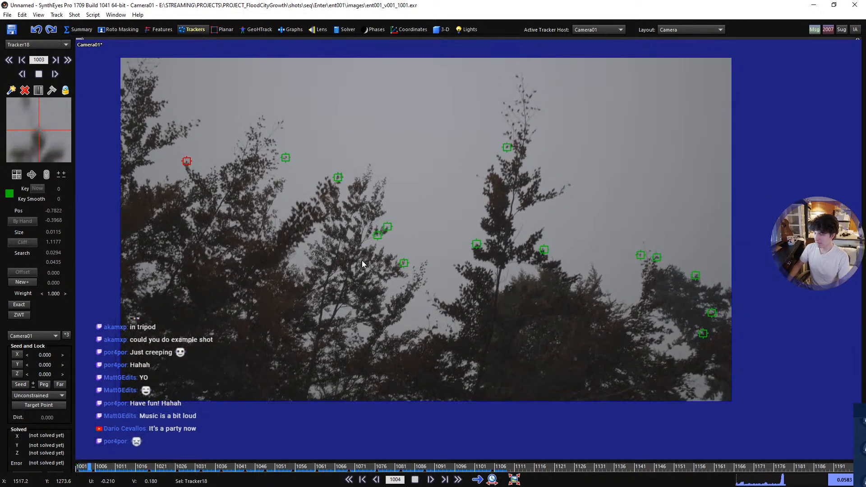
key("space")
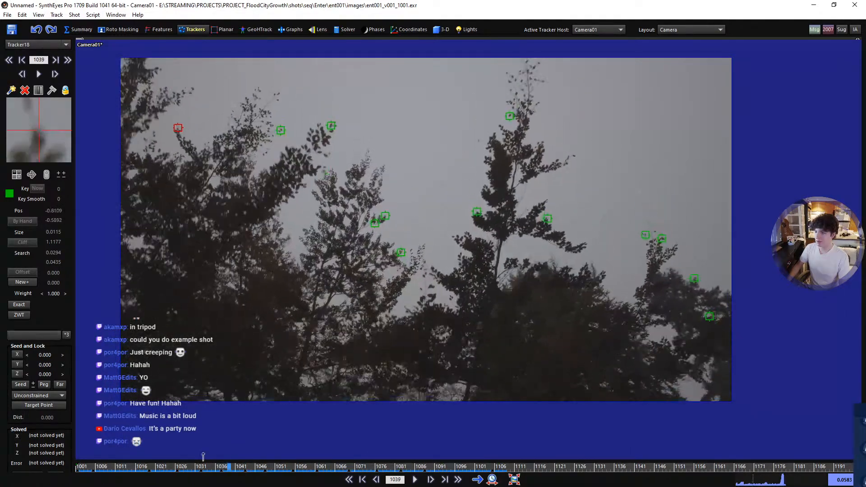
left_click_drag(203, 457, 75, 455)
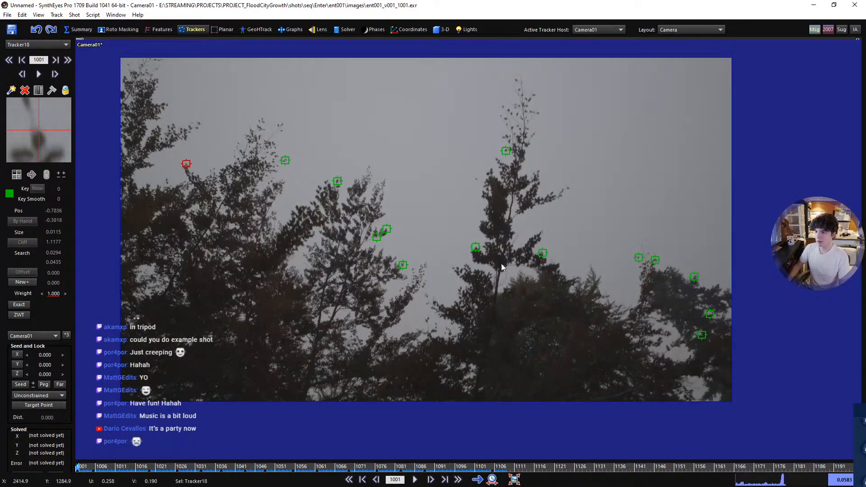
- Add a tracker at frame 1001 on a leaf of the dark slanting branch, just below and left of the branch-tip tracker
middle_click_drag(502, 263, 520, 277)
right_click_drag(510, 285, 499, 279)
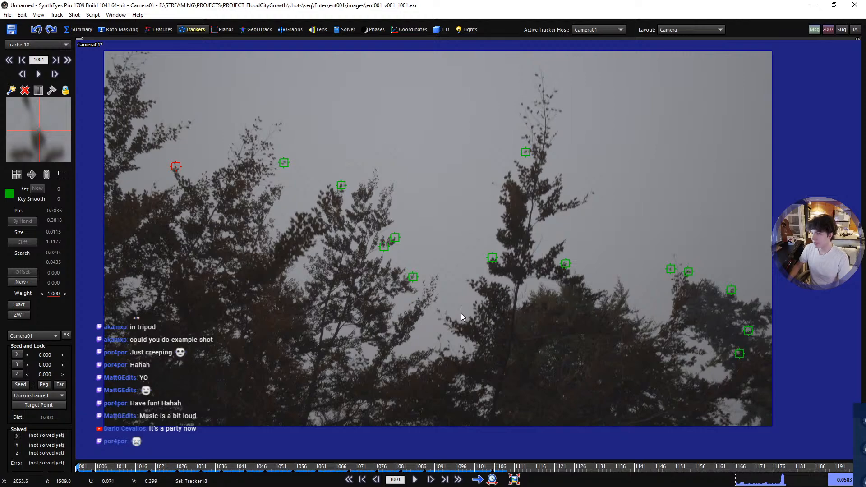
key("space")
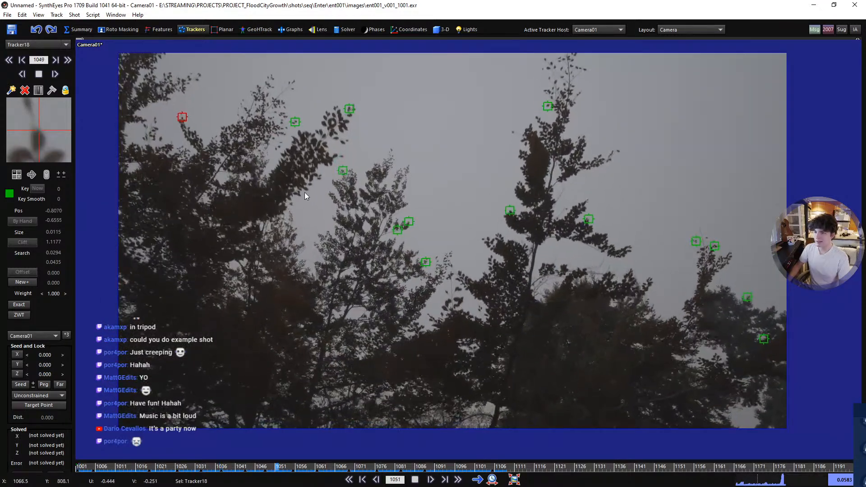
key("space")
key("shift+a")
scroll(320, 182, "up", 5)
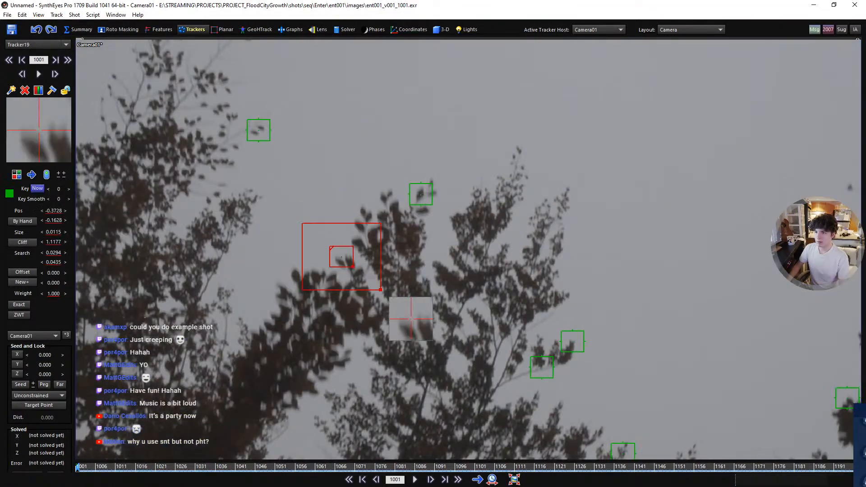
- Track the slanting branch's leaf forward to about frame 1081, lock its tracker, and return to frame 1001
key("space")
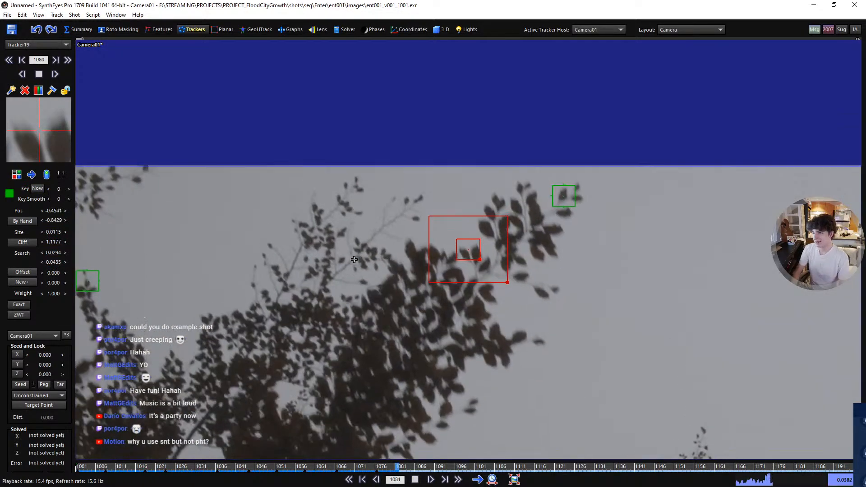
key("space")
key("shift+a")
- Examine frame 1001 and the end of the shot around frames 1176 to 1197 for further trackable features
scroll(415, 288, "down", 2)
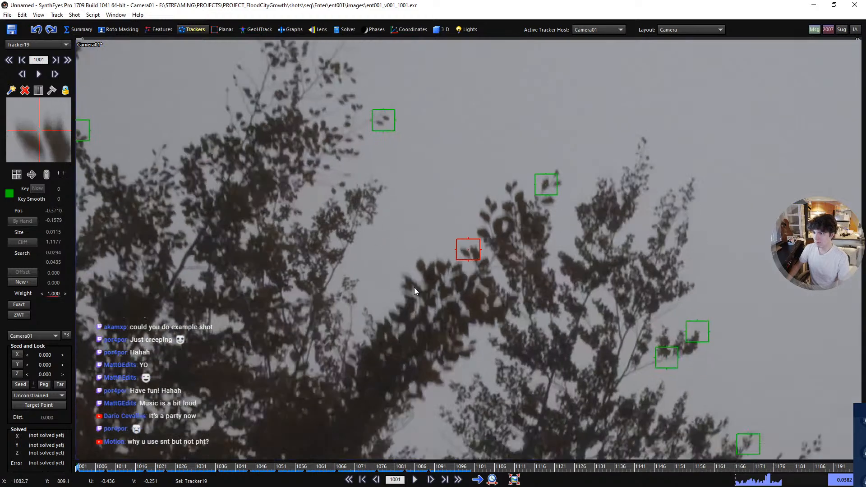
scroll(535, 265, "up", 5)
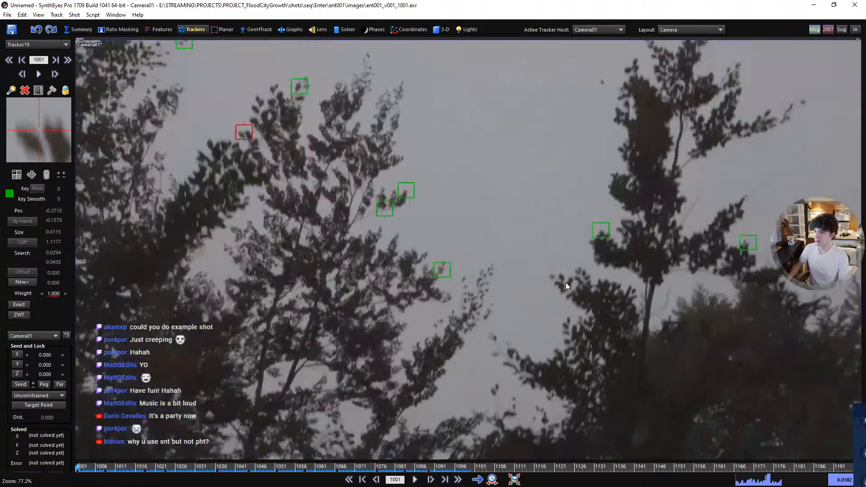
scroll(566, 283, "down", 5)
middle_click_drag(566, 284, 514, 258)
scroll(513, 264, "up", 2)
middle_click_drag(487, 213, 490, 268)
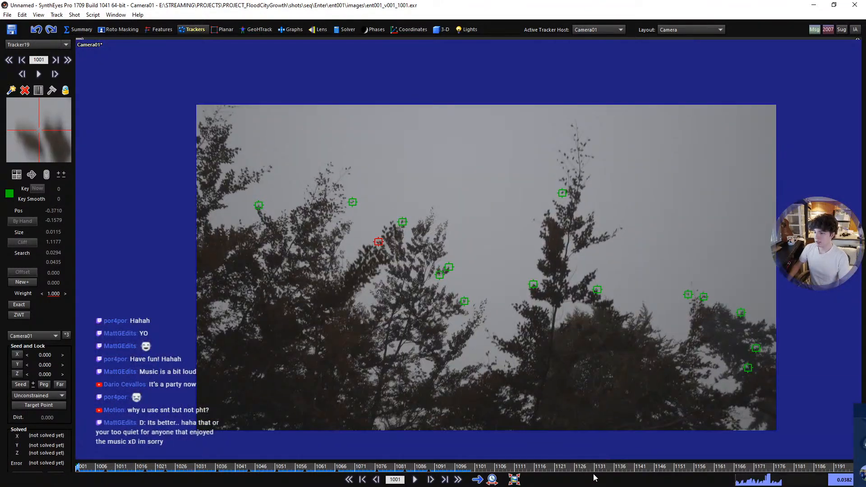
left_click_drag(693, 467, 855, 472)
scroll(716, 354, "up", 4)
middle_click_drag(708, 333, 631, 317)
scroll(630, 318, "up", 2)
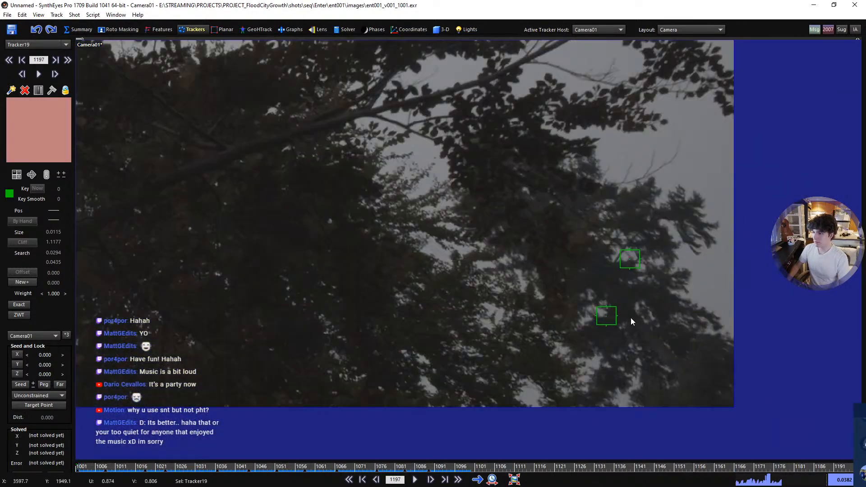
key("space")
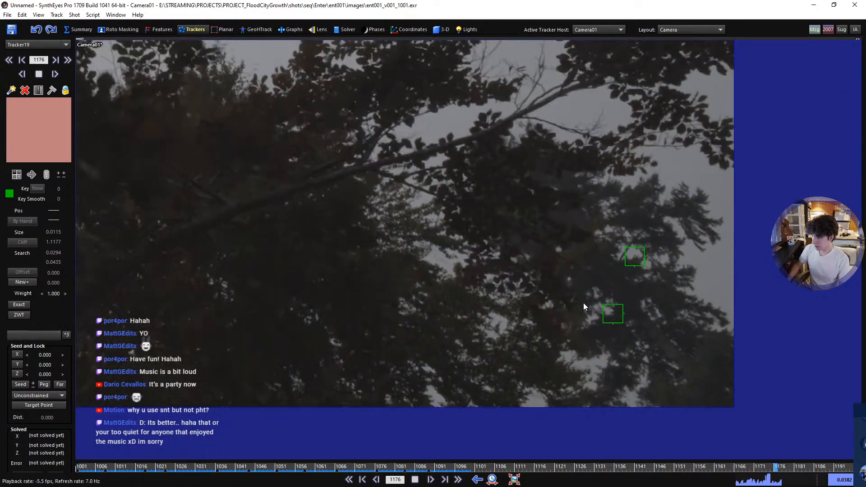
key("space")
key("End")
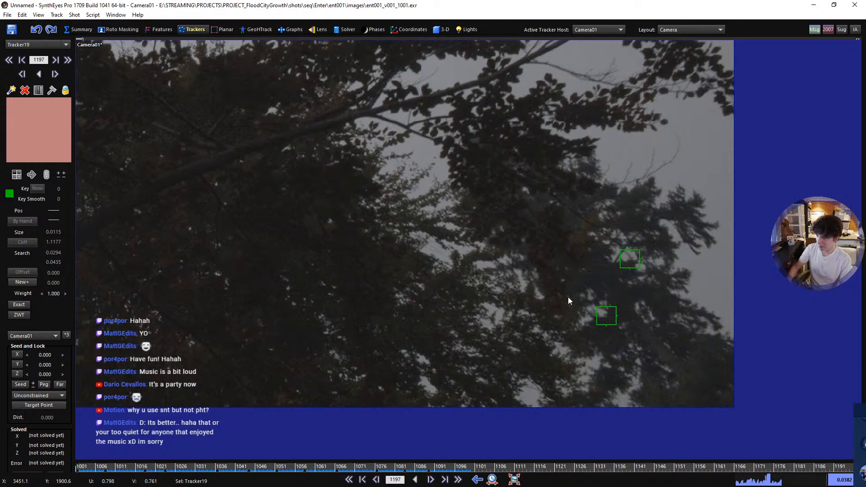
left_click_drag(315, 471, 861, 440)
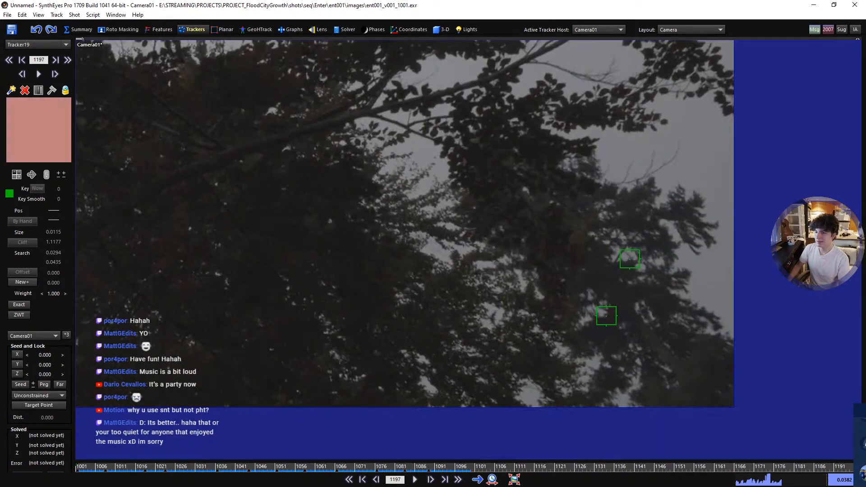
- Switch to backward playback and add a tracker at frame 1197 on the leaf tip above the right-hand branch
middle_click_drag(271, 180, 461, 254)
key("comma")
key("space")
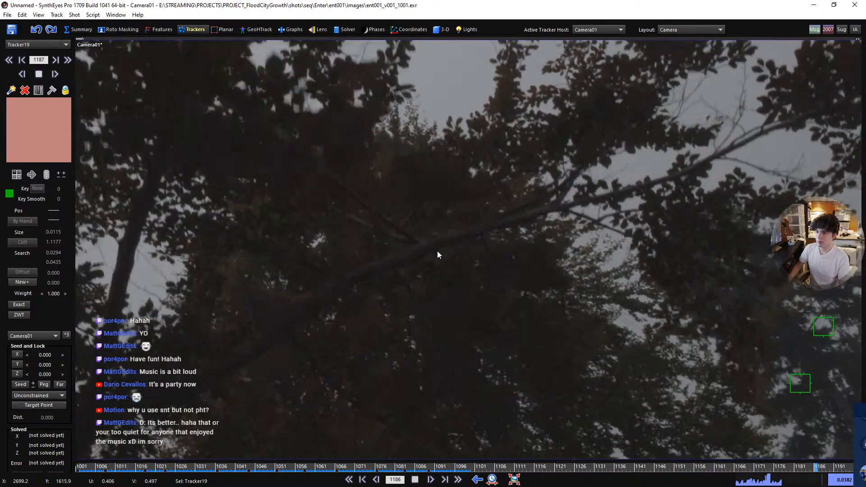
key("space")
scroll(420, 215, "up", 3)
scroll(510, 172, "down", 3)
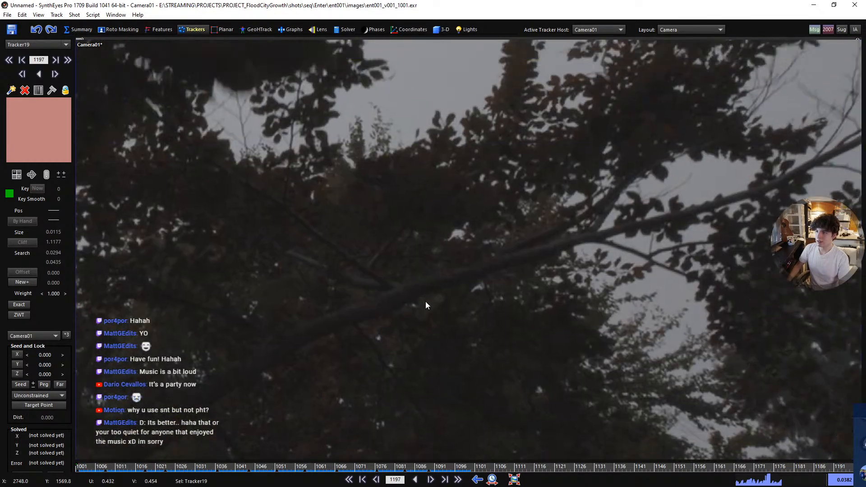
key("space")
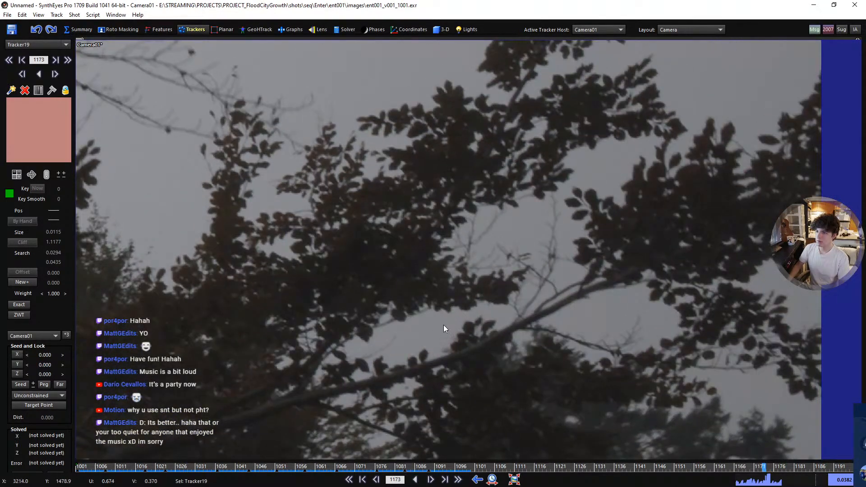
key("space")
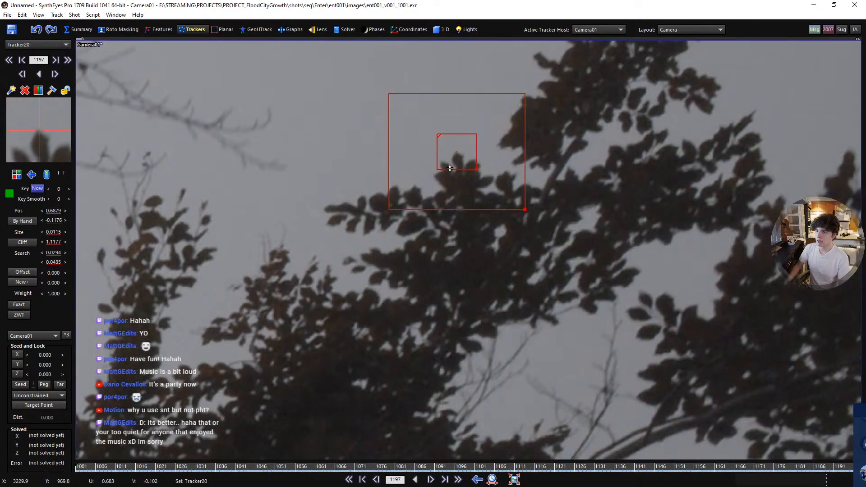
- Track the right-hand leaf tip backward from frame 1197 to frame 1110
scroll(449, 168, "down", 3)
key("space")
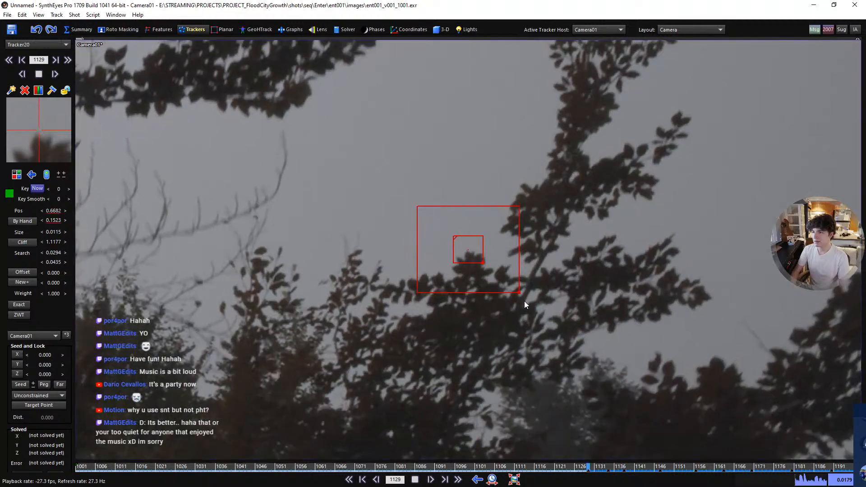
key("space")
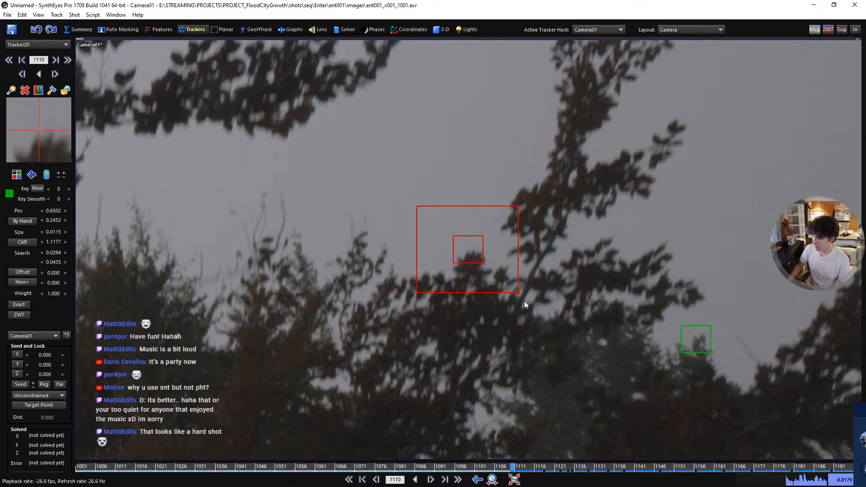
- Scrub from frame 1110 to frame 1197 and inspect the right-hand leaf tip's track
scroll(524, 301, "down", 5)
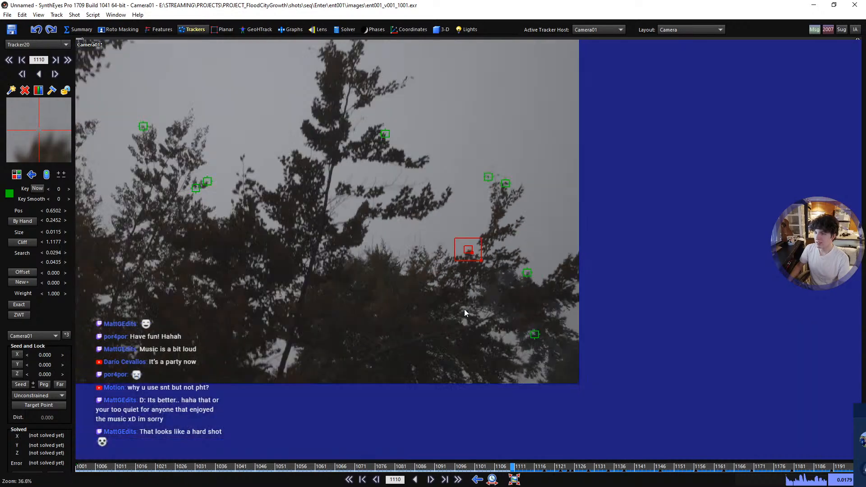
middle_click_drag(464, 309, 665, 350)
left_click_drag(518, 467, 864, 442)
scroll(689, 352, "up", 1)
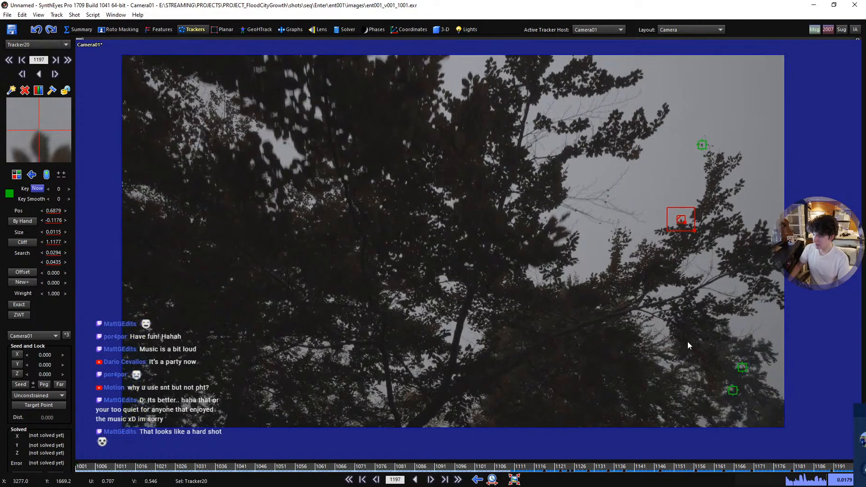
scroll(655, 280, "up", 3)
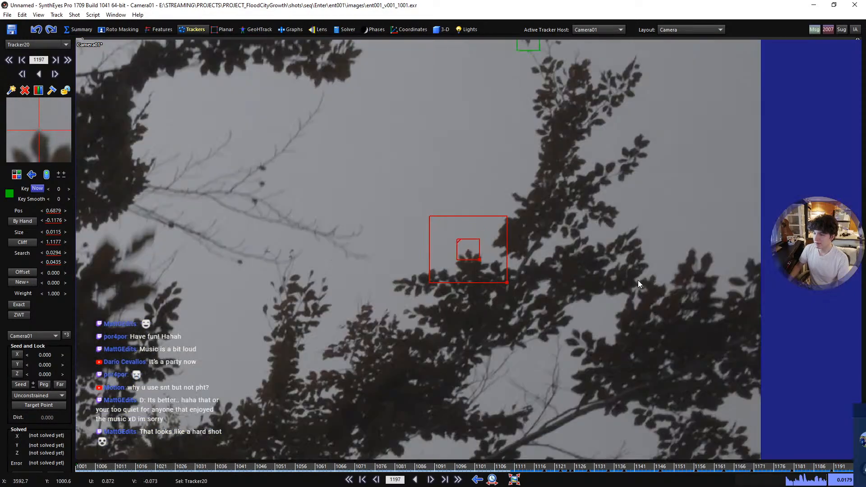
- Continue tracking the right-hand leaf tip backward from around frame 1110 to frame 1056
left_click(520, 468)
key("Left")
key("Left")
key("Left")
key("Left")
key("Left")
key("Left")
key("Left")
key("Left")
key("Left")
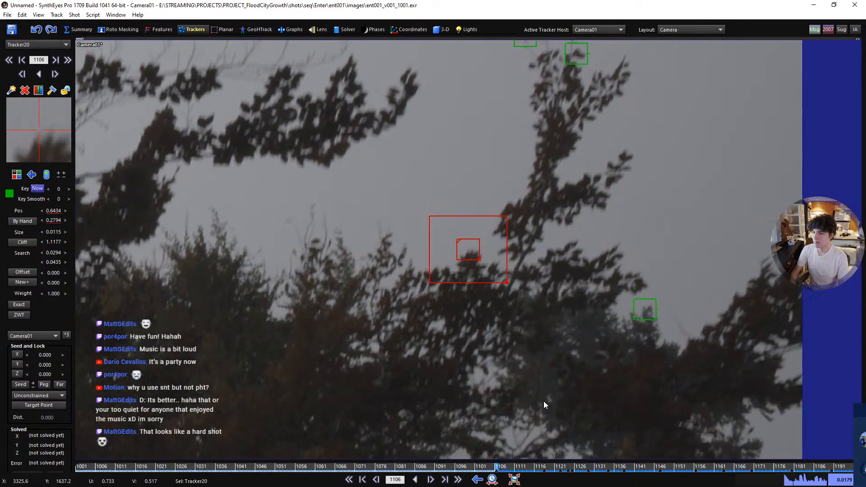
key("Left")
key("Left")
key("Left")
key("Left")
key("Left")
key("Left")
key("Left")
key("Left")
key("Left")
key("Left")
key("Left")
key("Left")
key("Left")
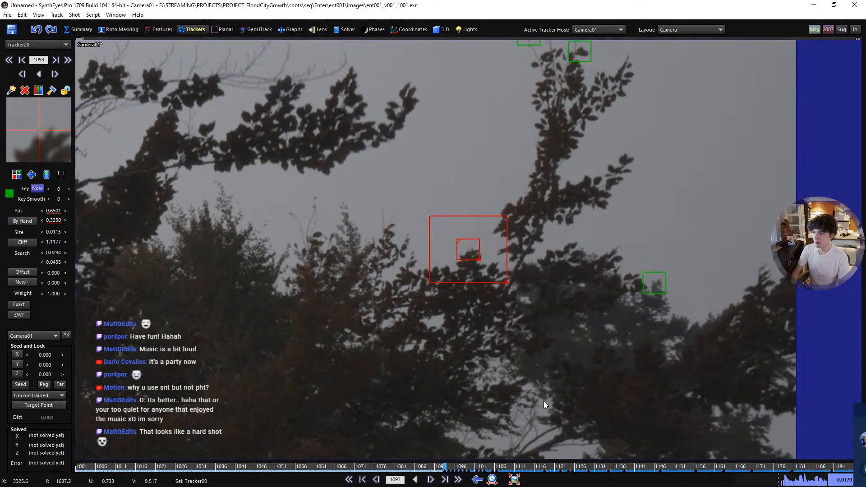
key("space")
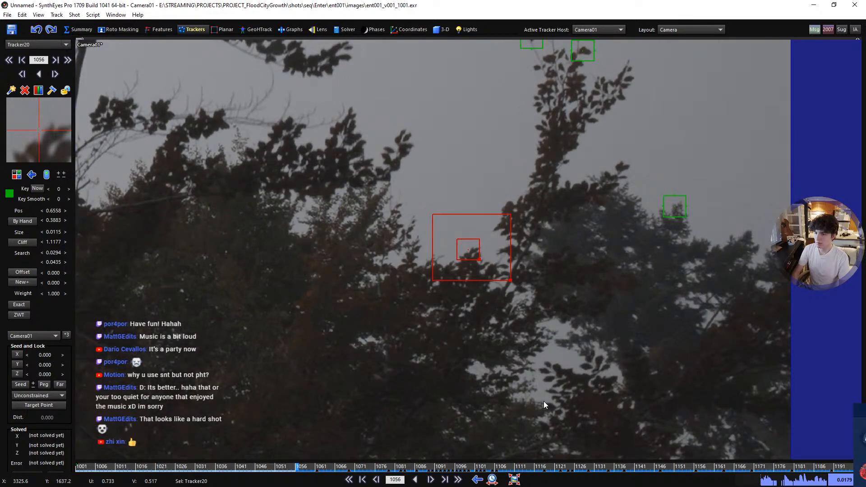
- Scrub forward from frame 1056 to around frame 1134 and back to inspect the right-hand leaf tip's track
key("shift+Right")
key("shift+Right")
key("shift+Right")
key("shift+Right")
key("shift+Right")
key("shift+Right")
key("shift+Right")
key("shift+Right")
key("shift+Right")
key("shift+Right")
key("shift+Right")
key("shift+Right")
key("shift+Right")
key("shift+Right")
key("shift+Right")
key("shift+Right")
key("shift+Right")
key("shift+Right")
key("shift+Right")
key("shift+Right")
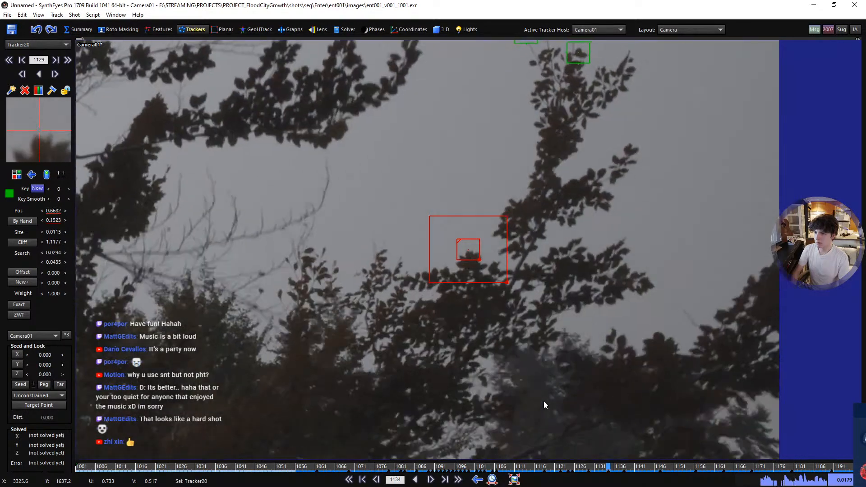
key("shift+Left")
key("shift+Left")
key("shift+Left")
key("shift+Left")
key("shift+Left")
key("shift+Left")
key("shift+Left")
key("shift+Left")
key("shift+Left")
key("shift+Left")
key("shift+Left")
key("shift+Left")
key("shift+Left")
key("shift+Left")
key("shift+Left")
key("shift+Left")
key("shift+Left")
key("shift+Left")
key("shift+Left")
- Extend the right-hand leaf tip's backward track from frame 1056 to frame 1040
key("Left")
key("Left")
key("Left")
key("Left")
key("Left")
key("Left")
key("Left")
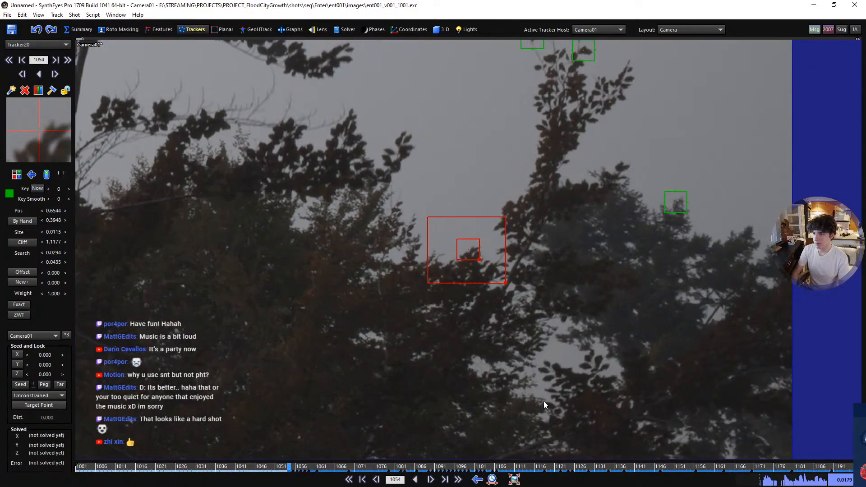
key("Left")
key("Left")
key("Left")
key("Left")
key("Left")
key("Left")
key("Left")
key("Left")
key("Left")
key("Left")
key("Left")
key("Left")
key("Left")
key("Left")
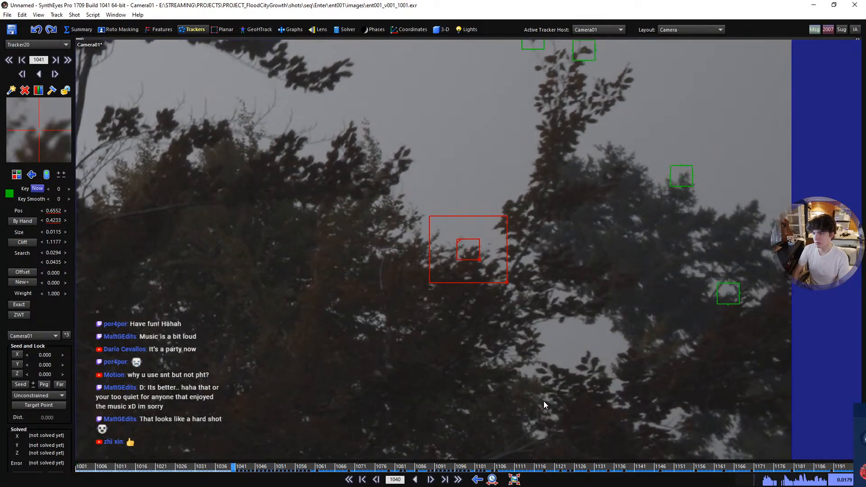
- End the right-hand leaf tip's track around frame 1040 and lock the tracker
key("e")
key("Right")
key("l")
- Review the locked leaf-tip tracker forward to frame 1096 and check the overall tracker distribution across the image
key("shift+Right")
key("shift+Right")
key("shift+Right")
key("shift+Right")
key("shift+Right")
key("shift+Right")
key("shift+Right")
key("shift+Right")
key("shift+Right")
key("shift+Right")
key("shift+Right")
key("shift+Right")
key("shift+Right")
key("shift+Right")
key("shift+Right")
key("shift+Right")
key("shift+Right")
key("shift+Right")
key("shift+Right")
key("shift+Right")
scroll(532, 334, "down", 3)
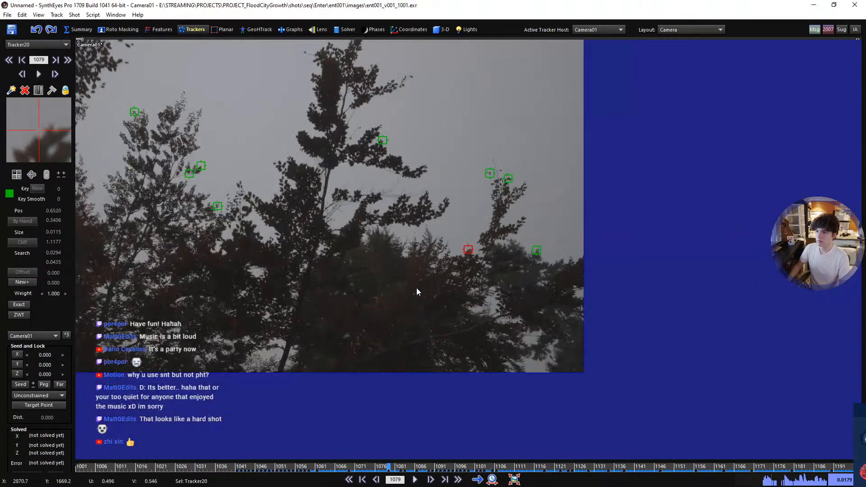
middle_click_drag(470, 277, 678, 353)
left_click_drag(390, 468, 455, 441)
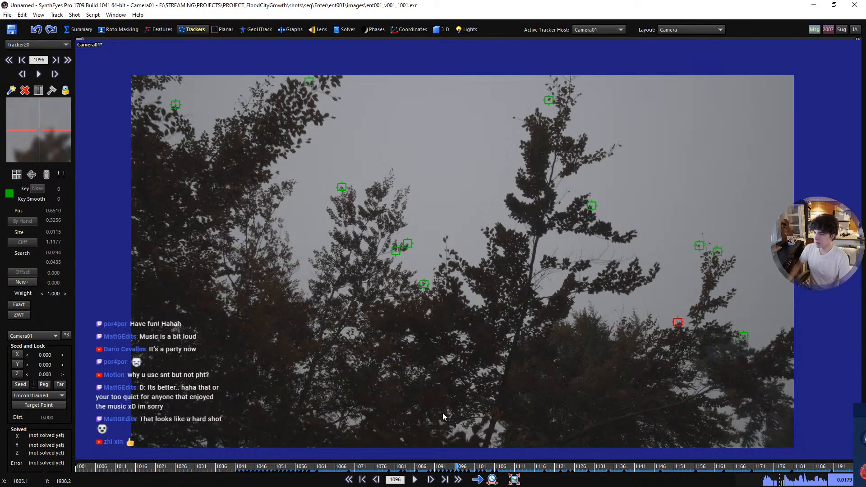
- Examine frame 1001 and the end frame 1197 for further trackable features in the tree canopy
left_click_drag(455, 466, 66, 446)
scroll(357, 373, "up", 3)
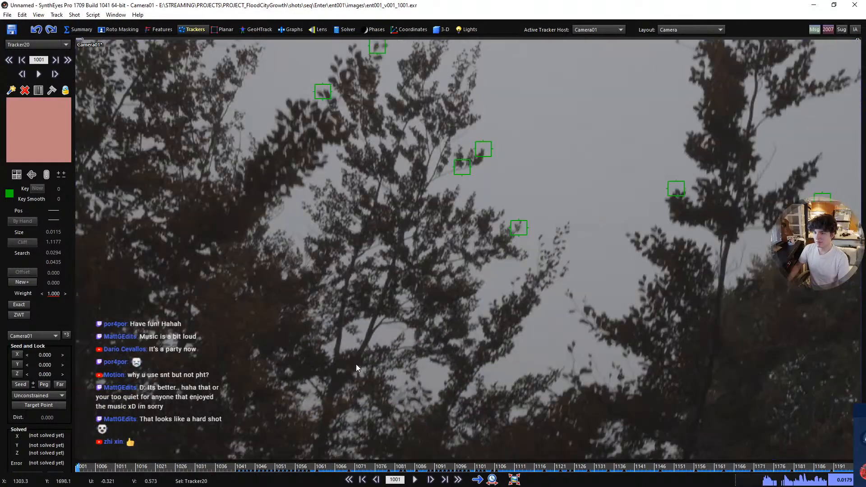
scroll(356, 370, "down", 3)
middle_click_drag(359, 371, 407, 340)
left_click_drag(708, 470, 862, 453)
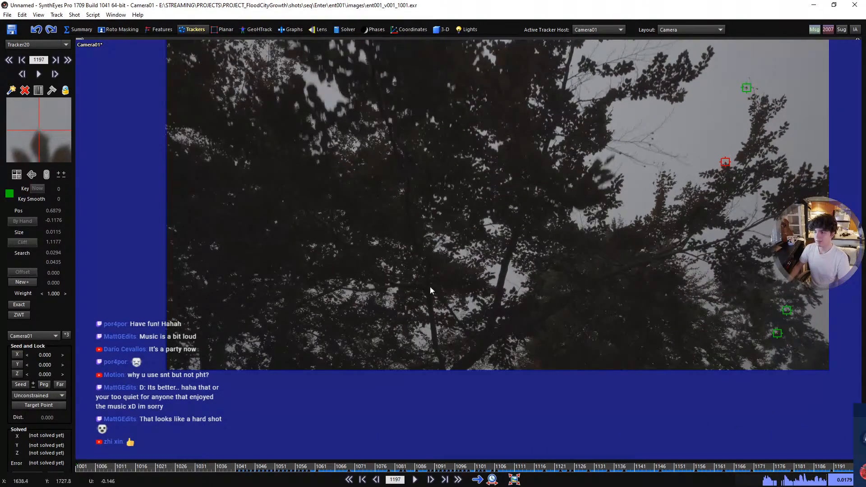
scroll(430, 291, "up", 3)
scroll(419, 293, "down", 2)
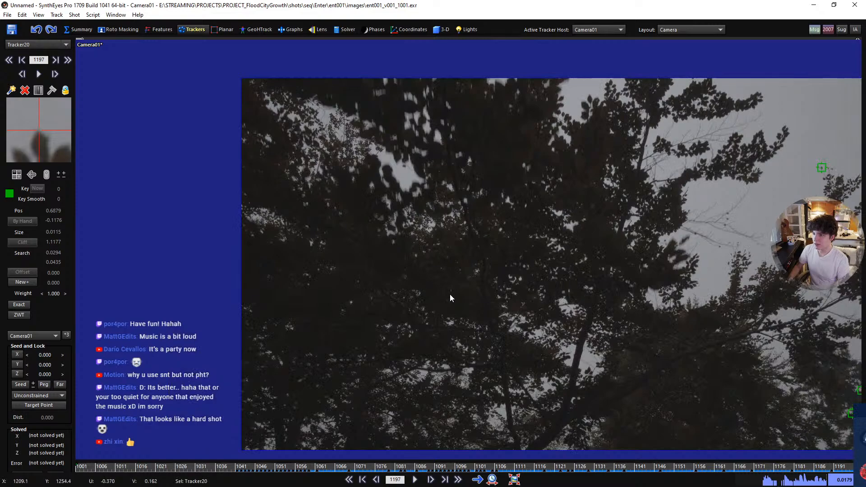
middle_click_drag(594, 414, 574, 406)
- Switch to backward playback and add a tracker at frame 1197 on the dark leaf in the central sky gap, sized 0.0072
left_click_drag(797, 467, 865, 484)
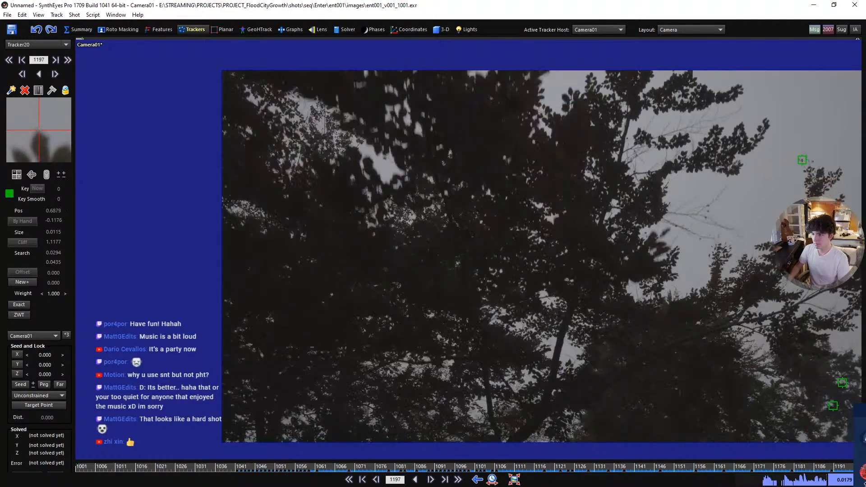
scroll(478, 364, "up", 3)
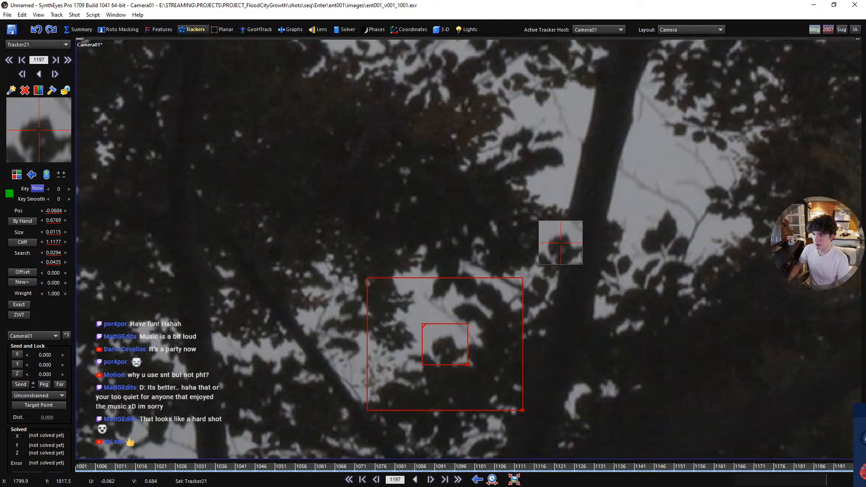
key("5")
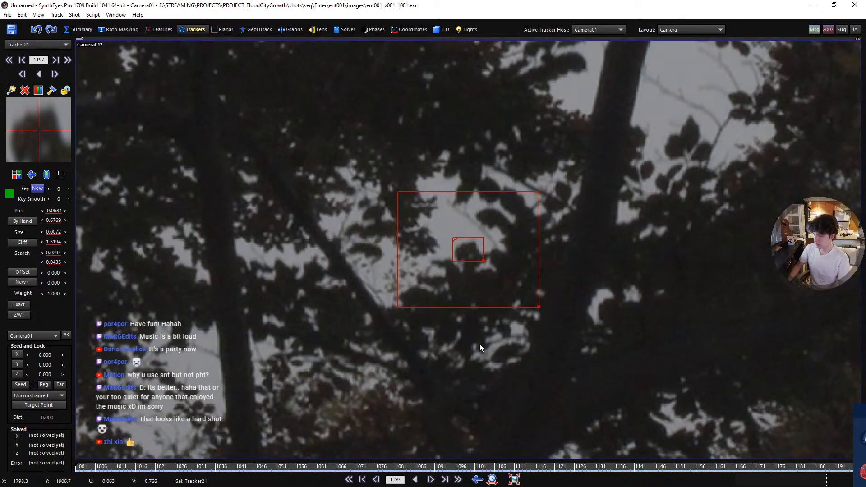
scroll(494, 327, "up", 1)
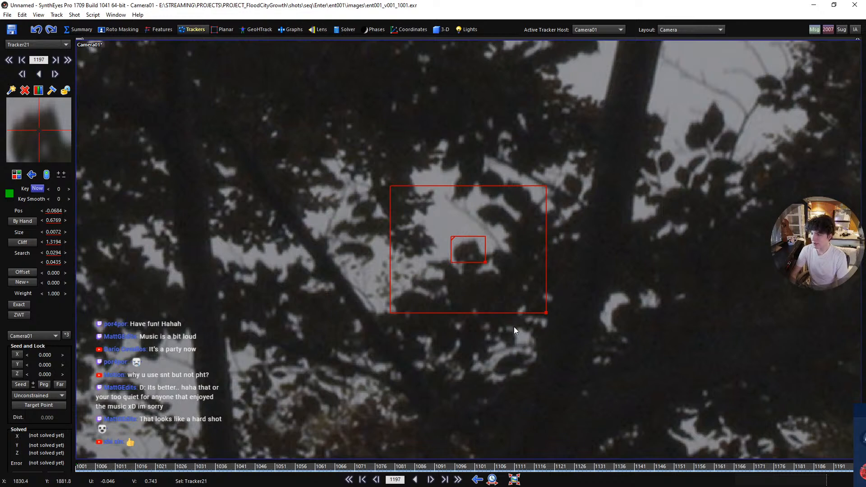
- Track the central sky-gap leaf tracker backward frame by frame from 1197 to 1155
key("s")
key("s")
key("s")
key("s")
key("s")
key("s")
key("s")
key("s")
key("s")
key("s")
key("s")
key("s")
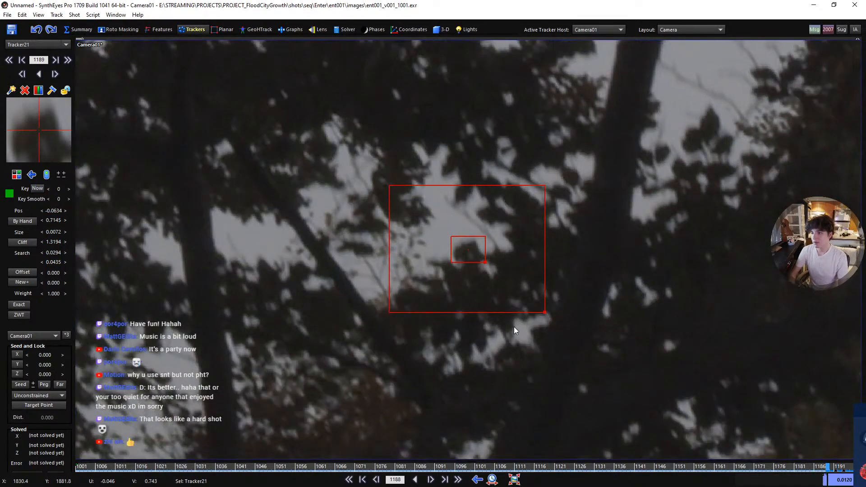
key("s")
key("s")
key("s")
key("s")
key("s")
key("s")
key("s")
key("s")
key("s")
key("s")
key("s")
key("s")
key("s")
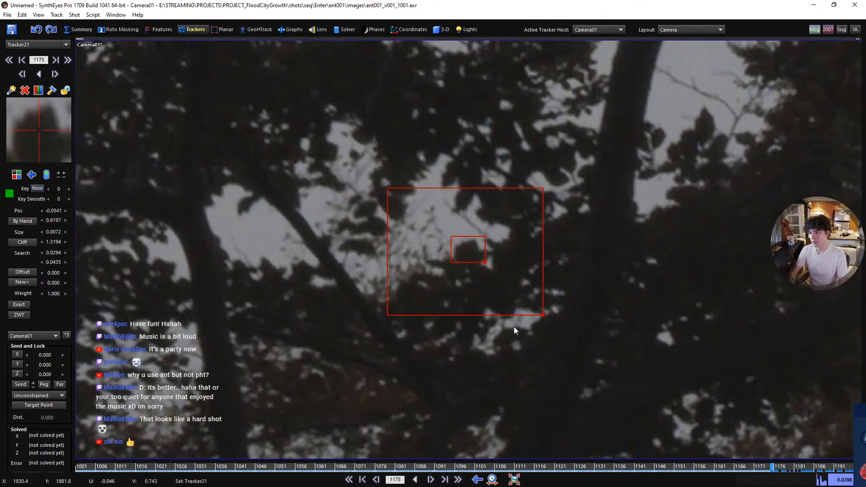
key("s")
key("s")
key("s")
key("s")
key("s")
key("s")
key("s")
key("s")
key("s")
key("s")
key("s")
key("s")
key("s")
key("s")
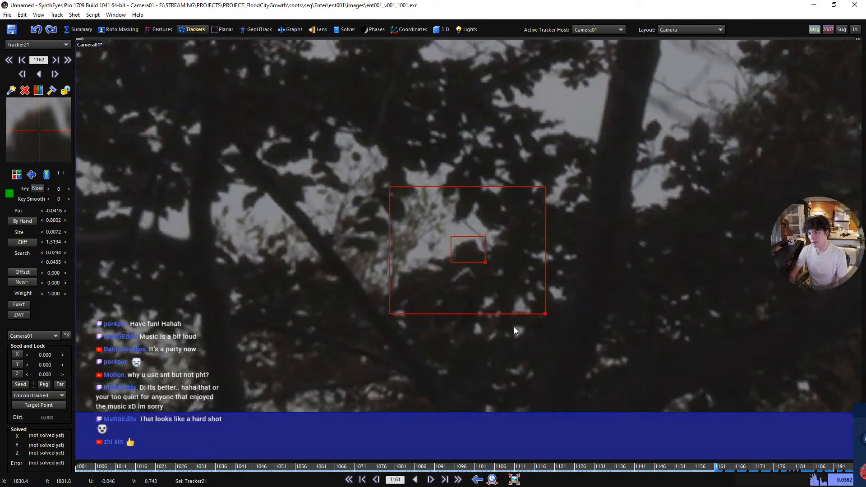
key("s")
key("s")
key("s")
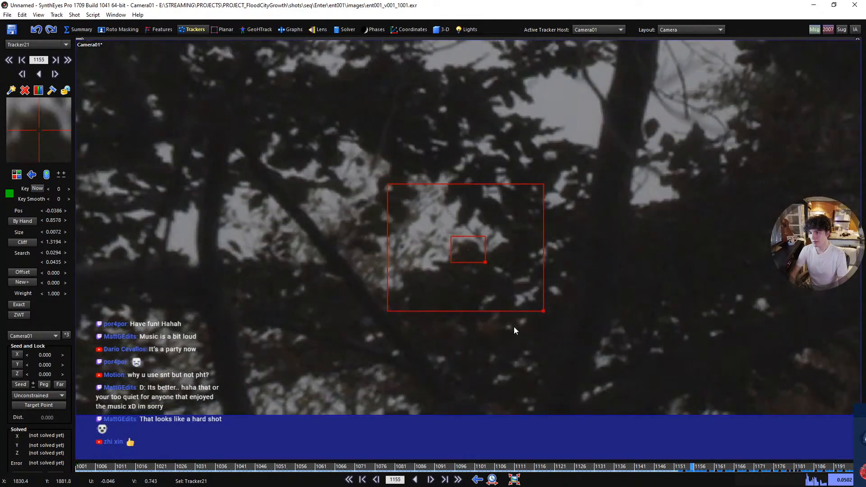
- Step the leaf tracker back through the blurred frames to 1146, correcting its position with manual keys between frames 1153 and 1147
key("d")
key("s")
key("s")
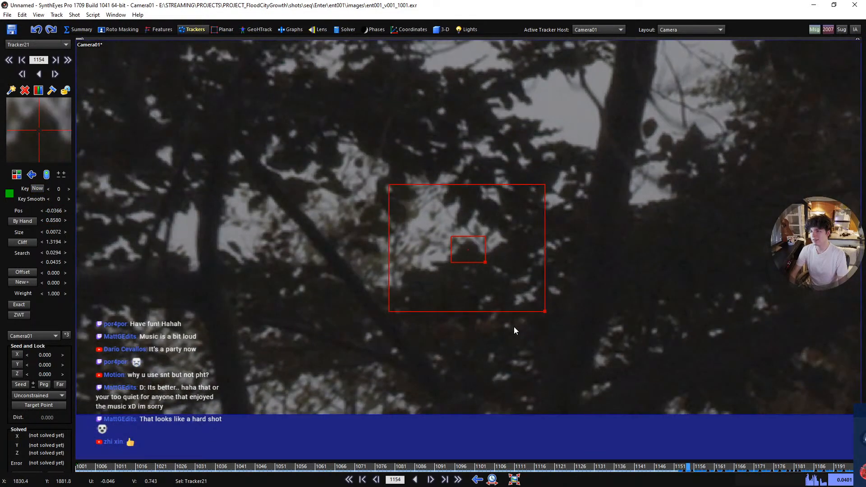
key("d")
key("s")
key("s")
key("s")
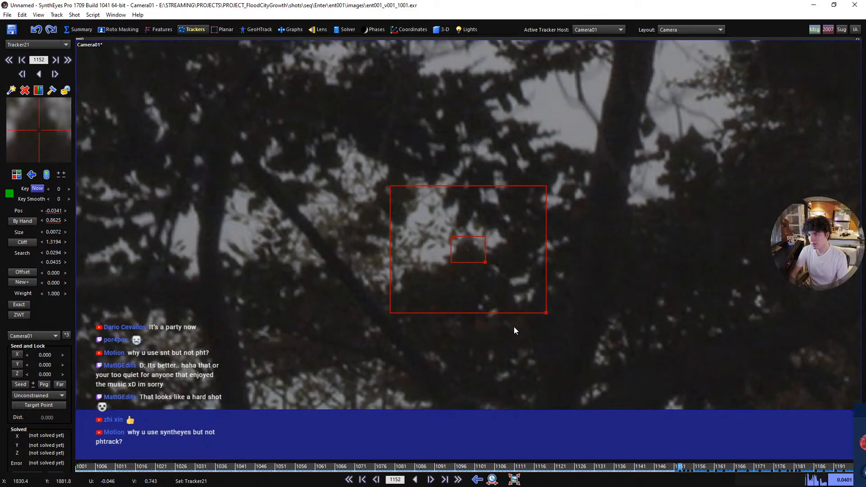
key("d")
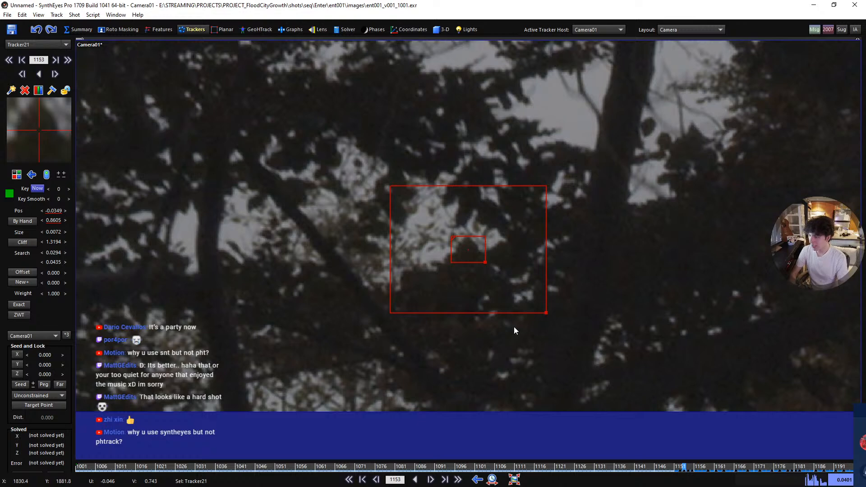
key("s")
key("s")
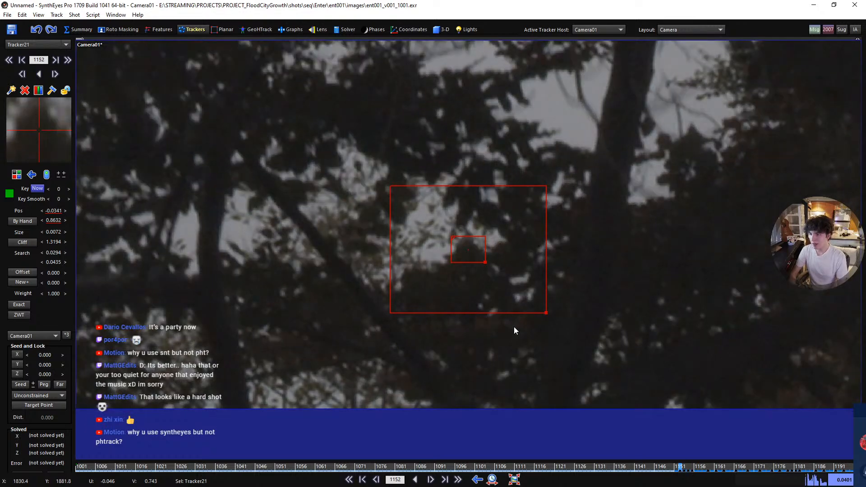
key("s")
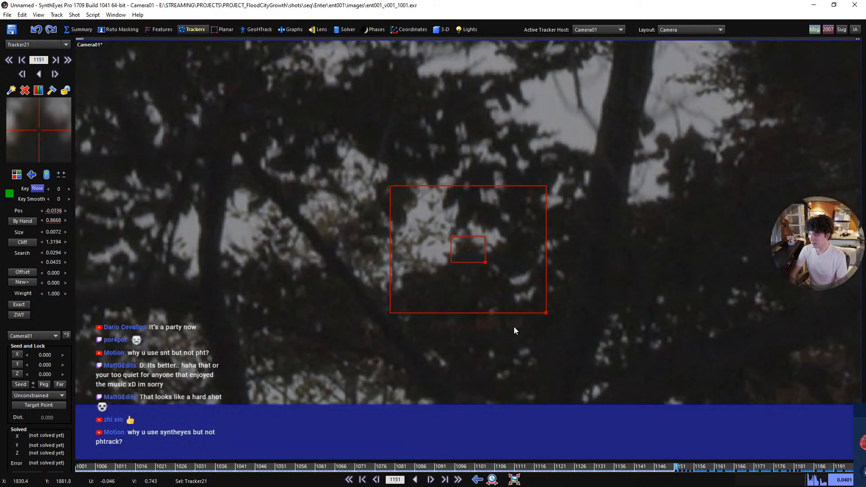
key("s")
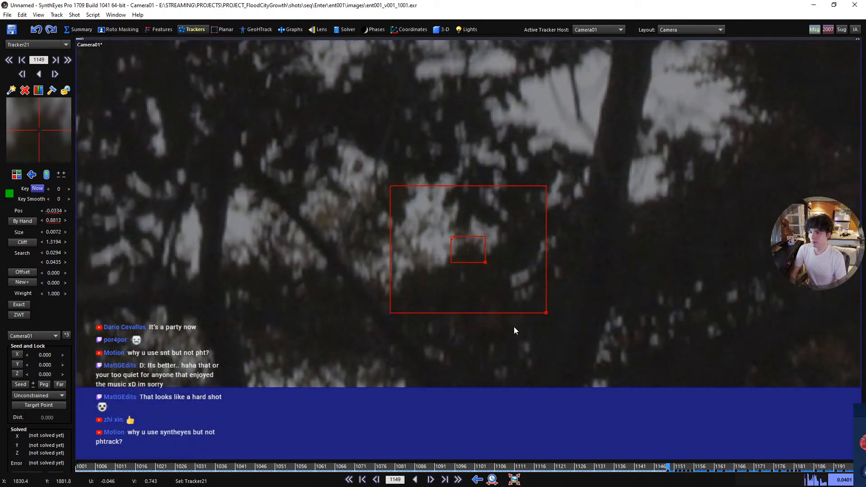
key("s")
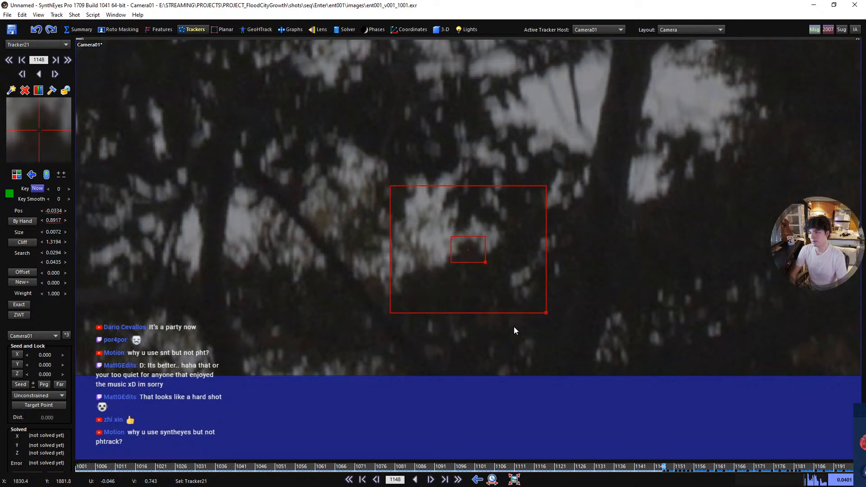
key("s")
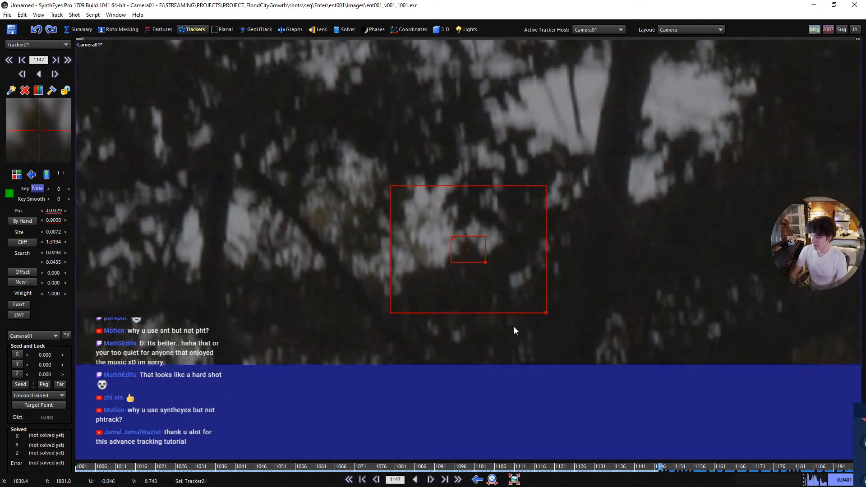
key("s")
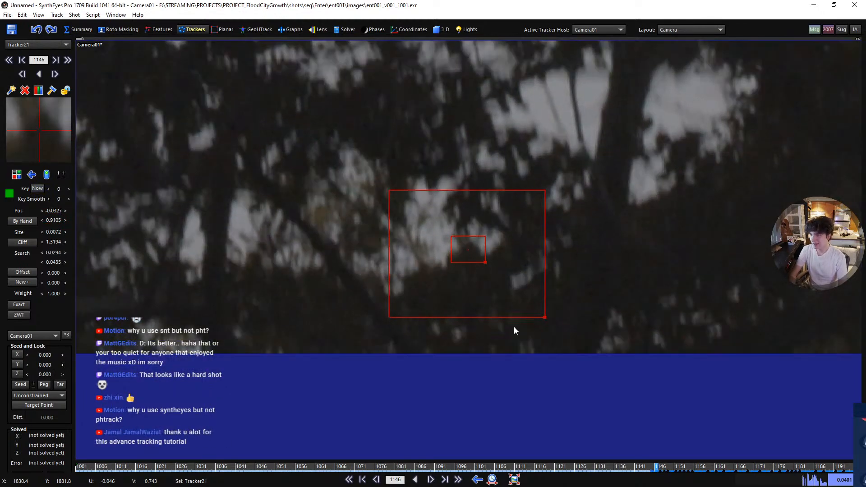
- Continue the leaf track backward from frame 1146, key its position at 1141, end it near frame 1137 and lock the tracker
key("d")
key("s")
key("s")
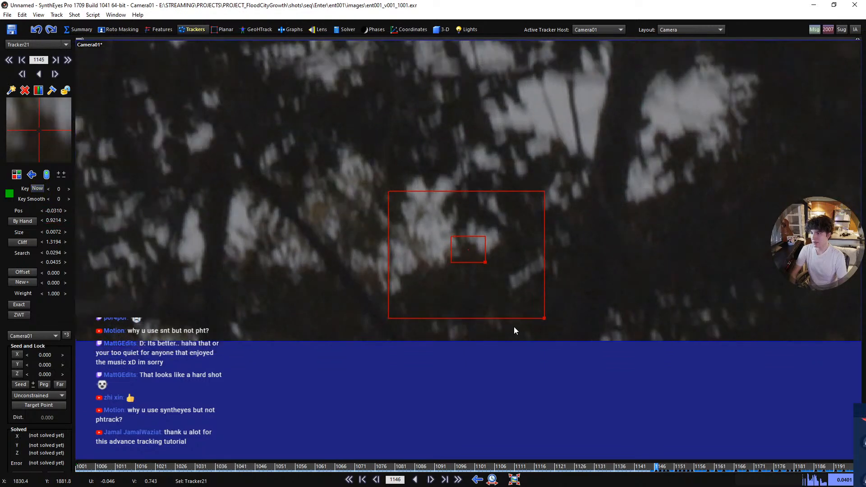
key("d")
key("s")
key("s")
key("s")
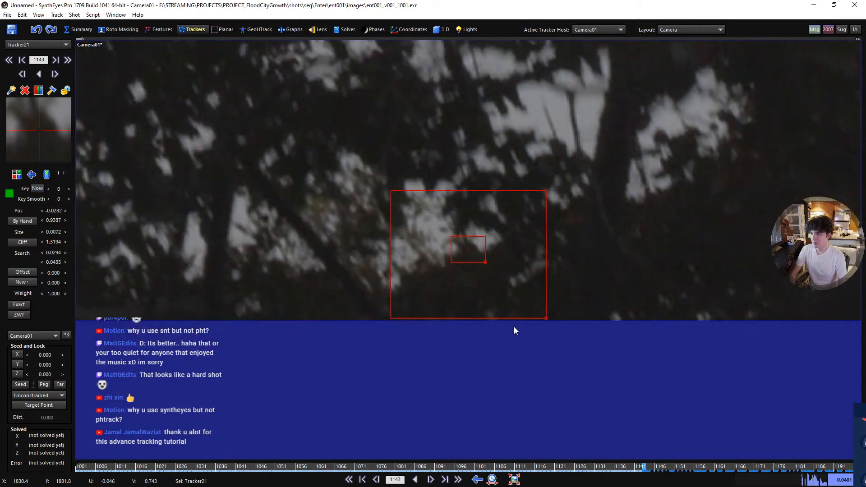
key("s")
key("s")
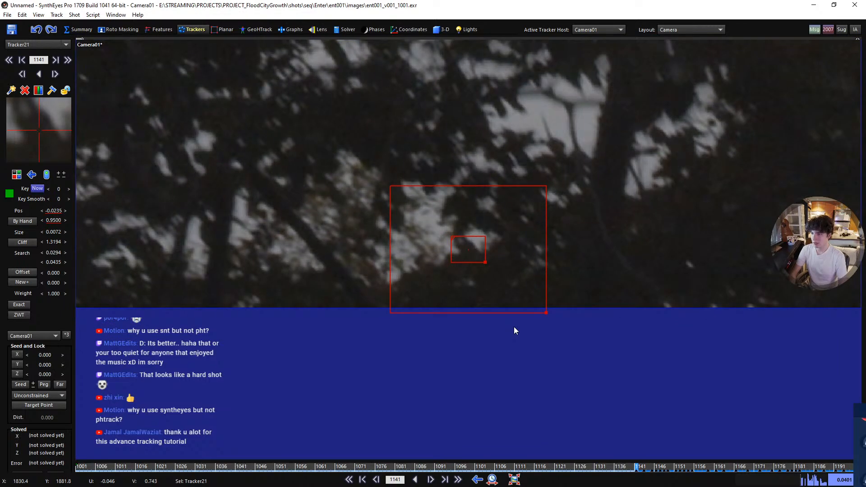
key("s")
key("s")
key("s")
key("s")
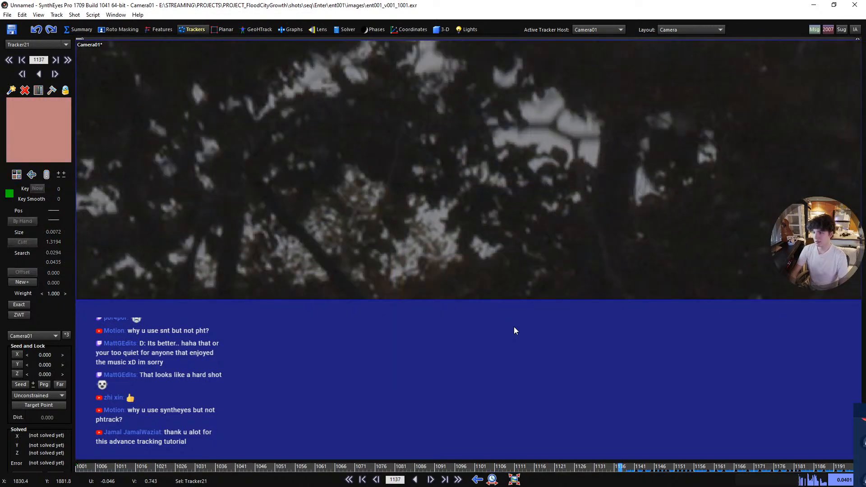
- Review the locked leaf tracker forward to frame 1197 and check the tracker distribution over the whole image
key("d")
key("d")
key("d")
key("d")
key("d")
key("d")
key("d")
key("d")
key("d")
key("d")
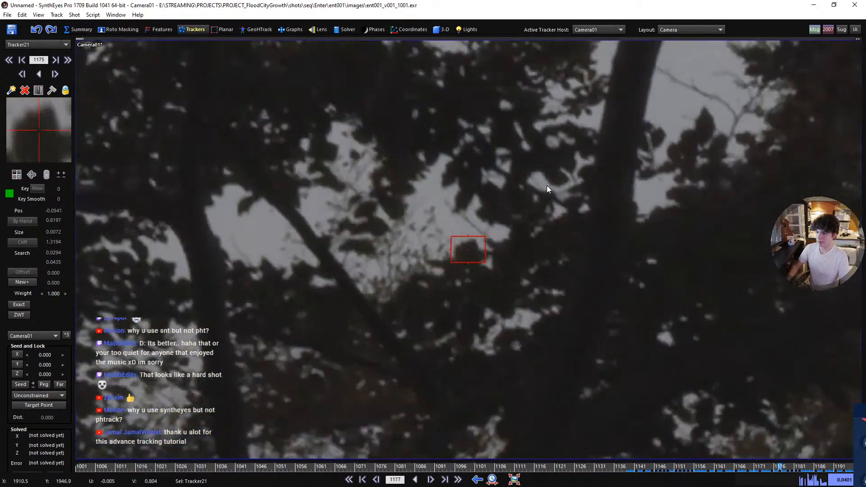
scroll(578, 234, "down", 8)
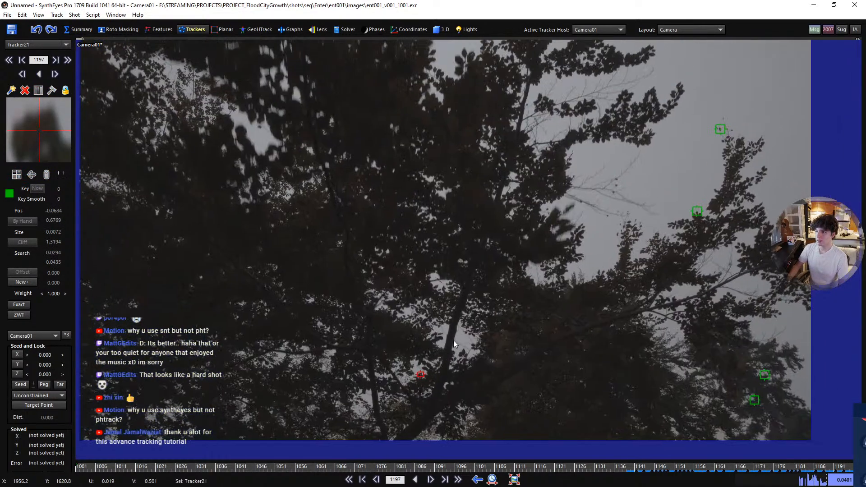
middle_click_drag(453, 340, 473, 344)
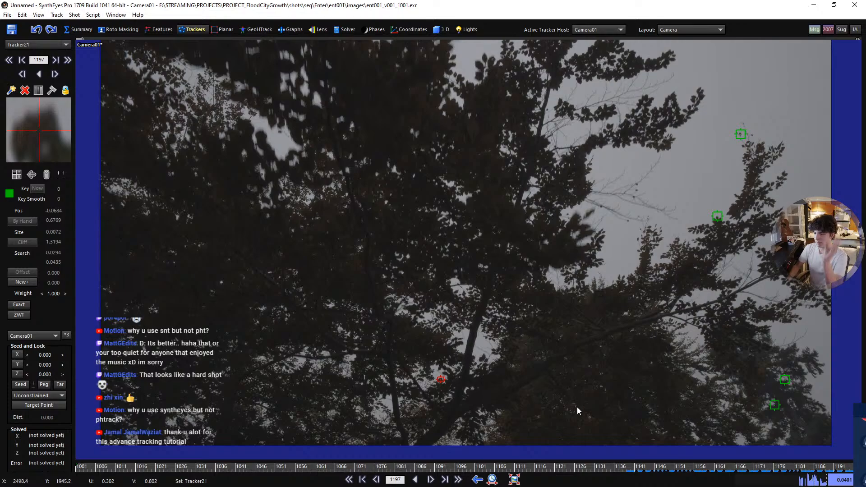
- Examine the shot between frames 1197 and 1110 for areas lacking trackers, stopping around frame 1152
left_click_drag(777, 470, 852, 473)
scroll(479, 316, "down", 2)
scroll(483, 285, "up", 2)
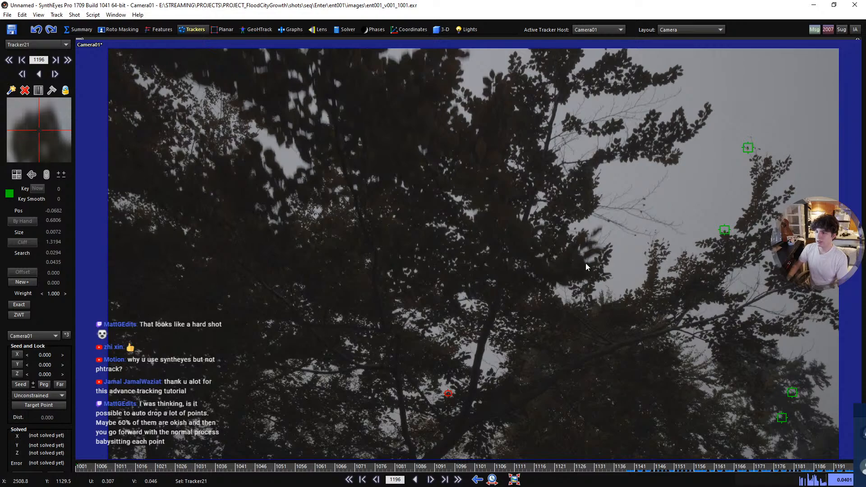
scroll(578, 338, "down", 2)
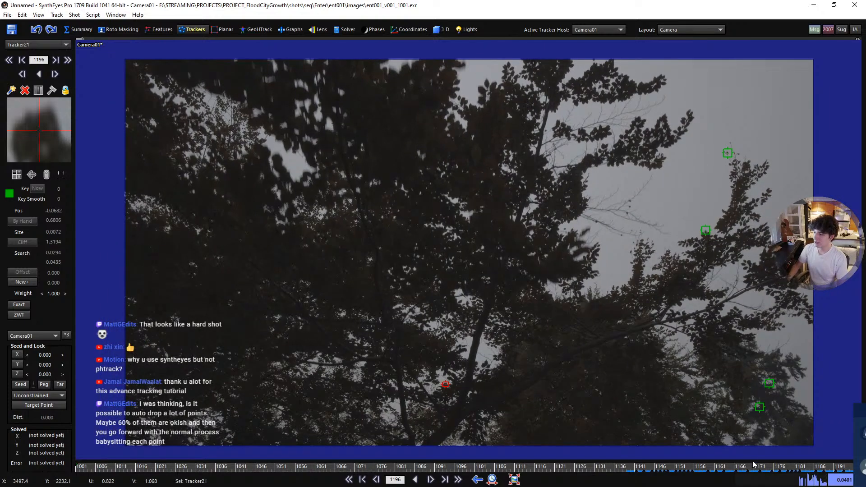
left_click_drag(751, 468, 729, 469)
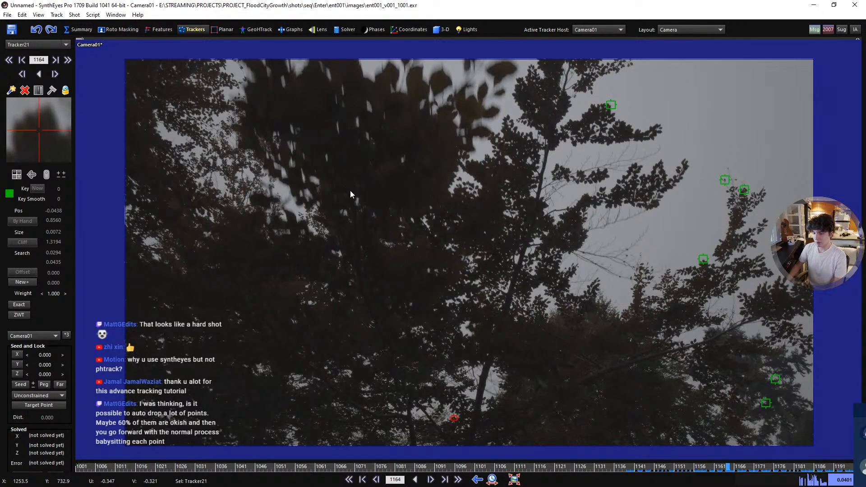
key("End")
left_click_drag(722, 466, 512, 468)
scroll(512, 289, "down", 1)
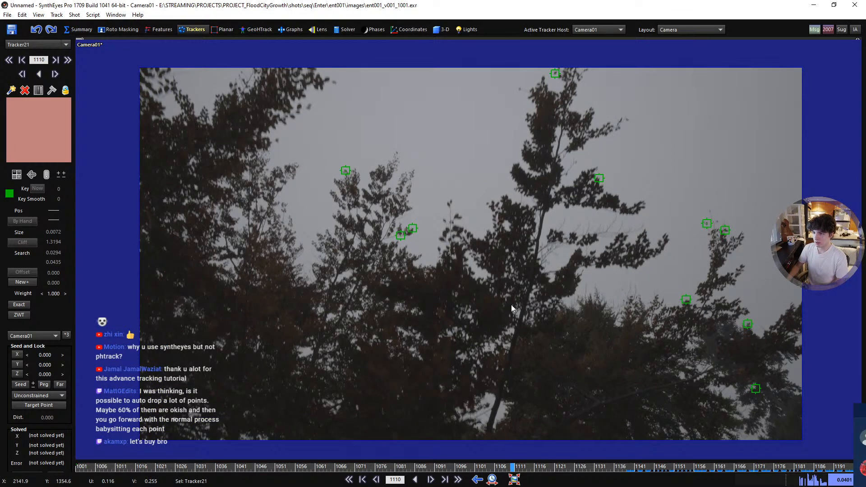
left_click_drag(607, 468, 683, 455)
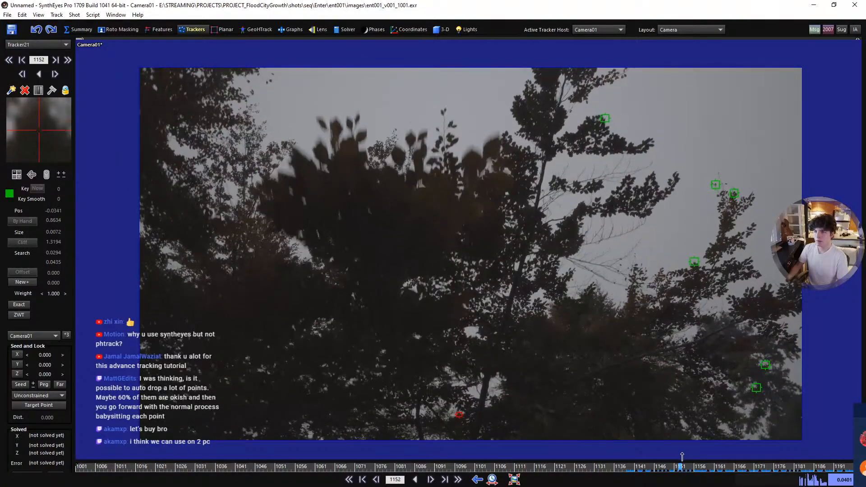
- Add a tracker at frame 1154 on the small background treetop beside the large blurred leaves, sized 0.0106
scroll(378, 257, "up", 3)
scroll(370, 253, "up", 2)
middle_click_drag(374, 255, 425, 267)
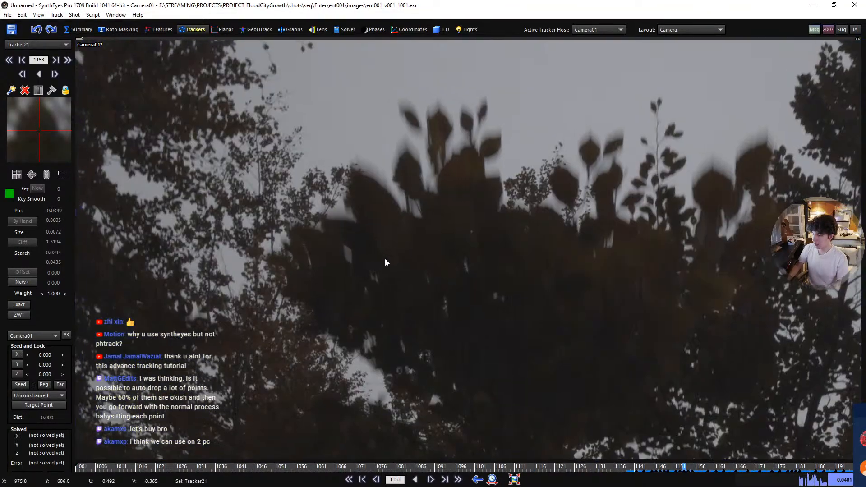
middle_click_drag(351, 161, 357, 196)
key("d")
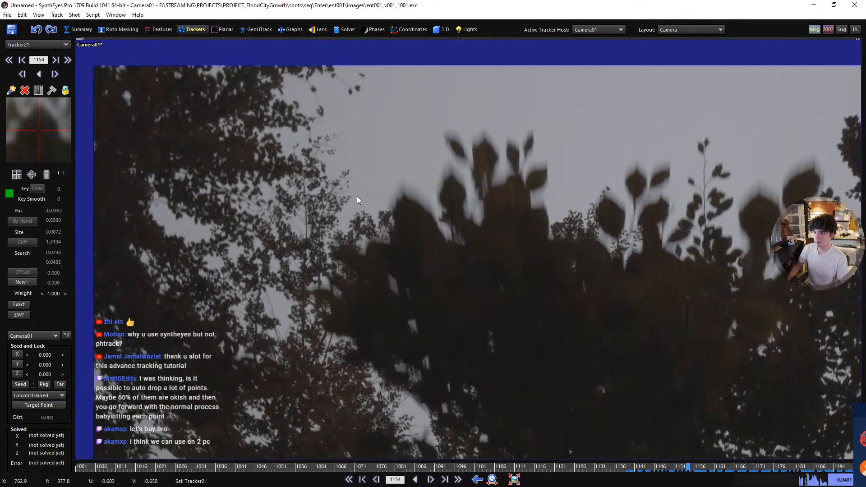
key("s")
key("s")
key("d")
scroll(382, 212, "up", 2)
key("d")
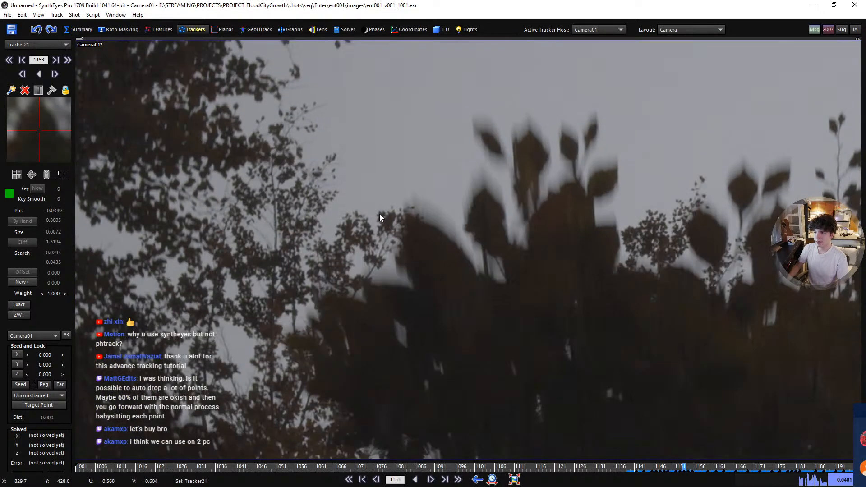
left_click(380, 212)
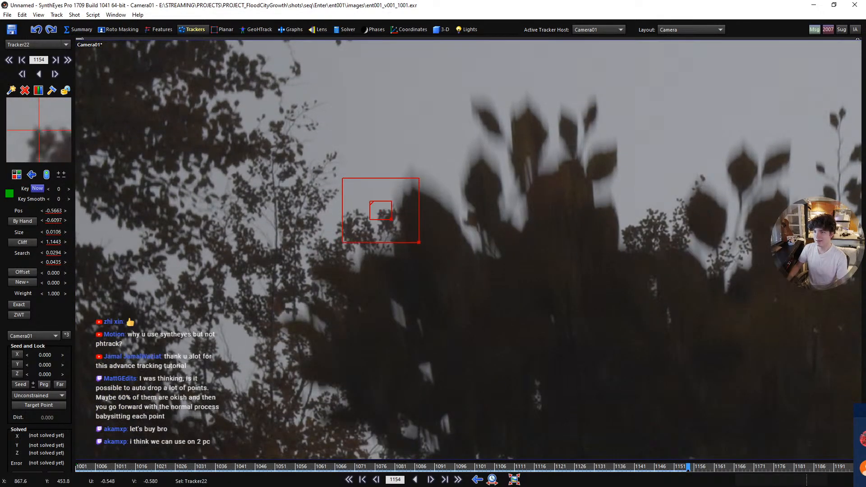
- Track the background treetop tracker backward frame by frame from 1154 to 1138
scroll(401, 228, "up", 2)
middle_click_drag(404, 229, 502, 275)
key("s")
key("s")
key("s")
key("s")
key("s")
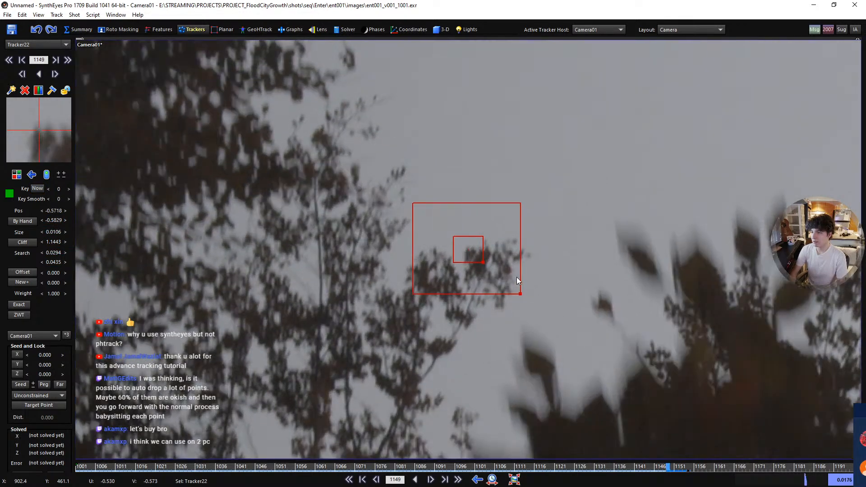
key("s")
key("s")
key("s")
key("s")
key("s")
key("s")
key("s")
key("s")
key("s")
key("s")
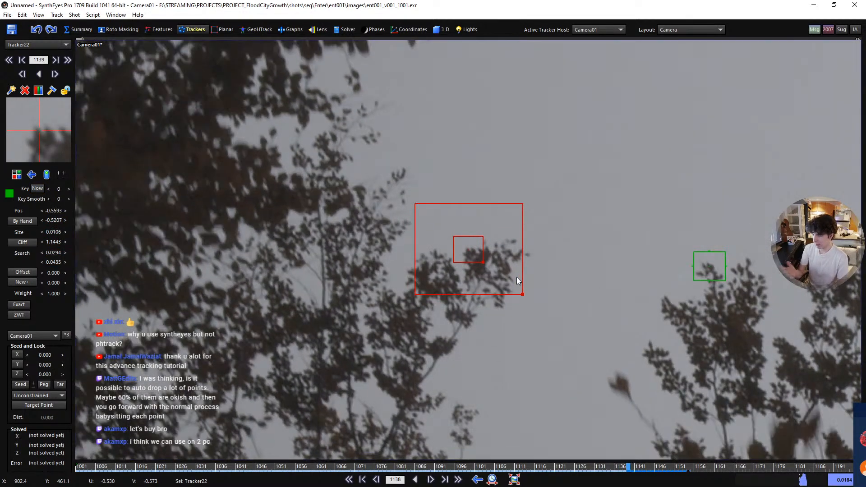
- Track the background treetop tracker backward from frame 1138 to frame 1081
key("space")
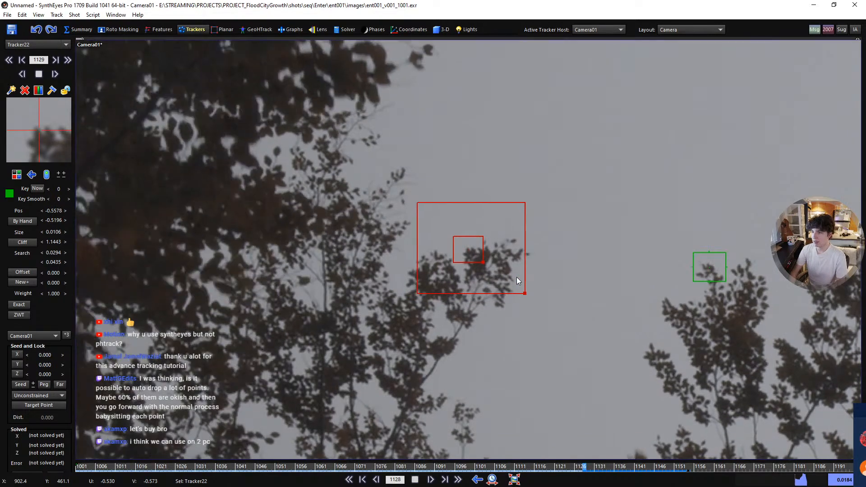
key("space")
key("s")
key("s")
key("s")
key("s")
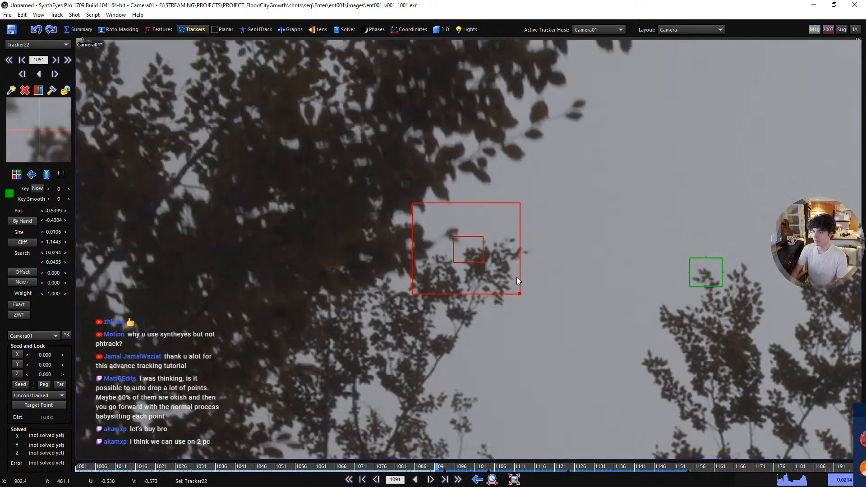
key("s")
key("s")
key("s")
key("s")
key("s")
key("s")
key("s")
key("s")
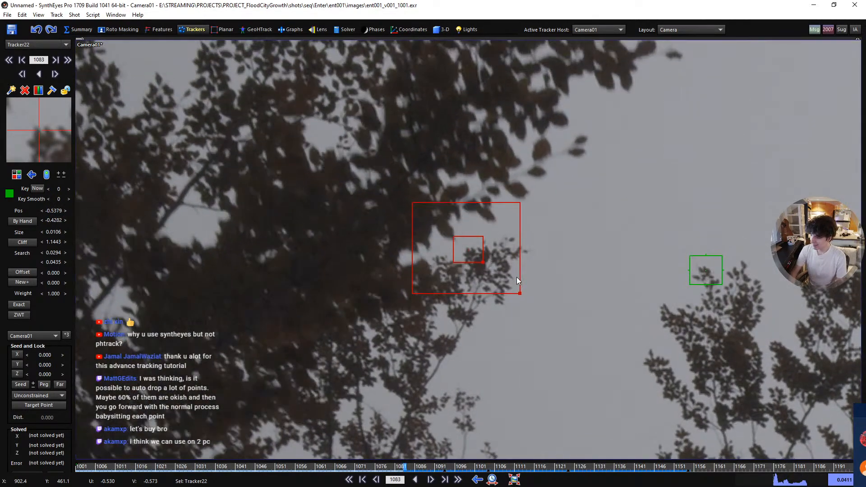
key("s")
key("s")
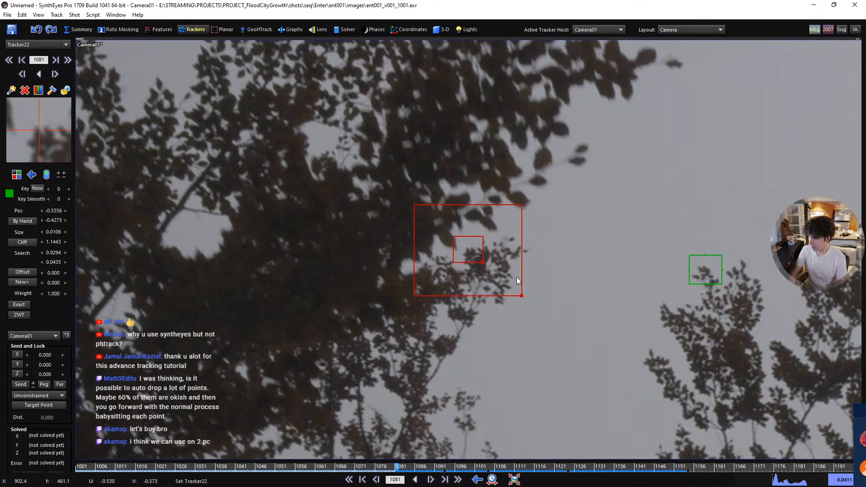
- Switch the treetop tracker to forward tracking, test it at frame 1155, and lock it at frame 1154
key("f")
key("f")
key("f")
key("f")
key("d")
key("d")
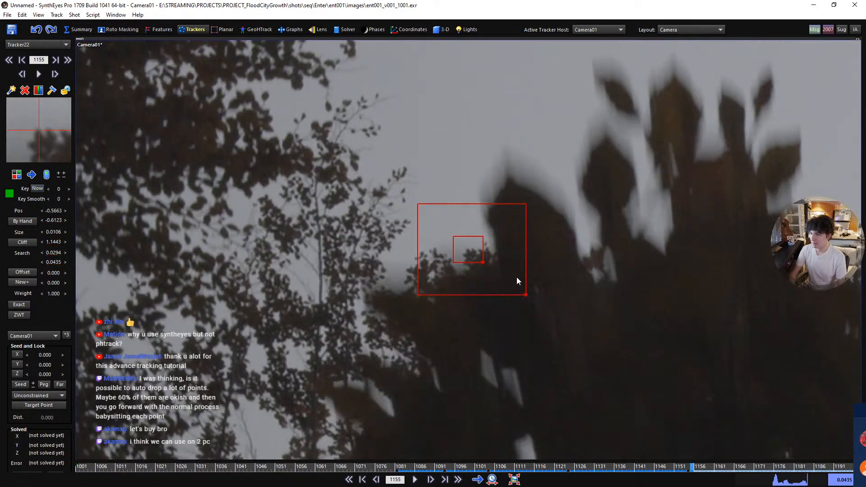
key("s")
key("s")
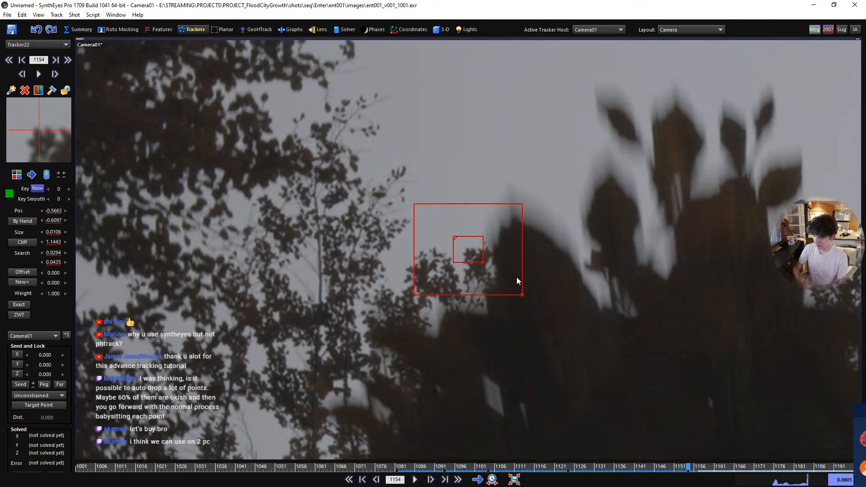
key("d")
key("s")
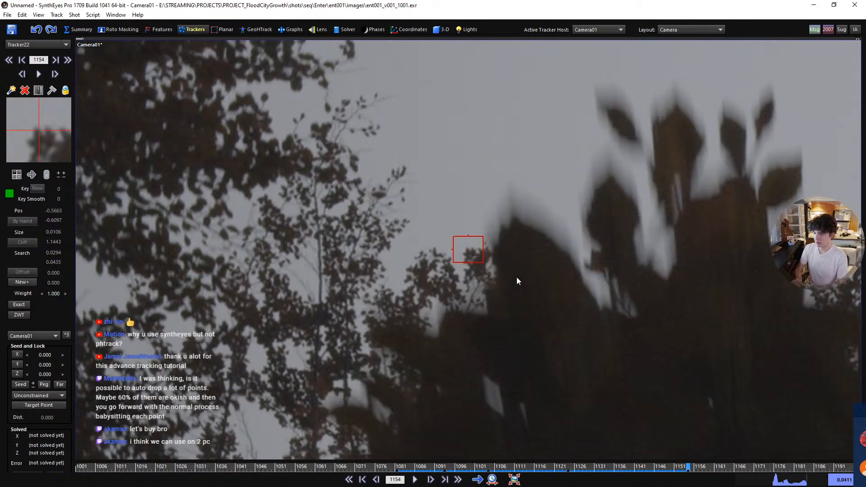
- Review the locked treetop tracker frame by frame from 1081 forward to 1157 for sliding
key("a")
key("a")
key("a")
key("a")
key("a")
key("f")
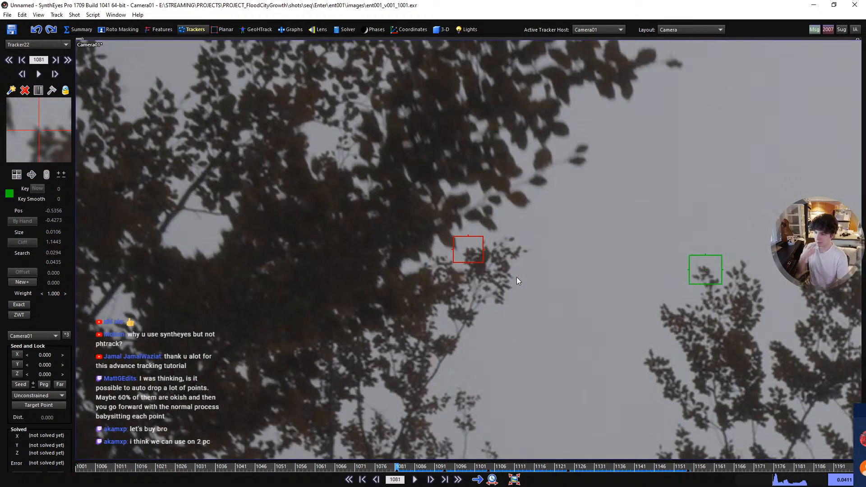
key("d")
key("d")
key("d")
key("d")
key("d")
key("d")
key("d")
key("d")
key("d")
key("d")
key("d")
key("d")
key("d")
key("d")
key("d")
key("d")
key("d")
key("d")
key("d")
key("d")
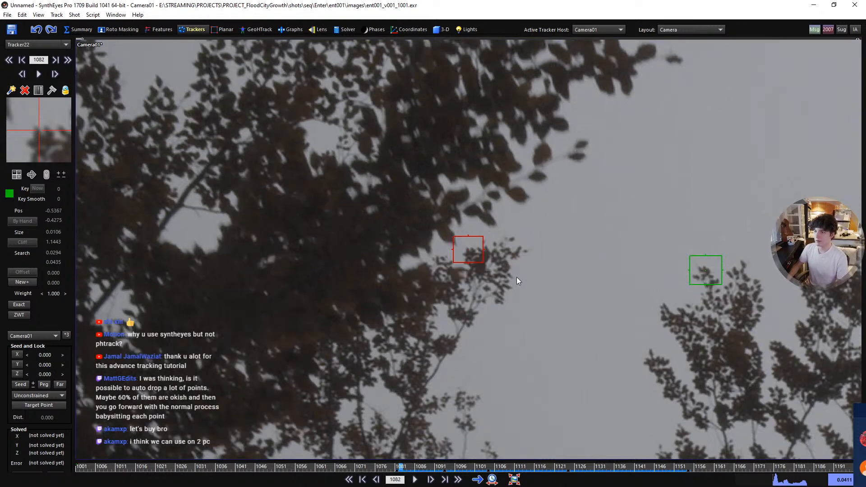
key("d")
key("d")
key("d")
key("d")
key("d")
key("d")
key("d")
key("d")
key("d")
key("d")
key("d")
key("d")
key("d")
key("d")
key("d")
key("d")
key("d")
key("d")
key("d")
key("d")
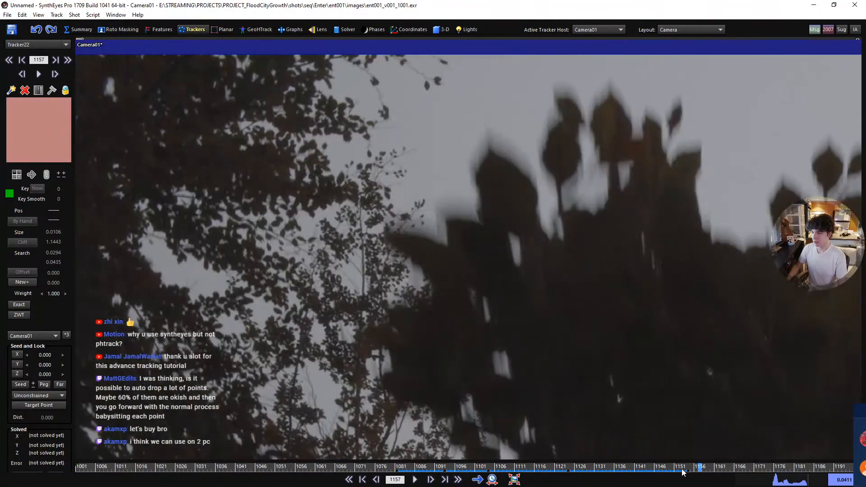
- Play the shot from frame 1001 to about 1101 to check all trackers, and return to the first frame
left_click_drag(683, 472, 54, 472)
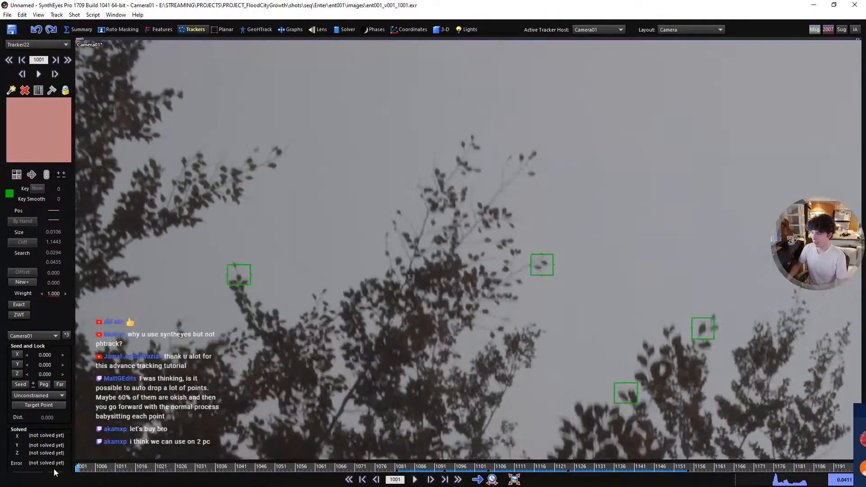
scroll(414, 289, "down", 4)
middle_click_drag(449, 291, 399, 304)
key("space")
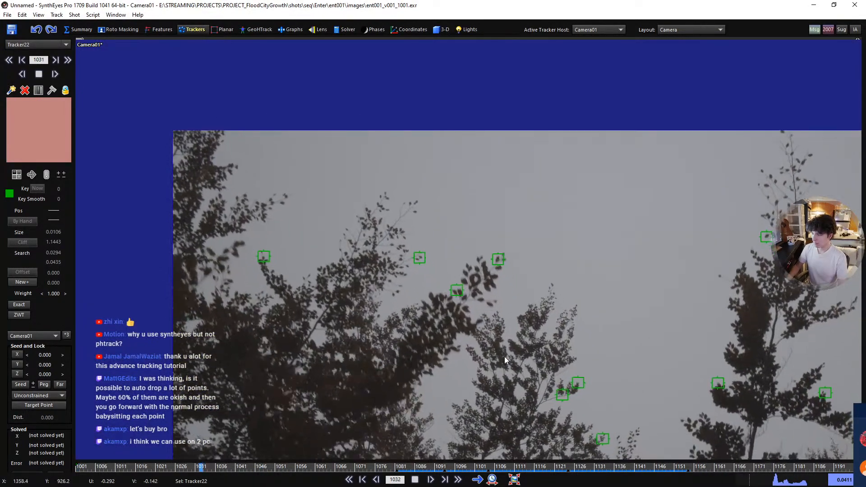
middle_click_drag(547, 364, 496, 308)
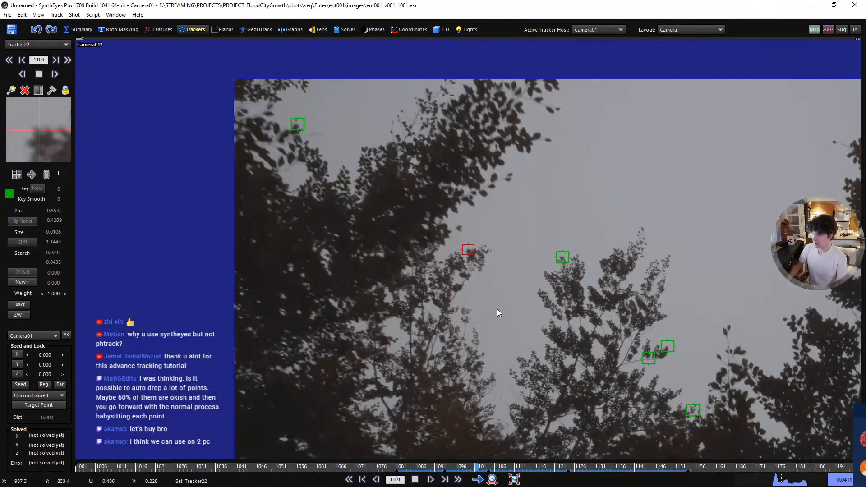
key("space")
key("shift+a")
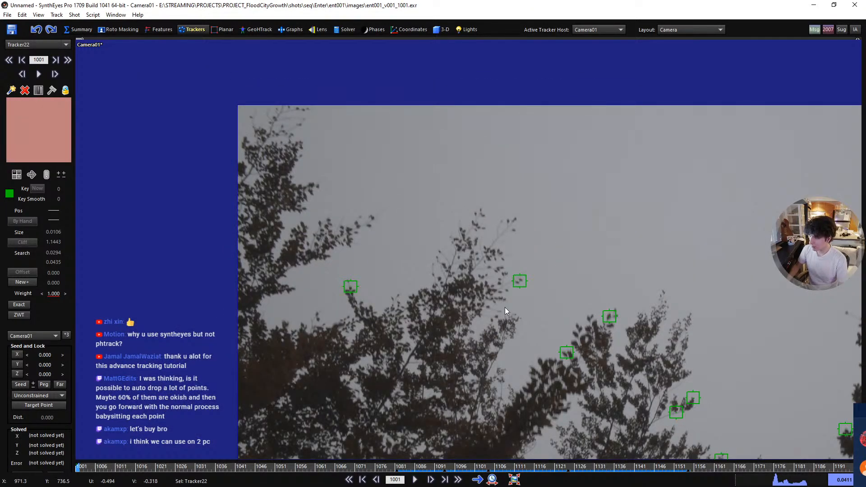
- Examine the tracker distribution over the whole image at frames 1001 and 1113
scroll(505, 308, "down", 2)
middle_click_drag(498, 326, 359, 255)
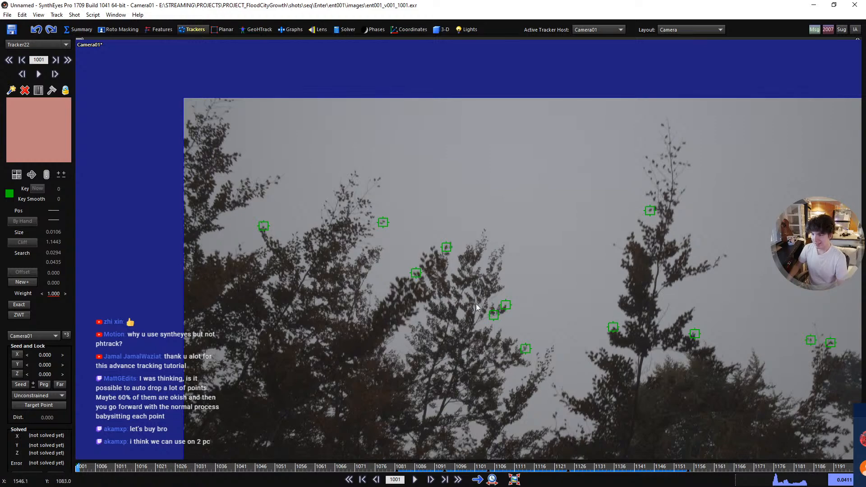
scroll(488, 307, "down", 3)
middle_click_drag(514, 311, 435, 258)
scroll(446, 236, "up", 2)
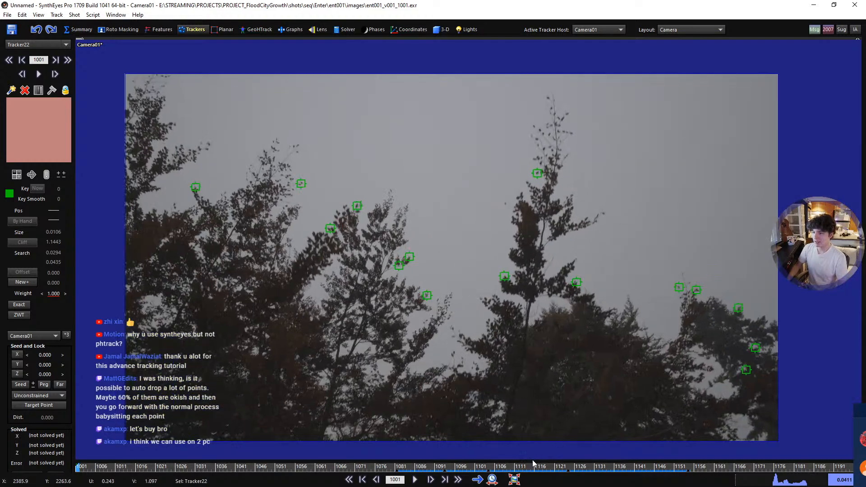
mouse_move(533, 468)
left_mouse_down()
mouse_move(758, 475)
mouse_move(485, 471)
mouse_move(712, 471)
mouse_move(525, 469)
left_mouse_up()
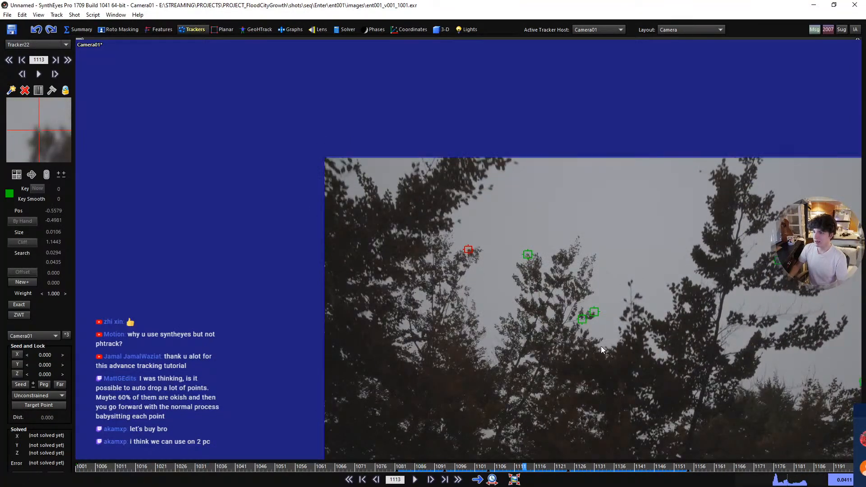
middle_click_drag(603, 350, 422, 266)
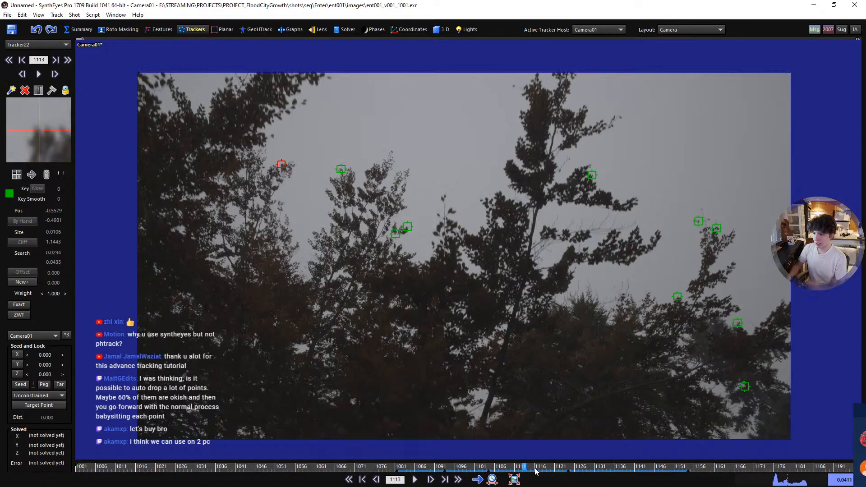
mouse_move(535, 471)
left_mouse_down()
mouse_move(760, 473)
mouse_move(516, 472)
mouse_move(784, 480)
mouse_move(469, 469)
mouse_move(460, 461)
mouse_move(731, 464)
mouse_move(469, 465)
mouse_move(768, 456)
mouse_move(330, 460)
mouse_move(690, 439)
mouse_move(587, 439)
mouse_move(659, 428)
mouse_move(511, 421)
mouse_move(301, 433)
mouse_move(391, 438)
mouse_move(256, 451)
mouse_move(85, 444)
mouse_move(67, 435)
left_mouse_up()
middle_click_drag(476, 330, 462, 315)
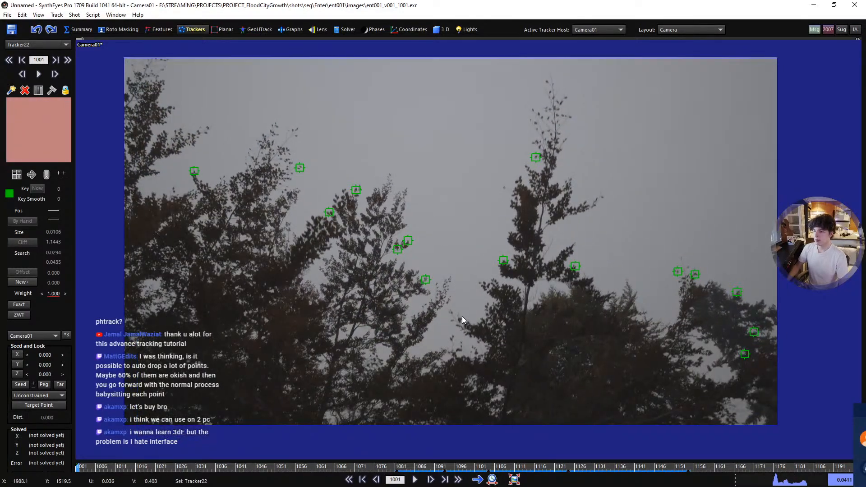
key("space")
key("space")
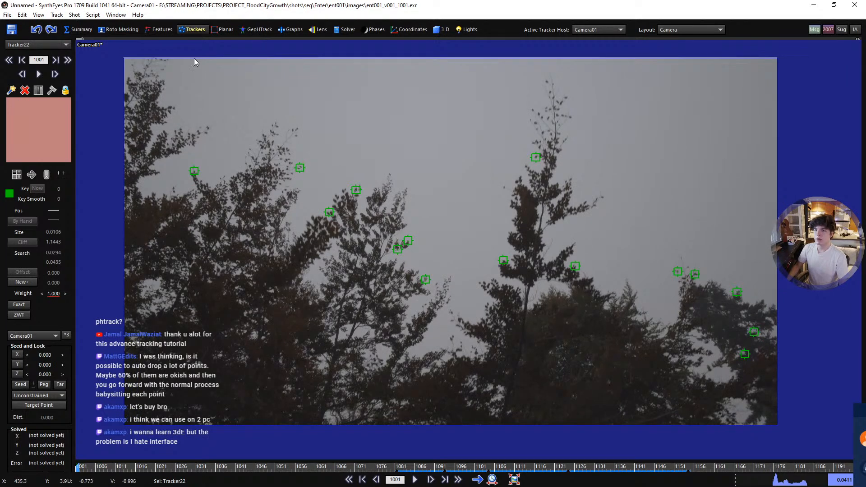
- Run the camera solve with the manual trackers and accept the solving report
left_click(77, 29)
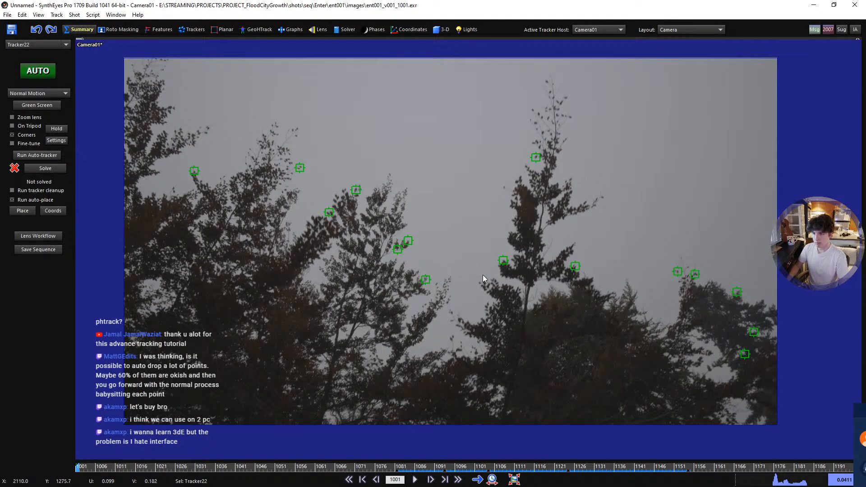
left_click(171, 163)
key("space")
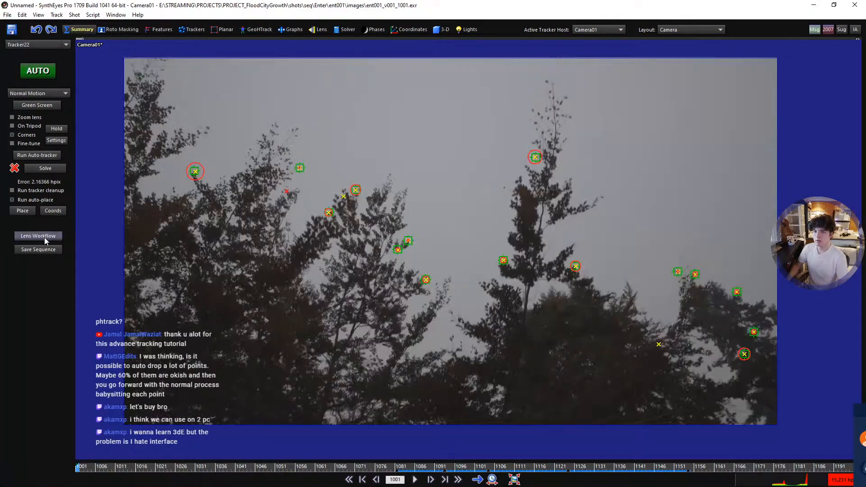
- Solve the camera again with lens distortion calculated and accept the solving report
left_click(41, 236)
left_click(269, 55)
left_click(311, 30)
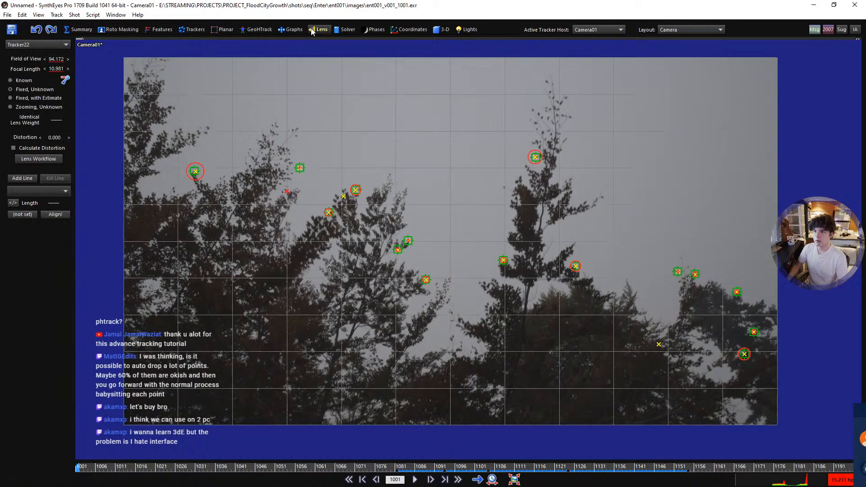
key("F9")
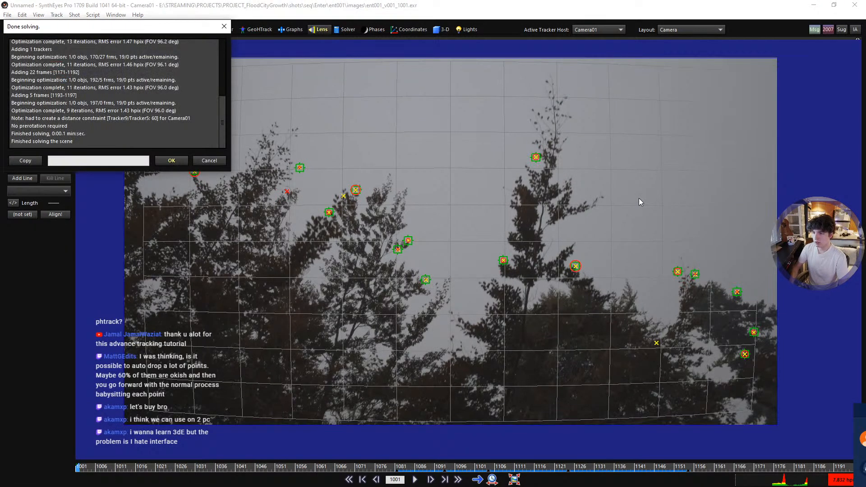
key("Return")
- Play and step through the solved shot to frame 1113, comparing the solved points with their trackers
key("space")
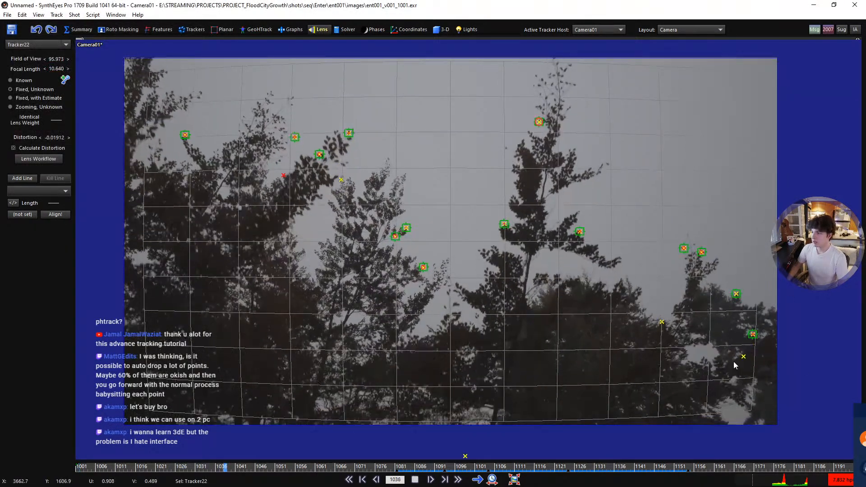
left_click(346, 30)
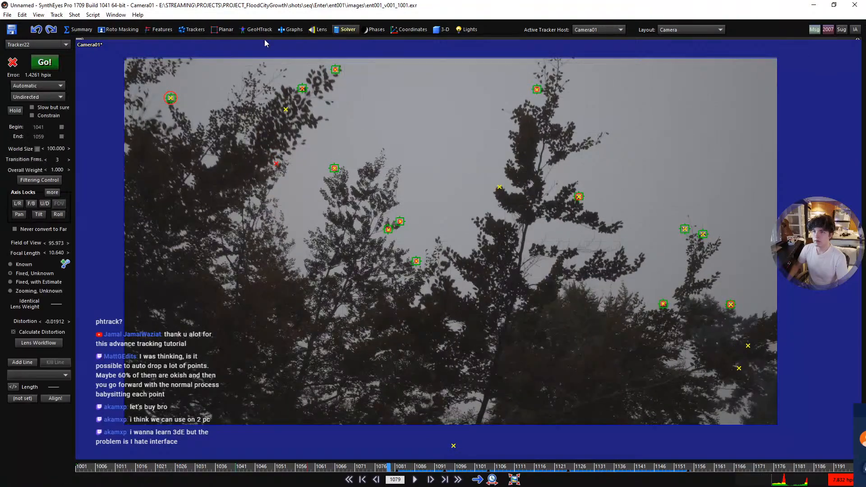
key("space")
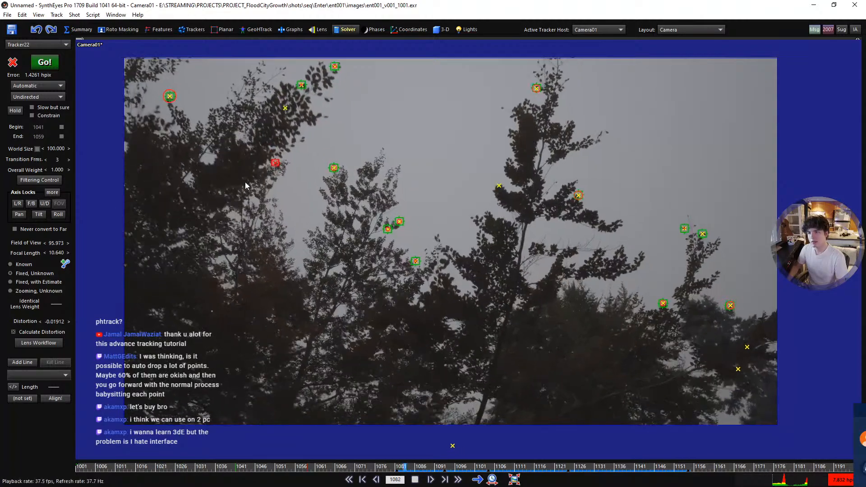
key("space")
key("Right")
key("Right")
key("Right")
key("Right")
key("Left")
key("Left")
key("Left")
key("Left")
key("Left")
key("Left")
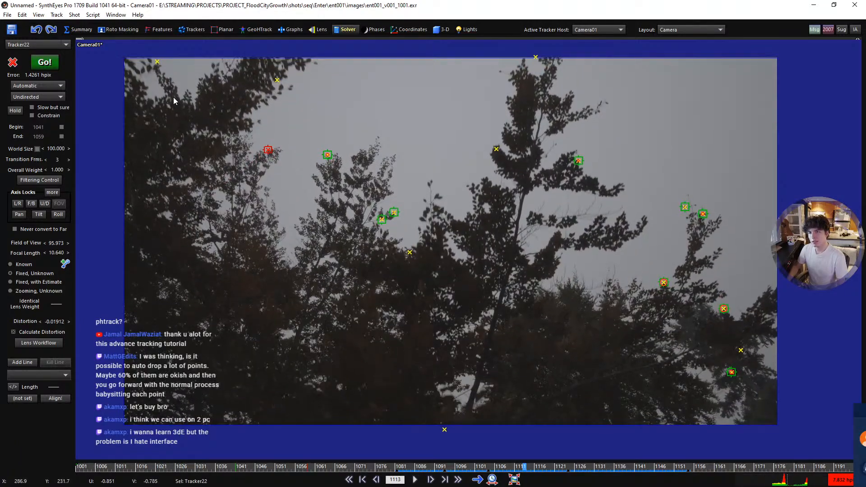
- Inspect the tracker errors around frame 1106 and select the leaf tracker in the image's upper-left corner
key("Left")
key("Left")
key("Left")
key("Left")
key("Left")
key("Right")
key("Right")
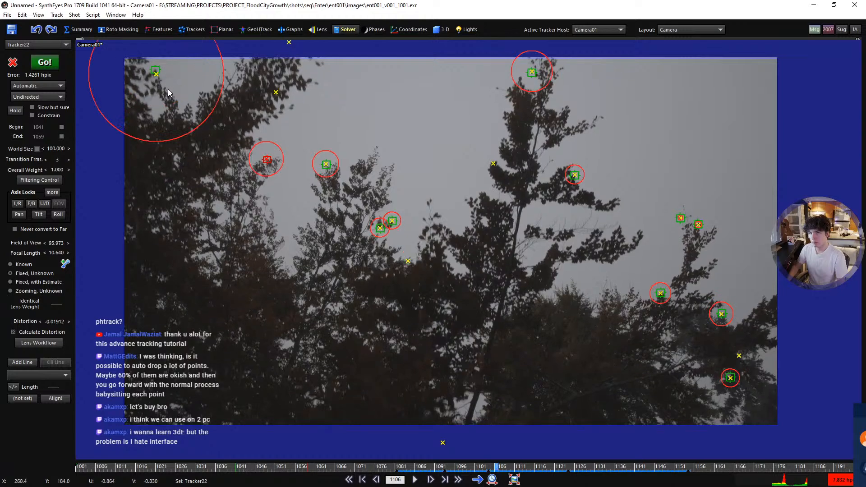
key("Left")
key("Left")
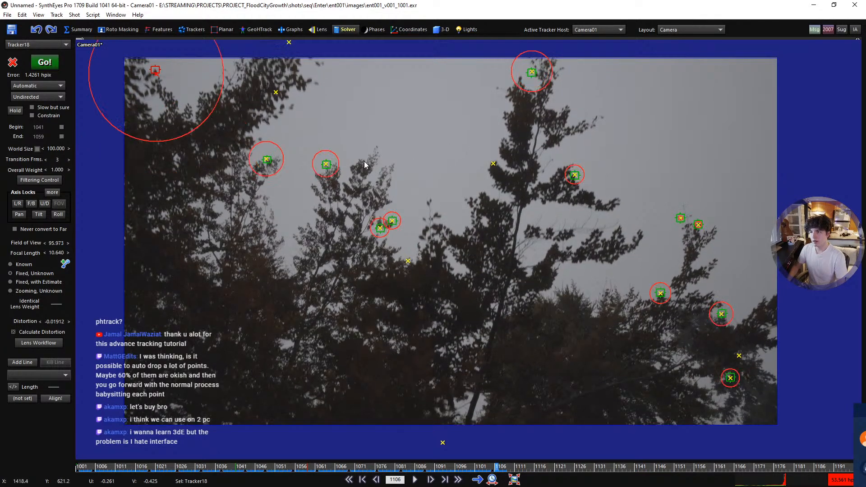
- Compare the upper-left leaf tracker closely with its solved point frame by frame around frame 1105
key("Right")
key("5")
scroll(302, 164, "up", 5)
key("Left")
key("Left")
key("Left")
key("Left")
key("Left")
key("Left")
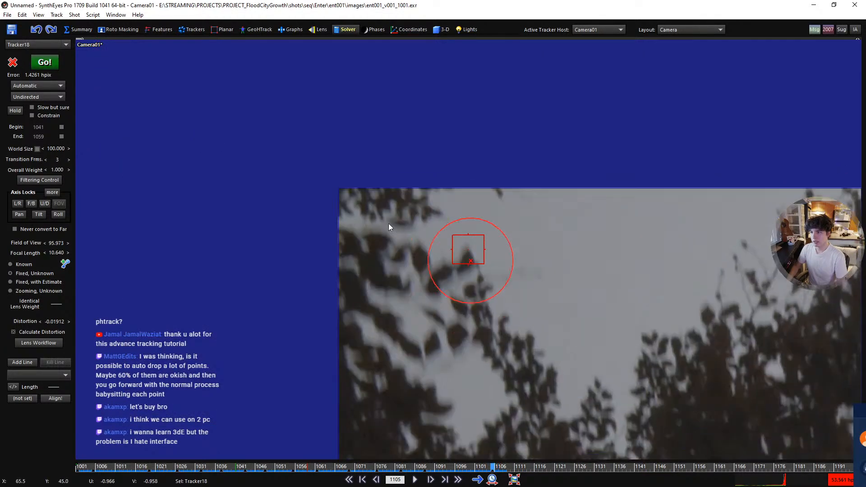
key("Right")
key("Right")
key("Right")
key("Right")
key("Right")
key("Right")
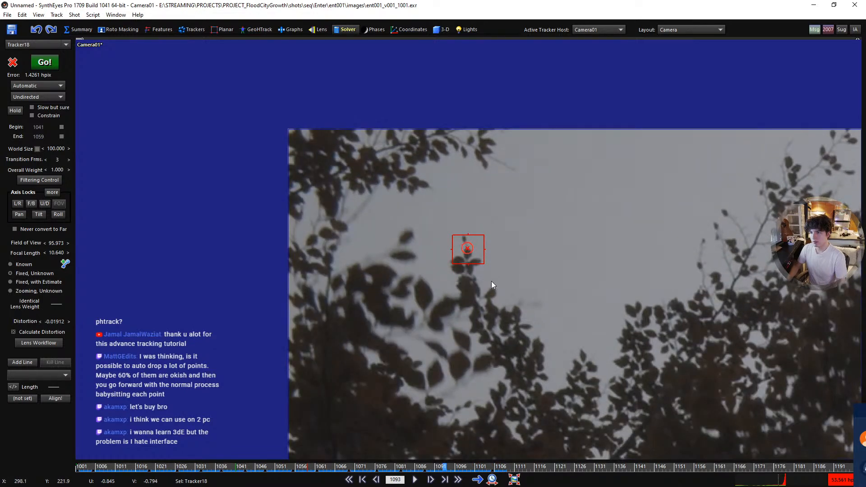
- Check the upper-left leaf tracker and its surroundings at frame 1095, and return to frame 1001
left_click_drag(492, 470, 454, 468)
scroll(500, 310, "down", 3)
middle_click_drag(506, 308, 316, 260)
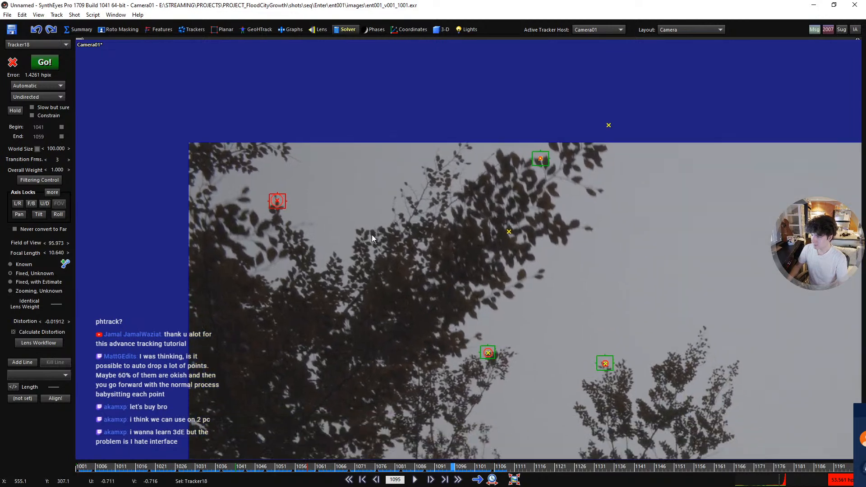
middle_click_drag(372, 235, 365, 221)
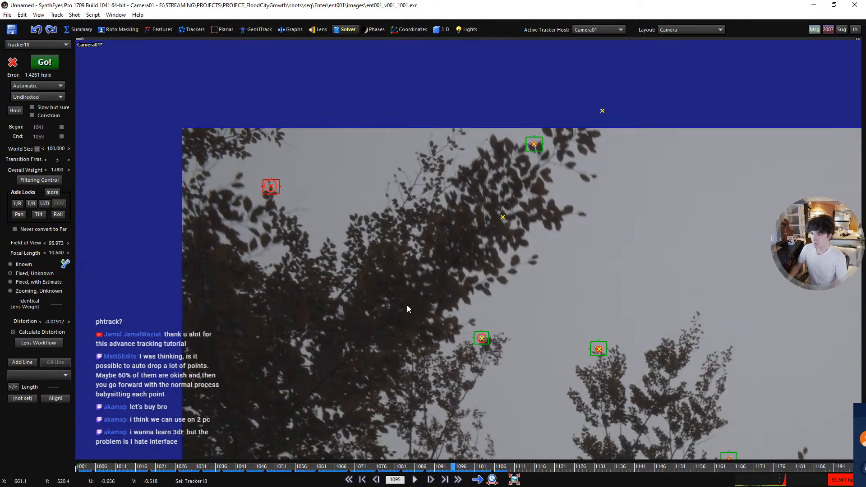
key("space")
key("shift+a")
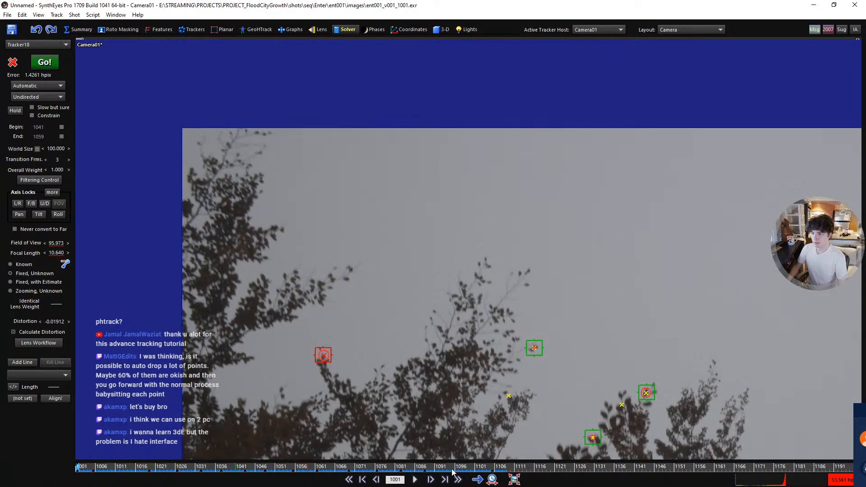
- Play the solved shot from frame 1001 and compare the solved points with their trackers across the full image
left_click(416, 477)
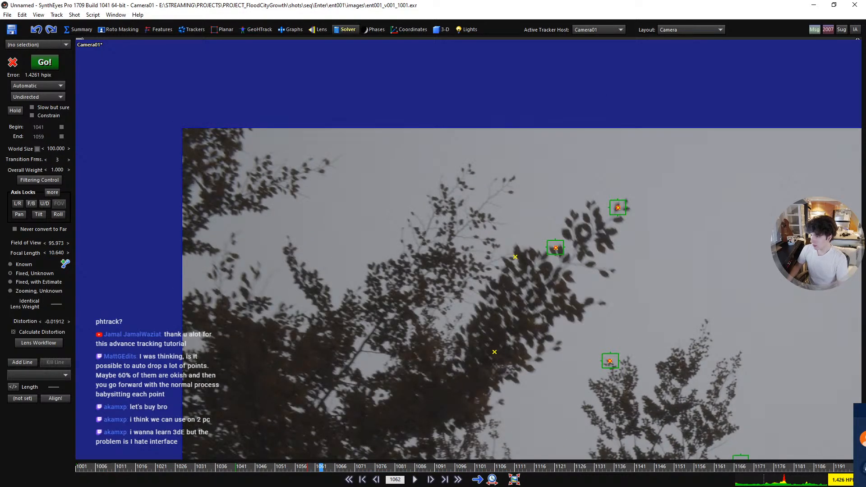
key("shift+a")
scroll(432, 293, "down", 2)
middle_click_drag(450, 314, 291, 217)
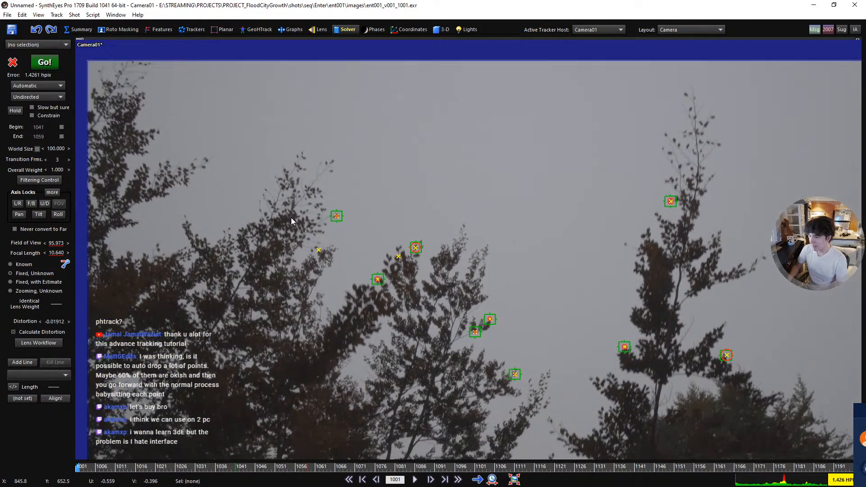
middle_click_drag(421, 297, 402, 258)
scroll(437, 305, "down", 1)
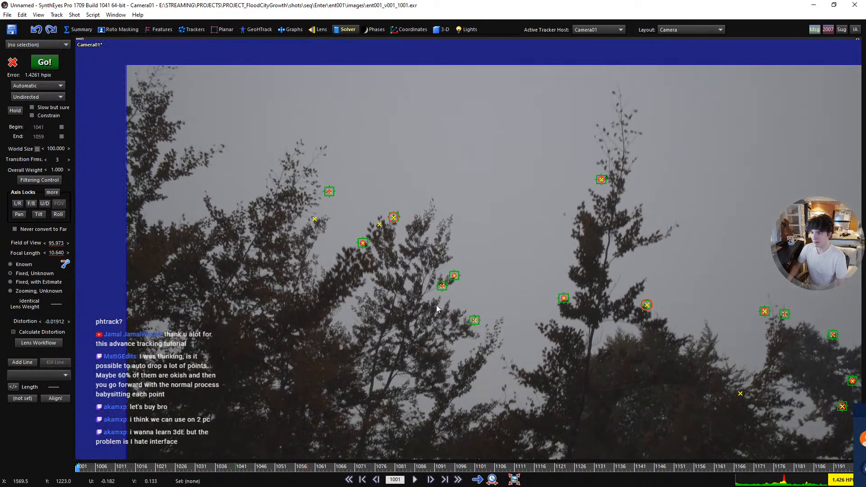
middle_click_drag(437, 305, 413, 294)
scroll(406, 288, "down", 1)
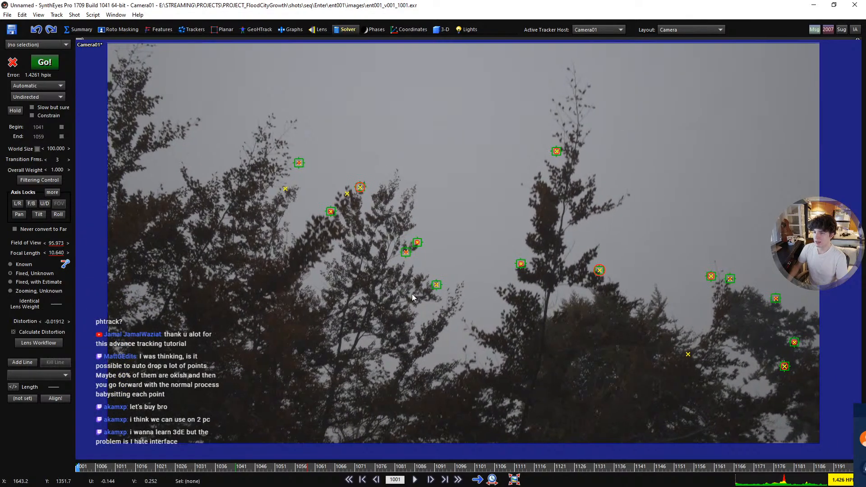
left_click_drag(291, 470, 31, 469)
middle_click_drag(400, 328, 385, 314)
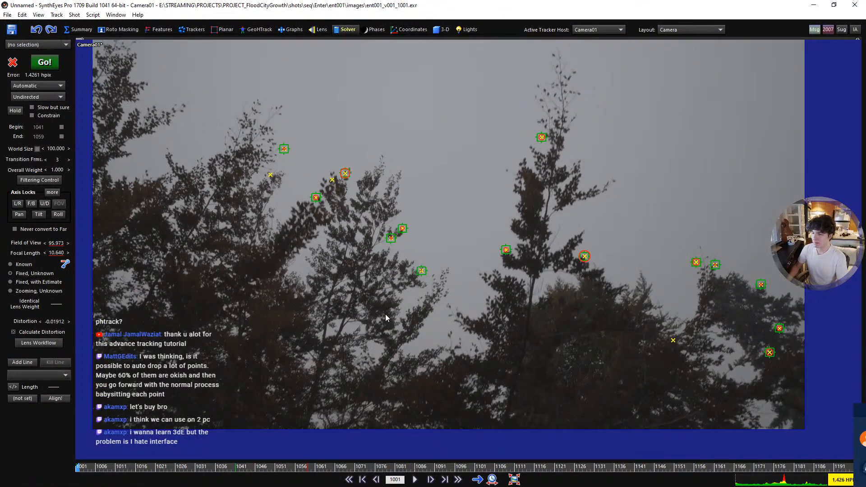
key("space")
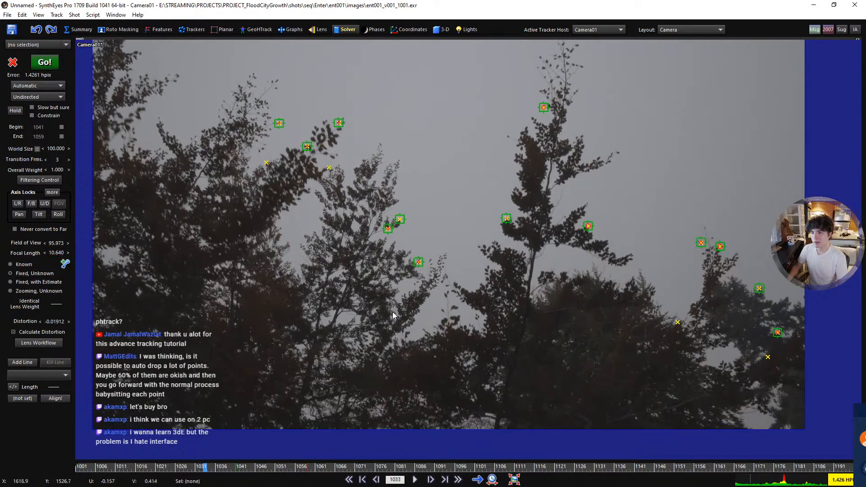
key("Left")
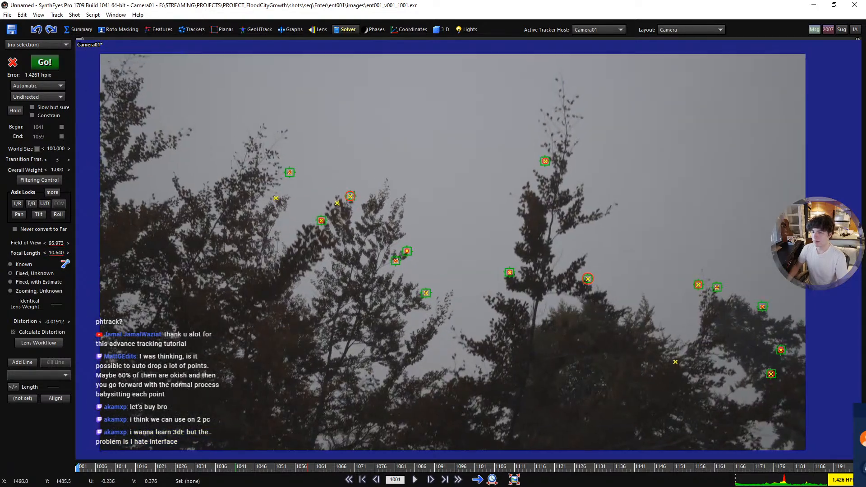
left_click(185, 30)
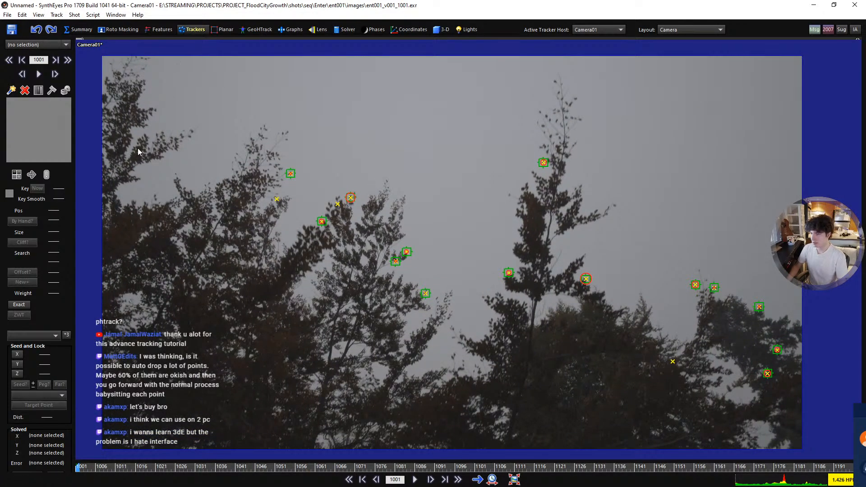
left_click(339, 30)
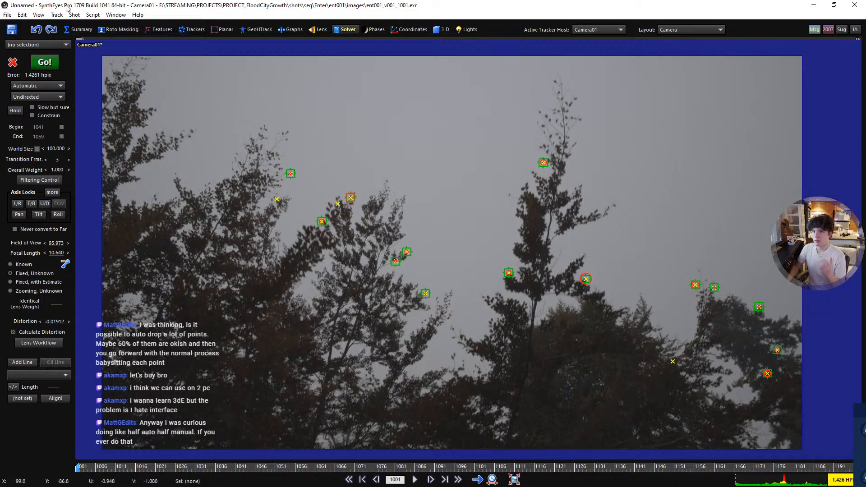
left_click(57, 15)
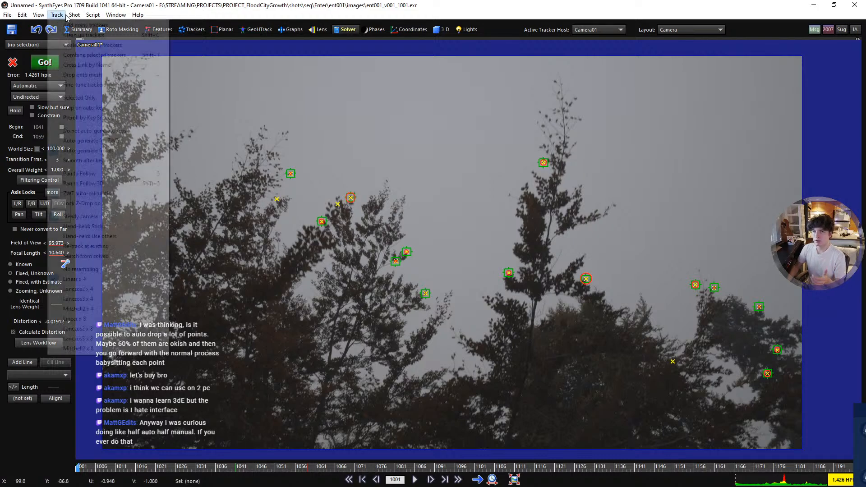
left_click(73, 15)
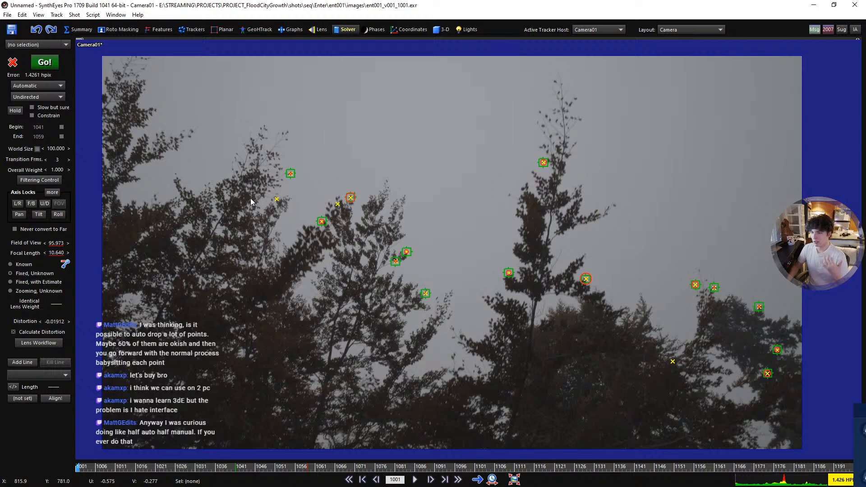
- Scrub and replay the shot between frames 1001 and 1098, checking how well the solved points stick to the trees
left_click_drag(344, 467, 408, 459)
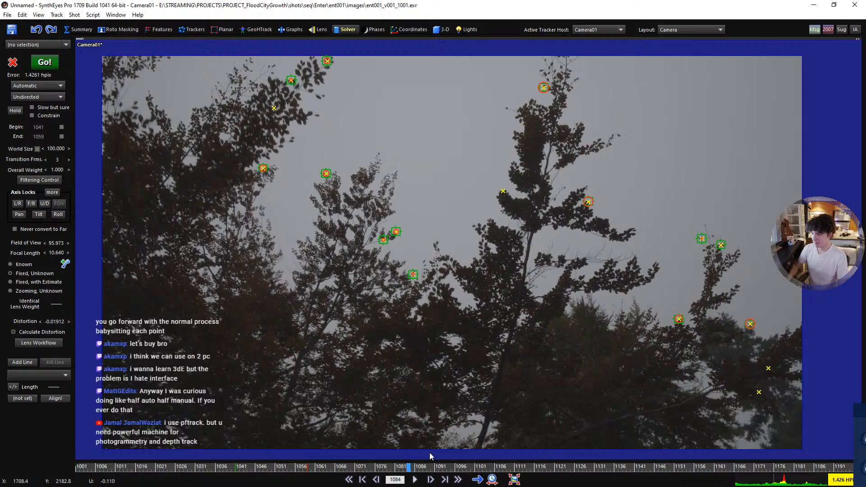
key("space")
key("shift+a")
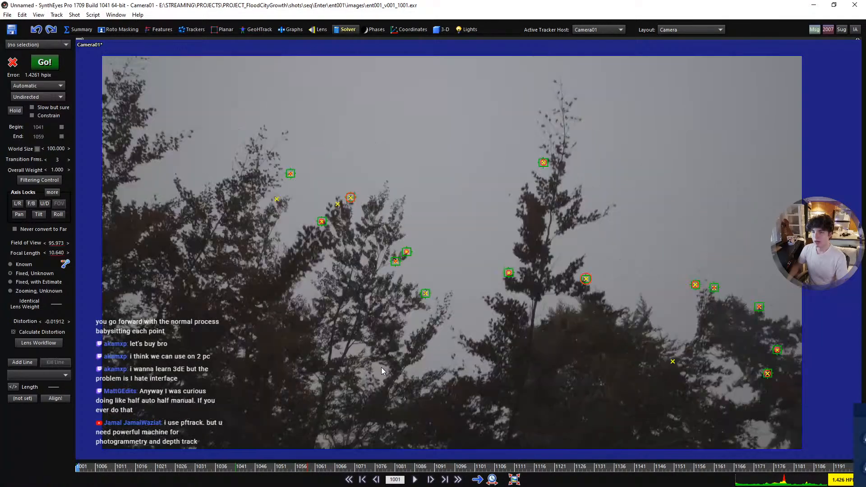
key("space")
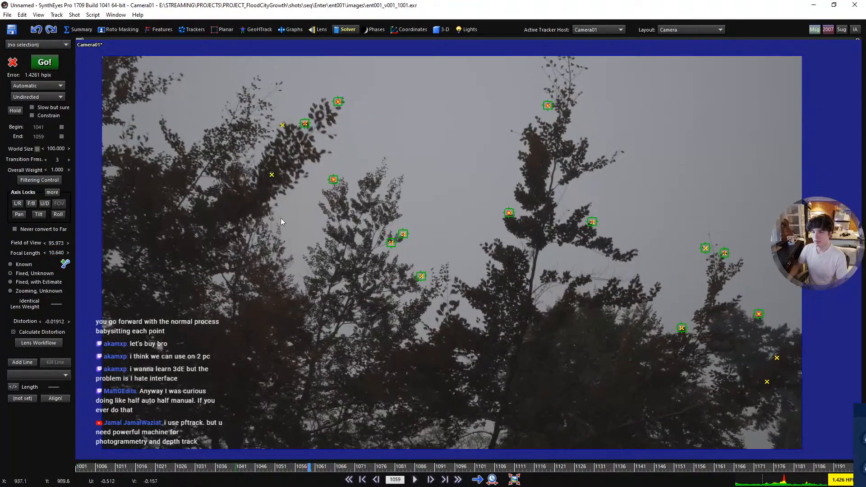
key("space")
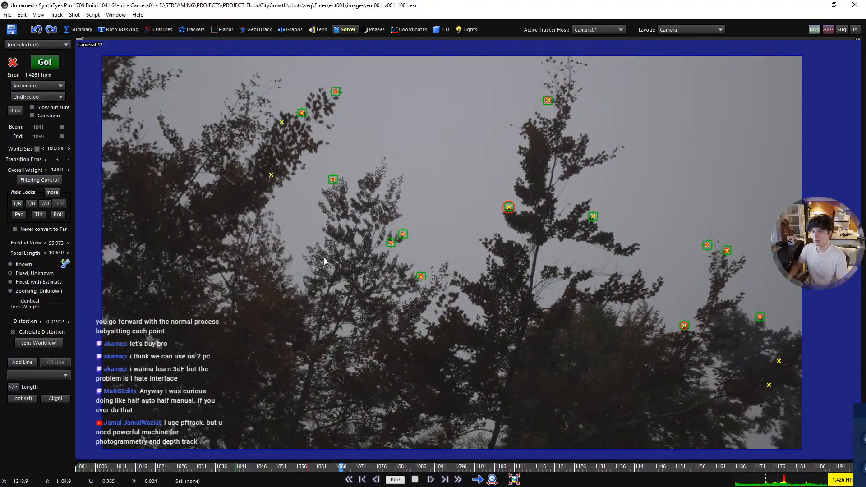
key("space")
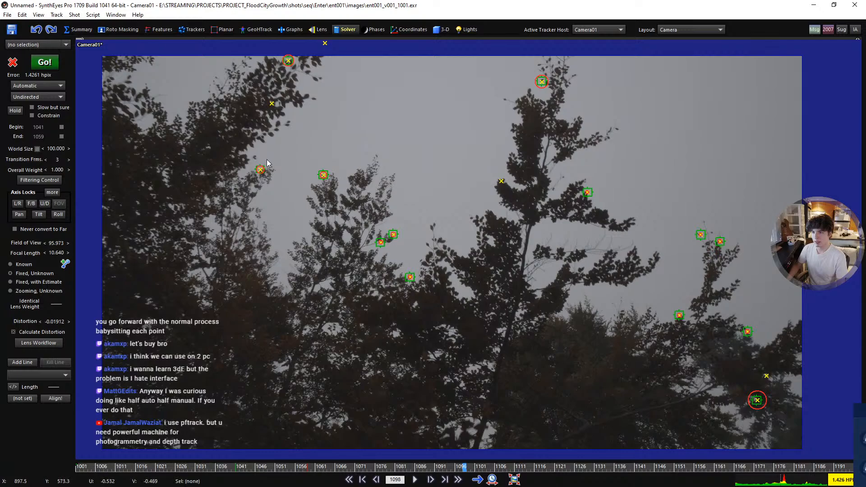
key("space")
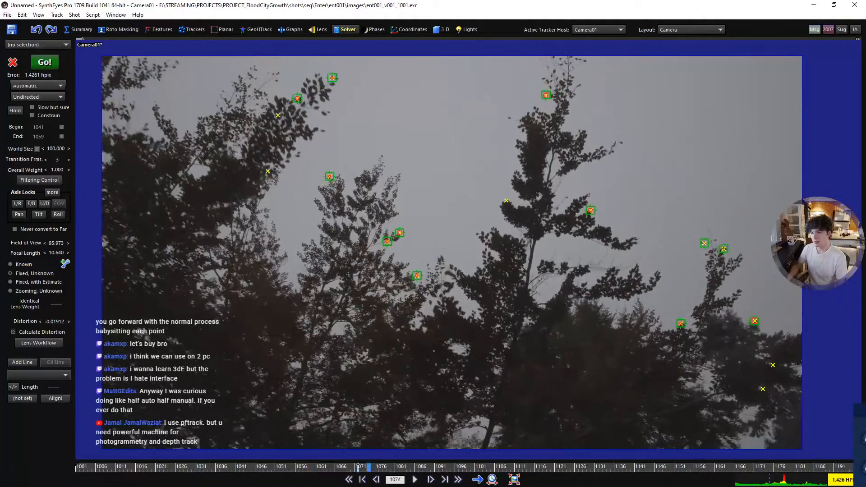
key("space")
left_click_drag(164, 448, 93, 451)
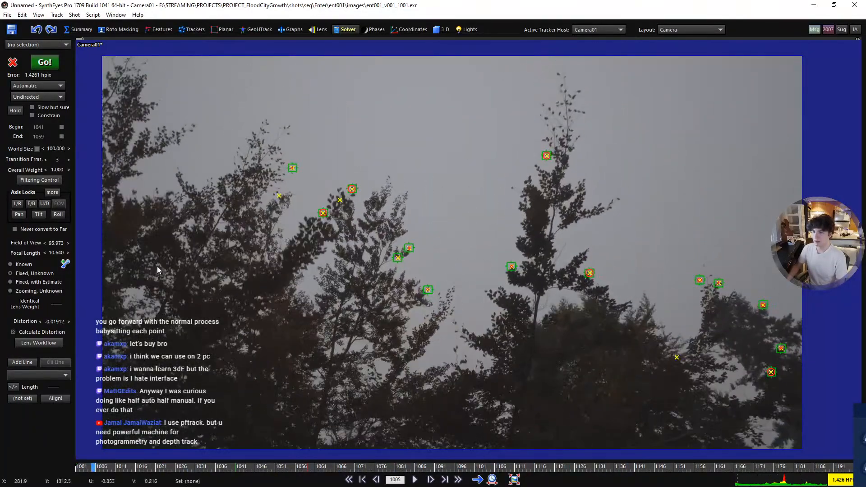
- Run the auto-tracker to add automatic trackers to the manual ones, and solve the camera again
left_click(77, 30)
left_click(49, 155)
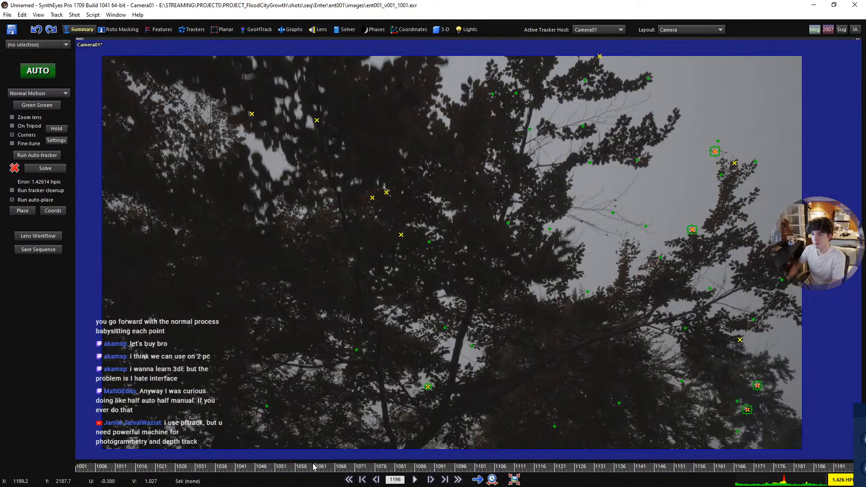
left_click_drag(108, 467, 325, 483)
key("F9")
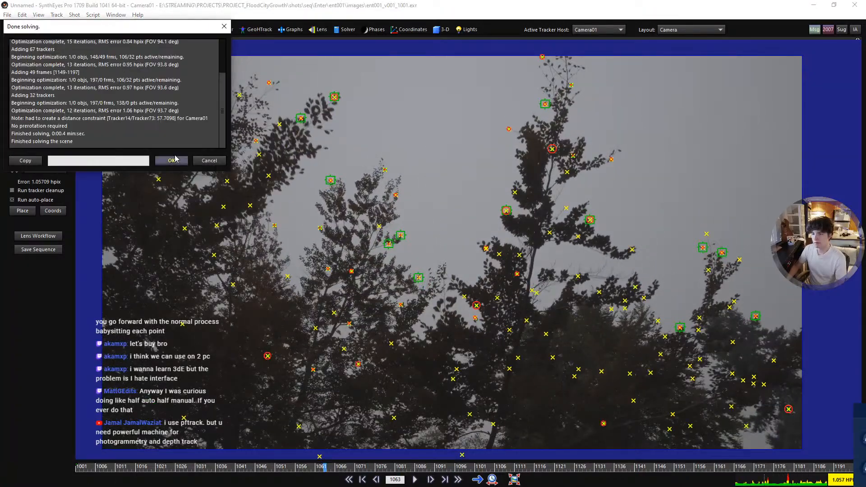
left_click(174, 158)
- Play the new solve, select the high-error auto tracker near the image's upper-left edge, and inspect it frame by frame around frame 1113
key("space")
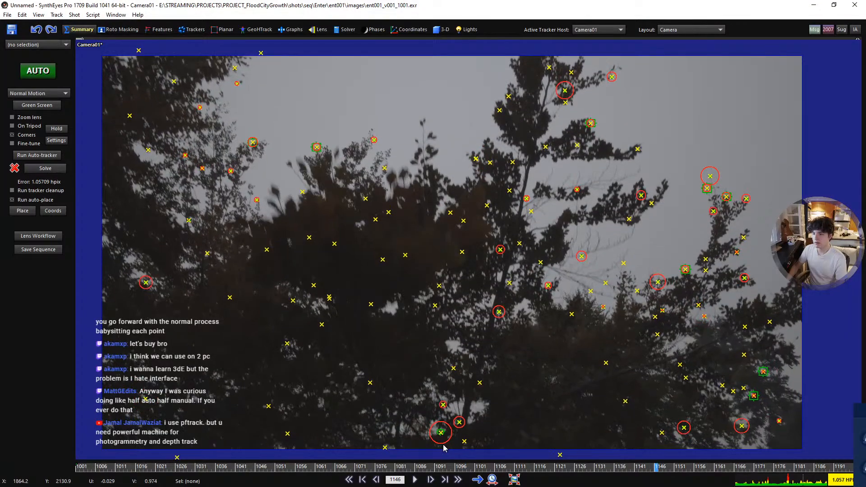
left_click_drag(668, 468, 524, 471)
left_click(211, 60)
scroll(426, 250, "up", 3)
key("s")
key("d")
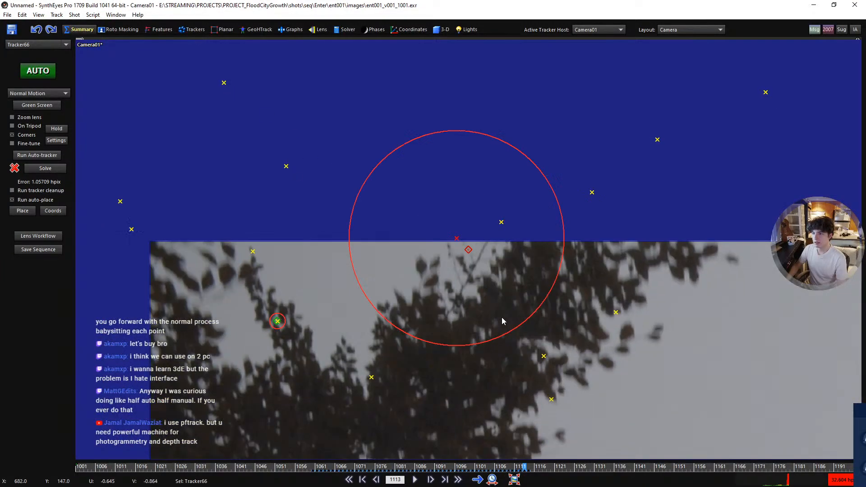
key("s")
key("s")
key("d")
key("d")
key("s")
key("s")
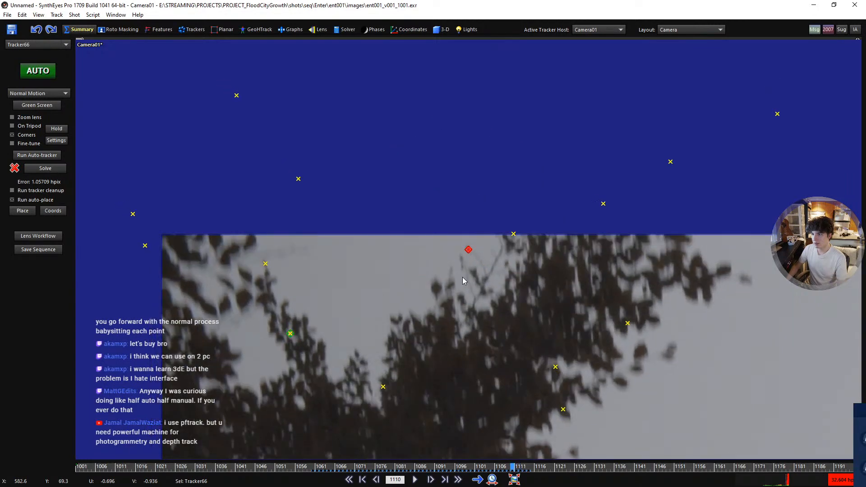
key("d")
key("d")
key("d")
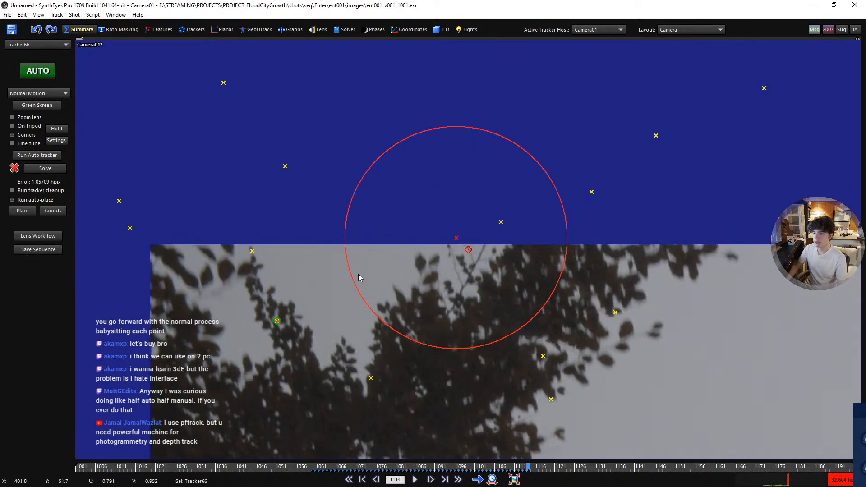
- Deselect the tracker and step from frame 1114 to 1136 and back to 1124, examining the error circles across the full image
left_click(471, 272)
scroll(359, 220, "down", 4)
middle_click_drag(560, 295, 436, 205)
key("d")
key("d")
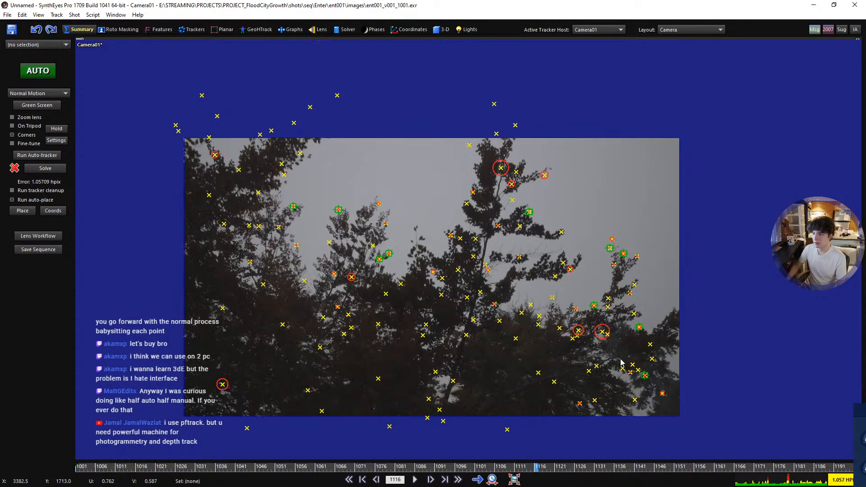
key("d")
key("d")
key("d")
key("d")
key("d")
key("d")
key("d")
key("d")
key("d")
key("d")
key("d")
key("d")
key("d")
key("d")
key("d")
key("d")
key("d")
key("d")
key("d")
key("d")
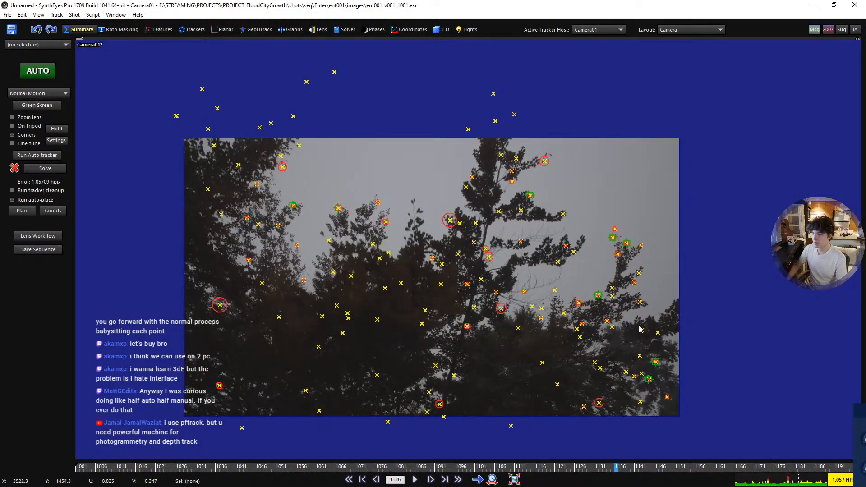
key("a")
key("a")
key("a")
key("a")
key("a")
key("a")
key("a")
key("a")
key("a")
key("a")
key("a")
key("a")
- Select the high-error auto tracker on the right-hand tree's leaves and compare it with its solved point between frames 1122 and 1124
scroll(638, 280, "up", 4)
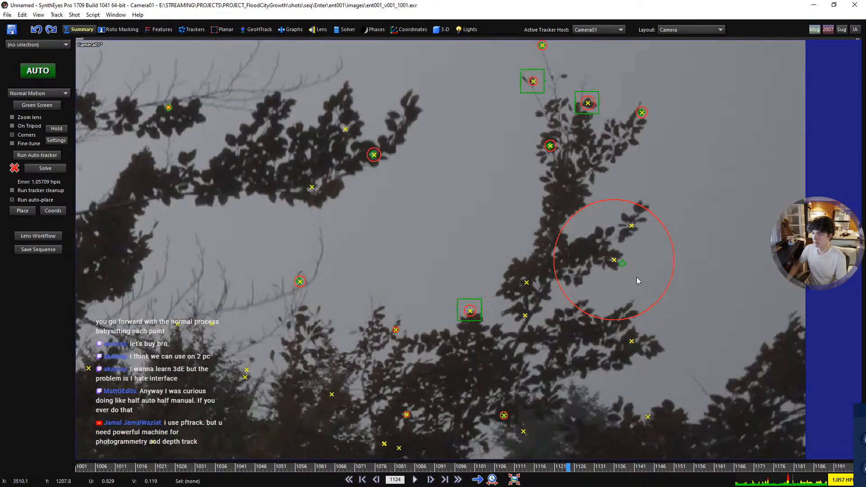
scroll(634, 276, "up", 2)
left_click(613, 258)
scroll(613, 262, "up", 1)
key("s")
key("s")
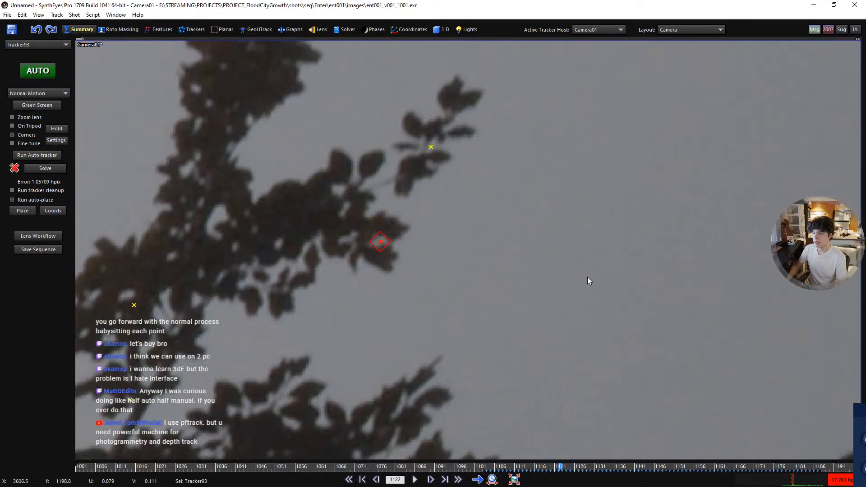
key("d")
key("d")
key("s")
key("d")
key("s")
key("d")
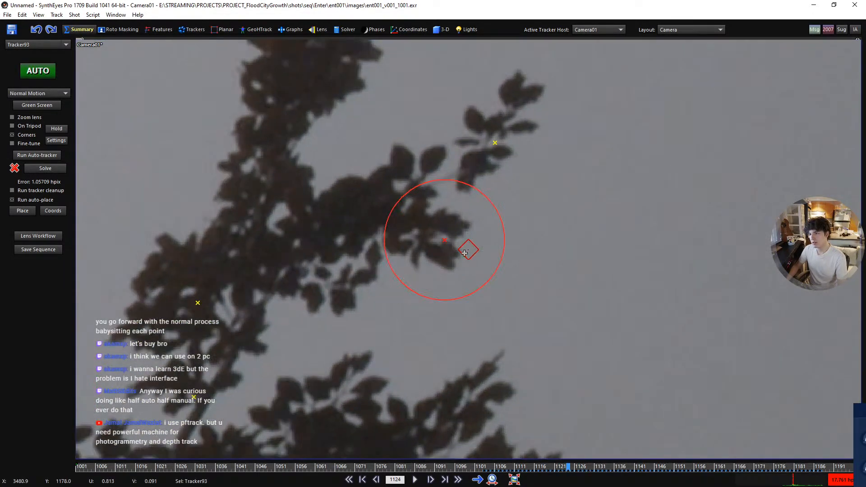
left_click_drag(474, 253, 467, 253)
key("d")
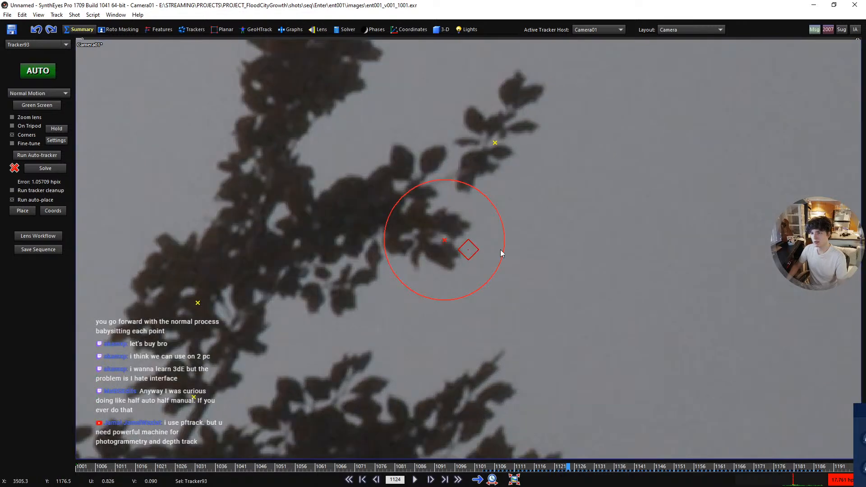
key("s")
key("d")
key("s")
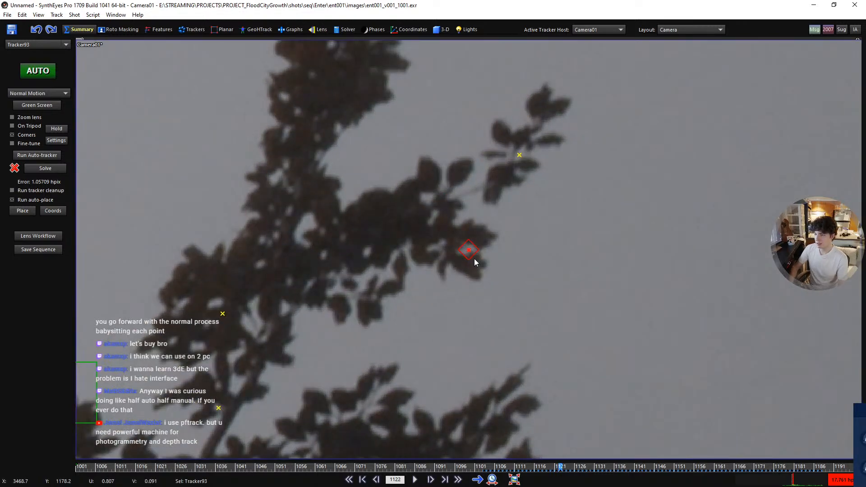
- Follow the selected leaf tracker frame by frame to frame 1145, comparing it with its solved point
key("d")
key("d")
key("d")
key("d")
scroll(510, 270, "down", 4)
key("d")
key("d")
key("d")
key("d")
key("d")
key("d")
key("d")
key("d")
key("d")
key("d")
key("d")
key("d")
key("d")
key("d")
key("d")
key("d")
key("d")
key("d")
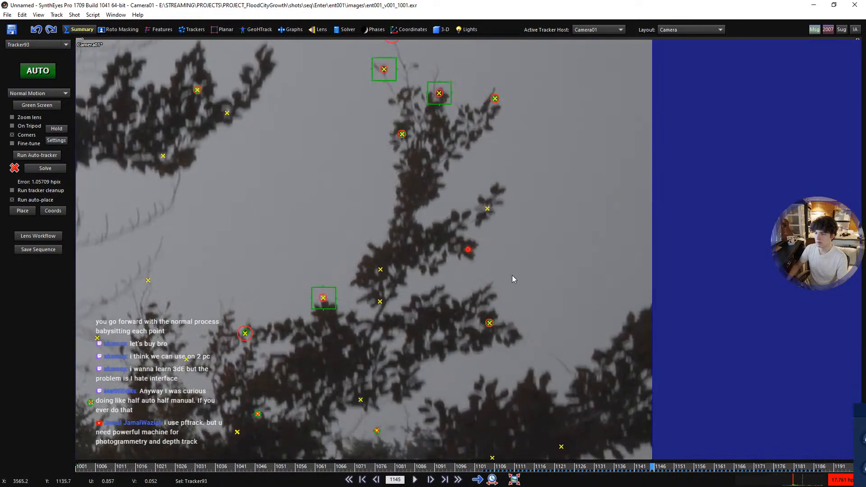
- Run the tracker clean-up on all trackers, covering bad frames, short-lived and high-error trackers with the error threshold at 30.000
scroll(512, 276, "down", 5)
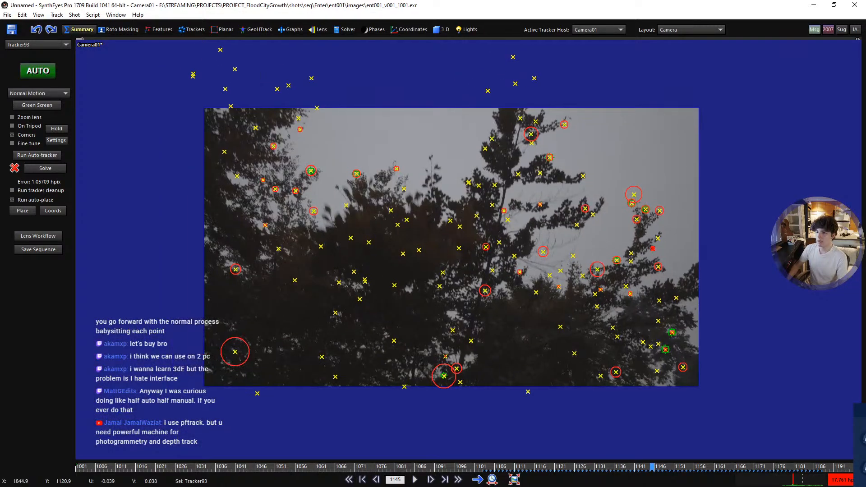
scroll(428, 224, "up", 1)
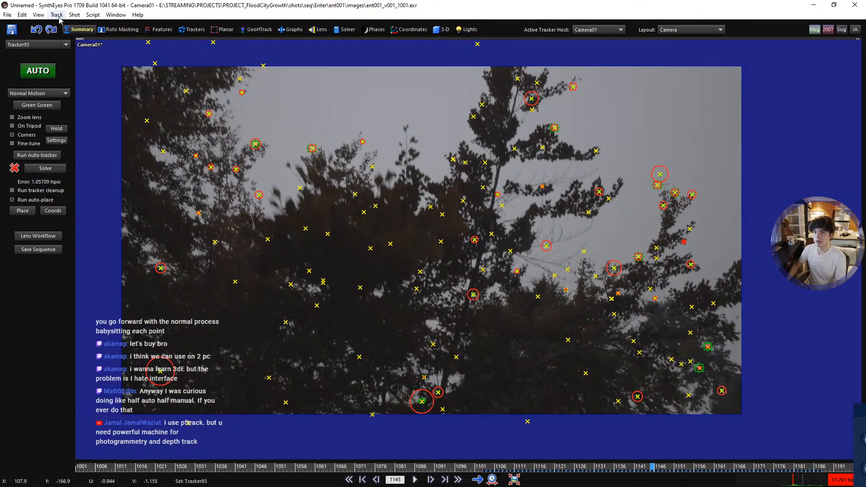
left_click(74, 17)
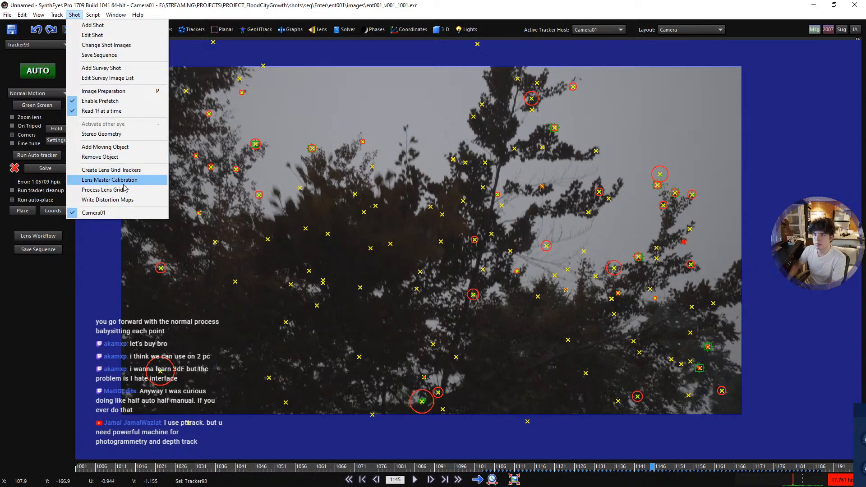
mouse_move(60, 16)
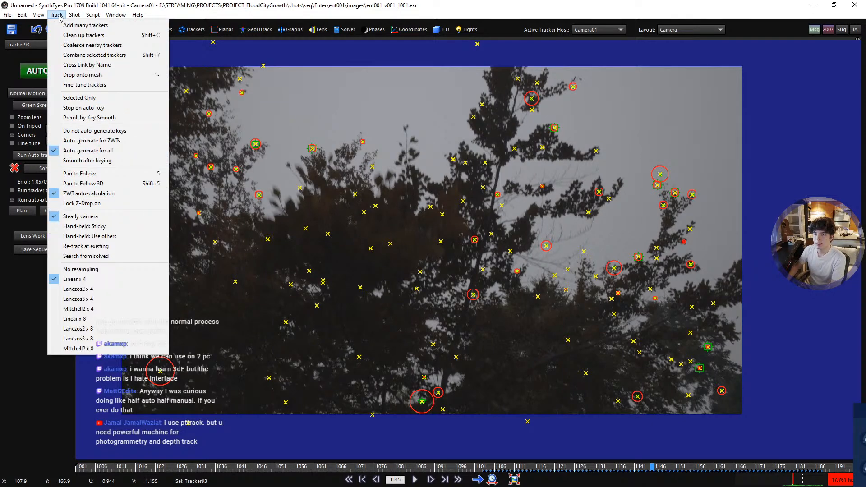
left_click(90, 35)
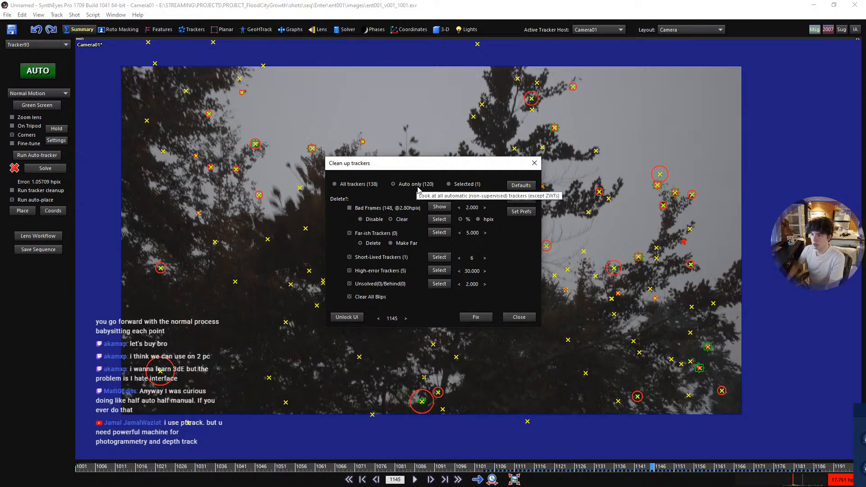
left_click(391, 210)
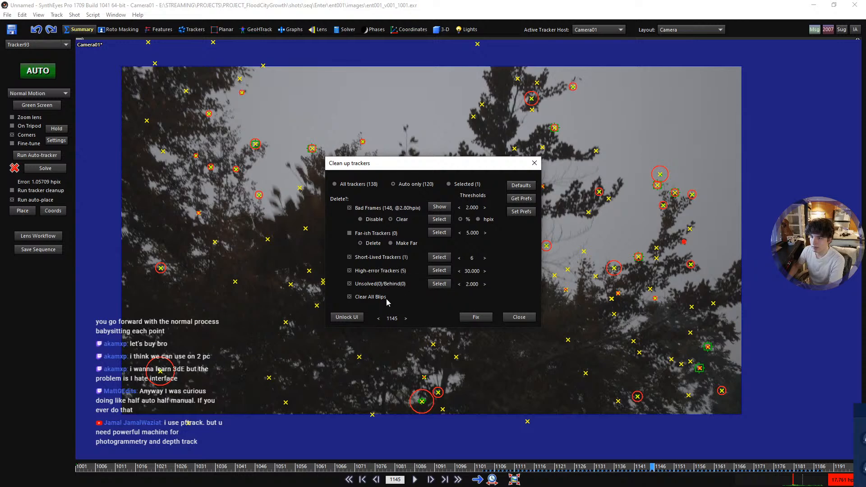
left_click(476, 318)
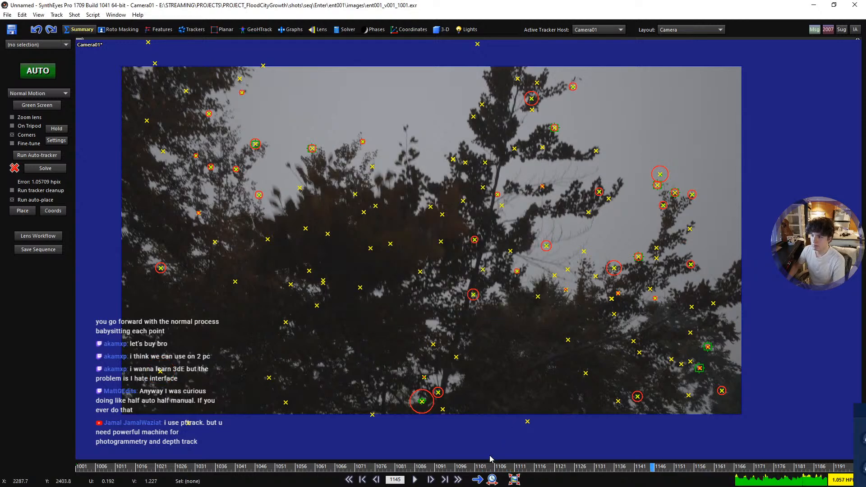
- Go to frame 1040 and re-solve the camera with the cleaned-up trackers
left_click_drag(488, 468, 239, 463)
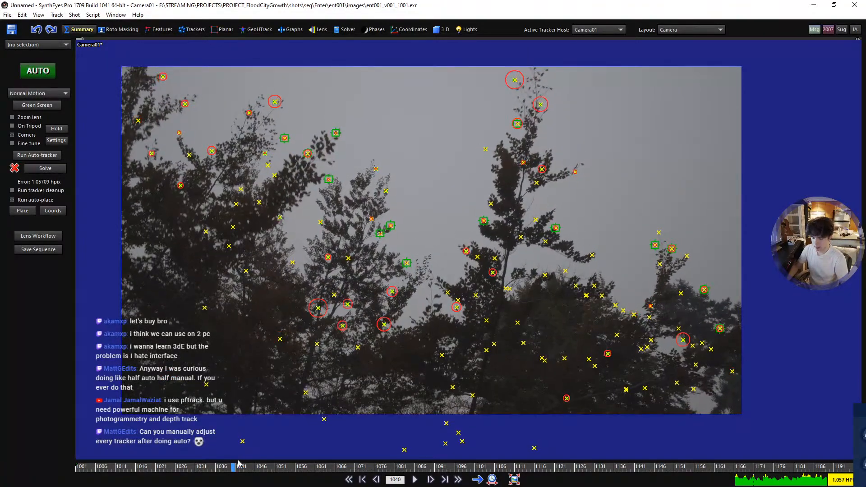
key("F9")
left_click(194, 161)
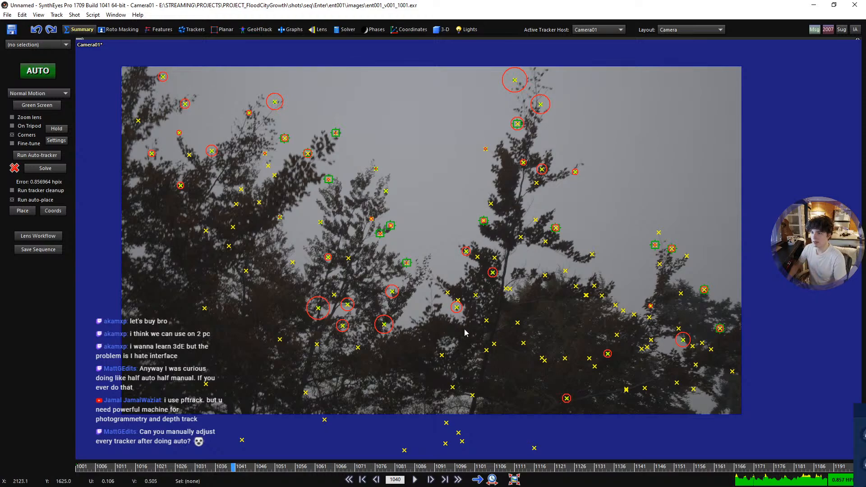
- Play the new solve and move through the shot to frame 1164, examining tracker error circles in the dark foreground foliage
key("space")
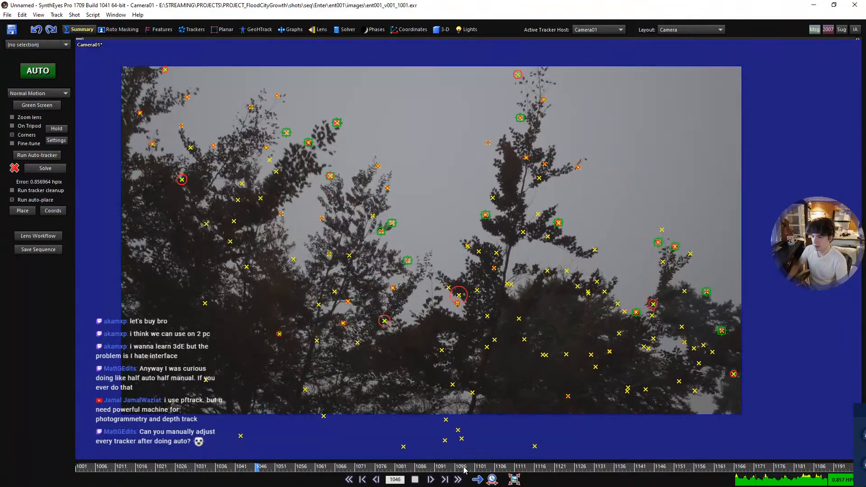
left_click(605, 471)
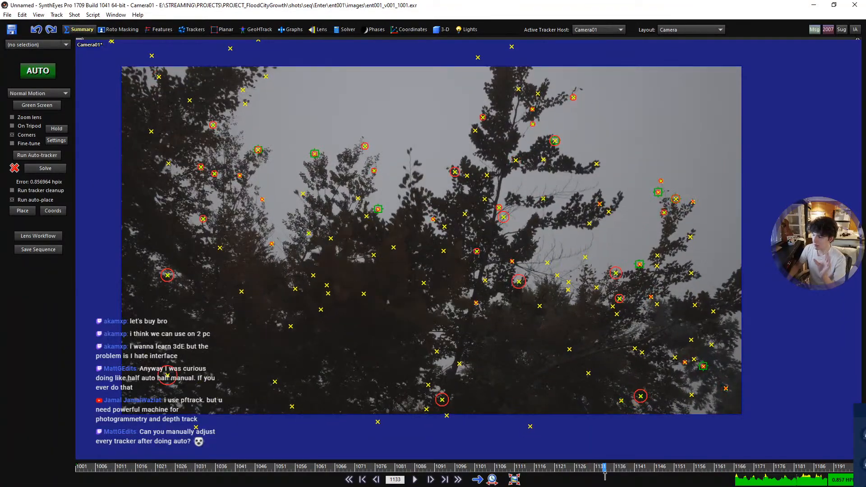
left_click_drag(605, 474, 687, 474)
key("d")
key("d")
key("d")
key("d")
key("d")
scroll(306, 284, "up", 4)
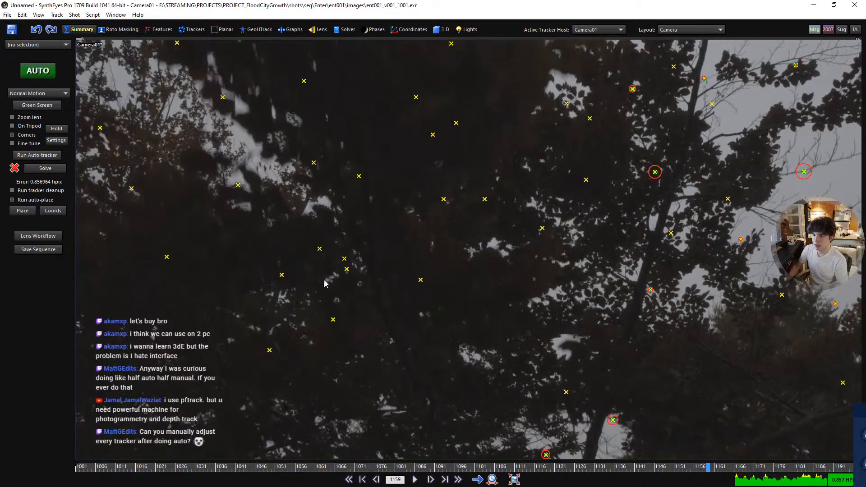
key("d")
key("d")
key("d")
key("d")
key("d")
scroll(326, 347, "down", 3)
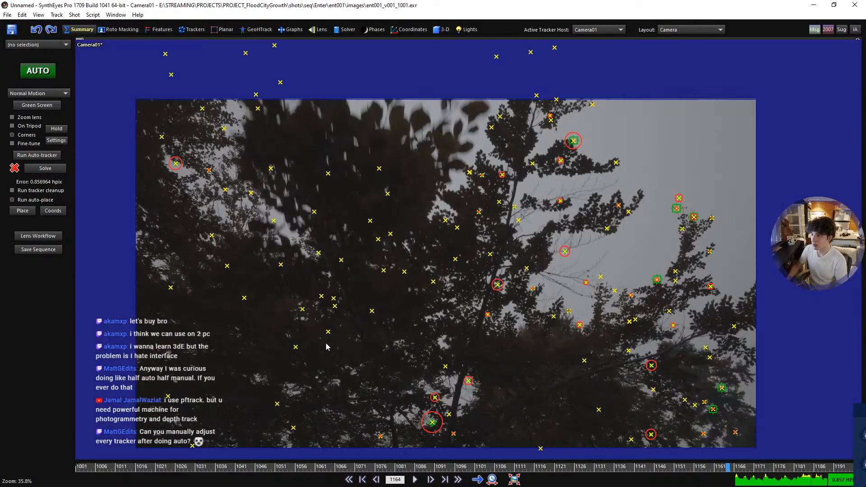
- Step back from frame 1164 to frame 1137, watching how the error circles change across the full image
key("s")
key("s")
key("s")
key("s")
key("s")
key("s")
key("s")
key("s")
key("s")
key("s")
key("s")
key("s")
key("s")
key("s")
key("s")
key("s")
key("s")
key("s")
key("s")
key("s")
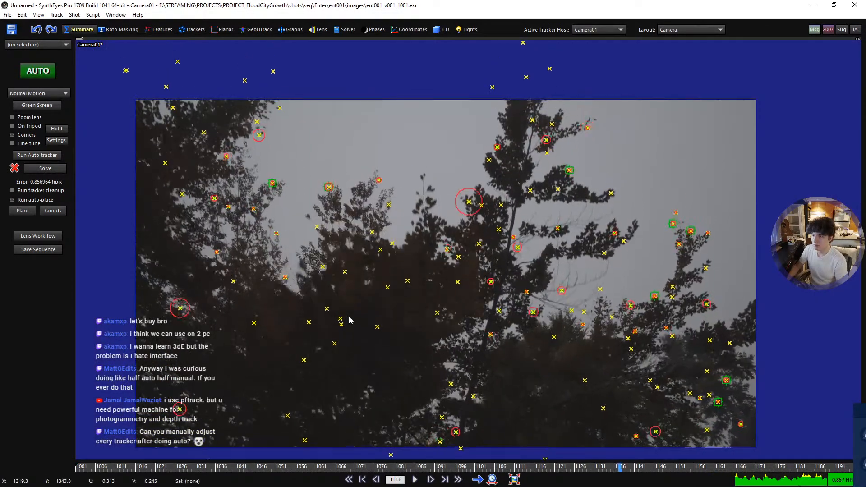
- Step forward from frame 1137 to frame 1197, checking the tracker errors through the end of the shot
key("d")
key("d")
key("d")
key("d")
key("d")
key("d")
key("d")
key("d")
key("d")
key("d")
key("d")
key("d")
key("d")
key("d")
key("d")
key("d")
key("d")
key("d")
key("d")
key("d")
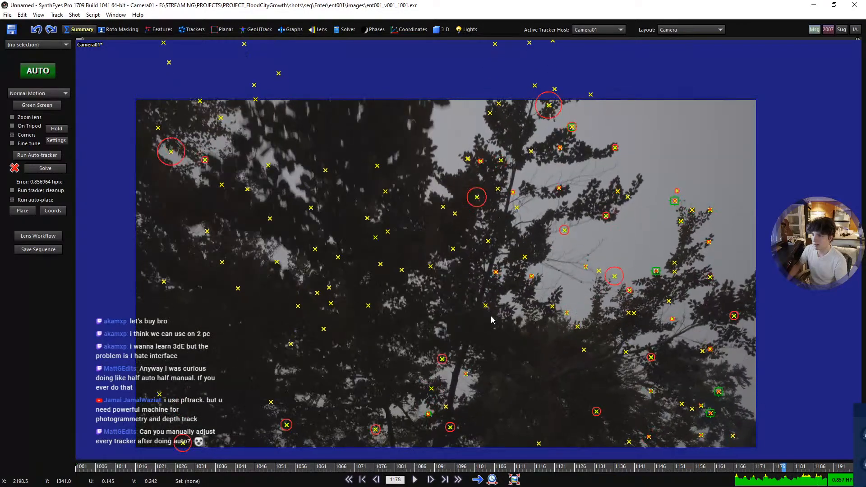
key("d")
key("d")
key("d")
key("d")
key("d")
key("d")
key("d")
key("d")
key("d")
key("d")
key("d")
key("d")
key("d")
key("d")
key("d")
key("d")
key("d")
key("d")
key("d")
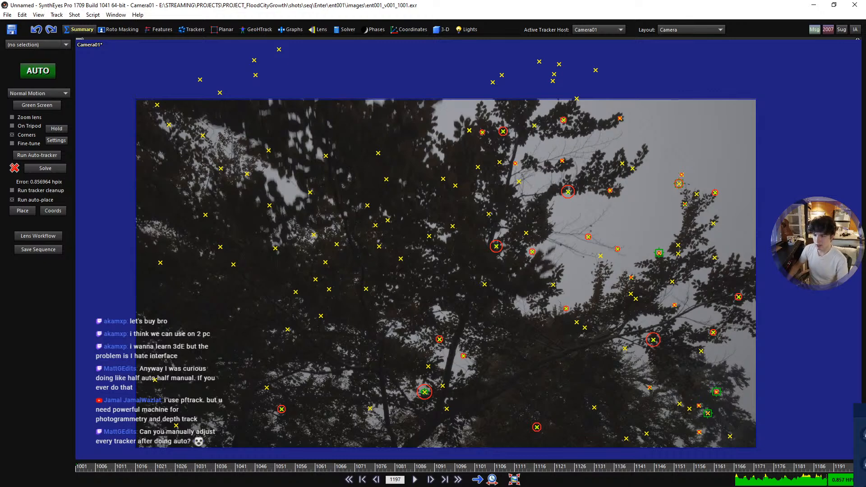
- Scrub through the middle of the shot around frames 1071 to 1076, reviewing how the solved points follow the trees
mouse_move(354, 470)
left_mouse_down()
mouse_move(640, 468)
mouse_move(165, 469)
mouse_move(737, 474)
mouse_move(620, 481)
mouse_move(366, 472)
left_mouse_up()
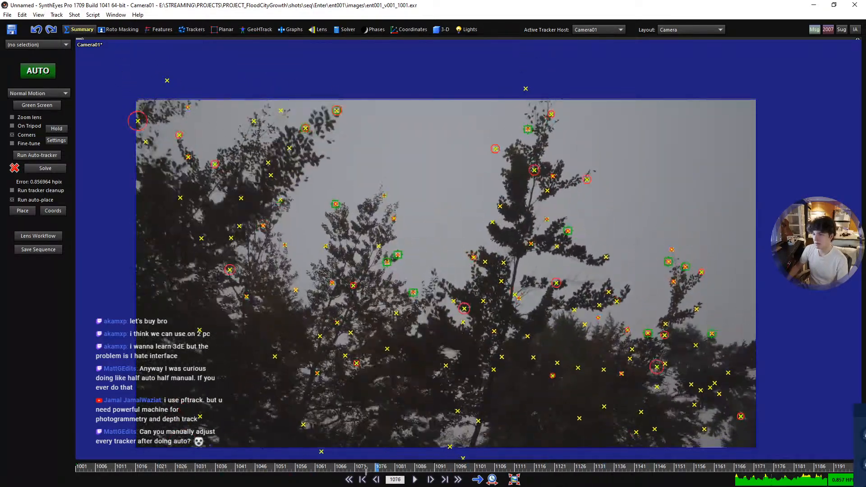
left_click_drag(561, 452, 355, 452)
left_click_drag(550, 450, 587, 469)
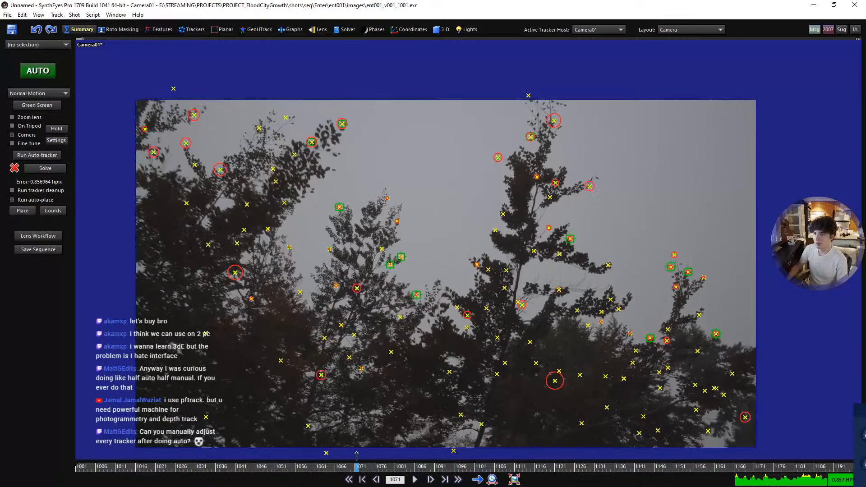
- Show the lens distortion grid over the footage and play and scrub through the shot, comparing the trackers with the curved grid
left_click(320, 29)
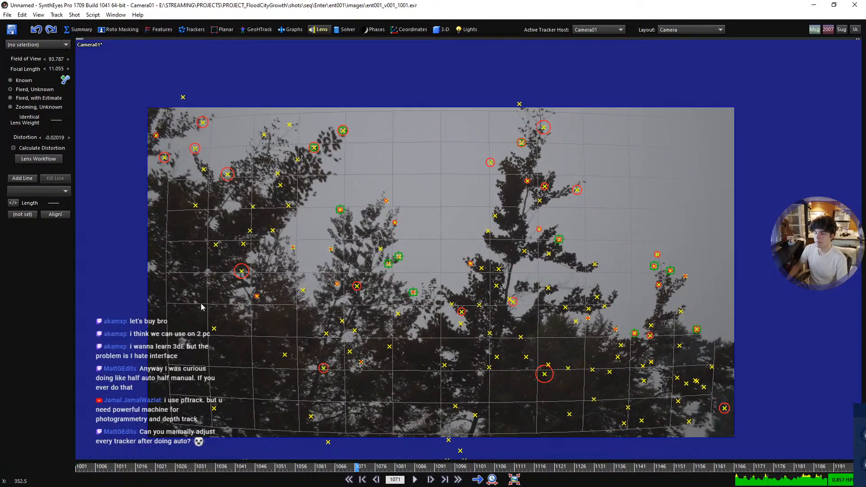
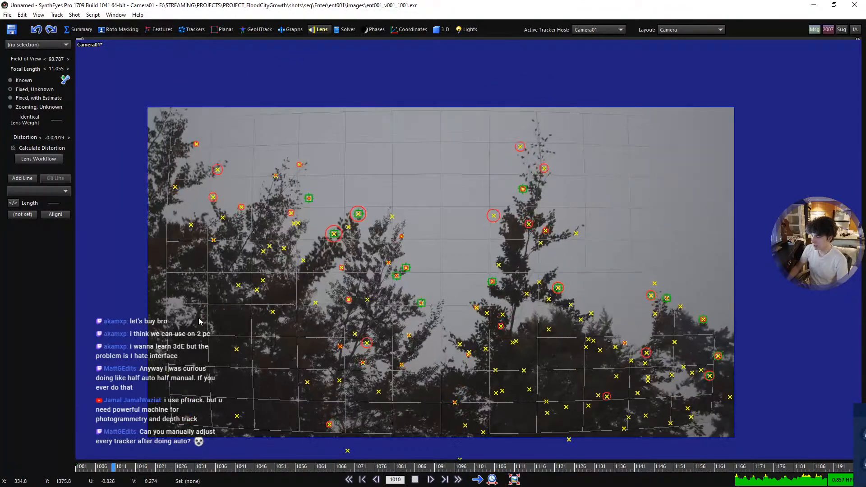
key("space")
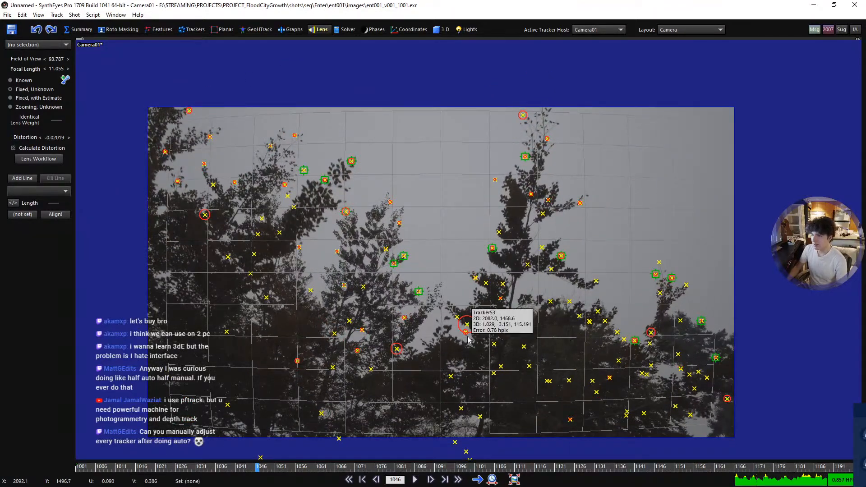
scroll(468, 340, "up", 4)
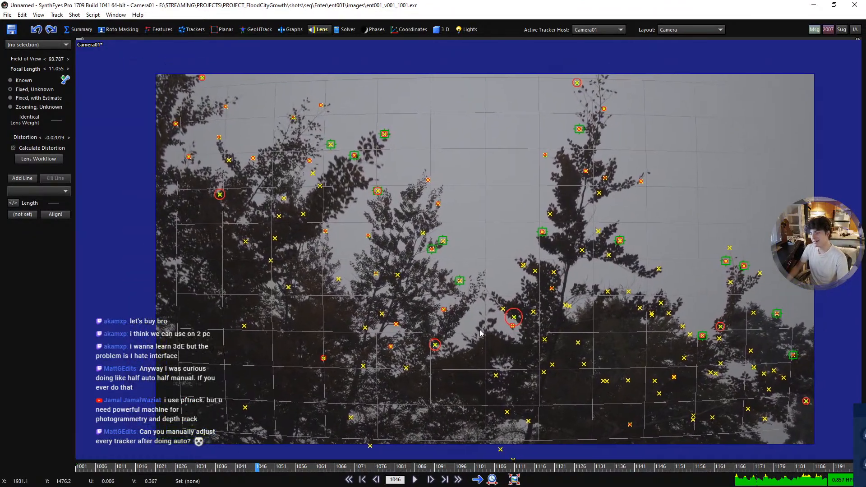
middle_click_drag(481, 333, 458, 347)
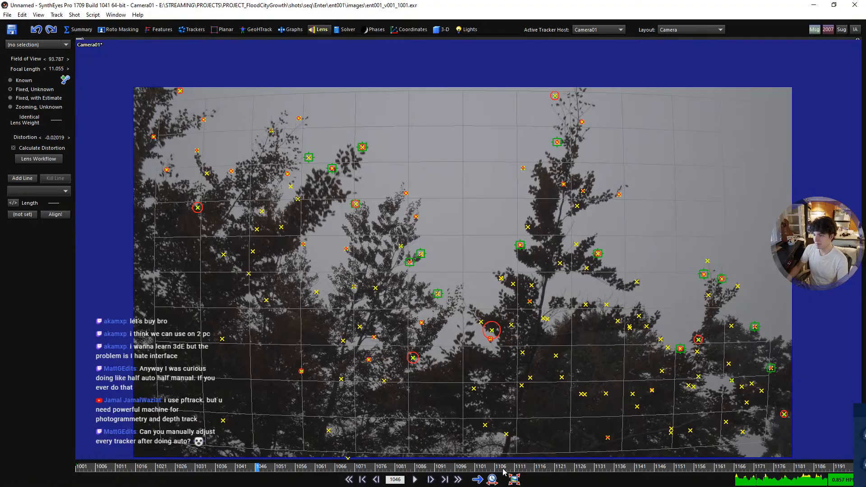
left_click_drag(506, 469, 607, 467)
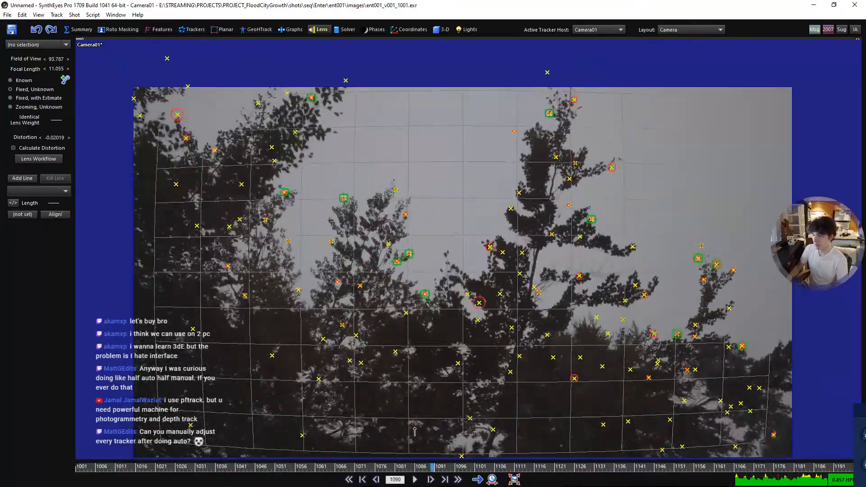
left_click_drag(711, 450, 549, 452)
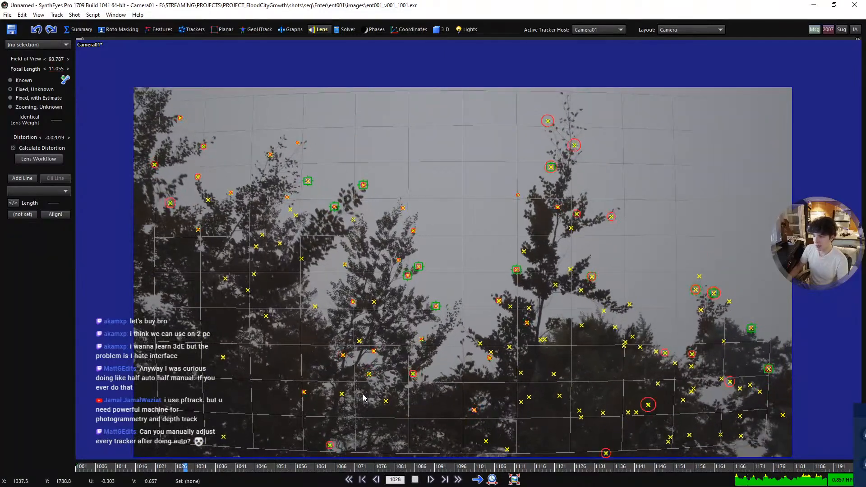
scroll(425, 356, "up", 2)
key("space")
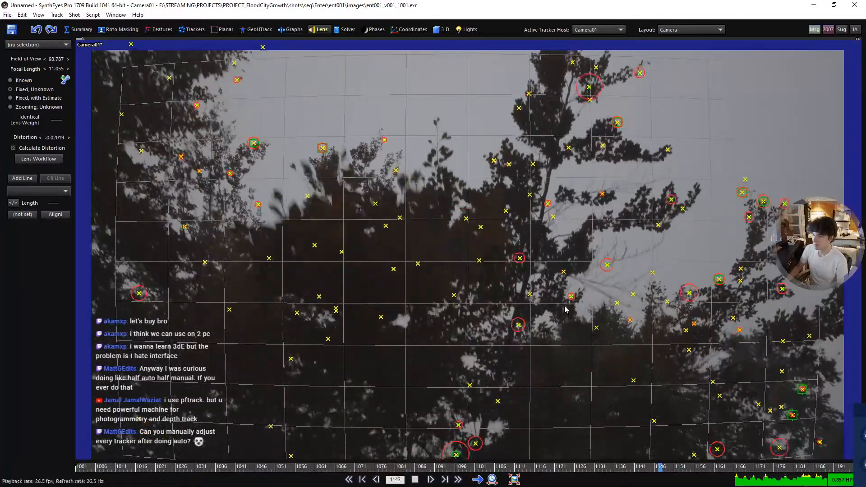
key("space")
middle_click_drag(568, 270, 524, 242)
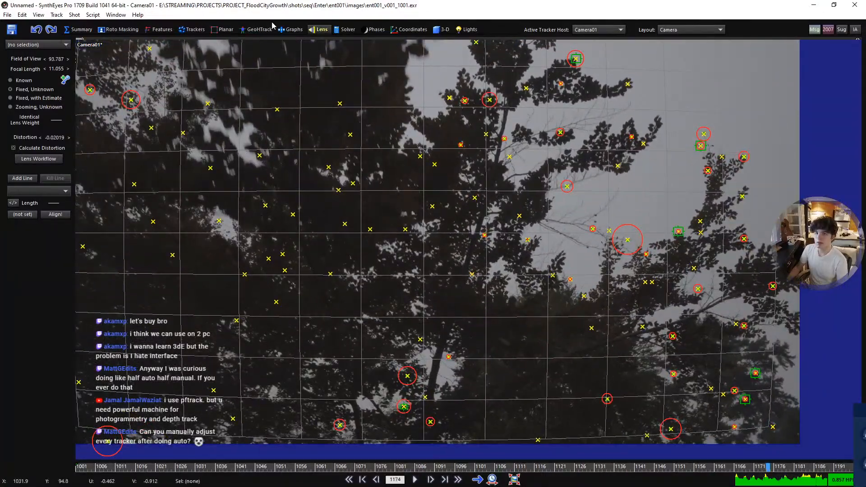
- Switch to the Solver room and replay the shot, inspecting the trackers around the right-hand trees between frames 1153 and 1168
left_click(345, 29)
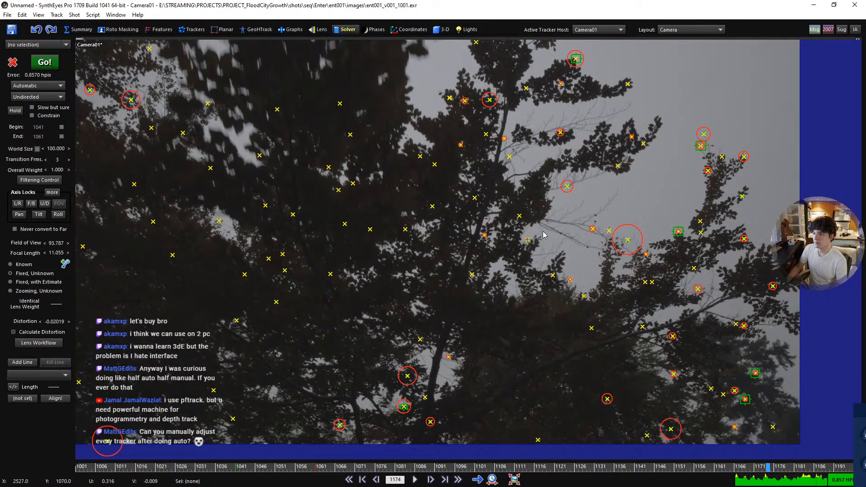
scroll(543, 234, "down", 2)
middle_click_drag(543, 234, 587, 245)
scroll(598, 234, "up", 1)
key("space")
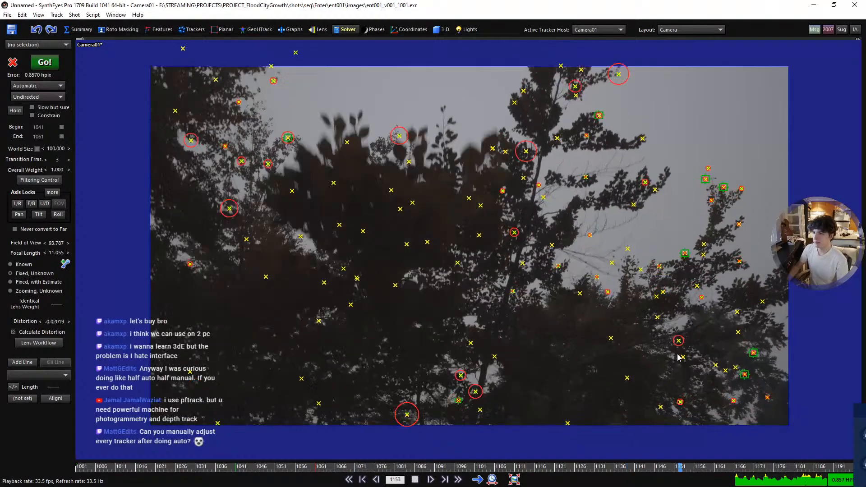
key("space")
scroll(640, 246, "up", 3)
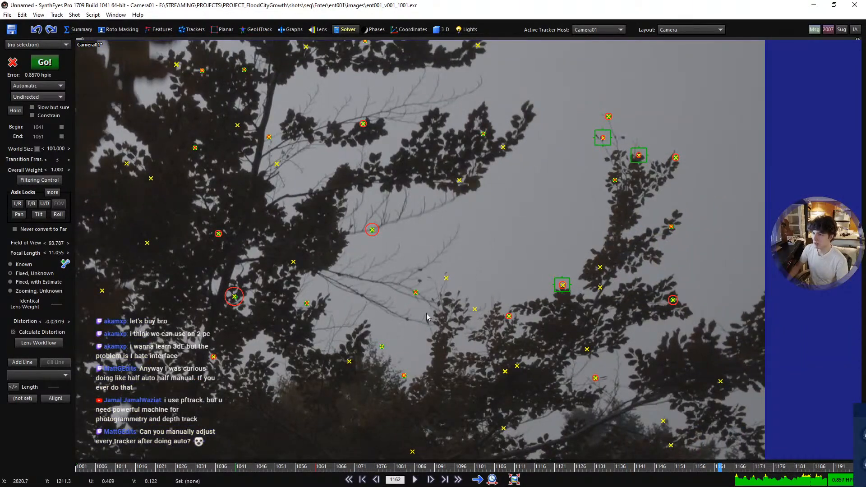
key("space")
scroll(522, 261, "down", 3)
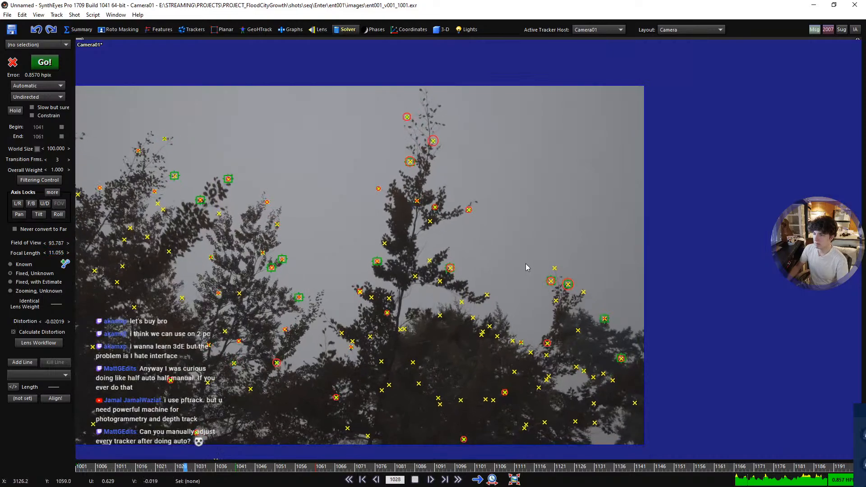
key("space")
middle_click_drag(466, 290, 540, 287)
key("space")
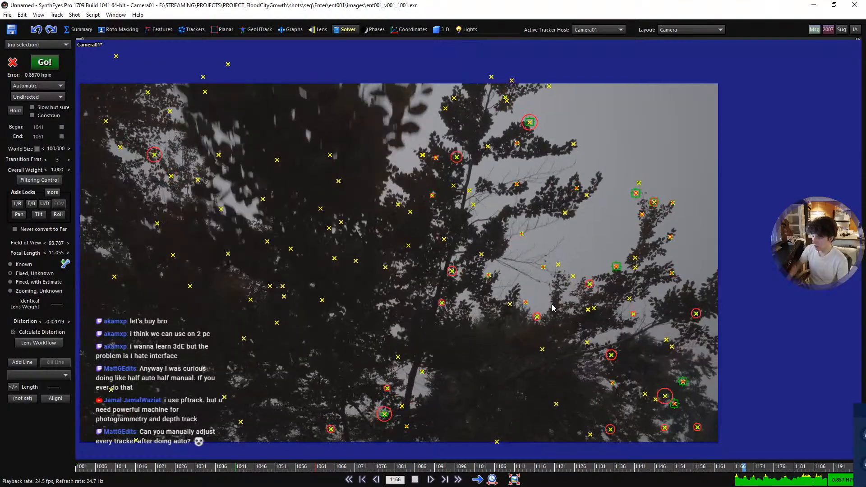
key("space")
- Play from frame 1001 to about frame 1045, select the auto tracker above the left-hand tree's branches, and pan the view to follow it
key("shift+a")
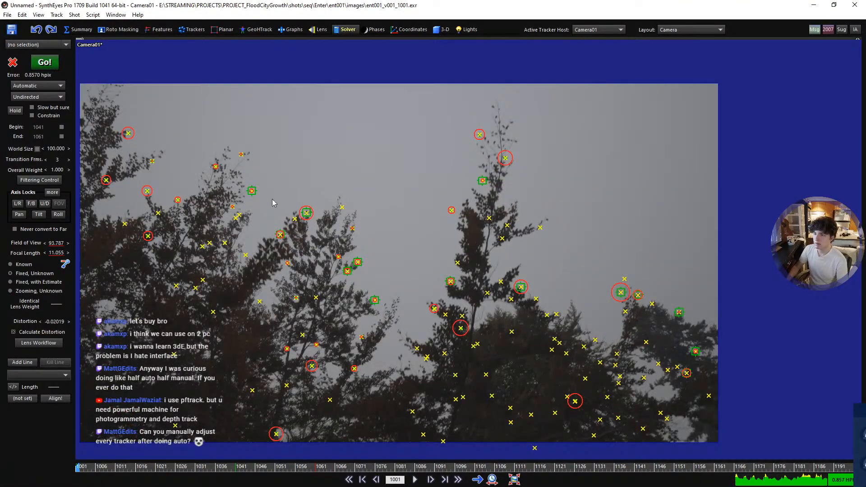
scroll(273, 202, "up", 3)
key("space")
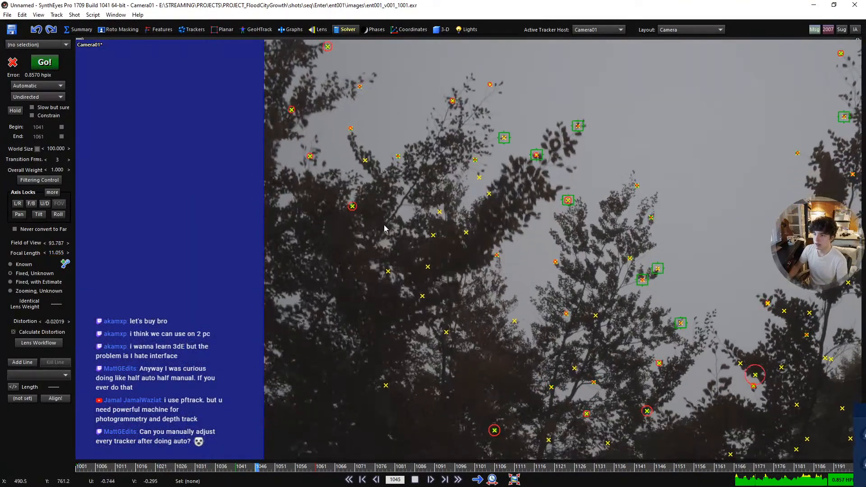
key("space")
key("s")
key("s")
key("s")
key("s")
key("s")
key("s")
left_click(398, 157)
key("5")
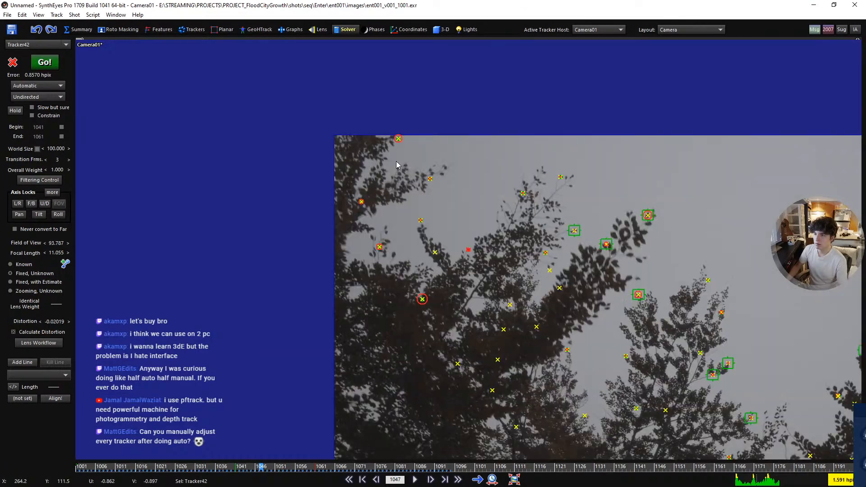
- Play the shot from frame 1047 to about frame 1106 while following the selected tracker closely, and return to frame 1001
key("space")
scroll(466, 296, "up", 3)
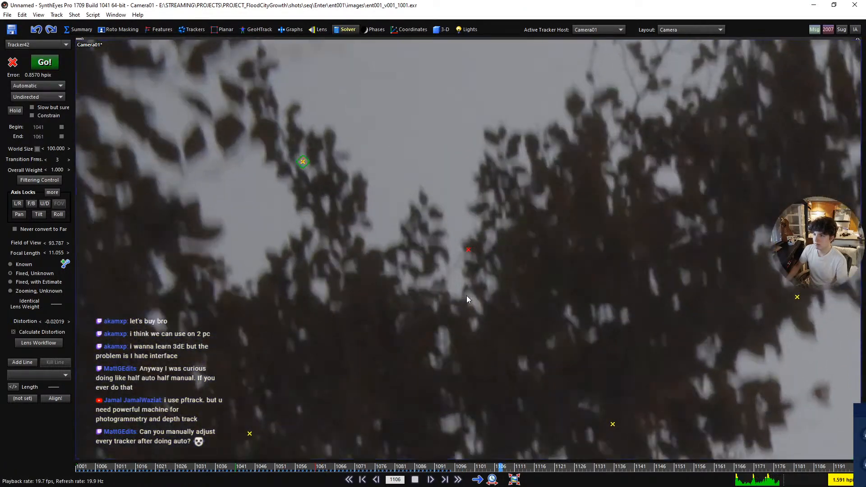
key("space")
left_click_drag(445, 471, 1, 465)
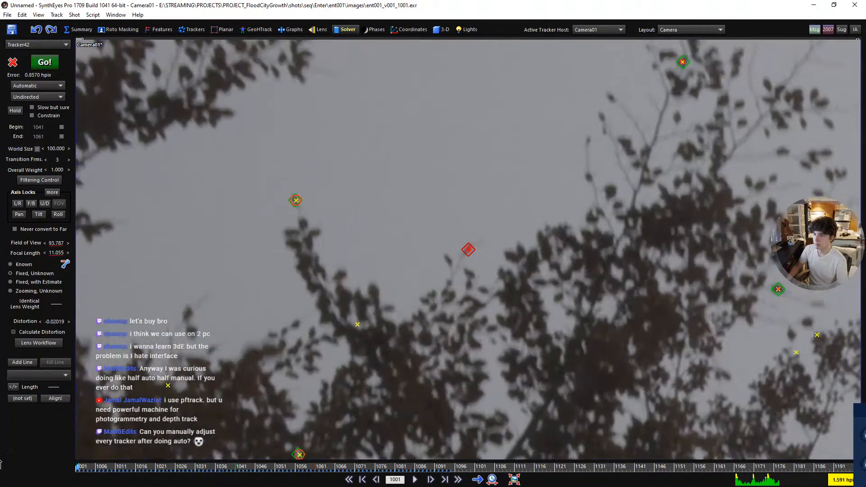
- Select Tracker44 at the left-hand branch tip, play to about frame 1079, and return to frame 1001 for a close-up
left_click(296, 200)
key("space")
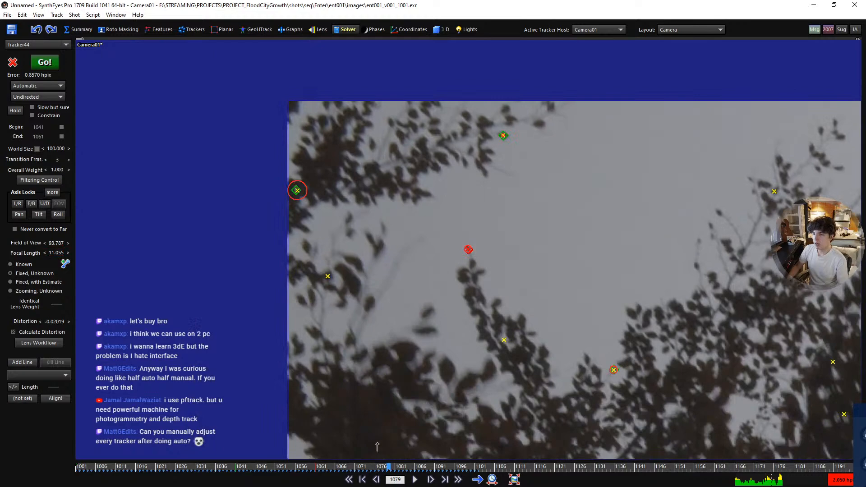
left_click_drag(377, 447, 50, 482)
scroll(460, 253, "up", 8)
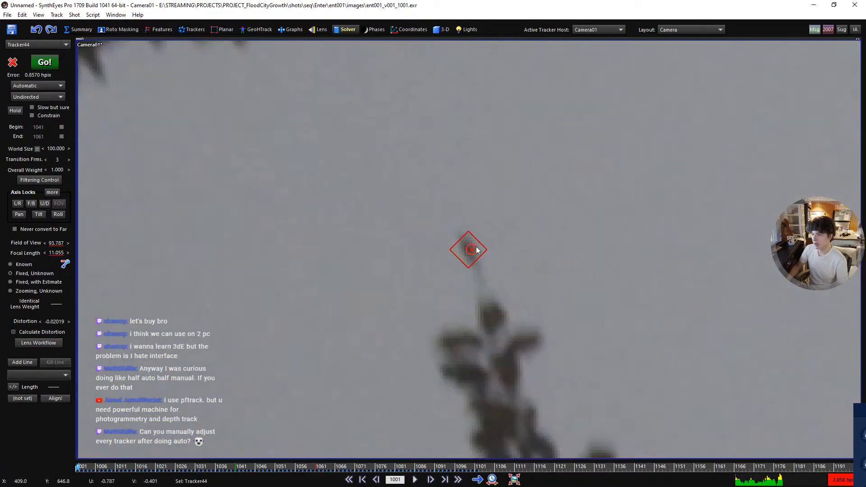
- Step frame by frame from 1001 to 1019, examining how closely Tracker44 stays on the branch tip
key("Right")
key("Right")
key("Right")
key("Right")
key("Right")
key("Right")
key("Right")
key("Right")
key("Right")
key("Right")
key("Right")
key("Right")
key("Right")
key("Right")
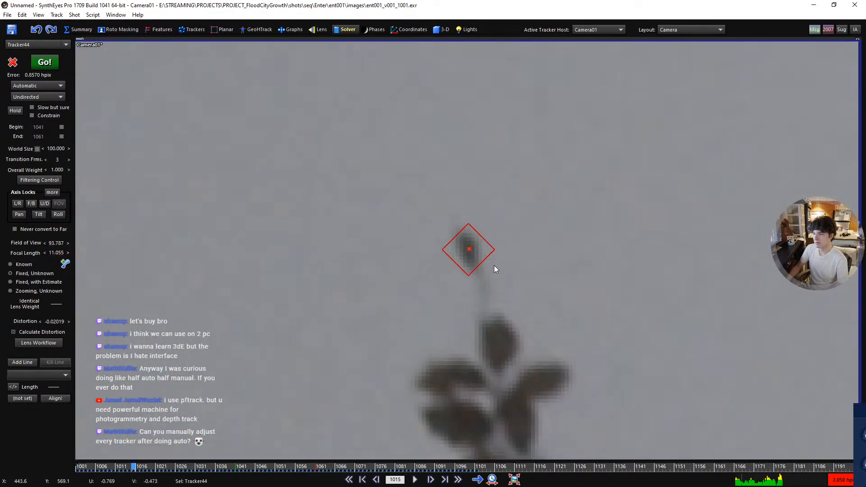
key("Right")
key("Right")
key("Right")
key("Right")
scroll(494, 268, "down", 3)
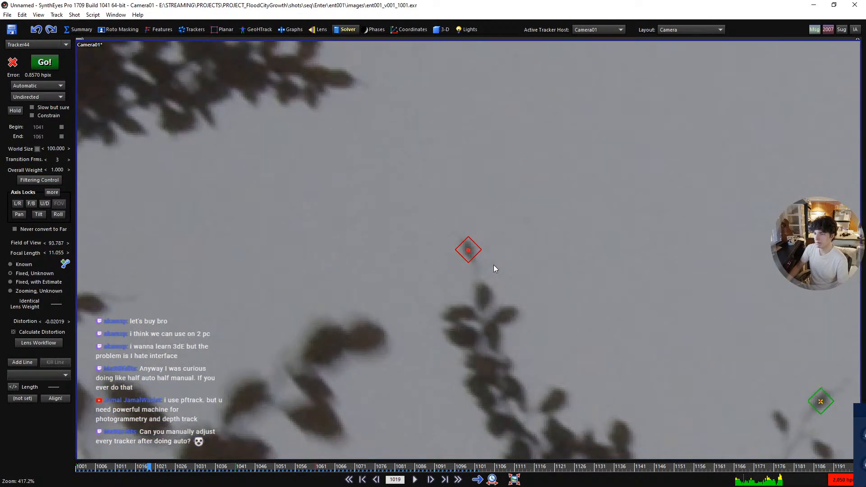
- Unlock Tracker44, try nudging its position at frame 1020 in the Trackers room, undo the nudge, and scrub back to frame 1010
key("shift+l")
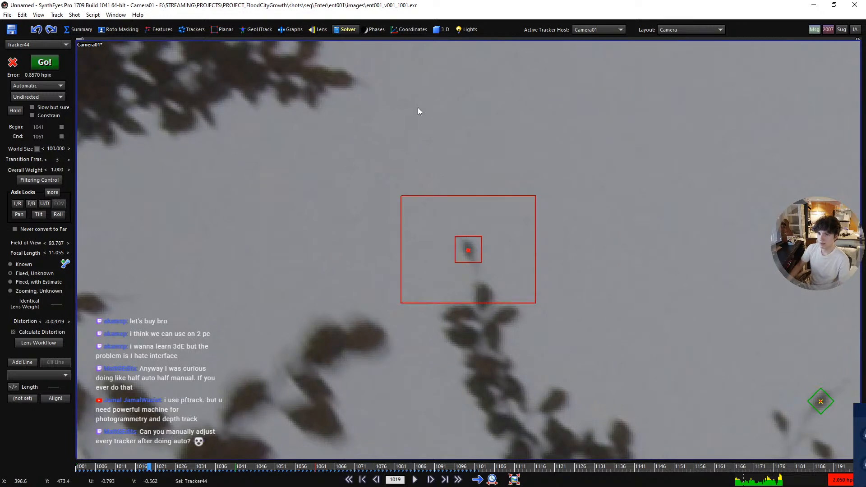
left_click(194, 30)
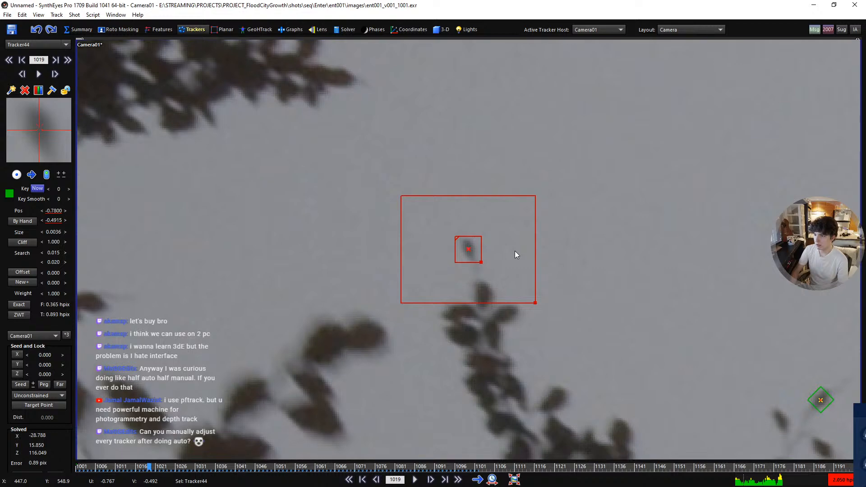
key("Right")
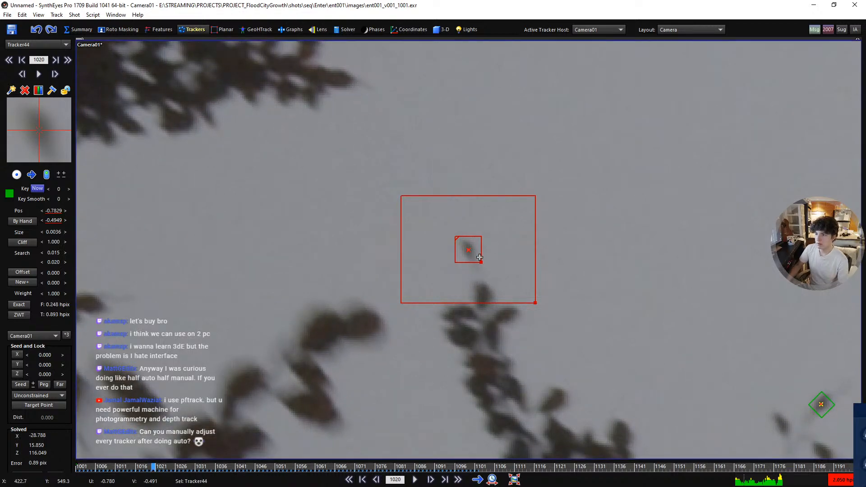
mouse_move(469, 249)
left_mouse_down()
mouse_move(473, 261)
mouse_move(470, 247)
left_mouse_up()
key("ctrl+z")
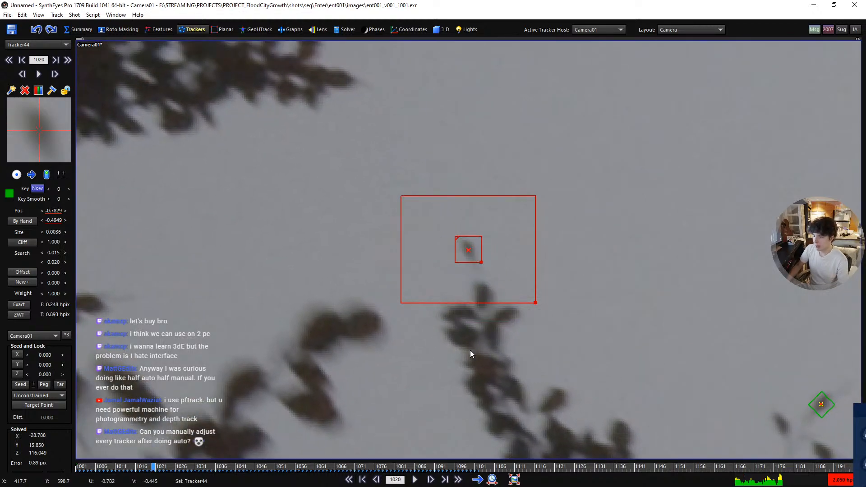
key("Right")
left_click_drag(155, 467, 113, 459)
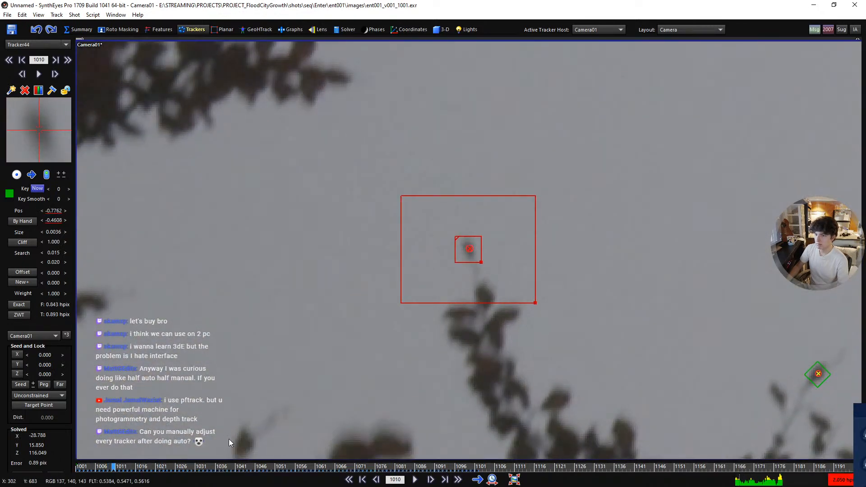
- Return to frame 1001, bring the whole image into view, select all trackers, and show their curves in a full-screen Graph Editor
key("Home")
scroll(267, 339, "down", 8)
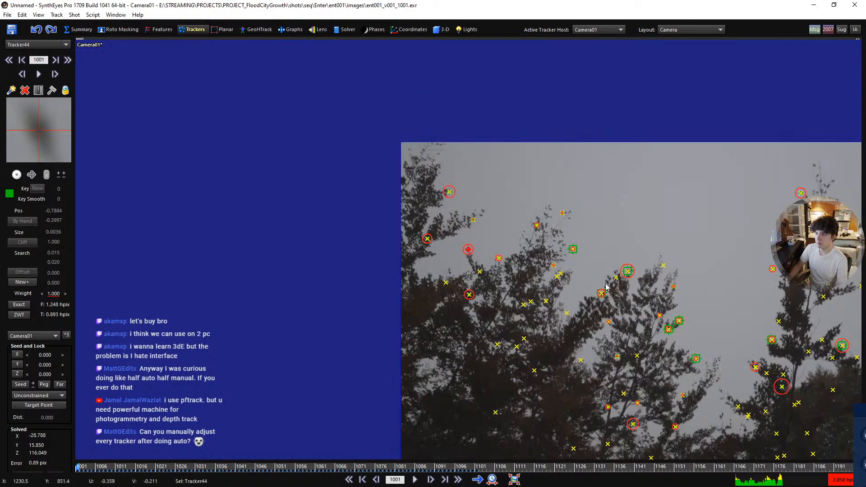
middle_click_drag(593, 302, 435, 293)
scroll(417, 267, "up", 2)
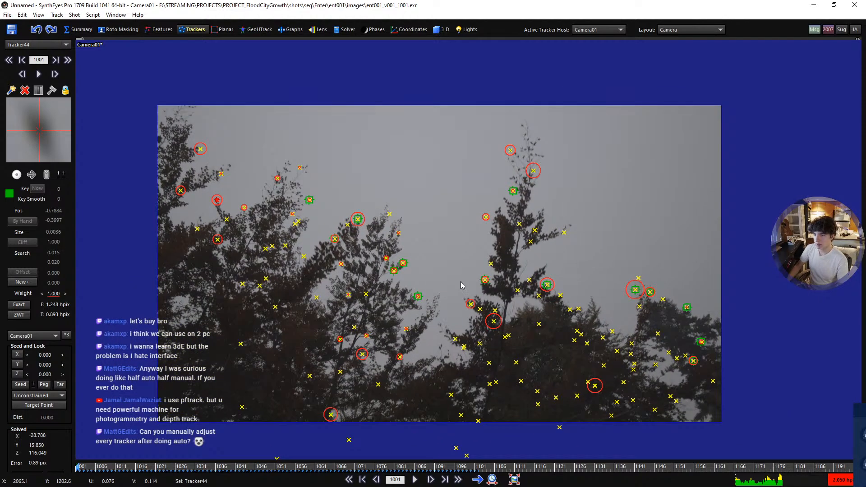
key("ctrl+a")
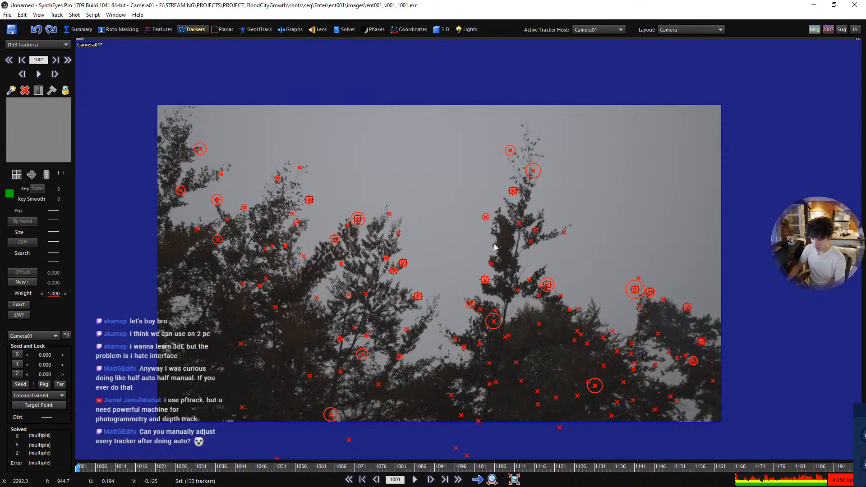
left_click_drag(865, 191, 244, 3)
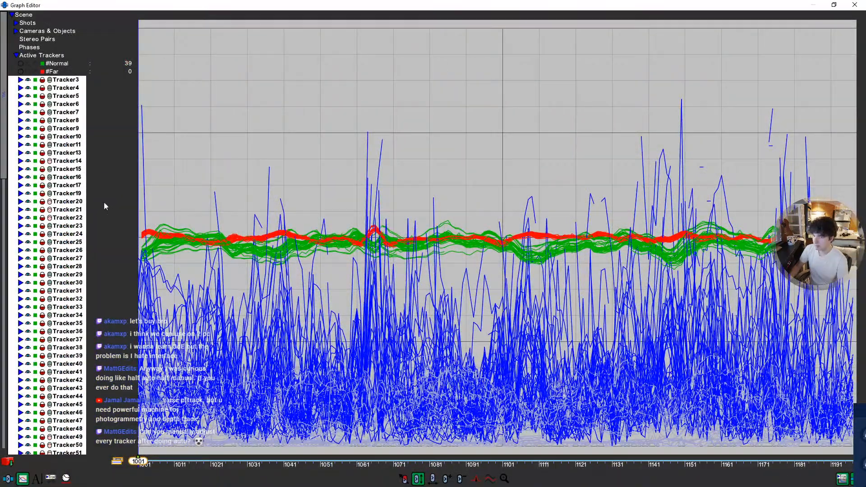
- Expand Tracker3's channels and hide the FOM and Error curves, leaving the U and V velocity curves
left_click(20, 80)
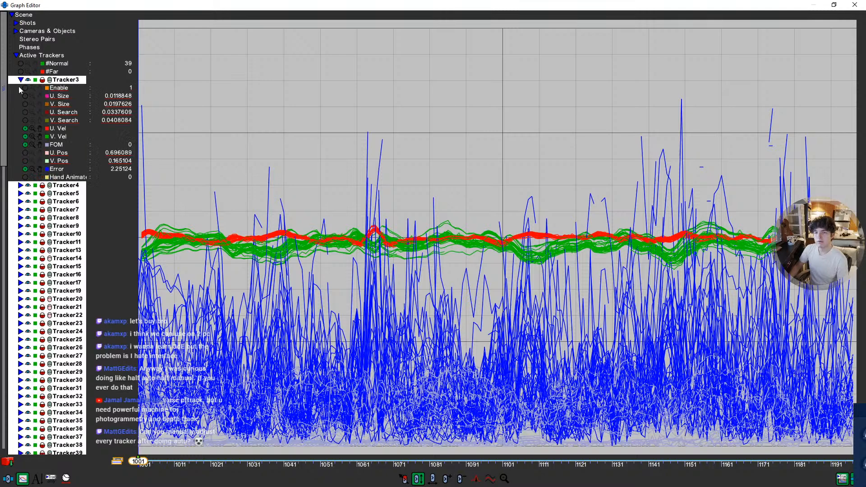
left_click(24, 145)
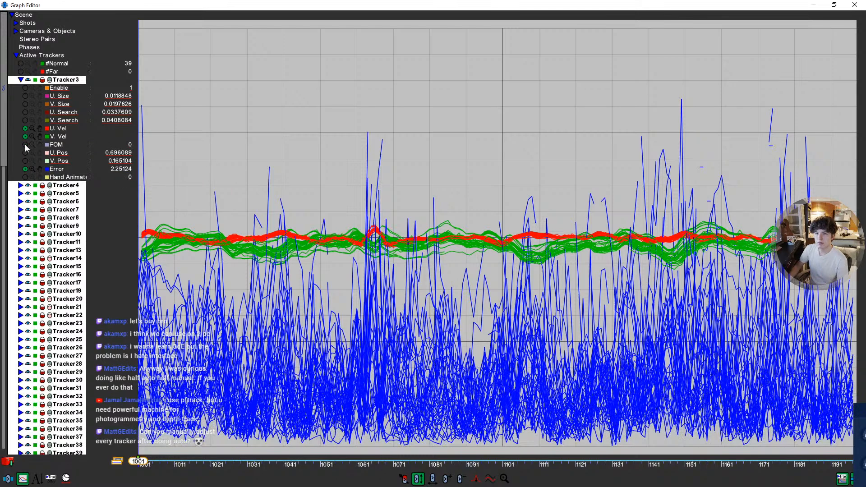
left_click(25, 168)
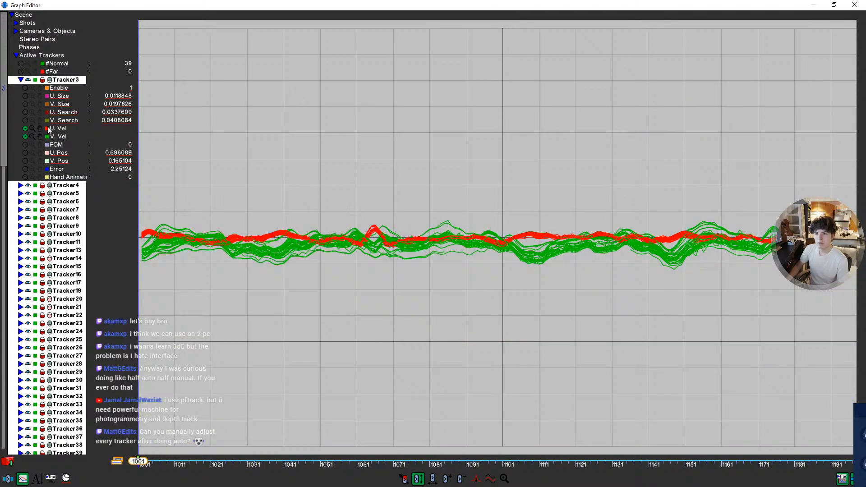
- Examine the tracker velocity curves closely around the bump between frames 1064 and 1073
scroll(305, 238, "up", 3)
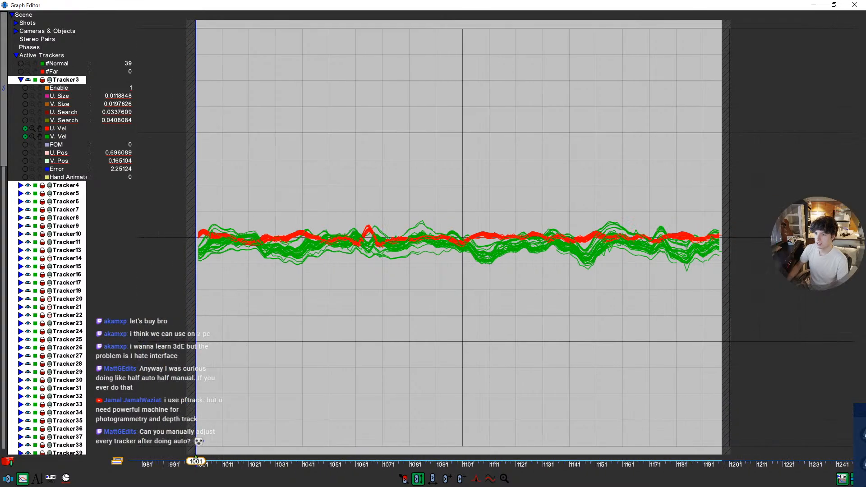
scroll(313, 242, "up", 1)
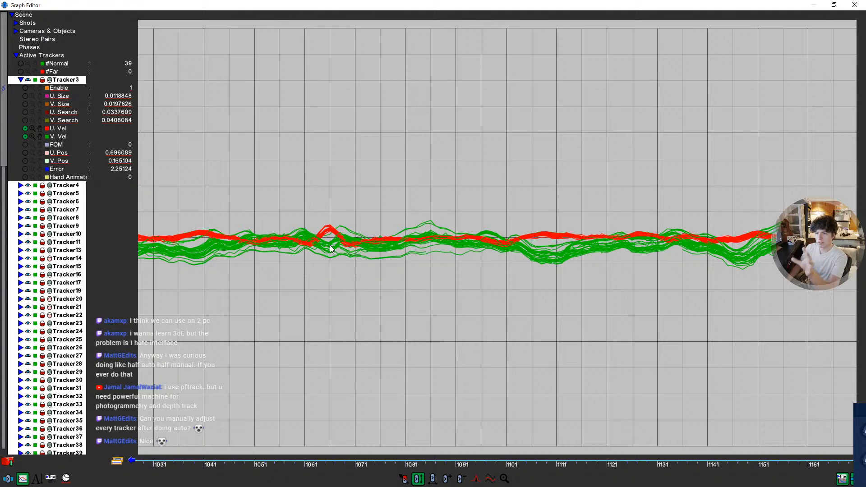
mouse_move(335, 250)
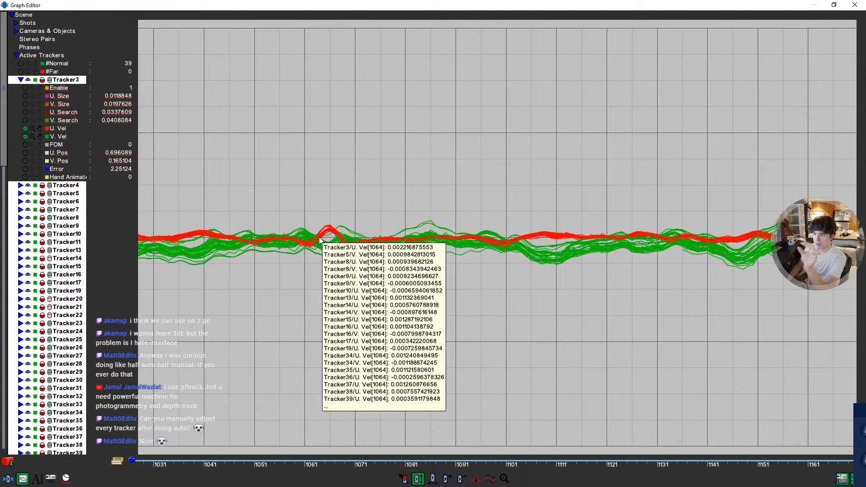
mouse_move(366, 238)
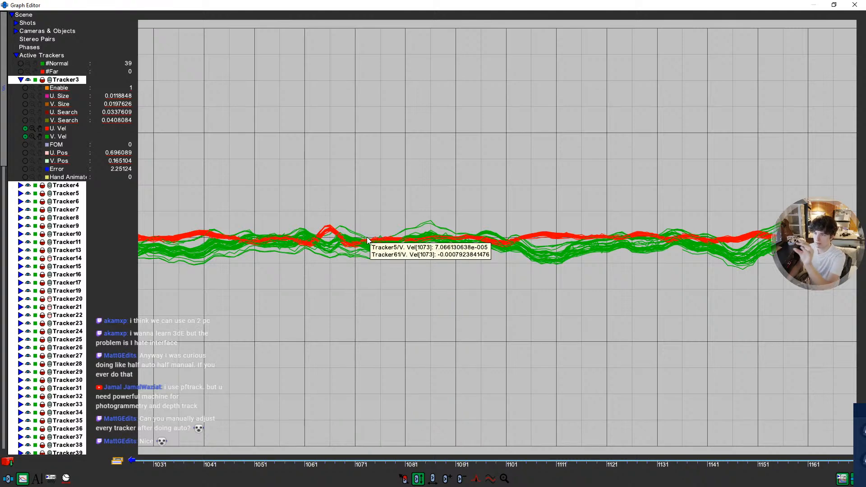
scroll(354, 171, "down", 2)
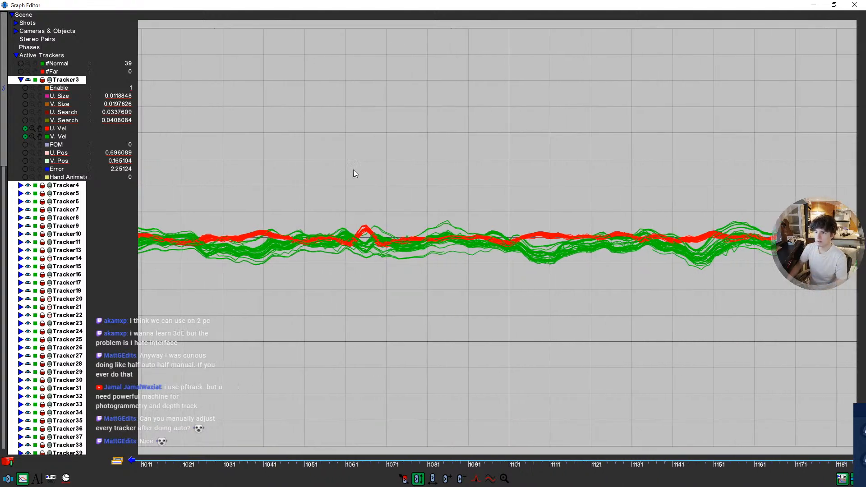
- Shrink the Graph Editor into a smaller floating window and place it beside the left-hand trees in the camera view
left_click_drag(404, 5, 423, 86)
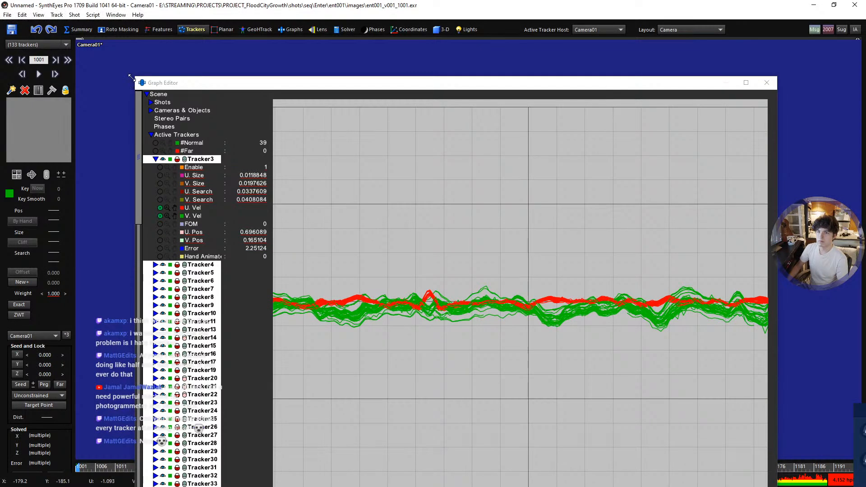
left_click_drag(141, 82, 363, 210)
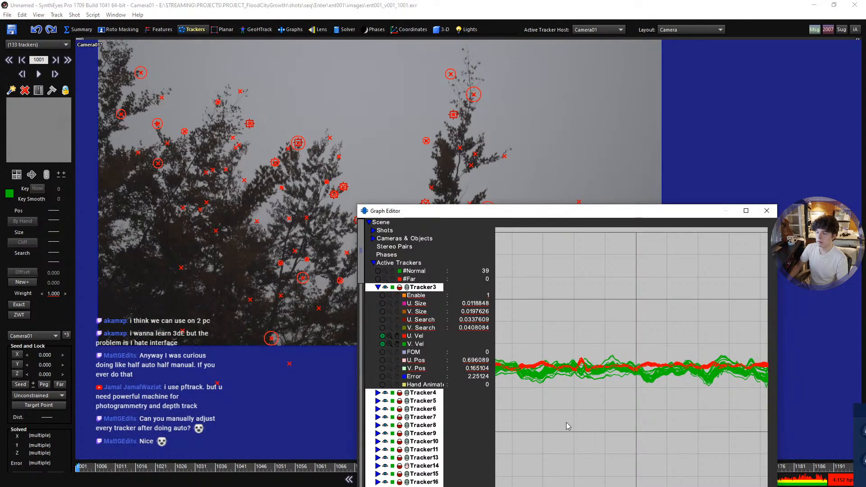
left_click_drag(574, 213, 625, 111)
middle_click_drag(352, 234, 313, 222)
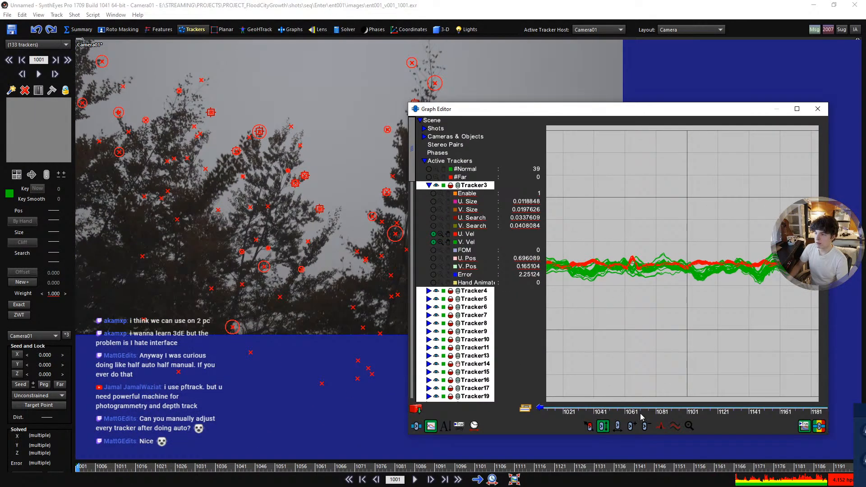
- Scrub from about frame 1063 to 1078, comparing the velocity curves with the footage, and inspect the curves after frame 1091
left_click_drag(618, 412, 632, 412)
scroll(632, 412, "up", 3)
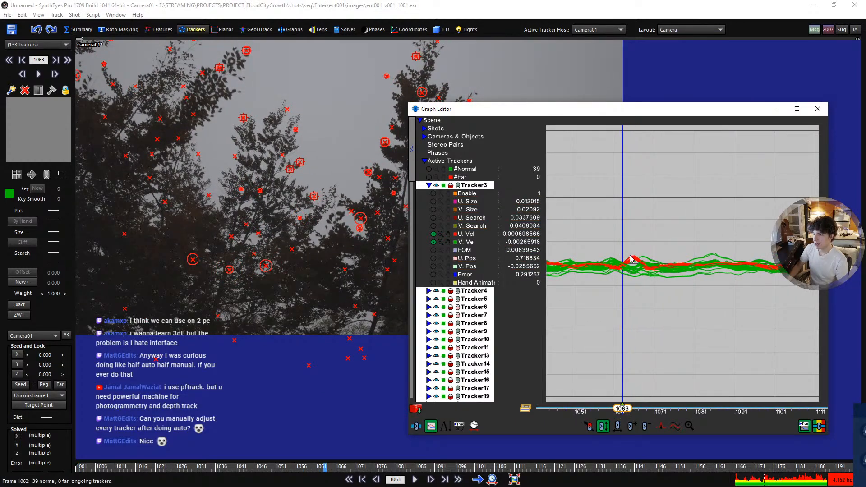
left_click_drag(623, 411, 683, 410)
scroll(764, 275, "down", 1)
middle_click_drag(764, 275, 656, 240)
scroll(655, 241, "down", 2)
scroll(656, 240, "up", 1)
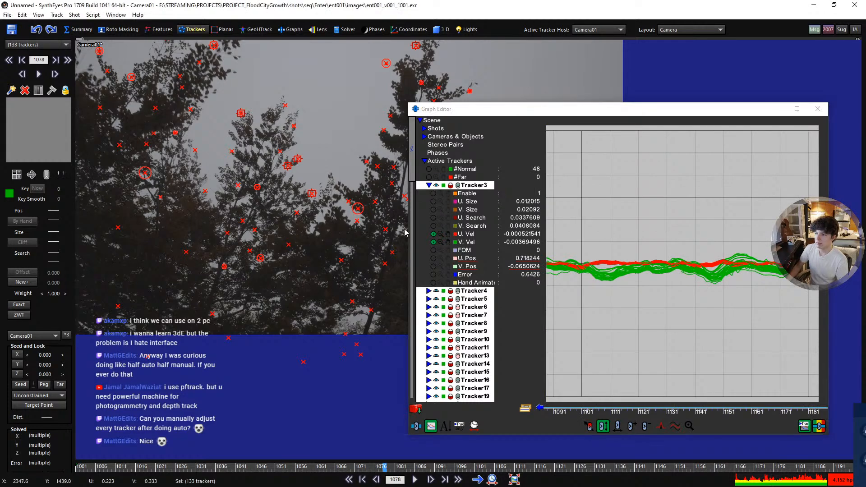
- Widen the Graph Editor window over the camera view and switch its graph background to dark
left_click_drag(409, 234, 181, 251)
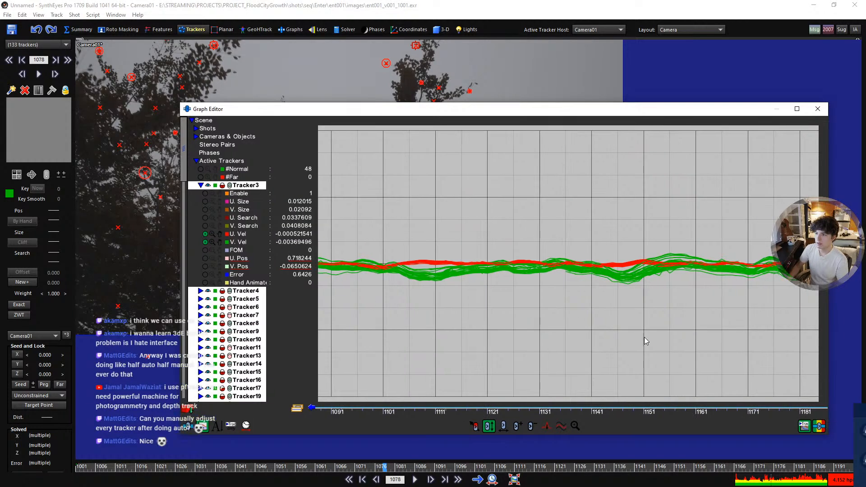
left_click(812, 428)
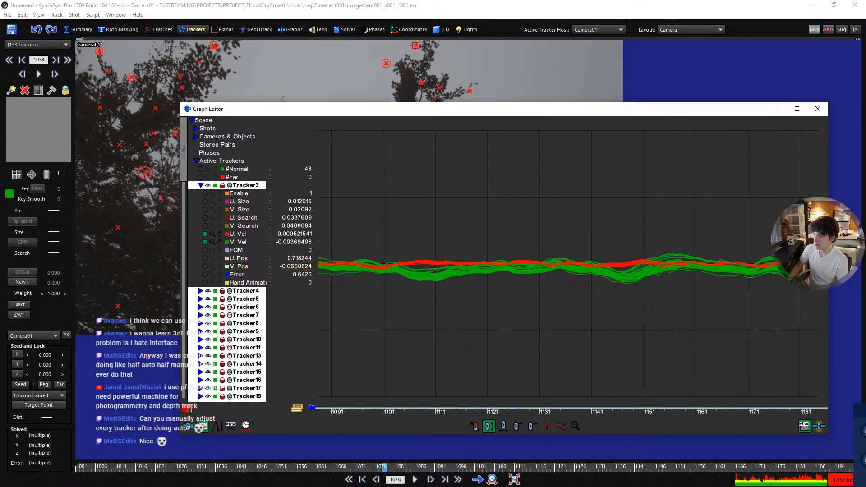
- Examine the trackers' velocity curves from about frame 1031 to 1196 for jitter
scroll(606, 276, "up", 3)
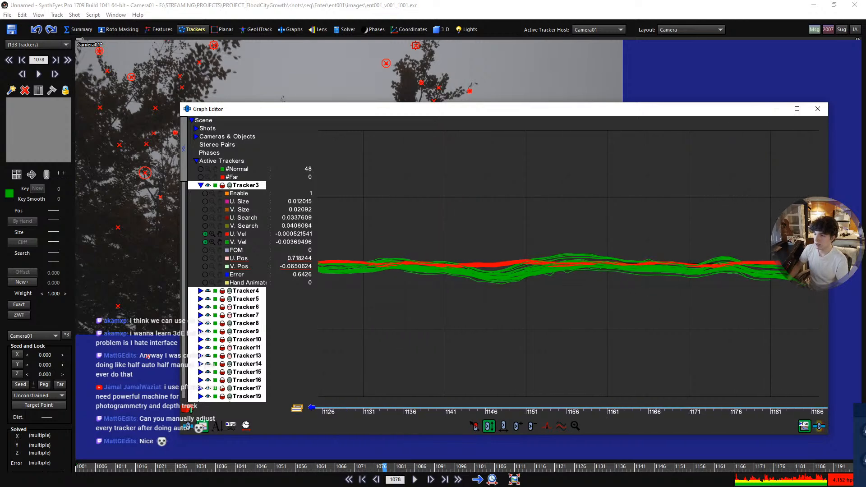
scroll(516, 271, "down", 3)
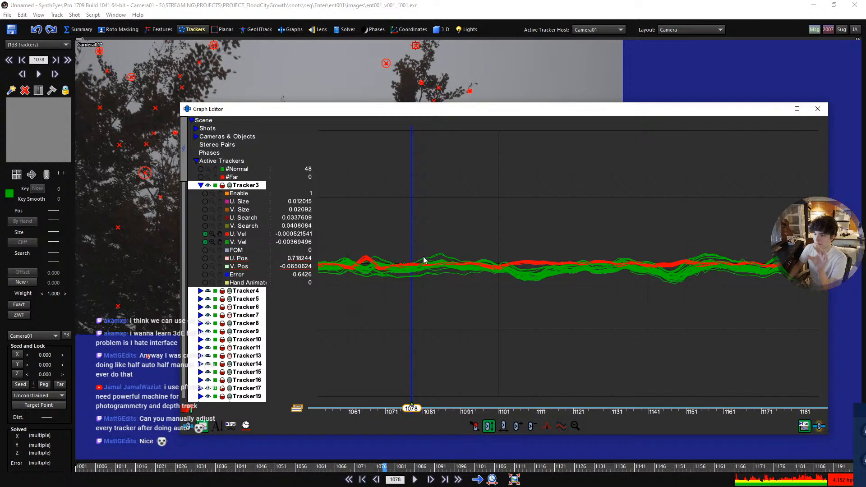
scroll(722, 266, "down", 2)
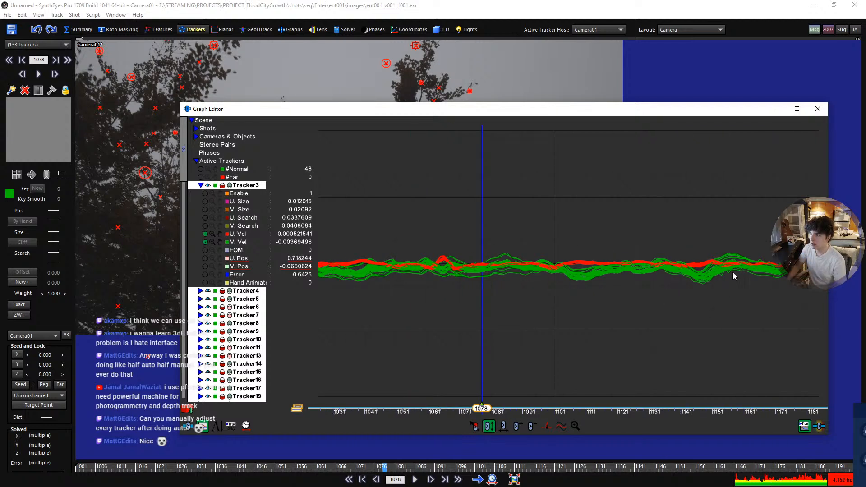
middle_click_drag(752, 281, 598, 285)
scroll(598, 284, "up", 4)
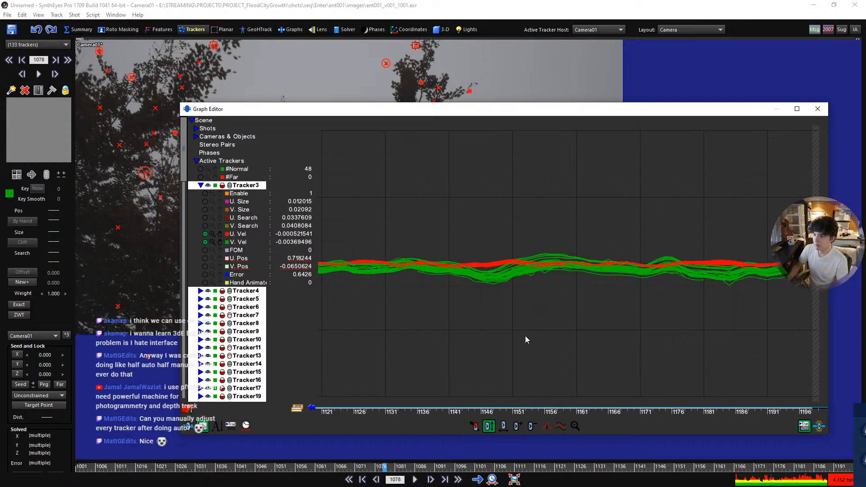
- Isolate the jittery tracker curve that starts near frame 1152, go to frame 1152, and collapse Tracker3's channels
left_click(560, 428)
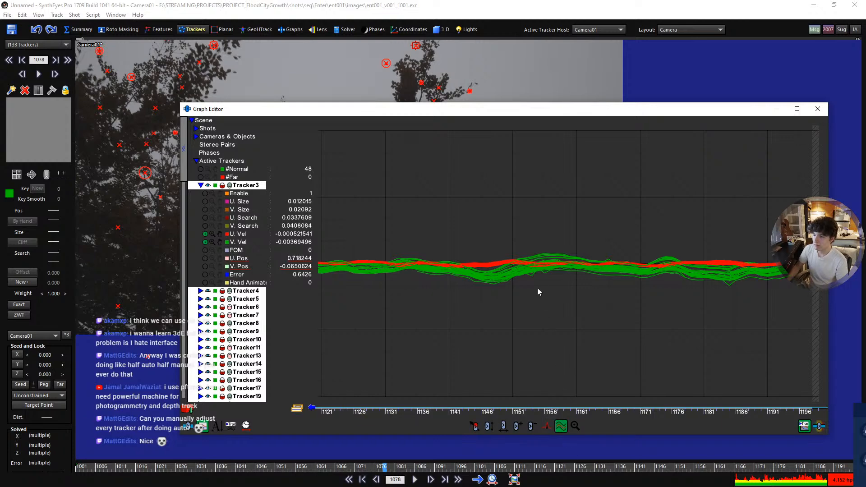
left_click(532, 274)
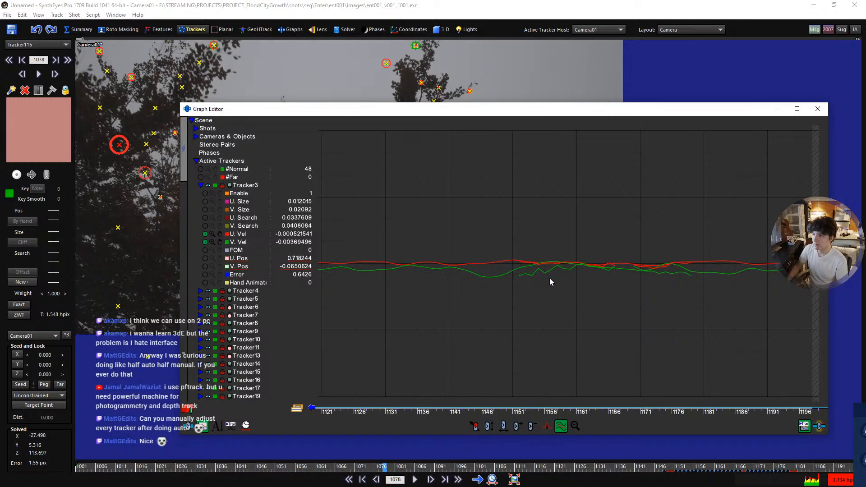
left_click(520, 411)
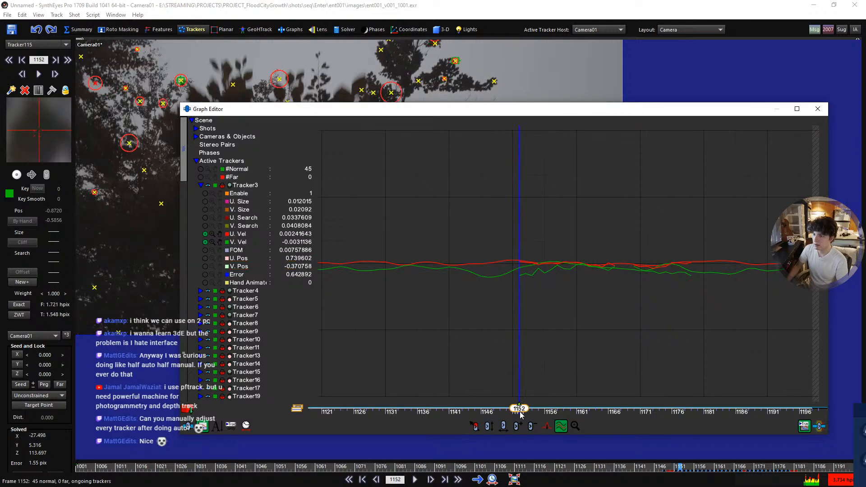
left_click(201, 185)
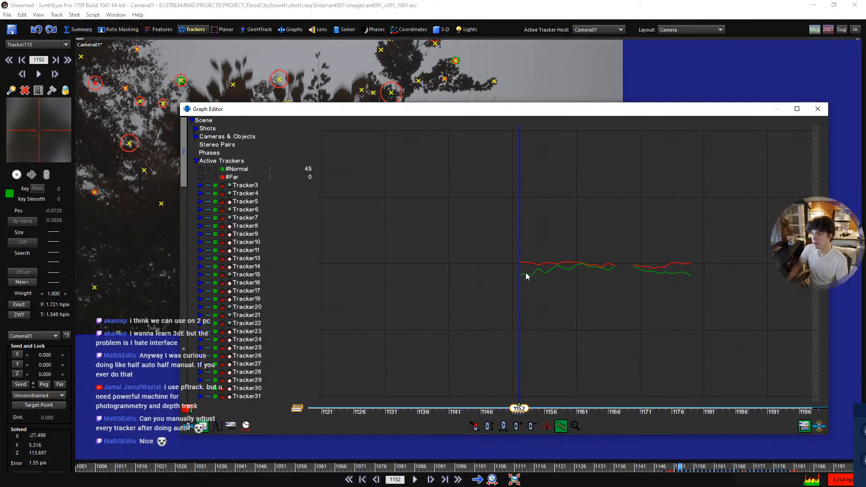
- Shrink the Graph Editor window and show the isolated tracker close up in the camera view
left_click_drag(180, 103, 512, 218)
scroll(294, 258, "down", 2)
key("5")
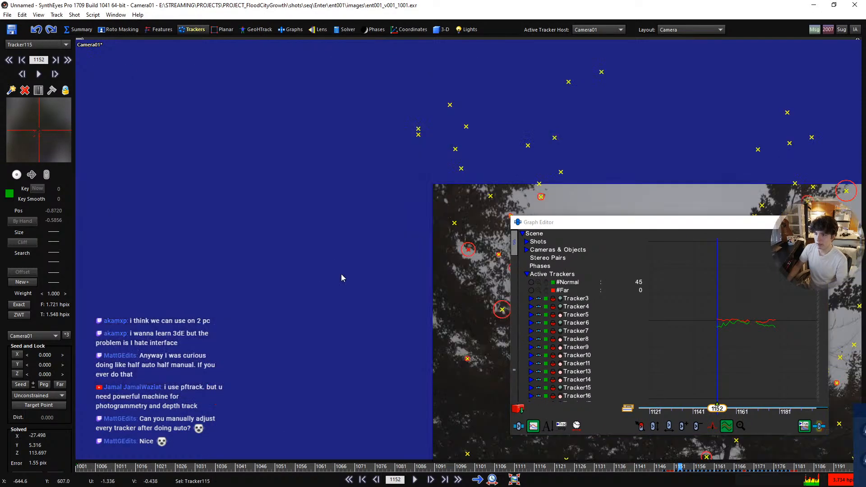
scroll(467, 276, "up", 6)
scroll(468, 278, "up", 2)
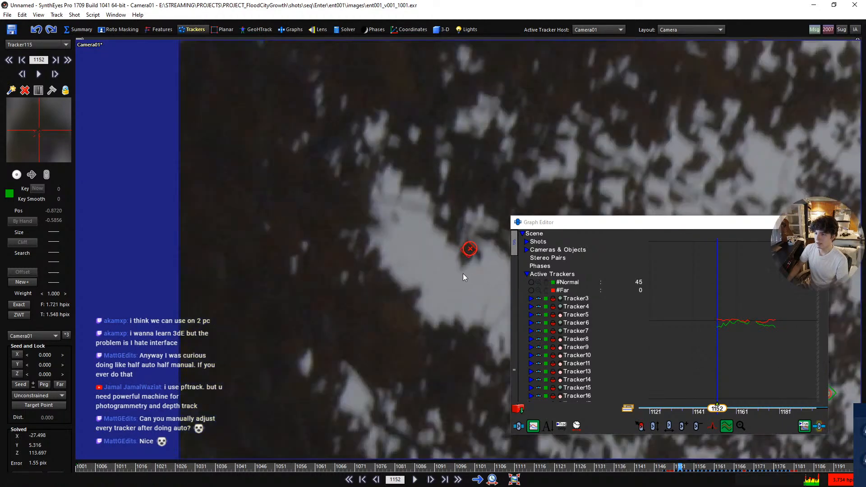
- Step back and forth around frames 1152 to 1159, comparing Tracker115's velocity curve with its position on the leaves
mouse_move(680, 468)
left_mouse_down()
mouse_move(704, 477)
mouse_move(692, 475)
left_mouse_up()
scroll(727, 290, "up", 3)
scroll(704, 319, "up", 2)
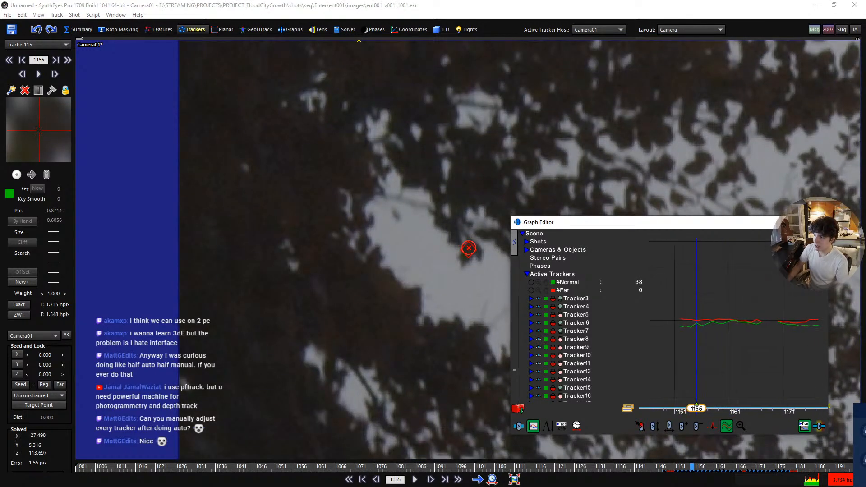
left_click_drag(698, 322, 693, 330)
key("Right")
key("Right")
key("Right")
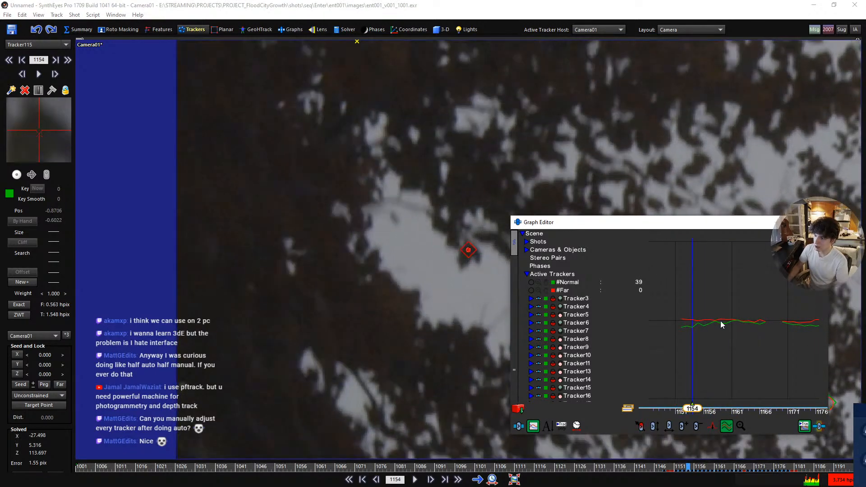
key("Left")
key("Left")
key("Right")
key("Left")
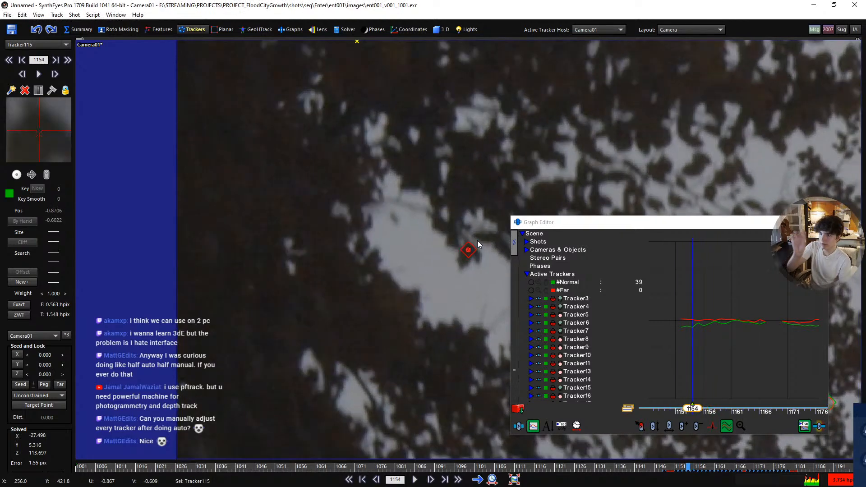
key("Right")
key("Right")
key("Right")
key("Left")
key("Left")
key("Left")
key("Left")
key("Right")
key("Right")
key("Right")
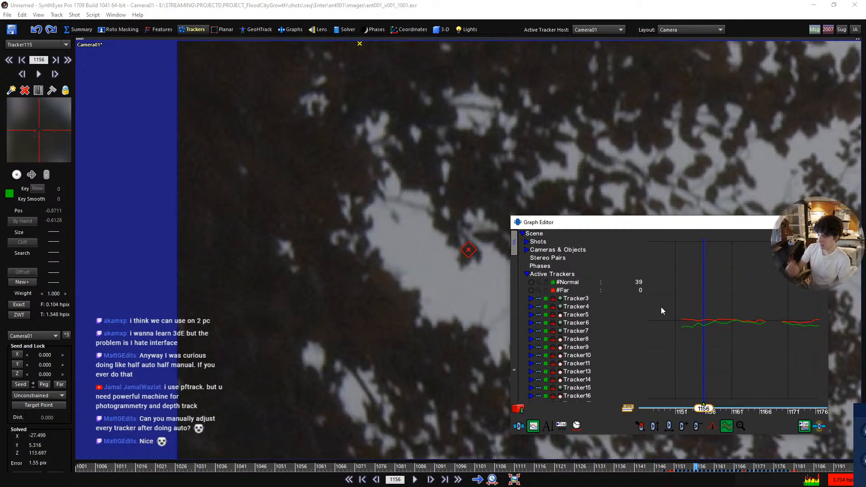
key("Right")
key("Right")
key("Right")
key("Left")
key("Left")
key("Left")
scroll(716, 336, "up", 2)
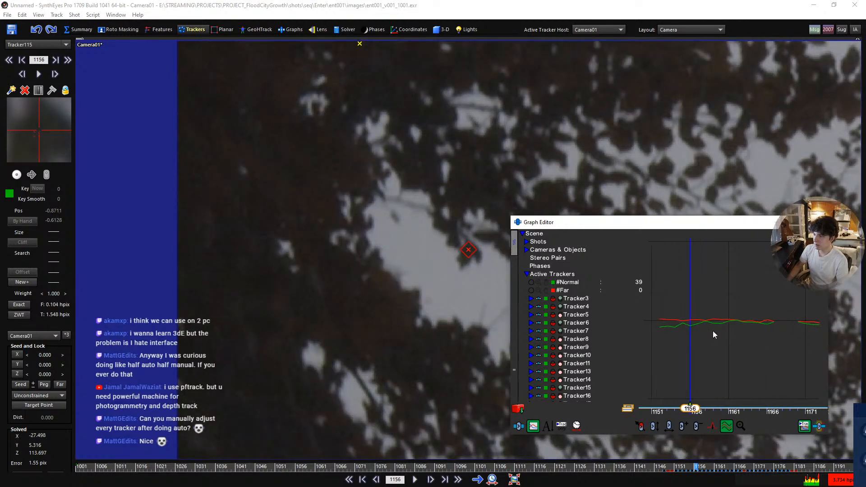
- Deglitch Tracker115's vertical velocity curve at the spikes between about frames 1153 and 1157
mouse_move(469, 242)
left_click(713, 426)
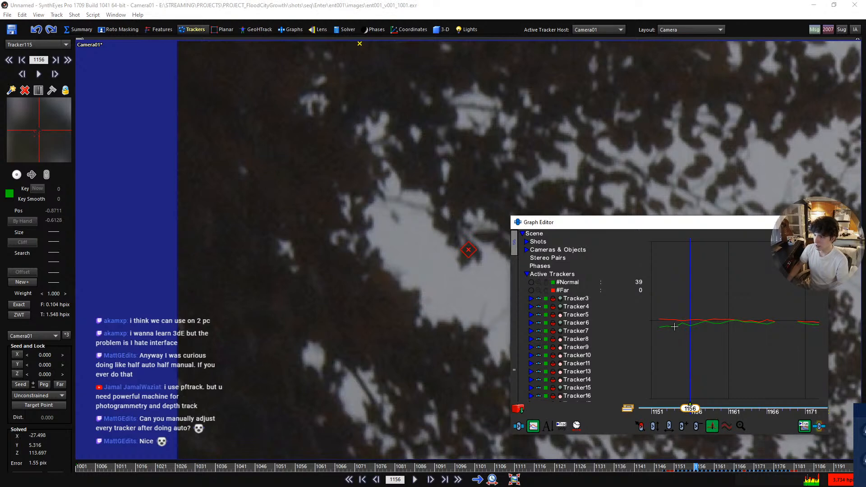
left_click(699, 325)
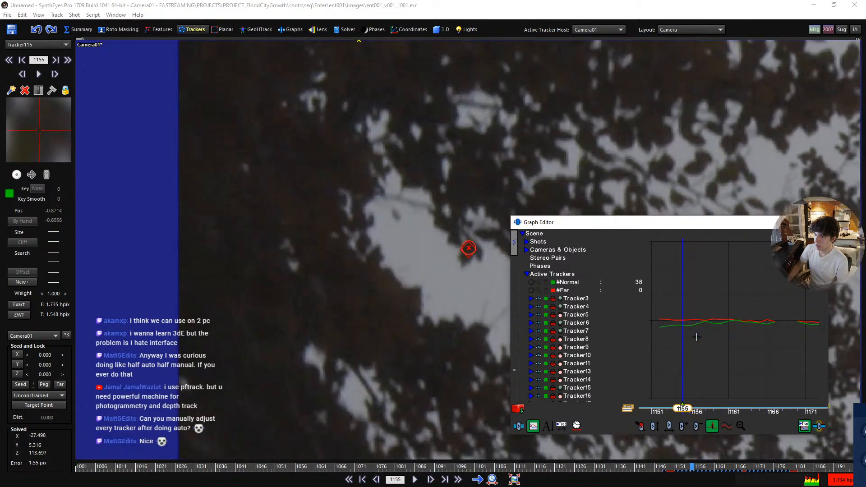
left_click(688, 326)
left_click(687, 325)
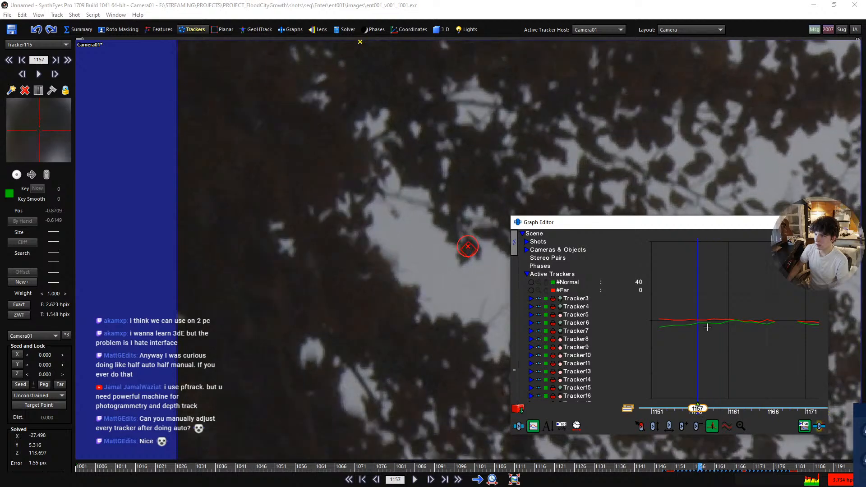
- Step forward to about frame 1163 and back to 1153, checking Tracker115 against the footage
key("d")
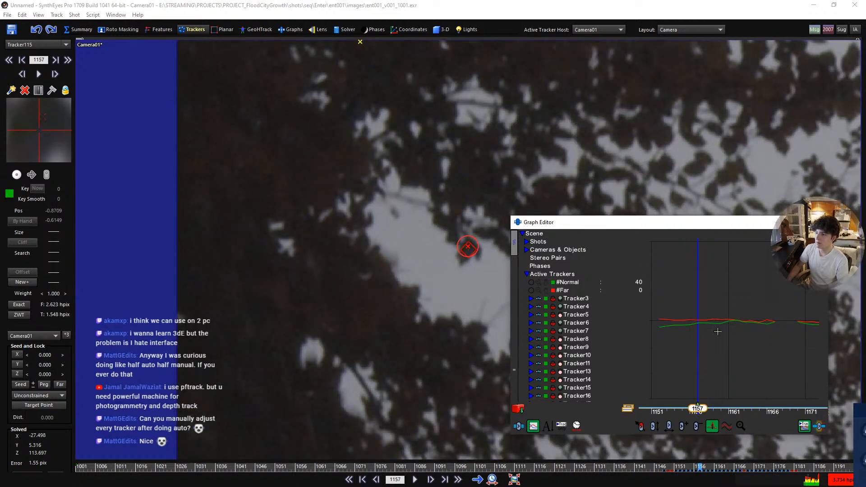
key("d")
key("d")
key("d")
key("d")
key("d")
key("d")
key("s")
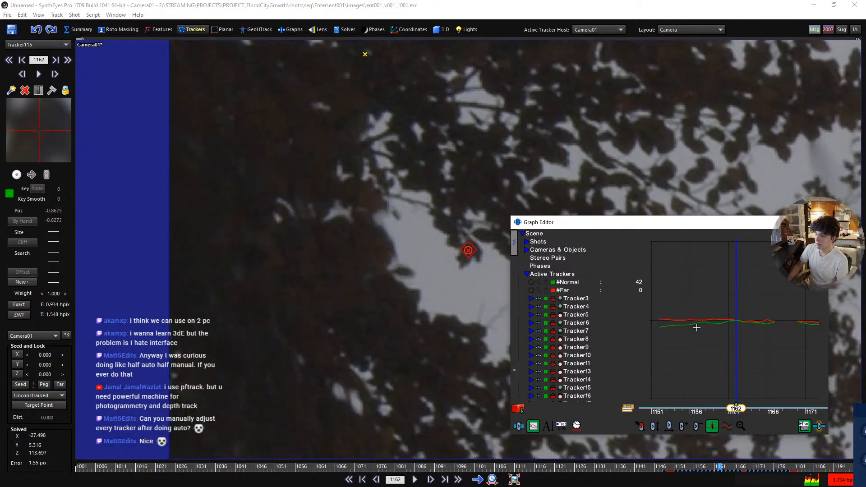
key("s")
key("s")
key("s")
key("s")
key("s")
key("s")
key("s")
key("s")
key("s")
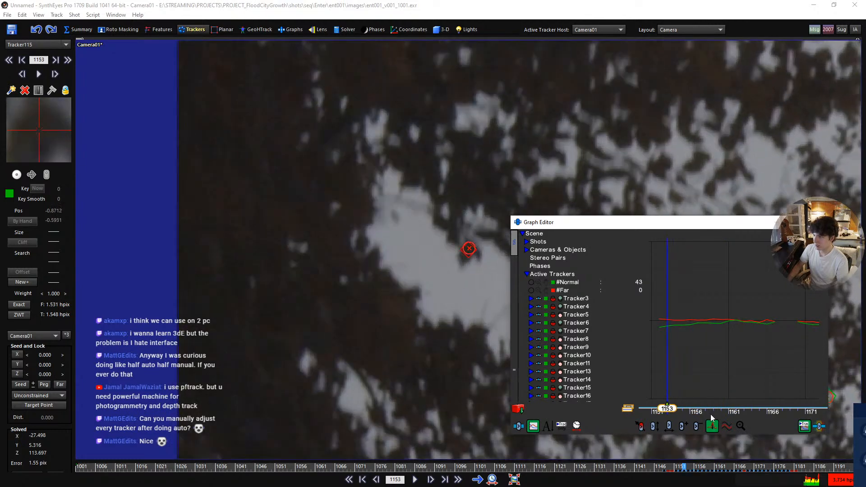
- Go to frame 1159 and delete Tracker115 from the tree foliage
left_click(710, 414)
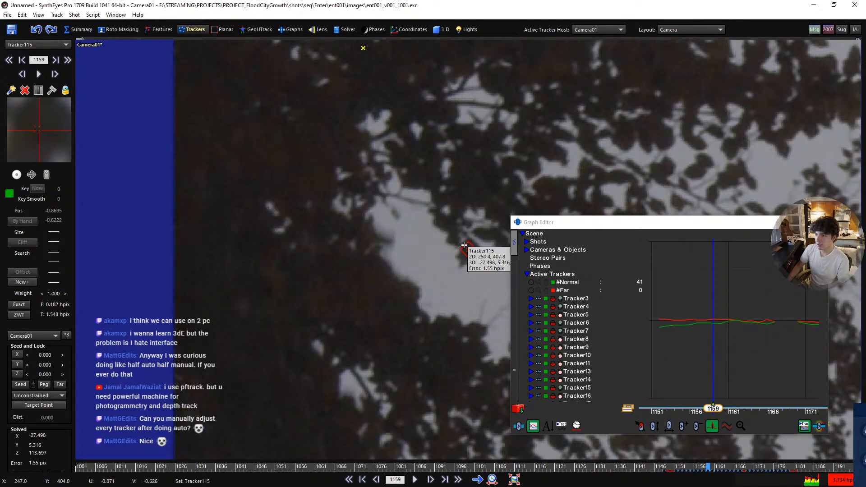
key("Delete")
scroll(360, 199, "down", 5)
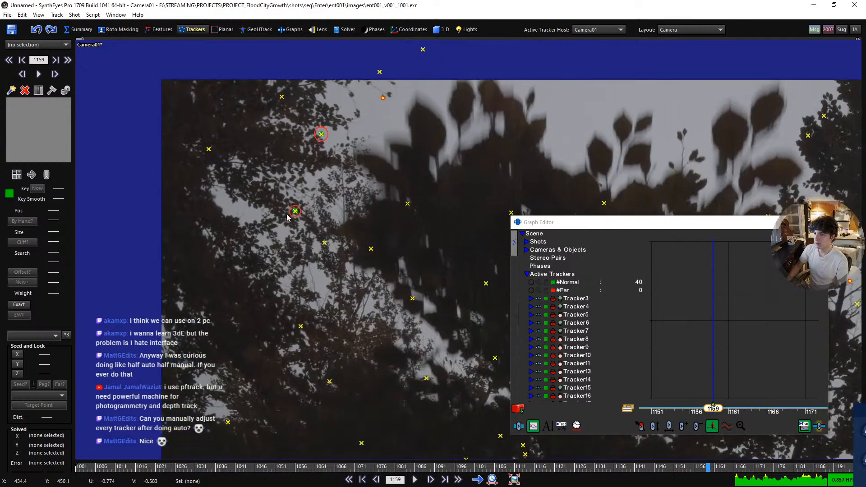
- Enlarge the Graph Editor over the camera view and display all trackers' velocity curves across the whole shot
left_click_drag(535, 222, 197, 104)
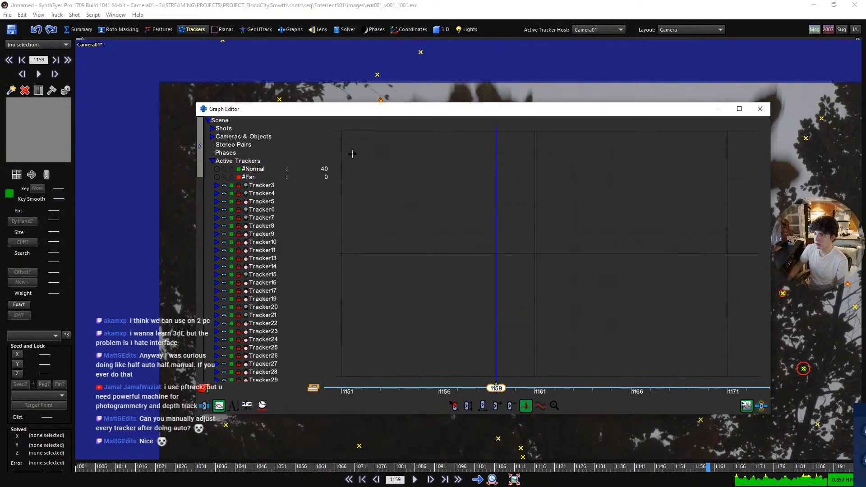
left_click_drag(416, 114, 438, 145)
key("ctrl+a")
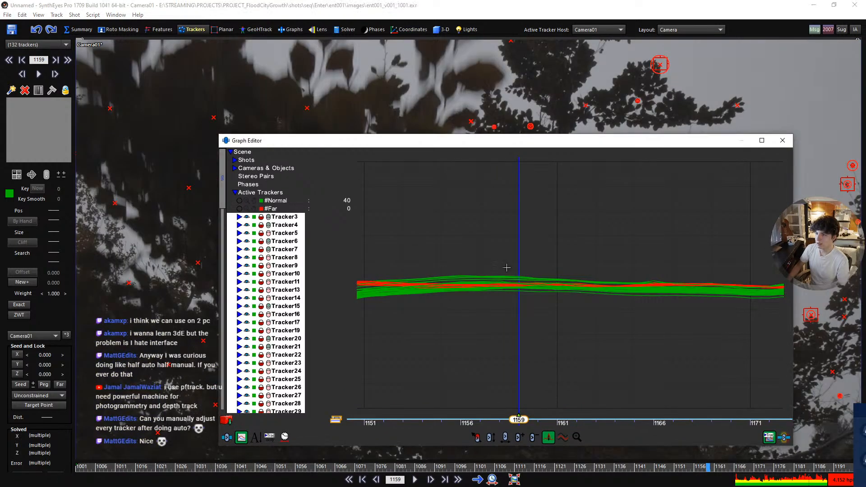
scroll(603, 296, "down", 3)
scroll(591, 301, "down", 5)
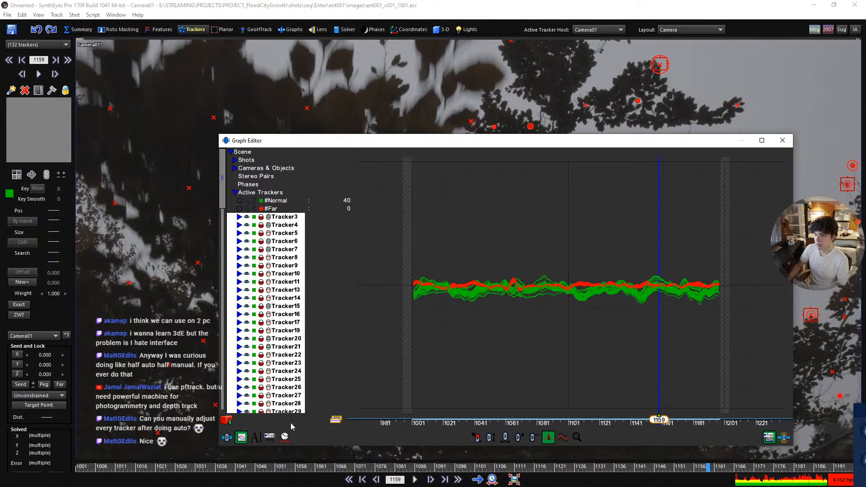
- Auto-scale the velocity curves vertically through Tracker3's U. Vel channel, and collapse its channel list
left_click(239, 218)
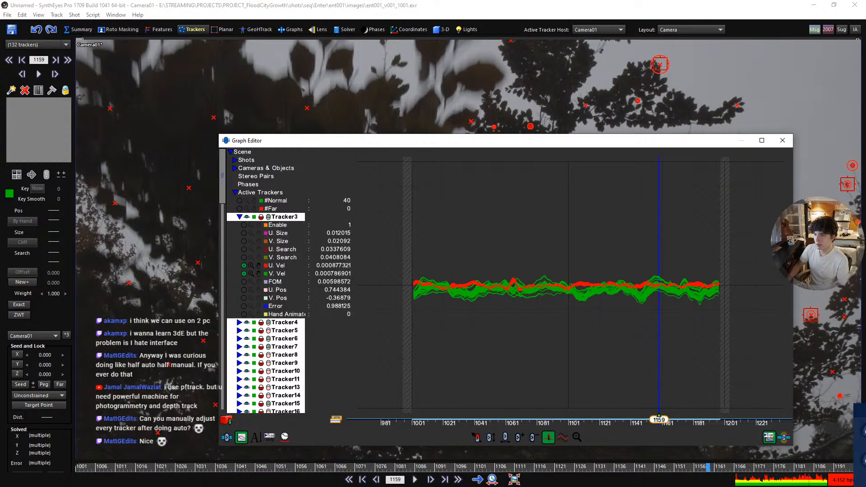
left_click(258, 267)
left_click(239, 218)
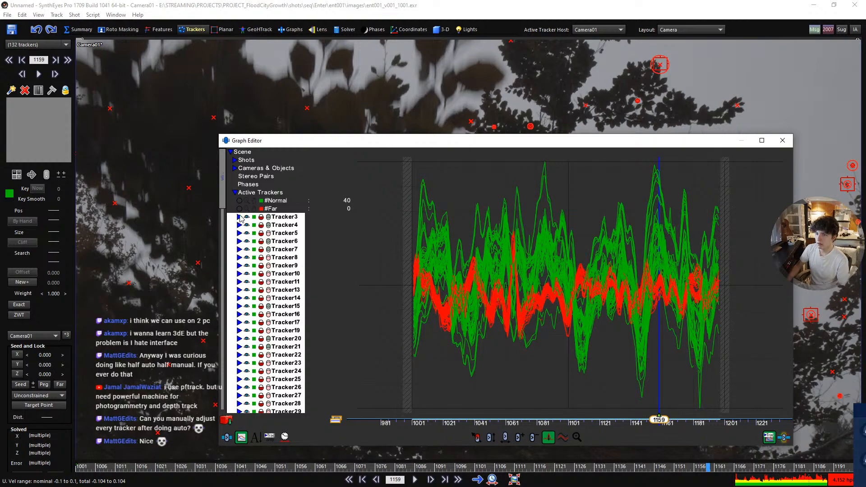
- Examine the motion curves of all selected trackers between frames 1146 and 1181 for irregular spikes
scroll(556, 260, "up", 5)
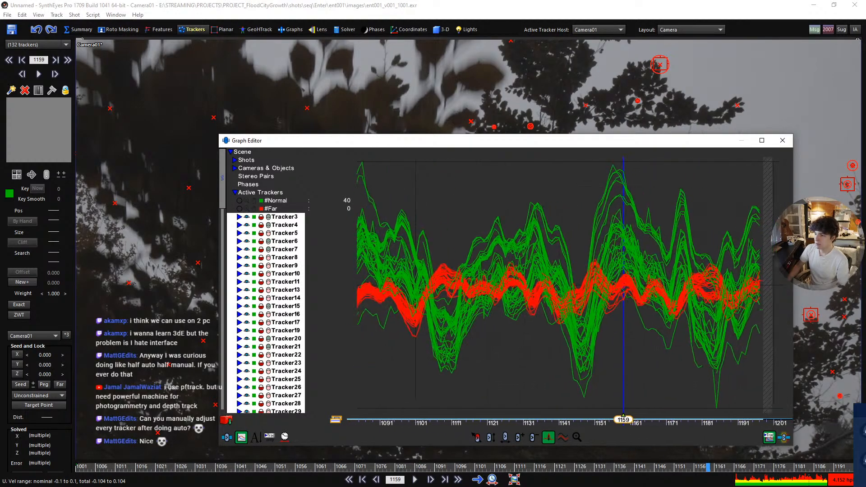
middle_click_drag(672, 303, 595, 268)
scroll(593, 263, "up", 3)
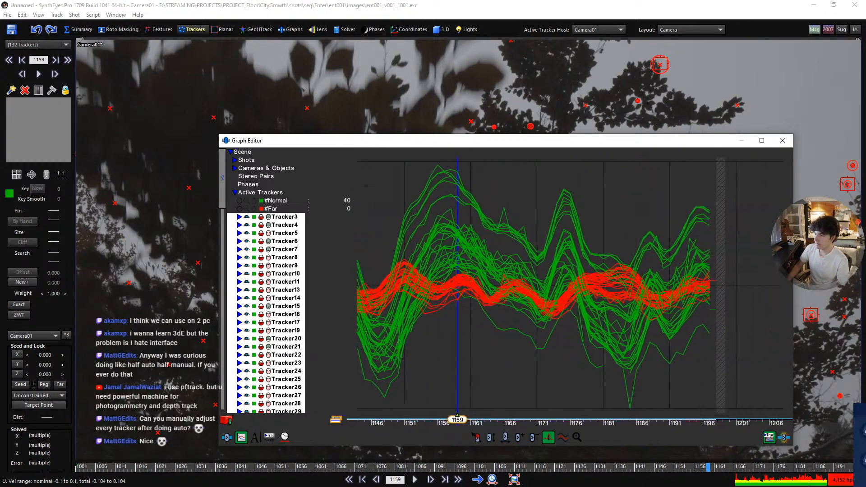
scroll(589, 266, "up", 2)
scroll(582, 352, "up", 1)
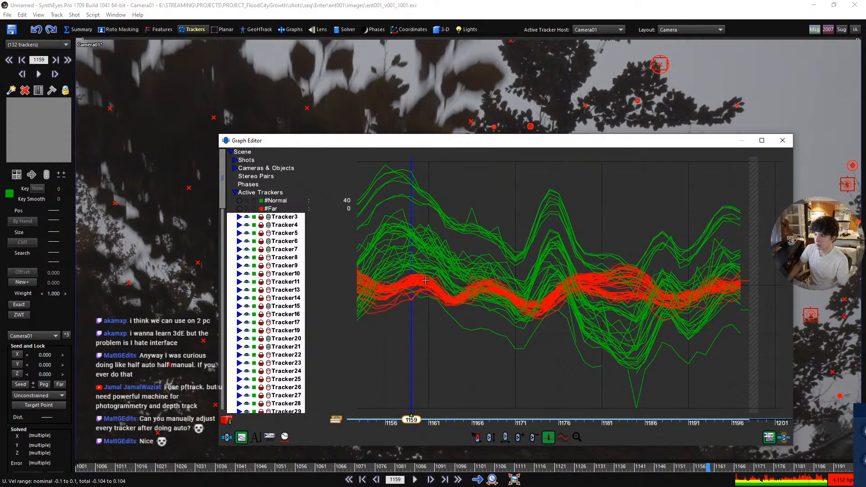
scroll(472, 213, "up", 3)
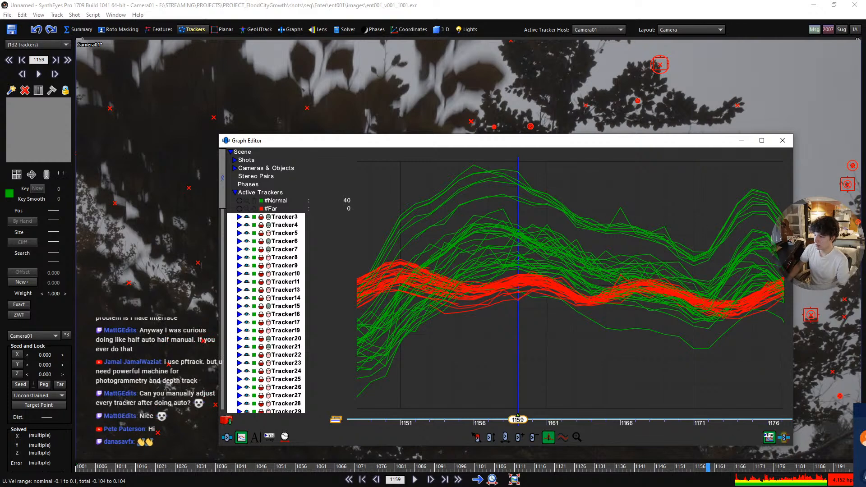
middle_click_drag(637, 228, 614, 226)
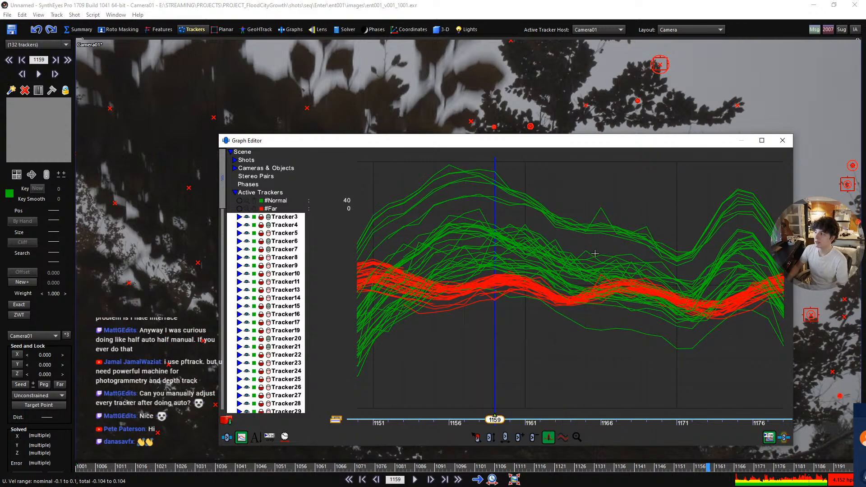
scroll(572, 342, "up", 2)
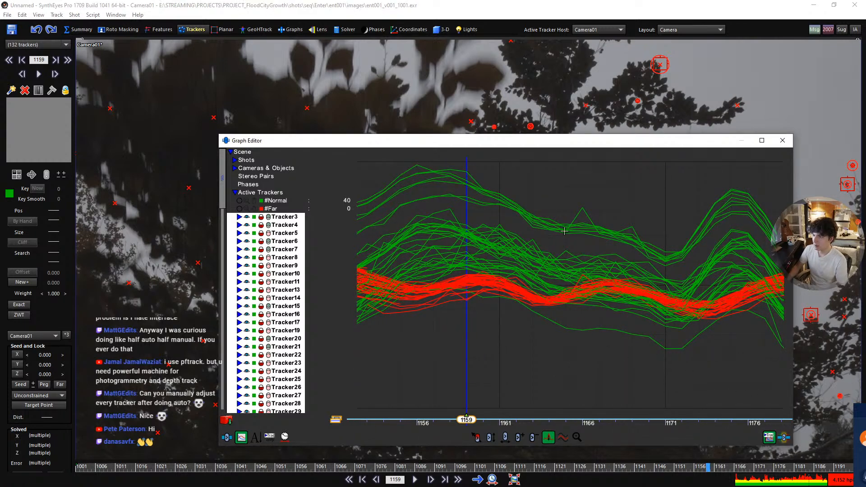
scroll(564, 231, "down", 3)
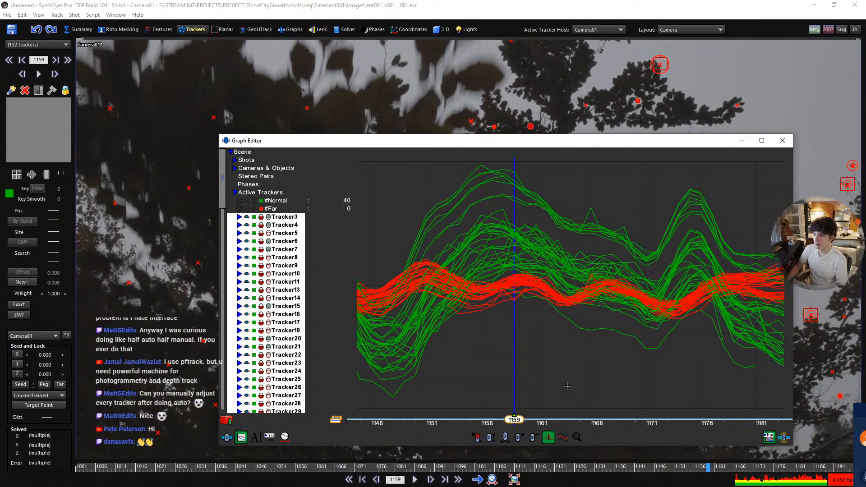
- Isolate the tracker whose curve spikes near frame 1166 and shrink the Graph Editor to uncover the camera view
left_click(560, 439)
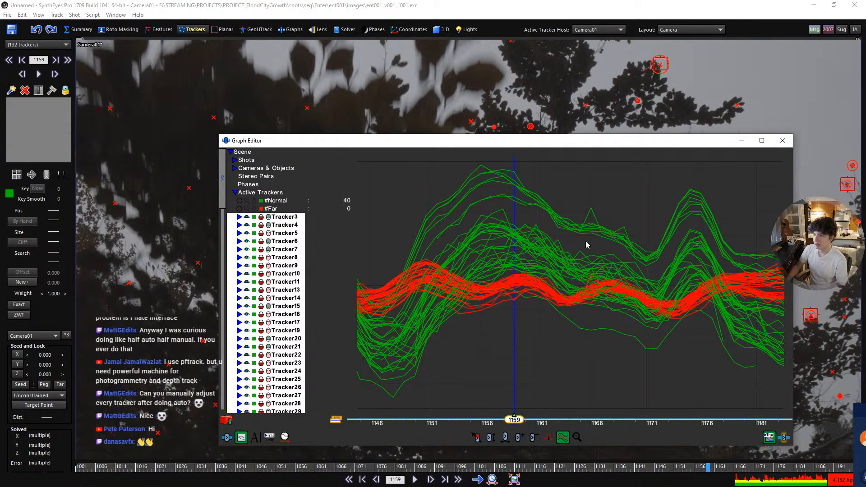
left_click(591, 214)
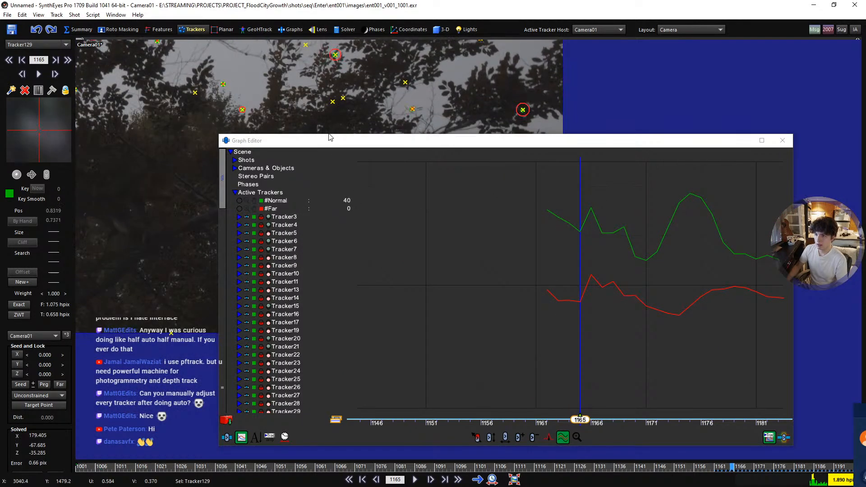
left_click_drag(219, 134, 420, 185)
left_click_drag(476, 190, 528, 199)
- Move the Graph Editor clear of the selected tracker in the camera view and go to frame 1163
key("t")
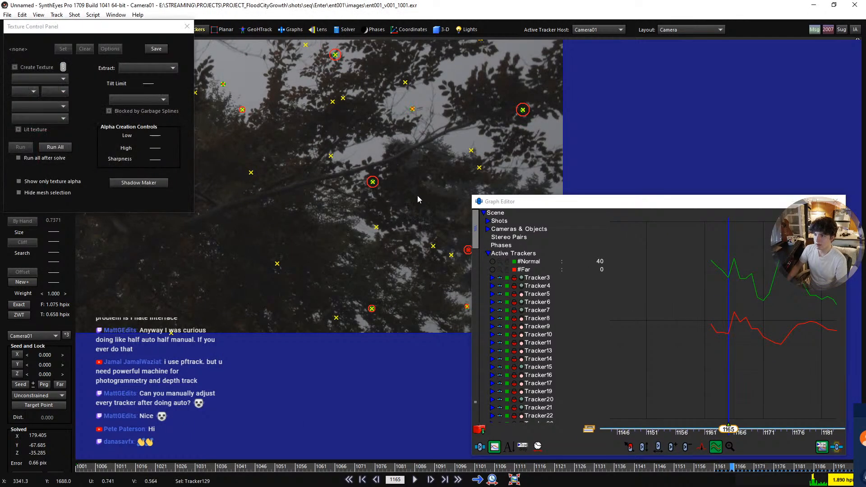
left_click(188, 26)
scroll(388, 226, "up", 3)
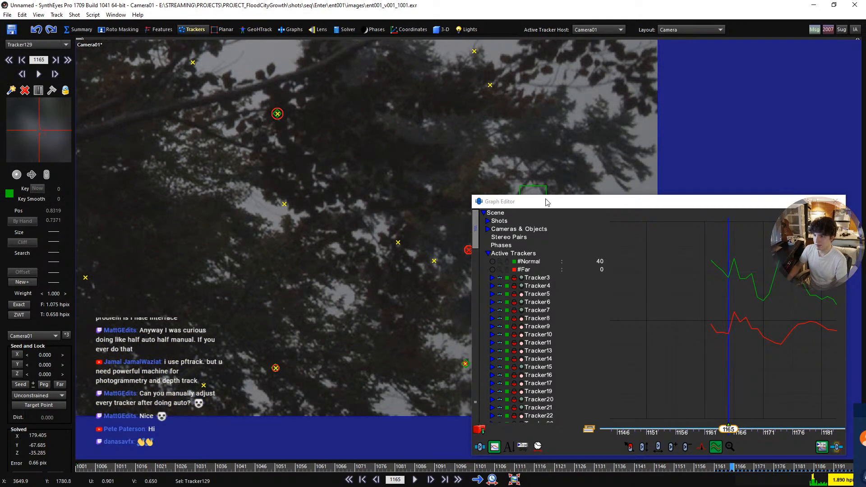
left_click_drag(547, 199, 538, 332)
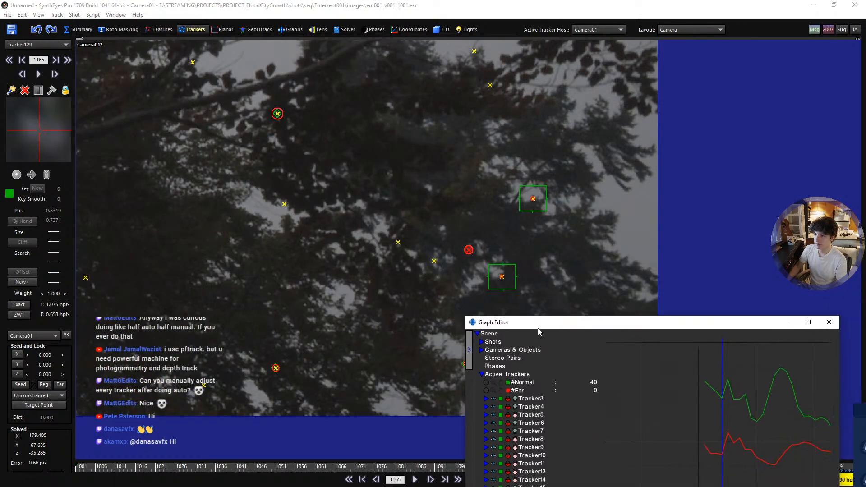
left_click_drag(137, 465, 726, 480)
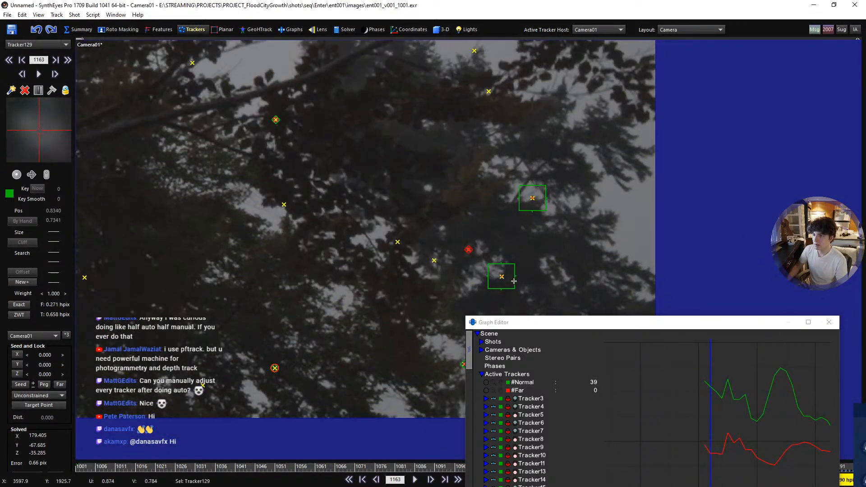
- Step back and forth between frames 1163 and 1172 to compare the selected tracker with the footage up close
scroll(484, 262, "up", 5)
key("Right")
key("Right")
key("Right")
key("Left")
key("Left")
key("Left")
key("Right")
key("Right")
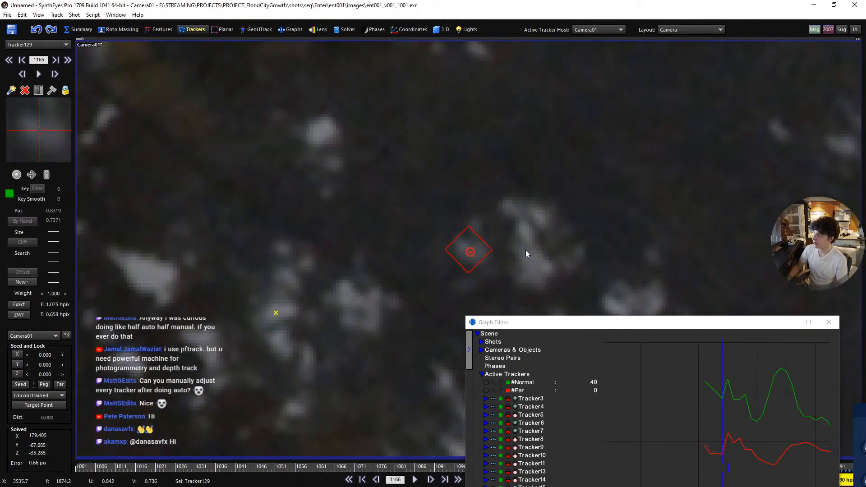
key("Left")
key("Right")
key("Right")
key("Right")
key("Right")
key("Right")
key("Right")
key("Right")
key("Right")
key("Right")
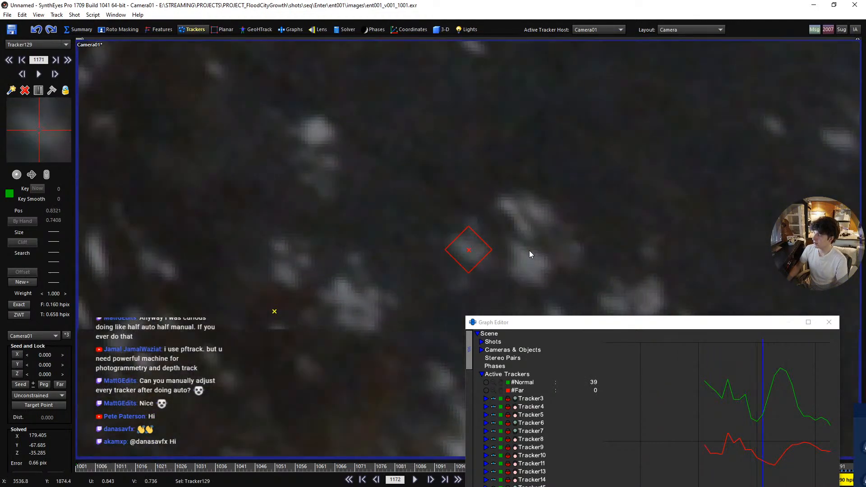
key("Left")
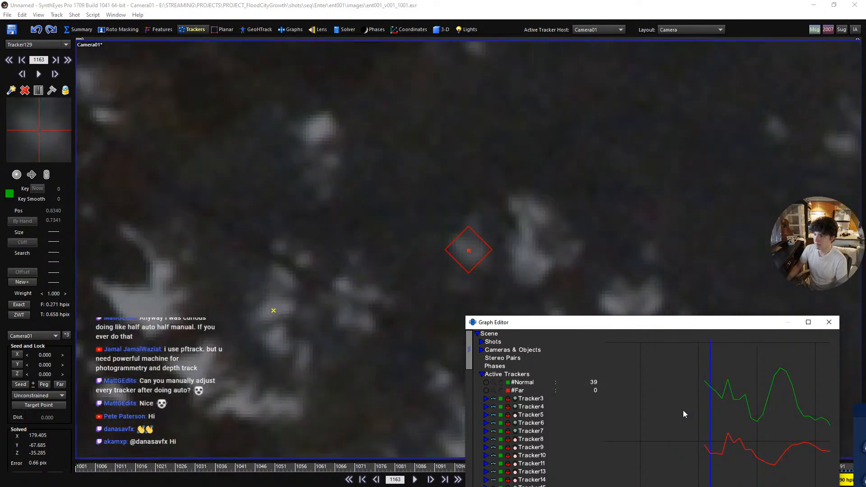
- Shrink the Graph Editor beside the tracker and deglitch the tracker's curves around frames 1165 to 1167
left_click_drag(682, 322, 688, 65)
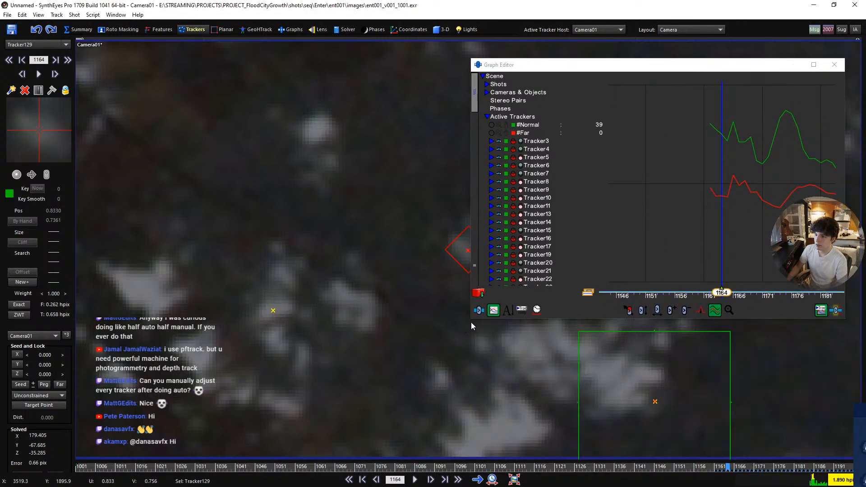
left_click_drag(471, 319, 503, 269)
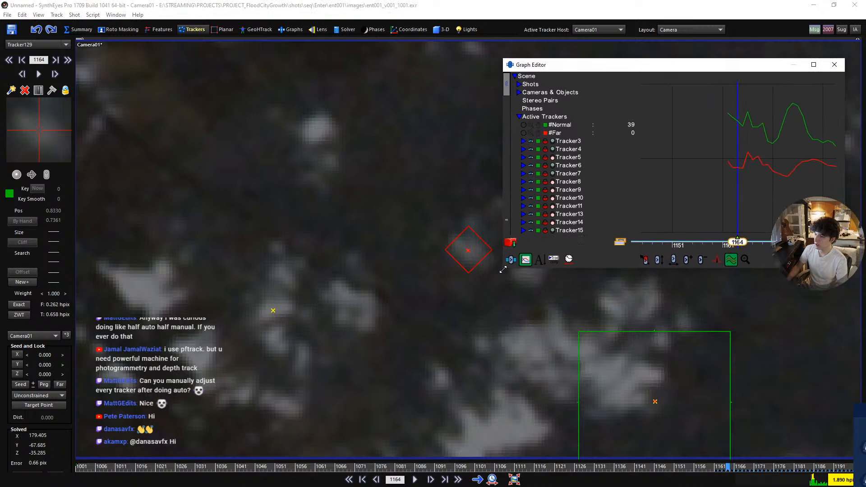
left_click(717, 260)
left_click(743, 133)
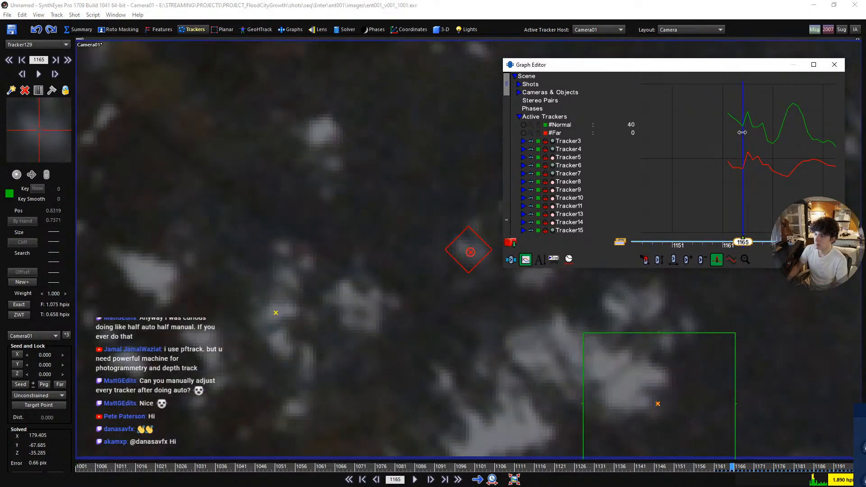
key("Right")
left_click(748, 113)
key("Left")
key("Left")
key("Right")
left_click(748, 122)
left_click(752, 119)
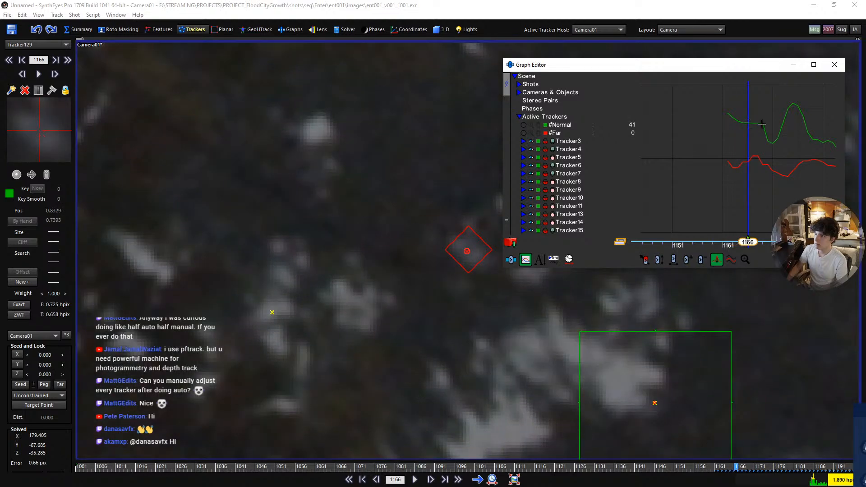
- Continue deglitching the selected tracker's curves through frames 1168 to 1170
key("Right")
key("Right")
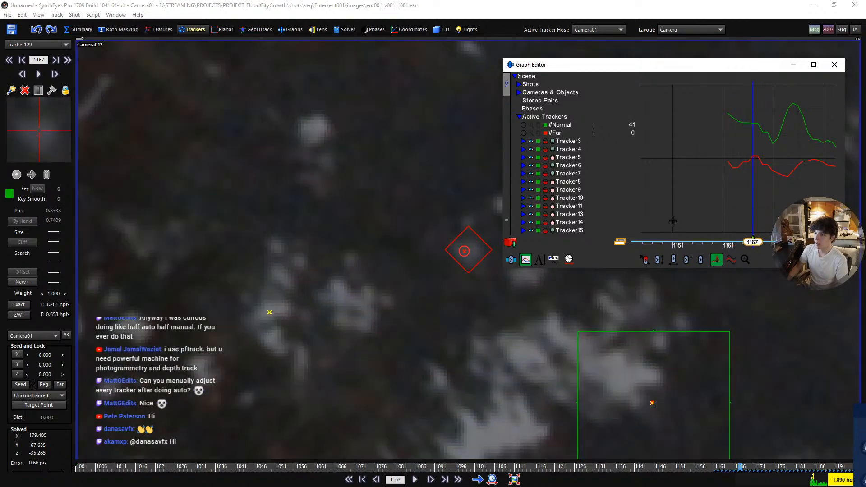
key("Right")
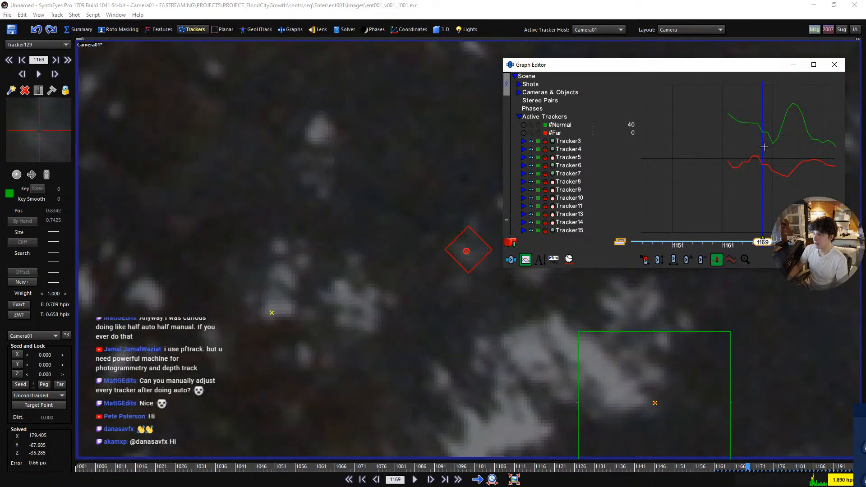
key("Right")
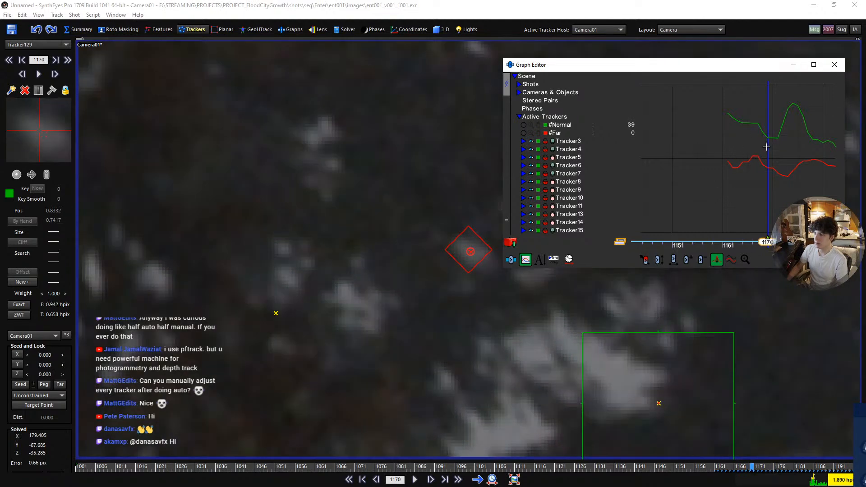
- Step between frames 1163 and 1173 to check the smoothed tracker against the footage
key("Right")
key("Right")
key("Right")
key("Left")
key("Left")
key("Left")
key("Left")
key("Left")
key("Left")
key("Left")
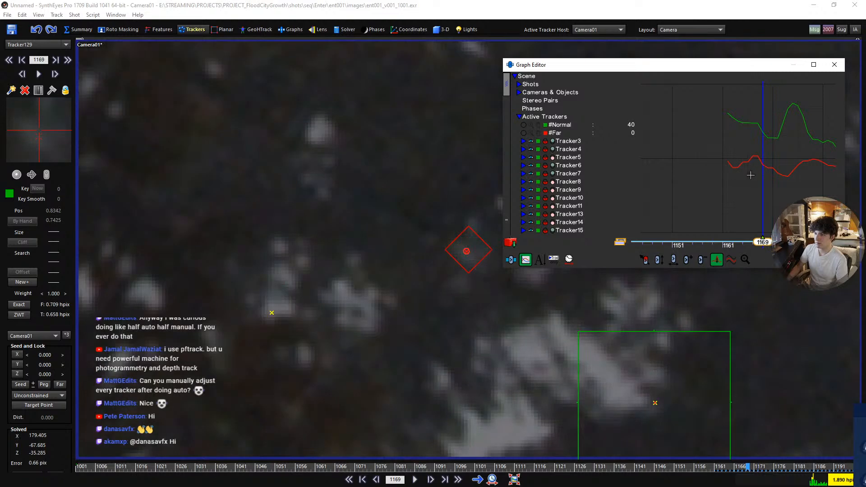
key("Left")
key("Left")
key("Left")
- Unlock the selected tracker, step it forward from frame 1163 to 1172, and lock it again
left_click(471, 243)
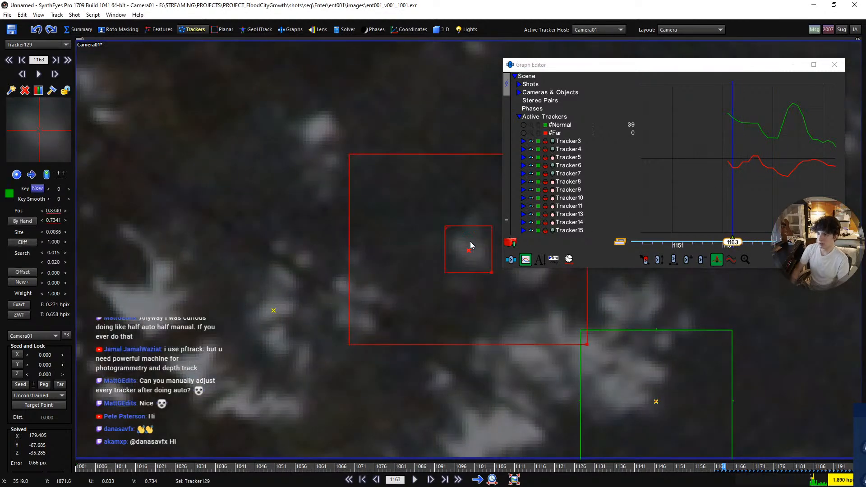
key("Right")
key("Right")
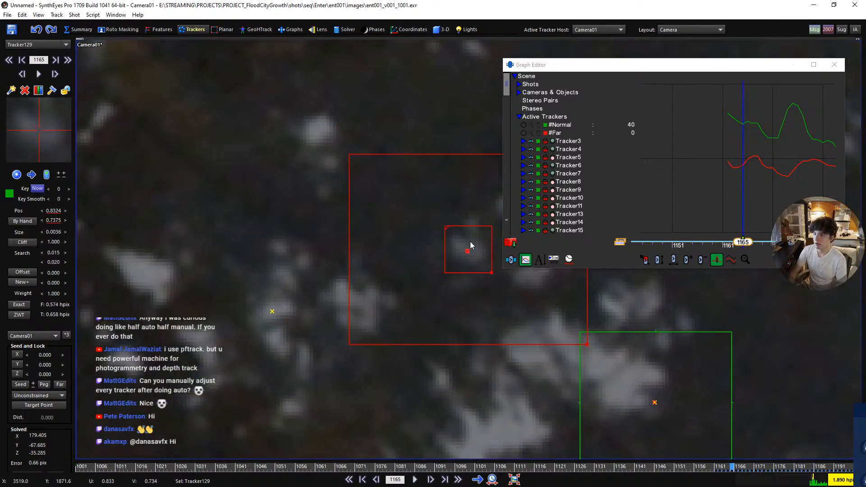
key("Right")
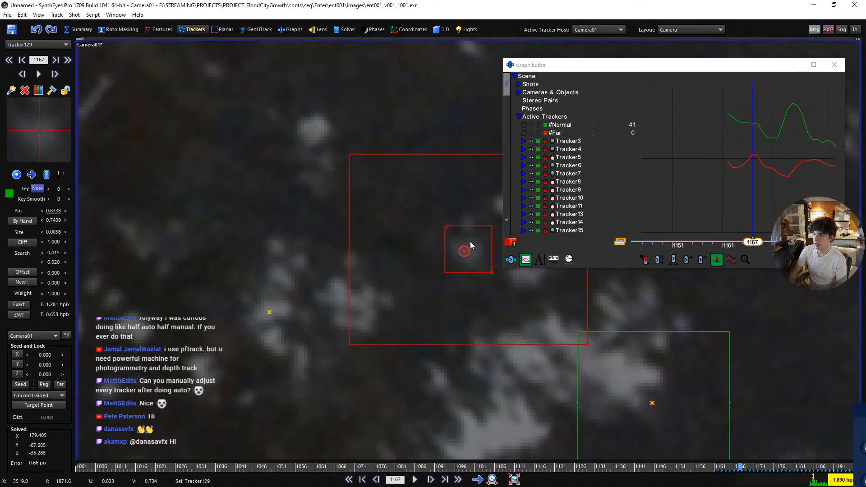
key("Right")
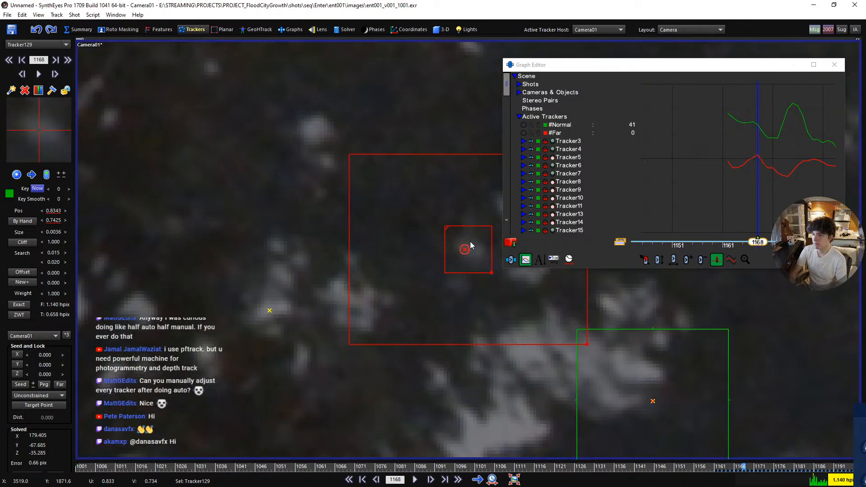
key("Right")
key("Right")
key("Right")
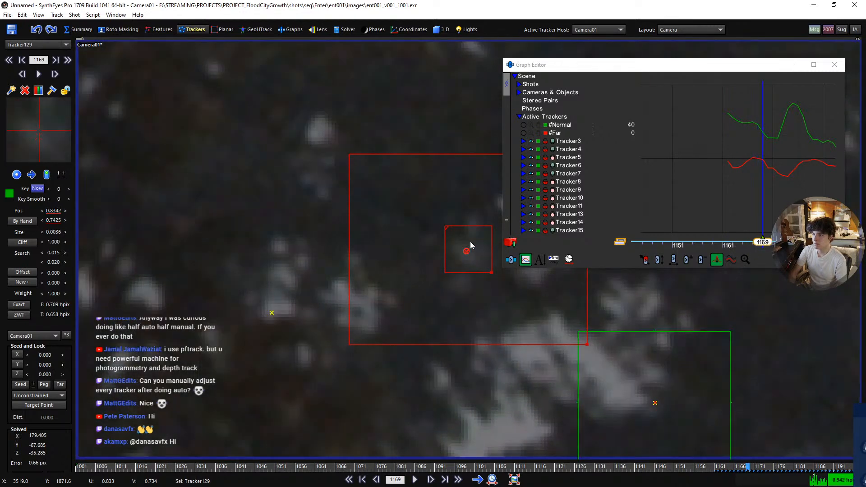
key("Right")
key("Right")
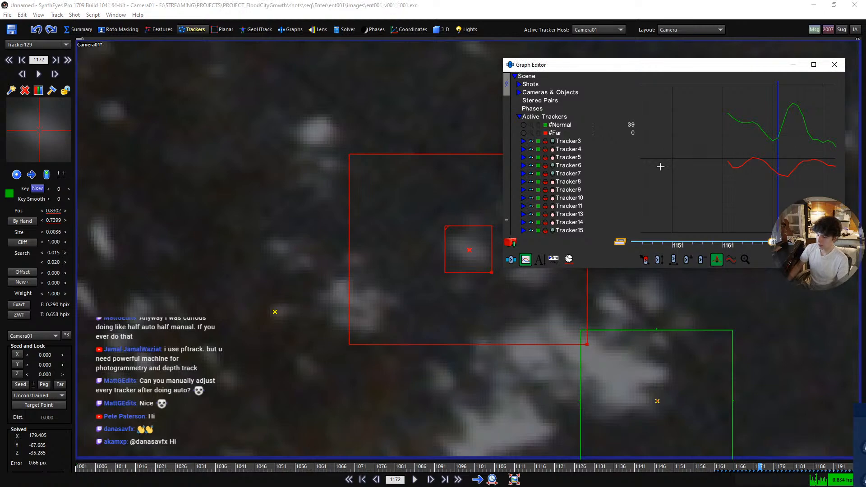
key("l")
- Step the shot back to frame 1147 to inspect the area before the corrected tracker's range
key("Left")
key("Left")
key("Left")
key("Left")
key("Left")
key("Left")
key("Left")
key("Left")
key("Left")
key("Left")
key("Left")
key("Left")
key("Left")
key("Left")
key("Left")
key("Left")
key("Left")
key("Left")
key("Left")
key("Left")
- Play the shot from its start to frame 1115 to review all trackers across the footage
scroll(415, 278, "down", 5)
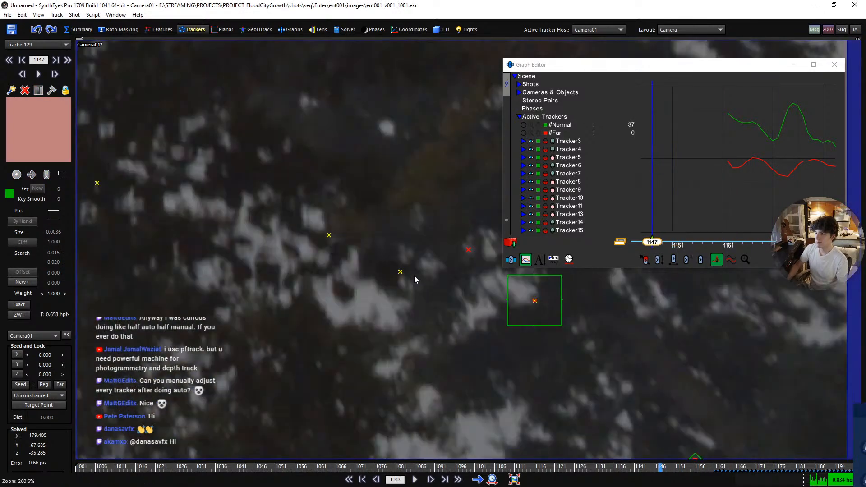
scroll(415, 279, "down", 8)
middle_click_drag(271, 189, 441, 301)
key("shift+a")
scroll(432, 281, "up", 2)
scroll(430, 280, "down", 2)
key("space")
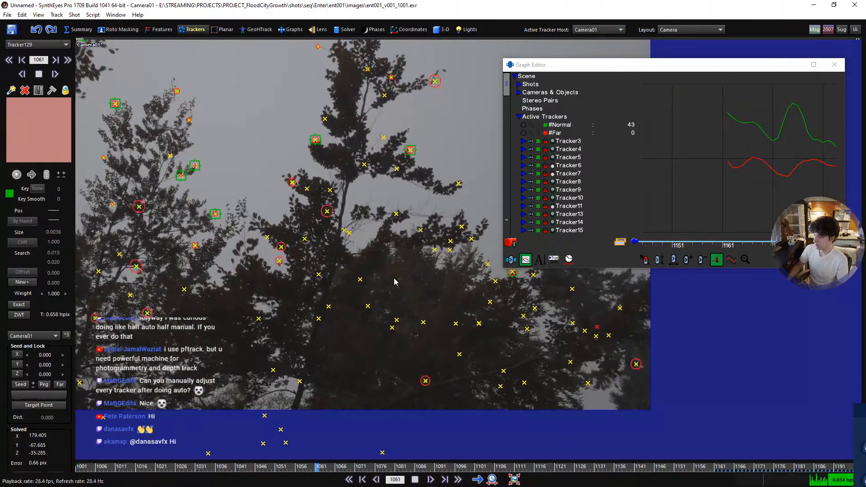
key("space")
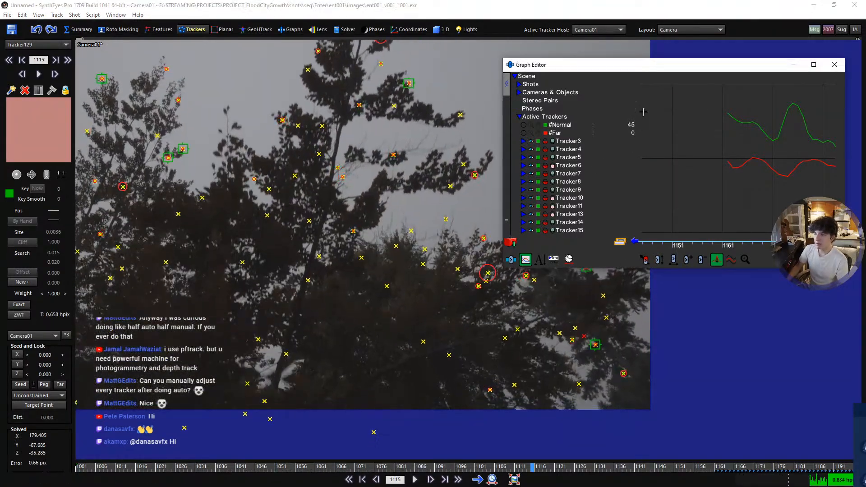
- Close the Graph Editor and select all trackers in the camera view
left_click_drag(803, 67, 675, 197)
left_click(707, 196)
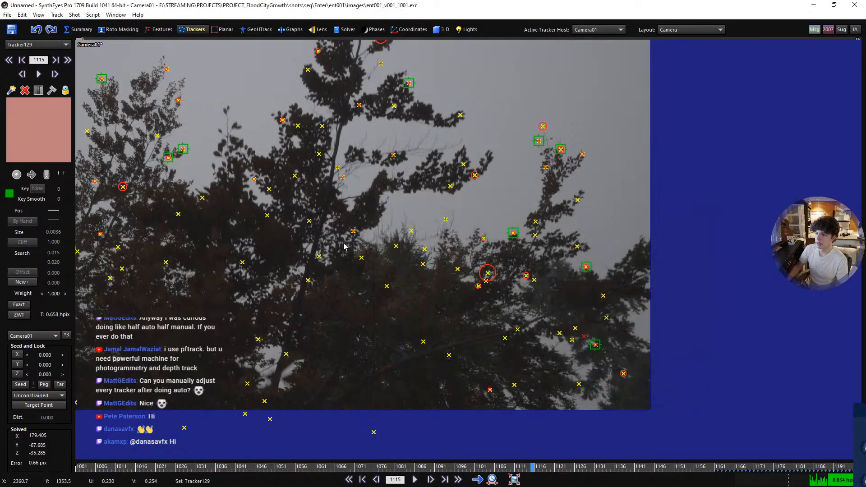
scroll(489, 281, "down", 3)
key("ctrl+a")
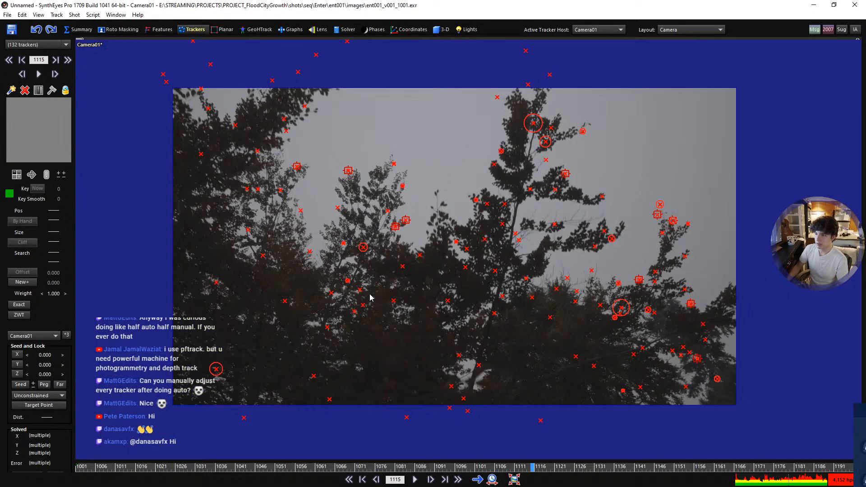
- Open and enlarge the Graph Editor to examine the curves of all trackers around frames 1151 to 1166
key("F7")
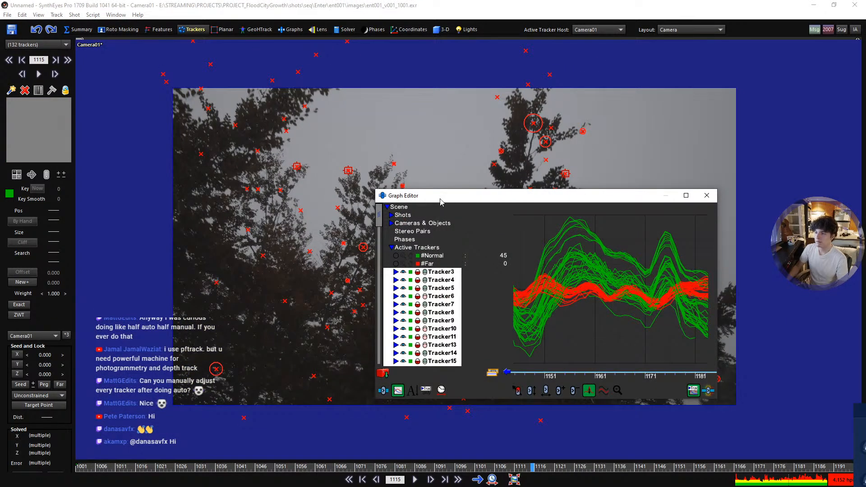
left_click_drag(378, 186, 86, 37)
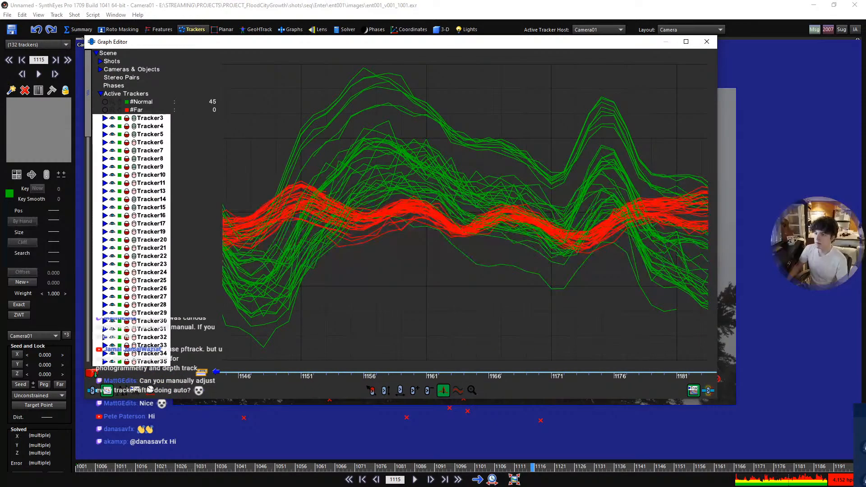
scroll(496, 131, "down", 5)
scroll(433, 122, "up", 7)
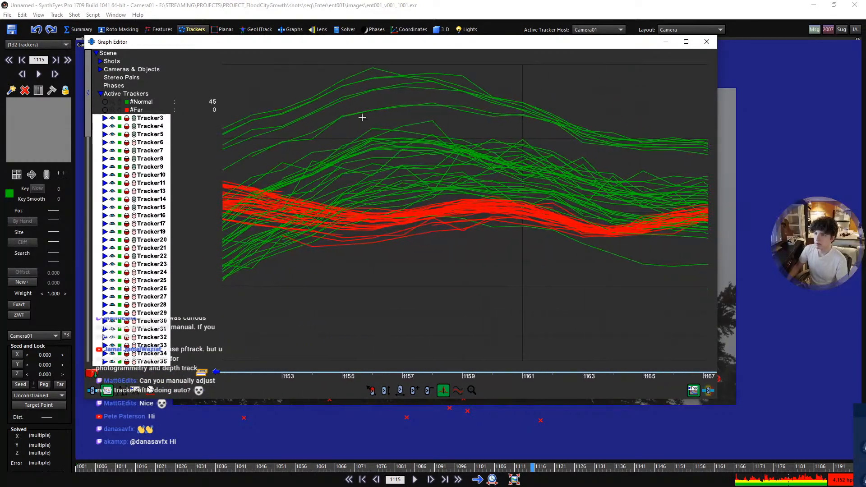
scroll(339, 176, "down", 3)
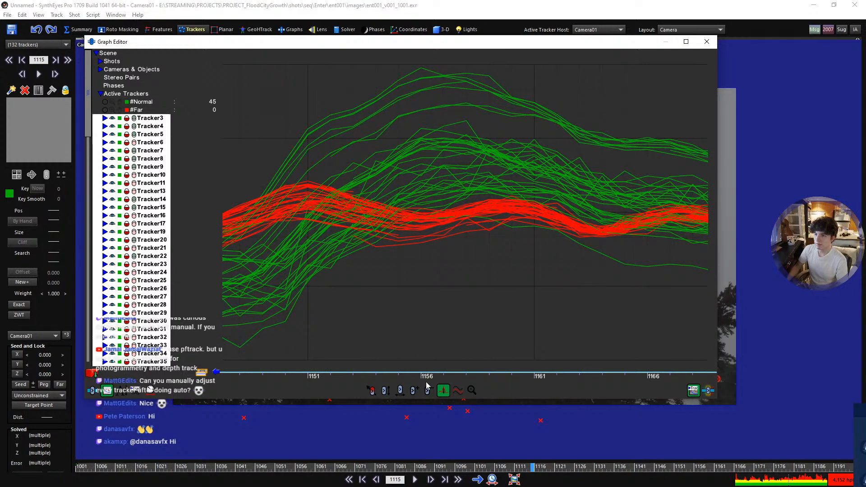
- Isolate one jagged tracker curve in the Graph Editor, go to its start at frame 1153, and close the editor
left_click(457, 391)
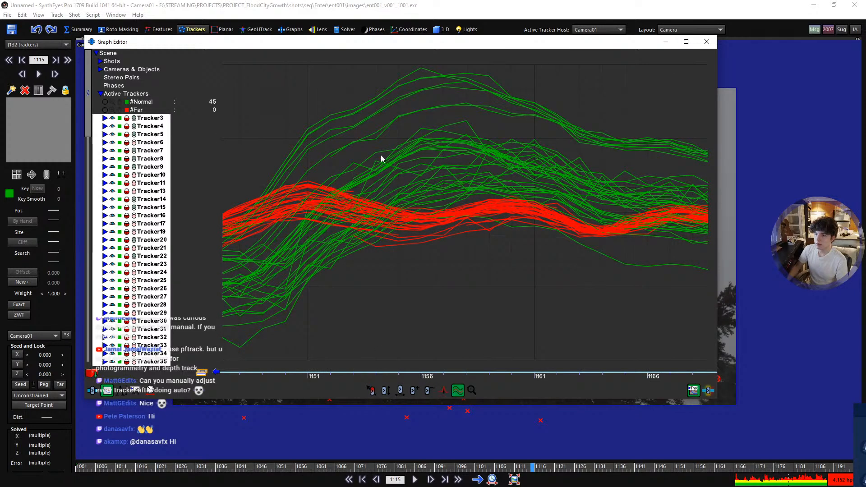
left_click(365, 188)
left_click(361, 374)
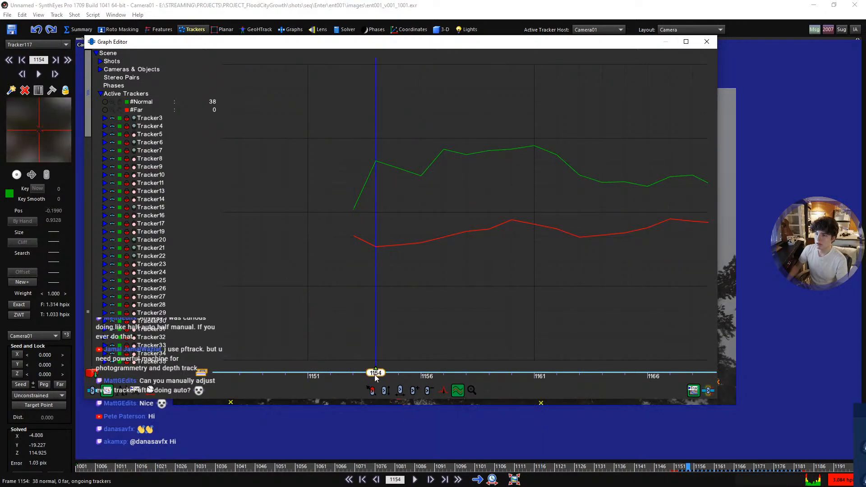
left_click(707, 42)
scroll(479, 289, "up", 6)
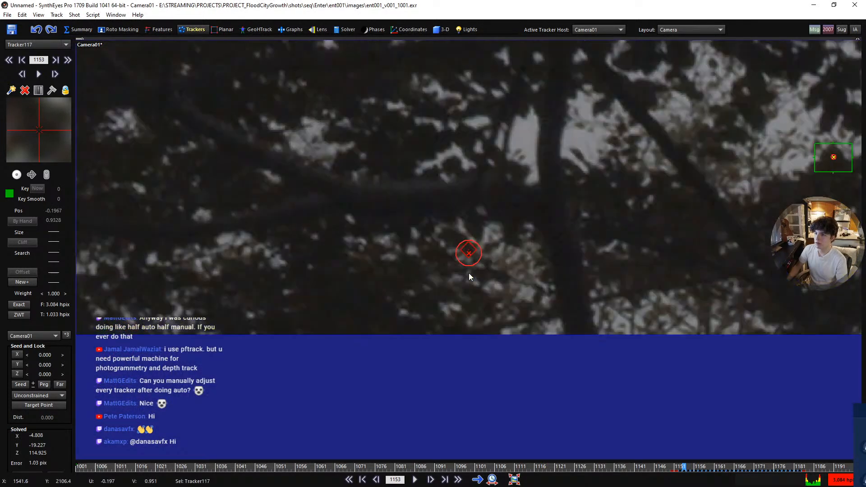
- Step back and forth through the frames around 1153 to 1158 to examine how the selected tracker moves against the foliage
scroll(470, 279, "up", 2)
key("Right")
key("Right")
key("Right")
key("Right")
key("Right")
key("Right")
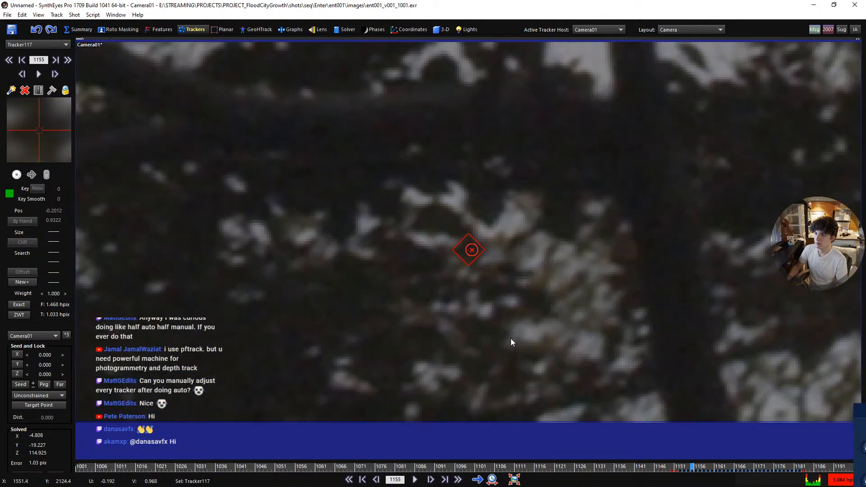
key("Left")
key("Left")
key("Left")
key("Left")
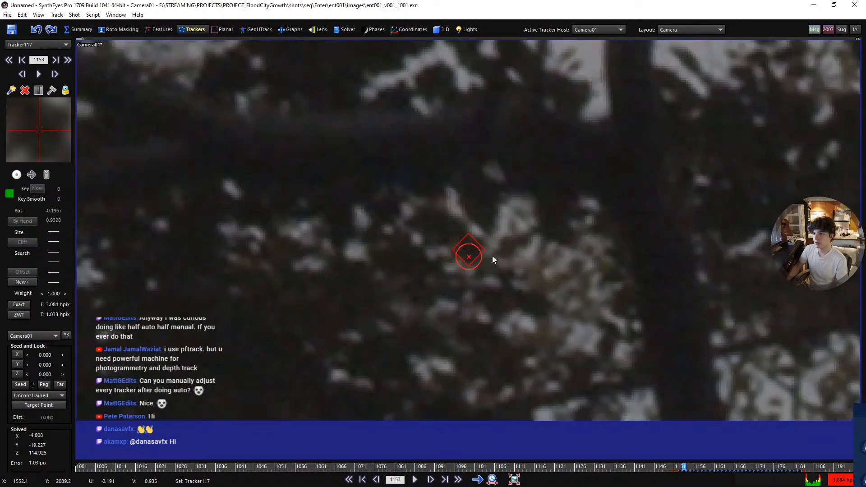
key("Left")
key("Left")
key("Left")
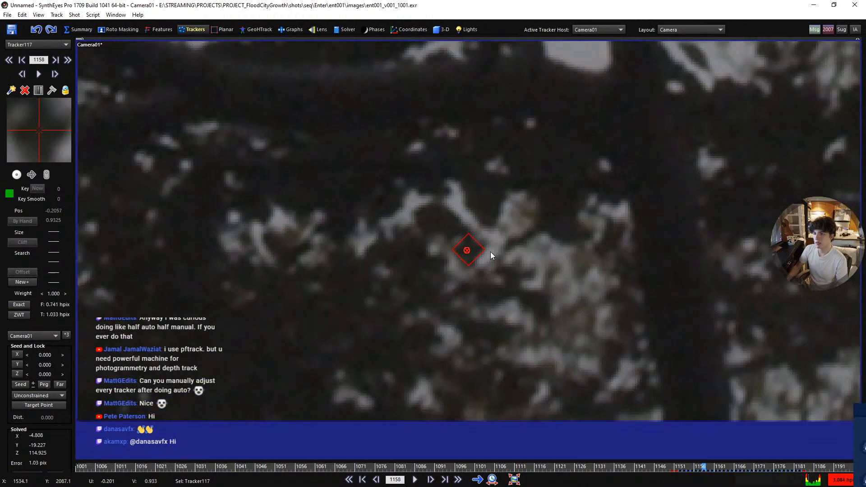
key("Right")
key("Right")
key("Left")
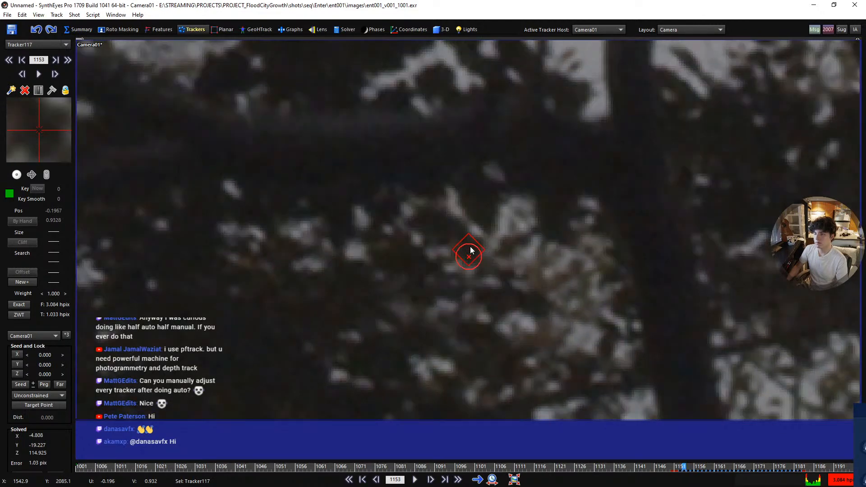
key("Right")
key("Left")
- Open the tracker cleanup dialog, test bad-frame thresholds of 1 and 1.5 percent, and reset the threshold to its default
key("shift+c")
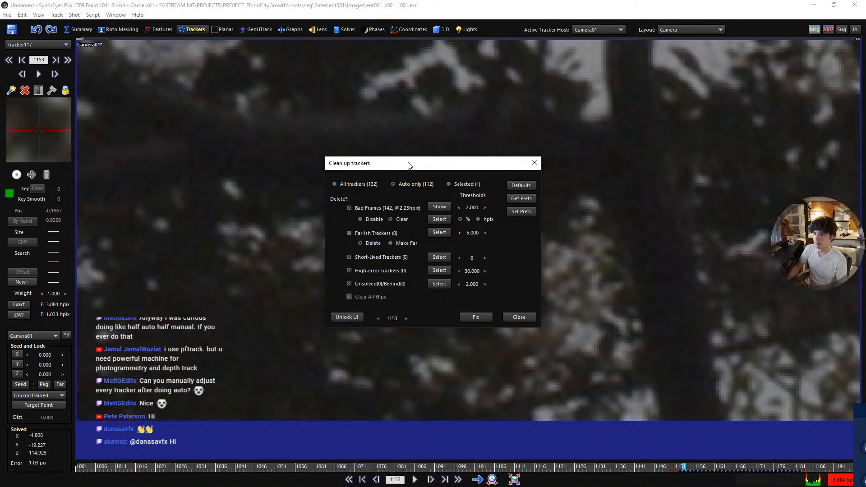
left_click_drag(420, 175, 243, 256)
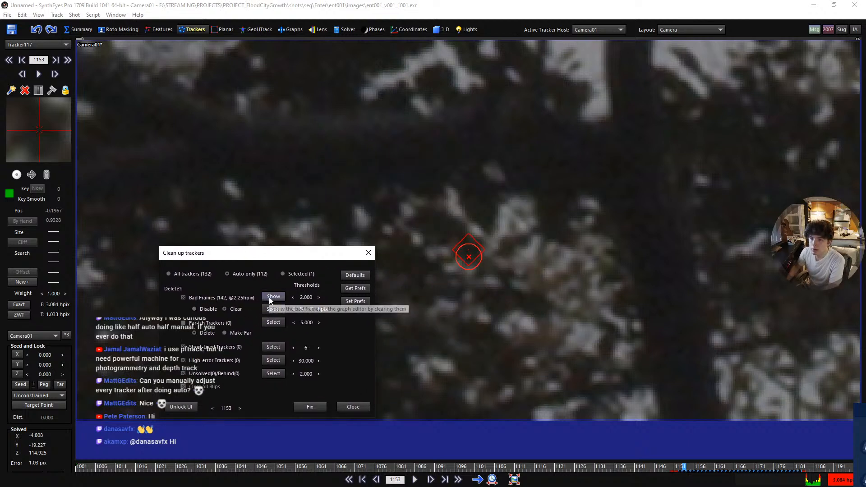
double_click(306, 298)
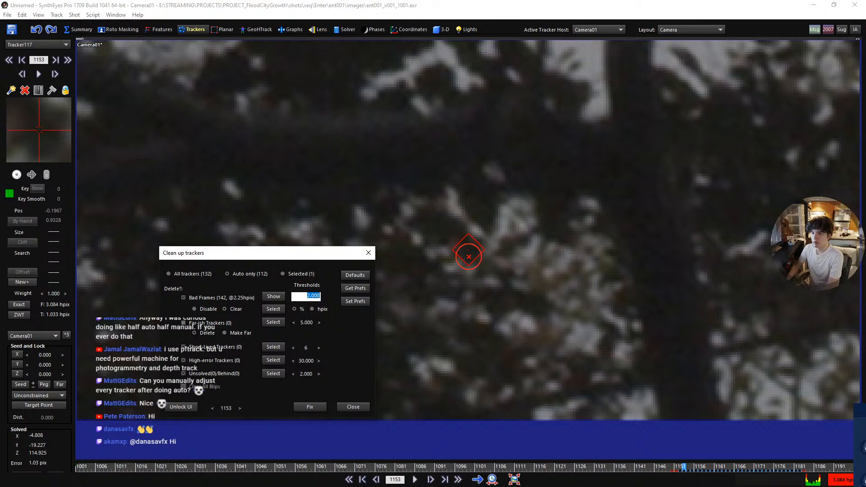
key("Return")
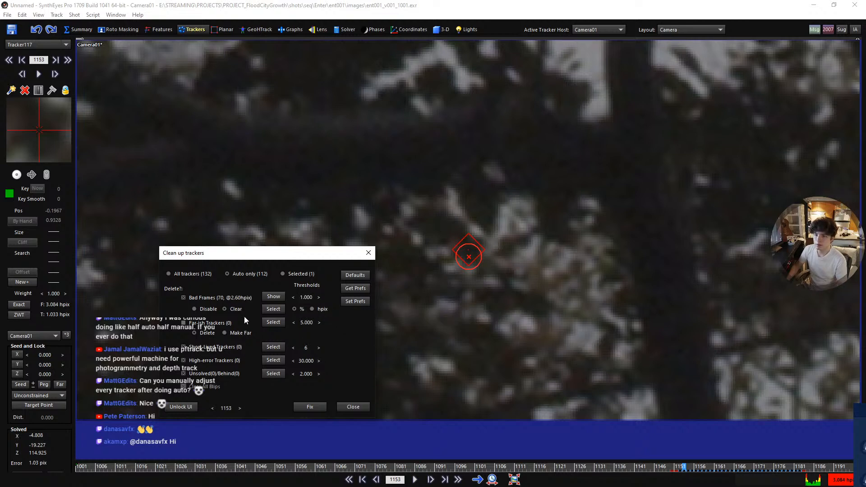
double_click(305, 298)
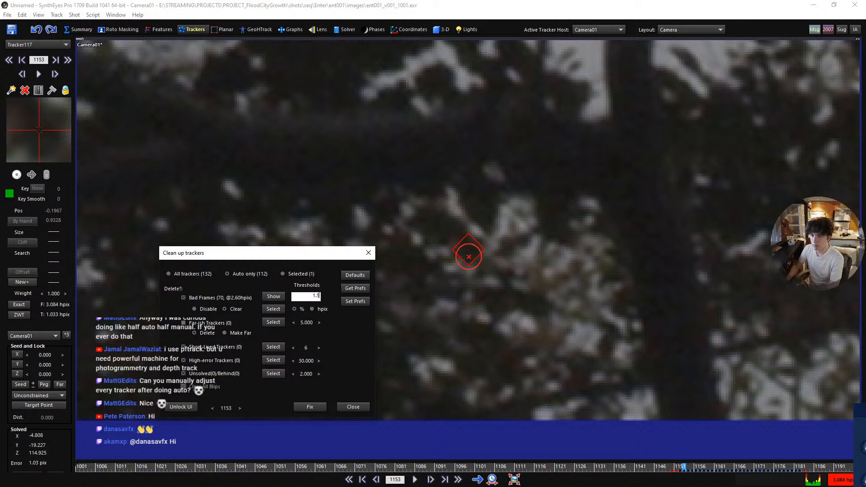
right_click(302, 297)
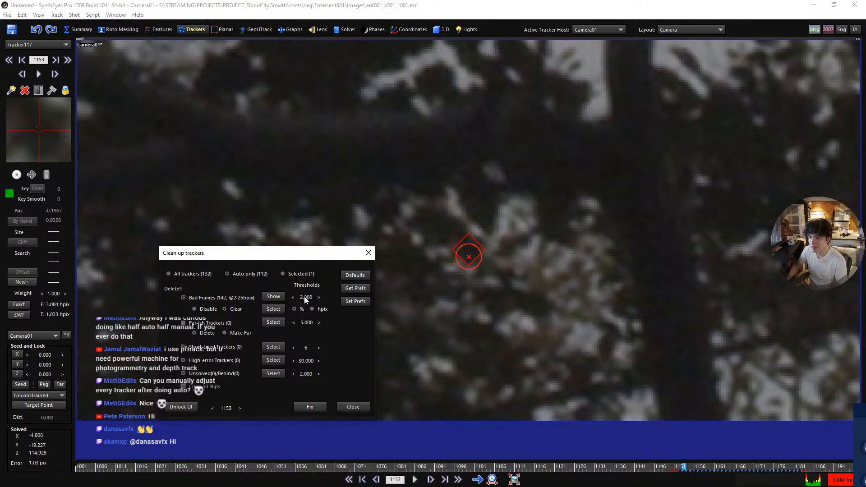
left_click_drag(304, 297, 319, 296)
right_click(305, 296)
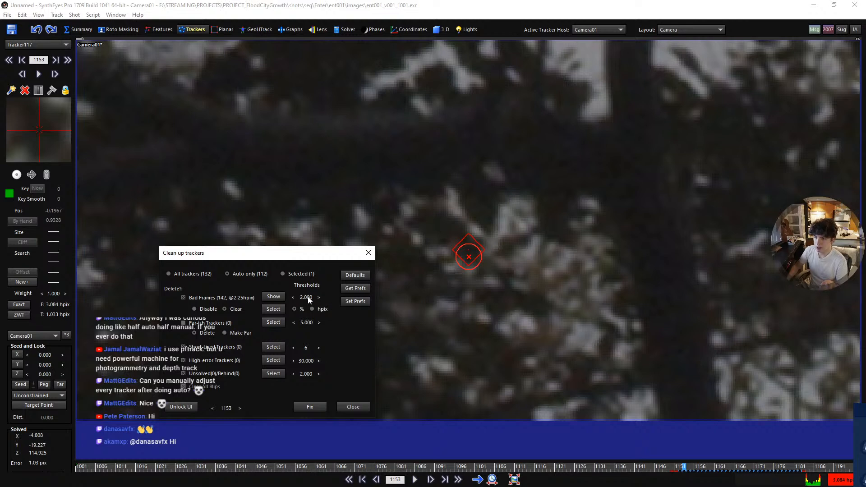
- Switch the bad-frame threshold to hpix, test a value of 1, reset it, and close the cleanup dialog without fixing
left_click(314, 308)
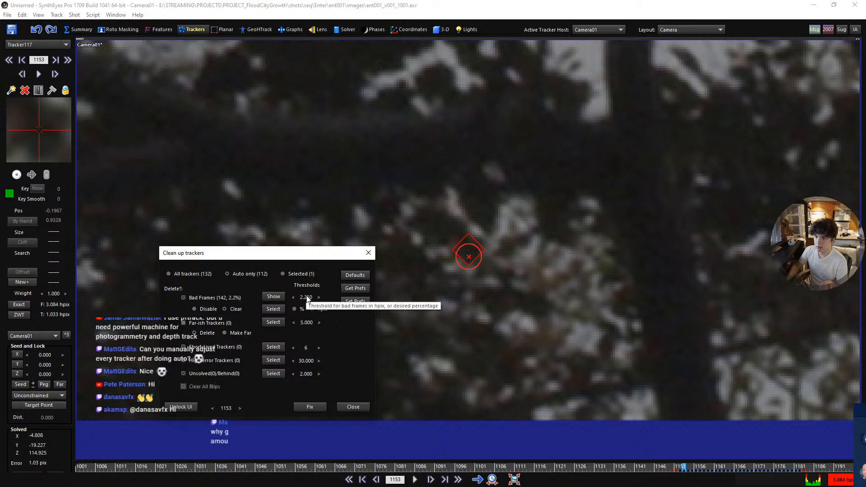
double_click(307, 298)
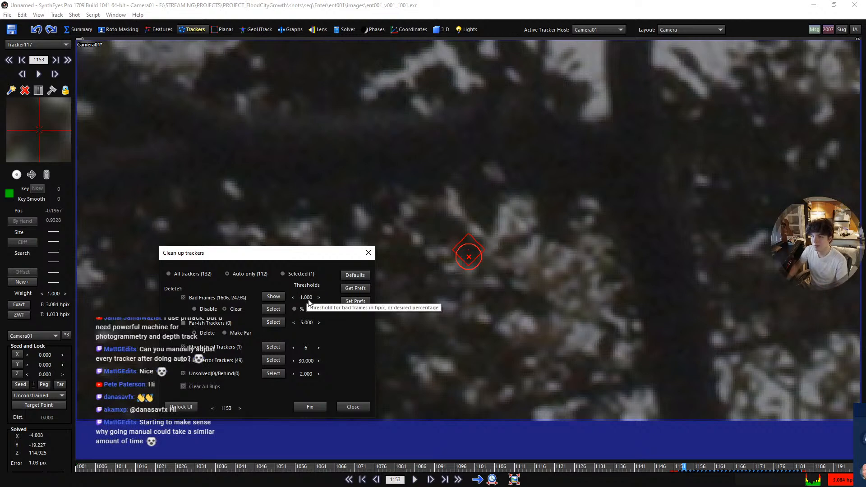
right_click(307, 299)
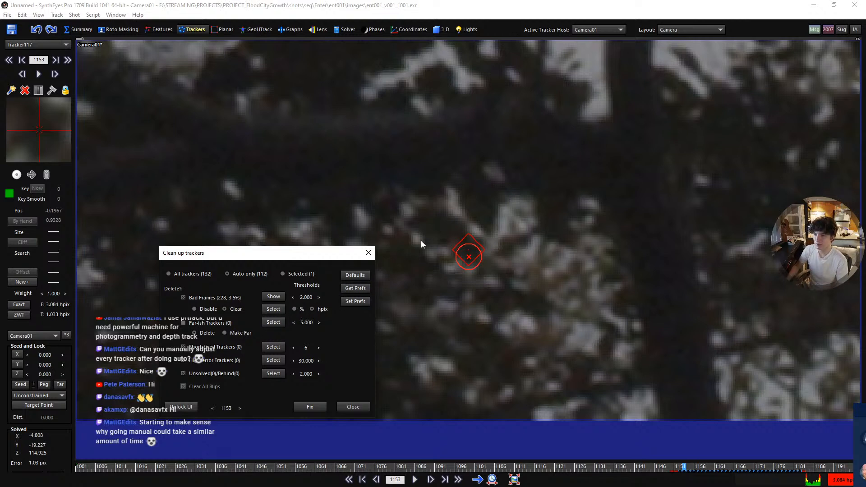
left_click_drag(328, 258, 342, 228)
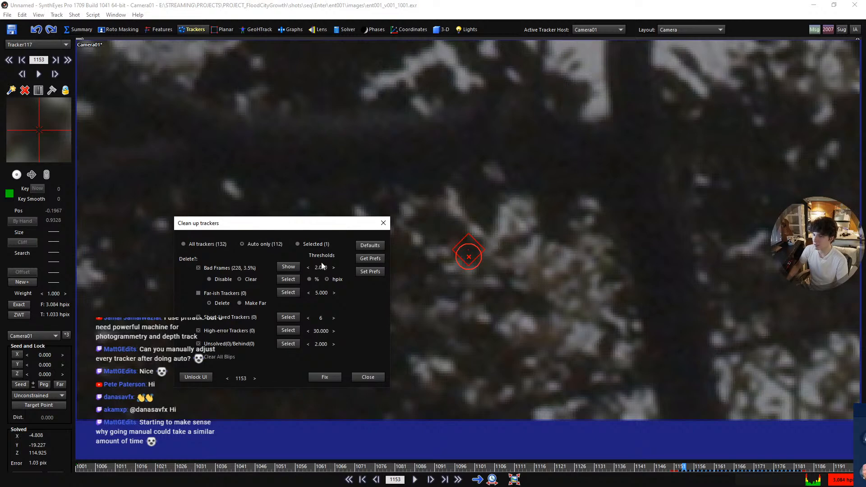
left_click(367, 377)
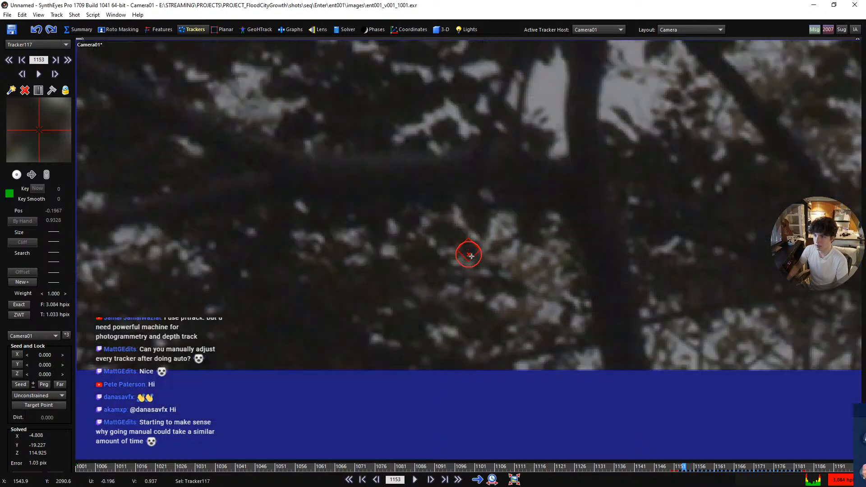
- Delete the selected tracker that glitches at frame 1153 and re-solve the scene
key("Delete")
right_click_drag(465, 259, 464, 321)
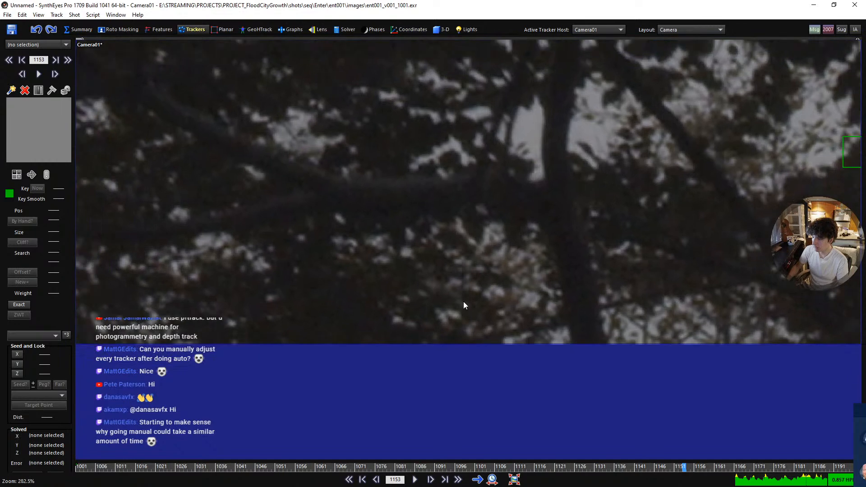
middle_click_drag(458, 249, 437, 316)
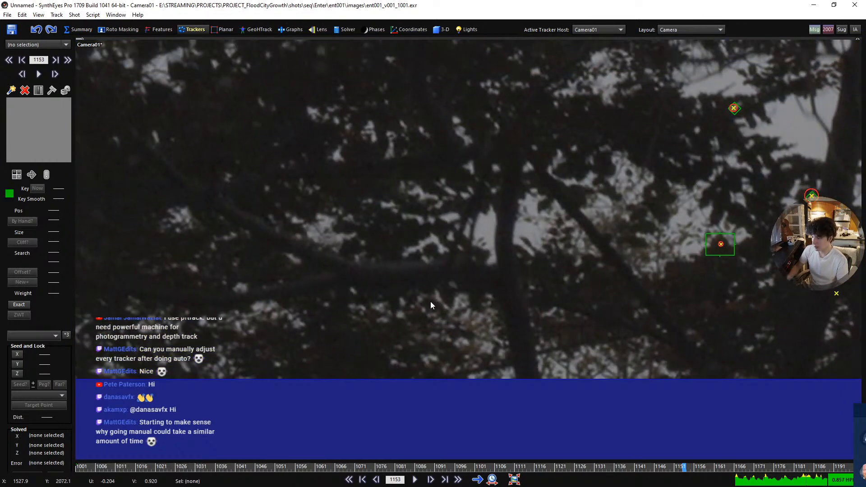
right_click_drag(426, 308, 429, 329)
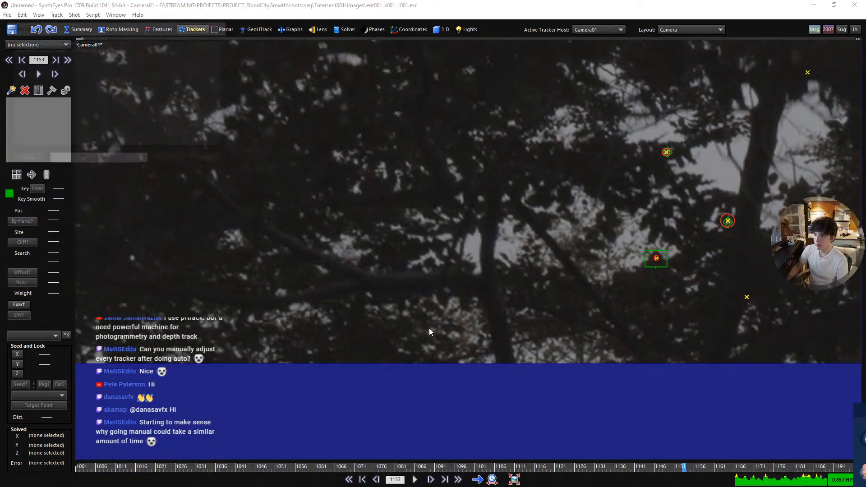
key("F9")
left_click(174, 160)
- Scrub from frame 1153 to 1175 to look for trackers with large error circles
right_click_drag(330, 256, 331, 291)
middle_click_drag(426, 188, 395, 384)
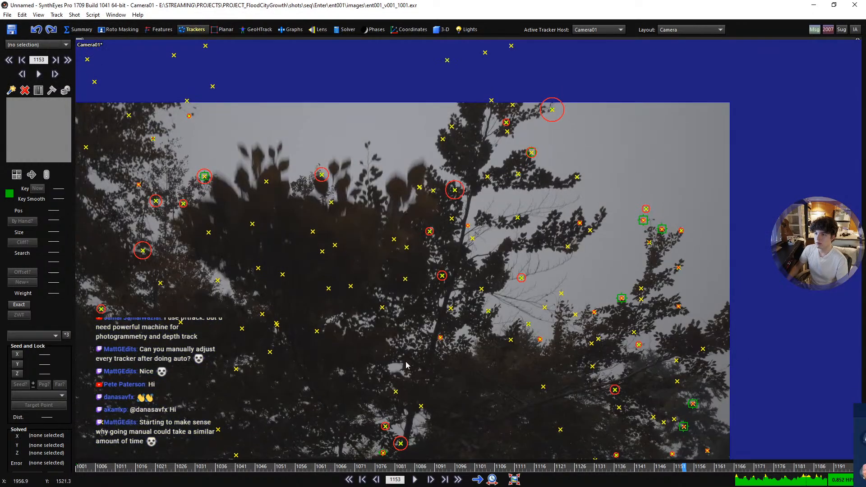
right_click_drag(489, 286, 490, 299)
middle_click_drag(513, 298, 565, 261)
left_click_drag(478, 468, 773, 467)
key("d")
right_click_drag(600, 255, 600, 239)
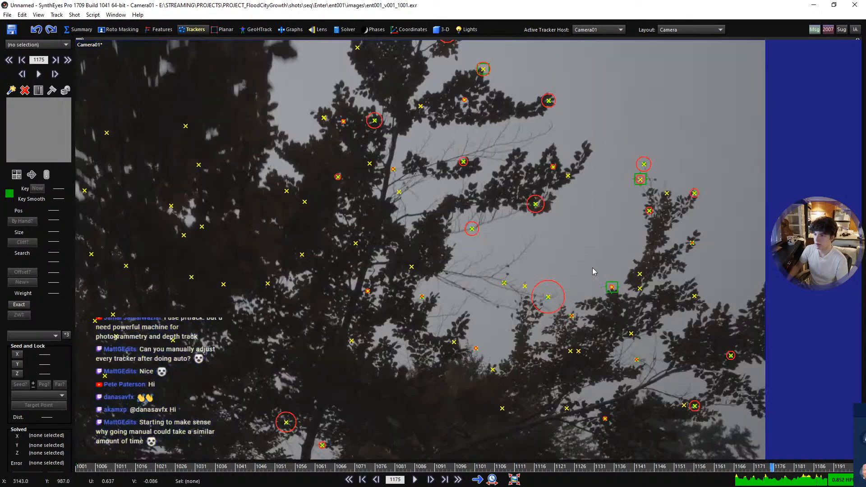
- Select the bare-branch tracker with the large error circle and step through the frames around 1172 to 1174 to examine its start
key("s")
key("s")
key("s")
left_click(548, 299)
scroll(545, 298, "up", 5)
key("d")
scroll(504, 288, "down", 1)
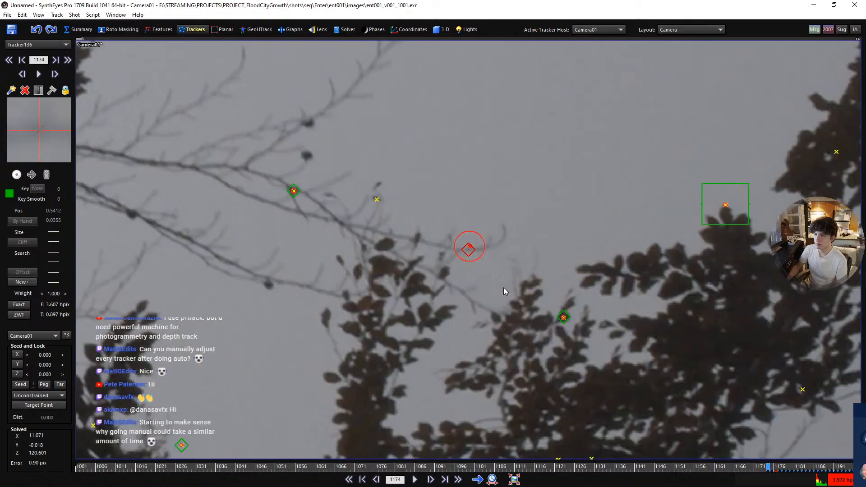
key("d")
key("d")
key("s")
key("s")
key("s")
key("s")
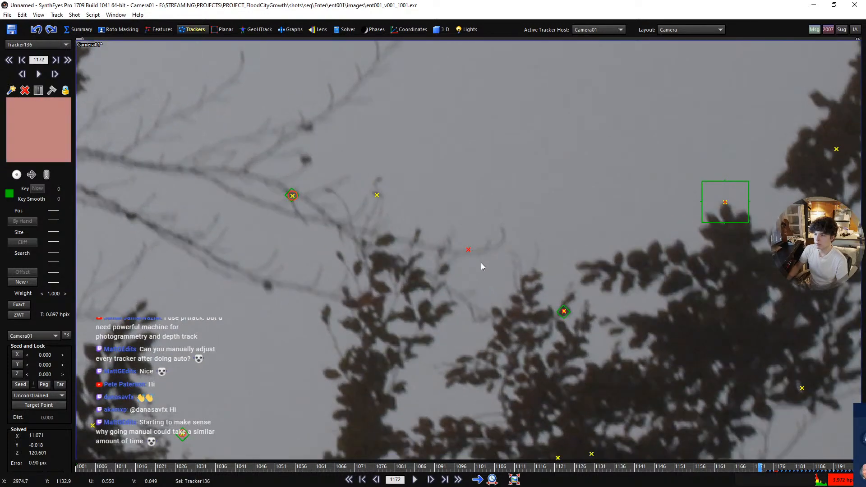
- Unlock the branch tracker at frame 1175, step one frame forward and back, lock it again, and re-solve the scene
scroll(483, 268, "up", 2)
mouse_move(760, 467)
left_mouse_down()
mouse_move(805, 469)
mouse_move(752, 468)
mouse_move(777, 470)
left_mouse_up()
key("s")
key("l")
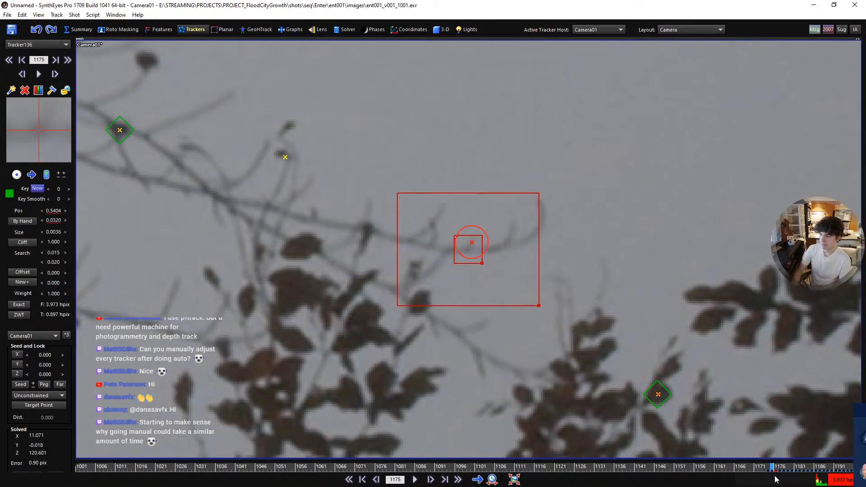
key("d")
key("s")
key("l")
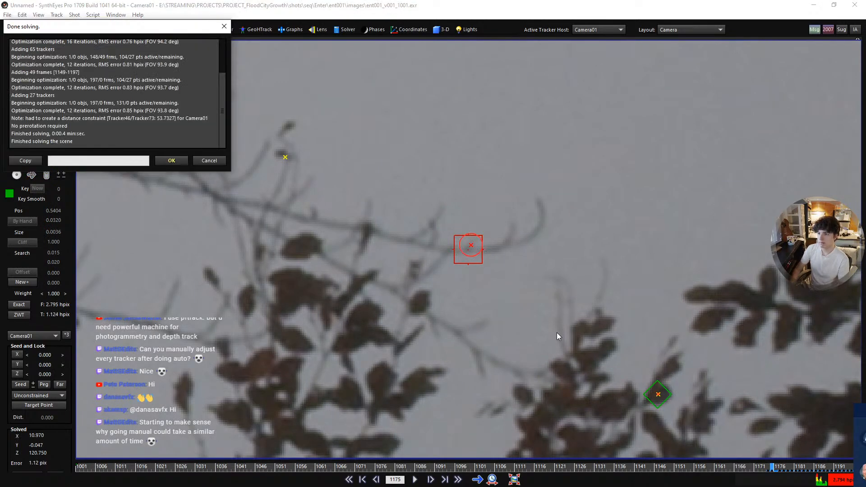
- Step forward from frame 1175 to 1197 to check that the branch tracker follows its feature
key("s")
key("d")
key("d")
key("d")
key("d")
key("d")
key("d")
key("d")
key("d")
key("d")
key("d")
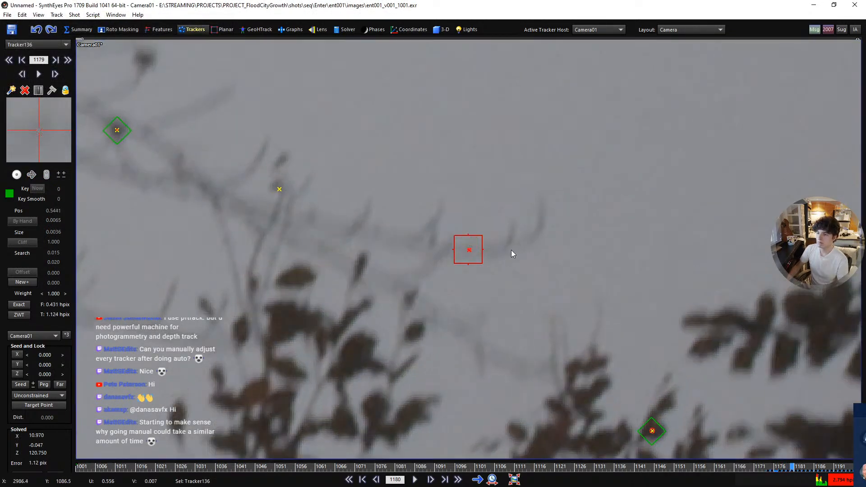
scroll(495, 276, "down", 3)
- Step back from frame 1197 to 1138 to review the surrounding trackers in the treetops
key("s")
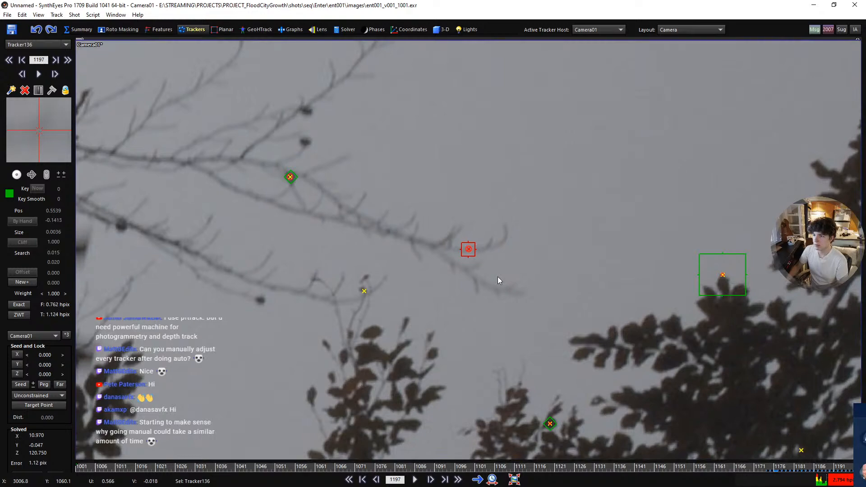
key("s")
key("s")
key("s")
key("s")
key("s")
key("s")
key("s")
key("s")
key("s")
key("s")
key("s")
key("s")
key("s")
key("s")
key("s")
key("s")
key("s")
key("s")
key("s")
key("s")
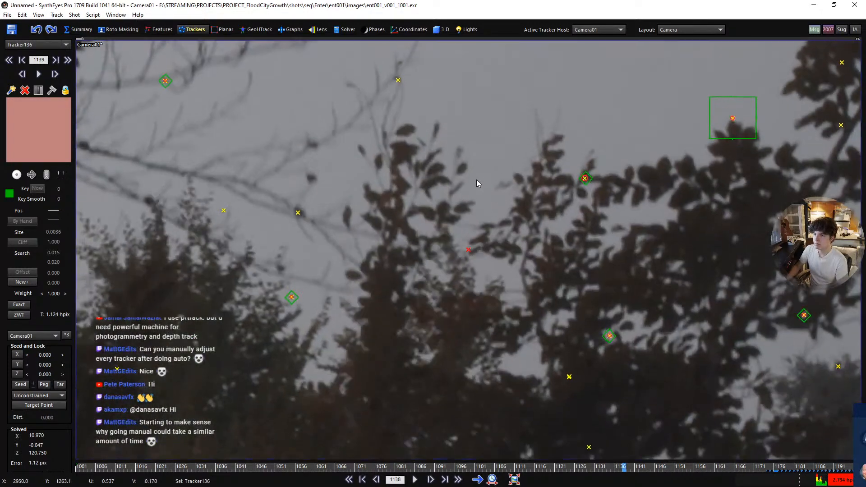
- Play the shot with the whole frame in view to review the trackers, and return to frame 1001
scroll(476, 179, "down", 3)
scroll(476, 180, "down", 3)
middle_click_drag(406, 199, 519, 253)
scroll(506, 257, "down", 1)
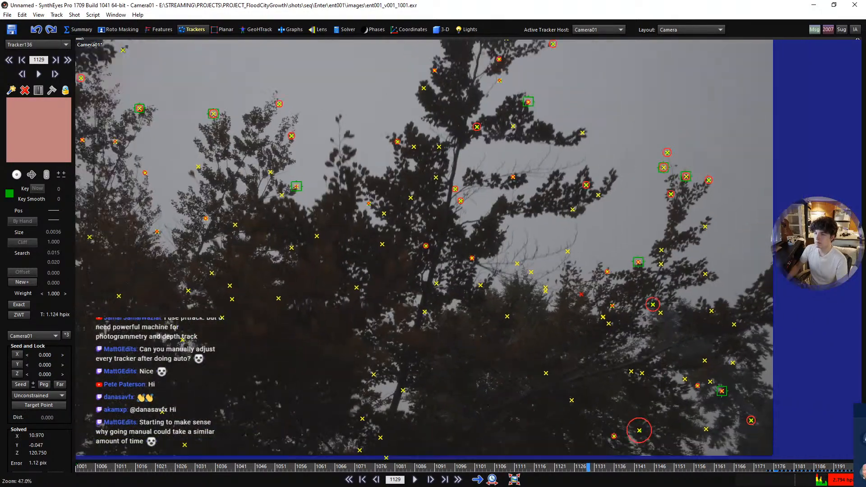
middle_click_drag(480, 297, 532, 316)
scroll(532, 315, "down", 2)
key("space")
scroll(469, 284, "up", 1)
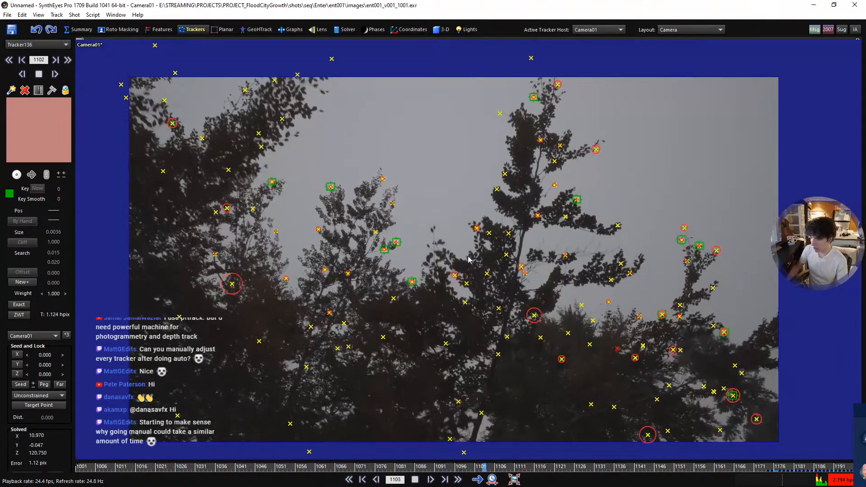
key("shift+a")
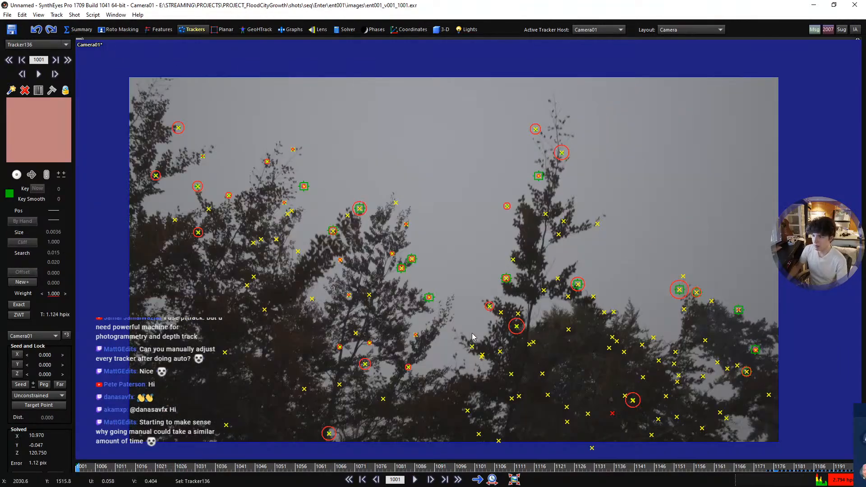
- Deselect all trackers and save the scene as ent001_v001
left_click(460, 279)
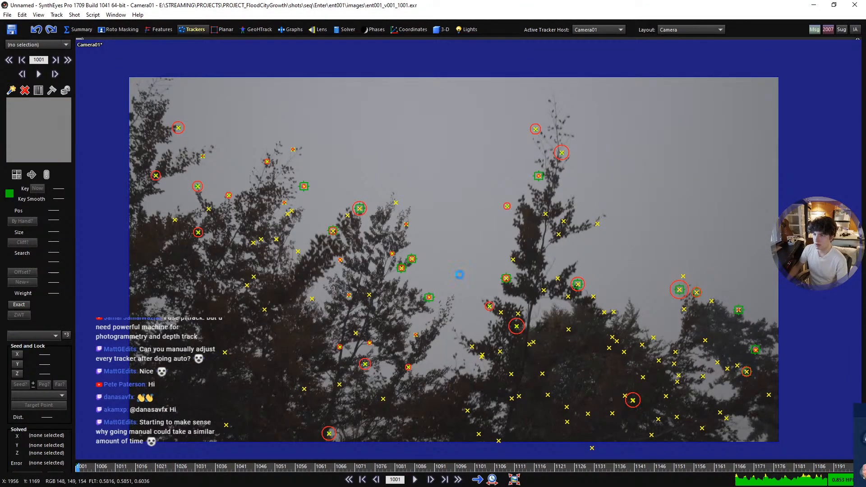
key("ctrl+s")
key("Return")
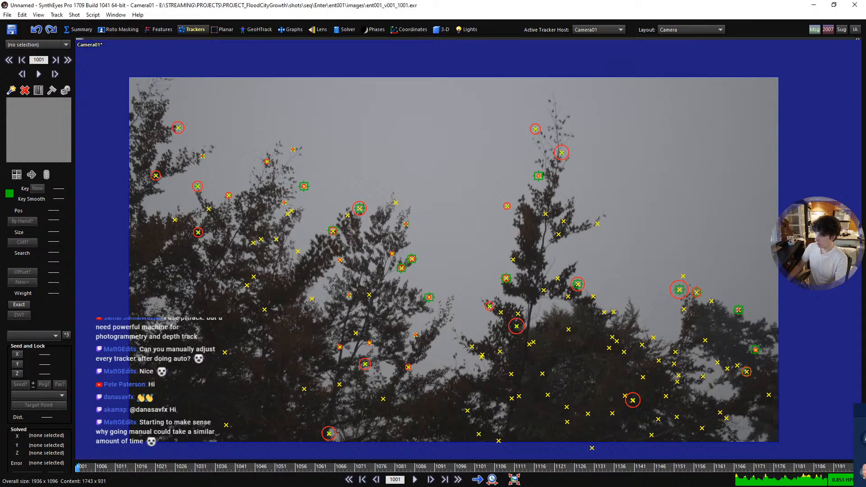
scroll(423, 332, "up", 1)
middle_click_drag(423, 332, 432, 317)
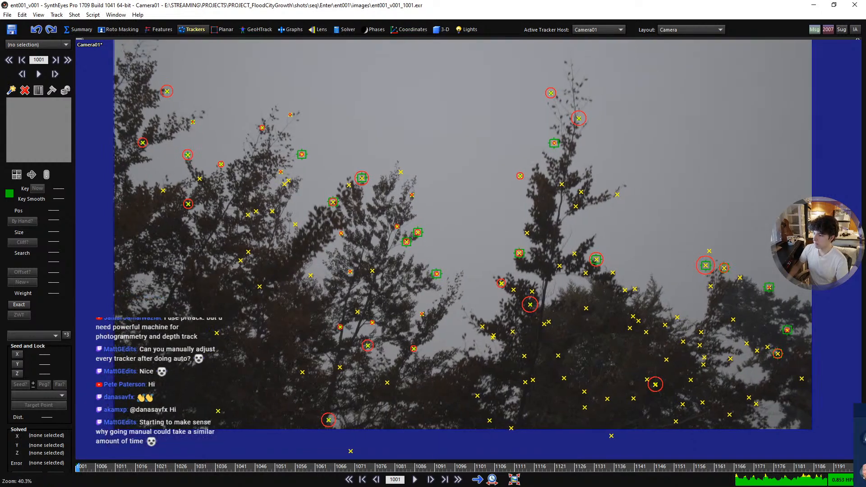
scroll(434, 315, "down", 1)
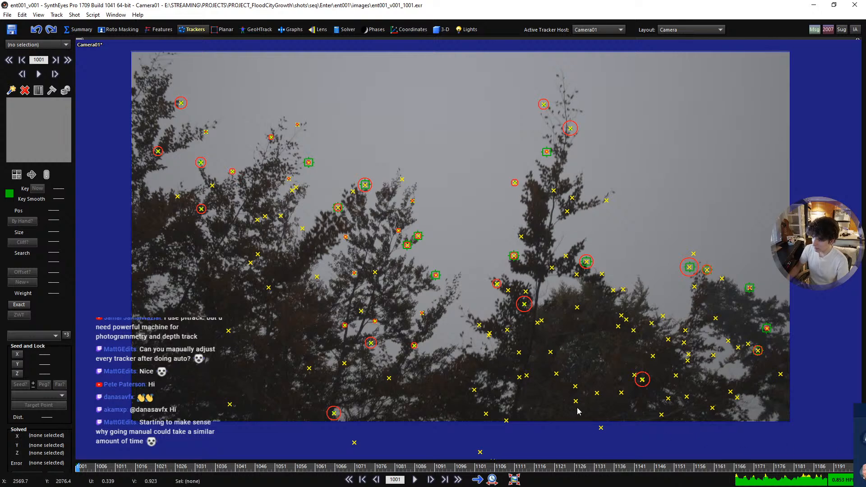
scroll(470, 325, "down", 4)
scroll(474, 329, "up", 1)
scroll(474, 329, "up", 5)
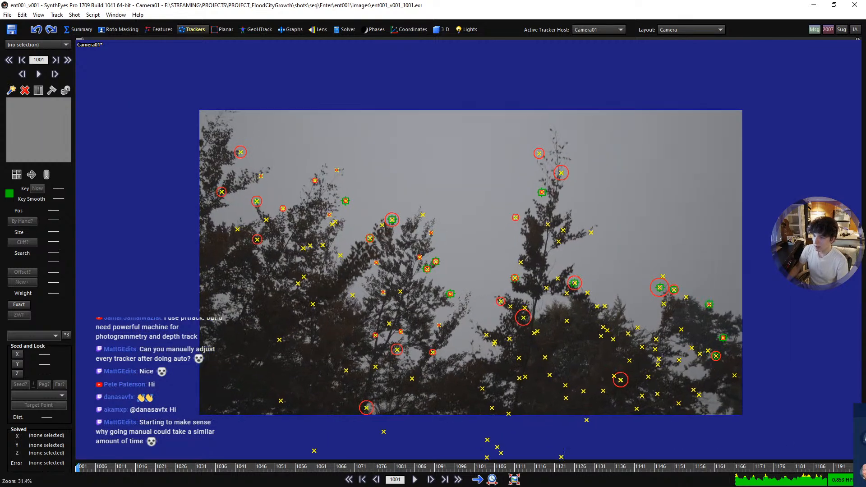
middle_click_drag(443, 299, 444, 322)
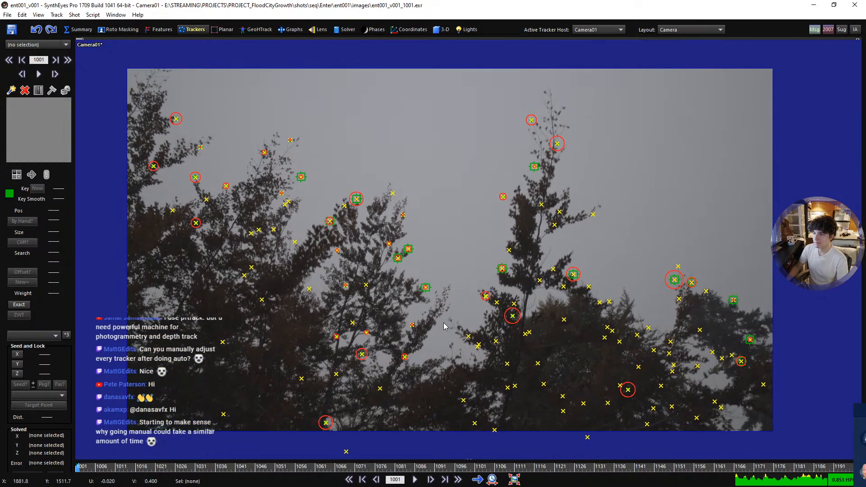
scroll(446, 296, "down", 1)
scroll(446, 295, "up", 1)
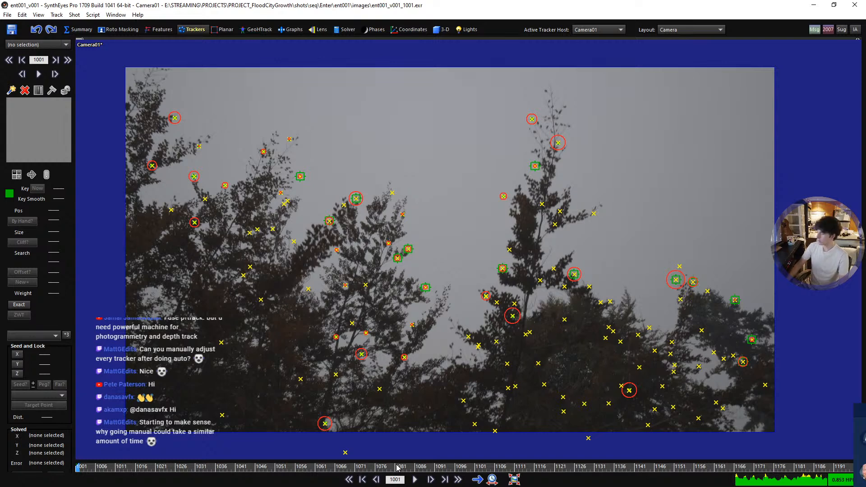
scroll(410, 376, "down", 1)
scroll(409, 376, "up", 2)
scroll(410, 376, "down", 1)
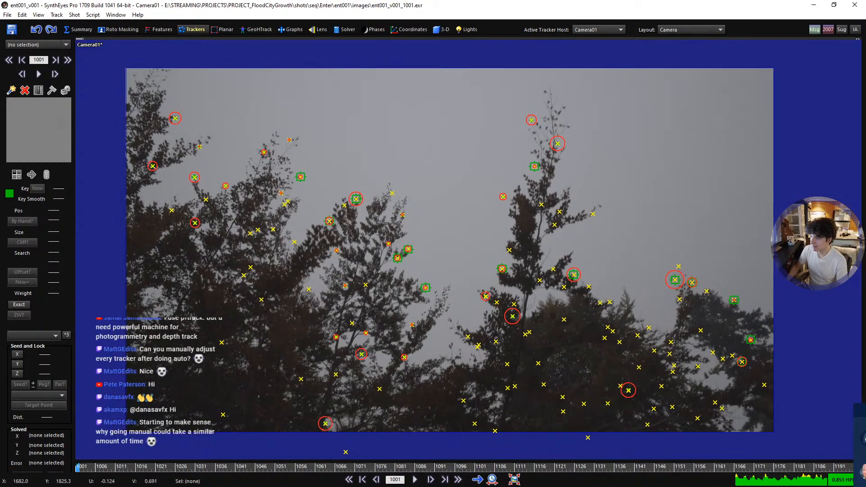
- Scrub back to frame 1001 and play the shot through to check how the trackers follow the trees
right_click_drag(409, 376, 408, 395)
left_click_drag(385, 467, 59, 439)
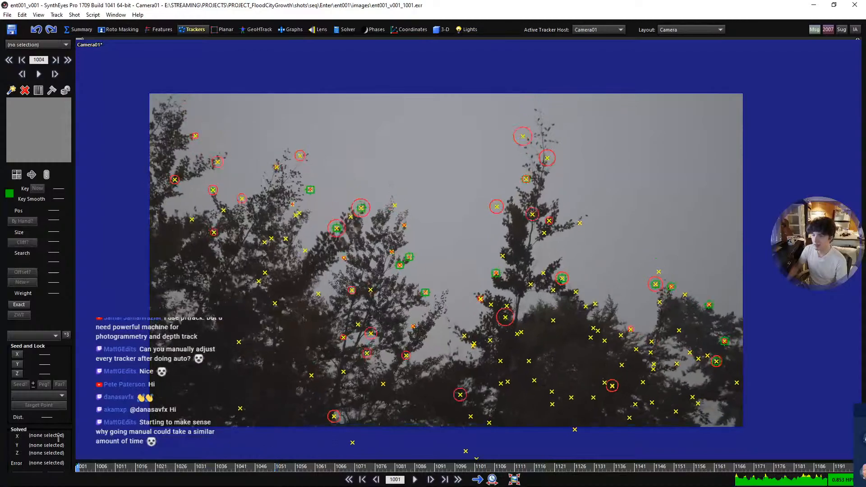
scroll(436, 361, "up", 1)
middle_click_drag(445, 338, 459, 341)
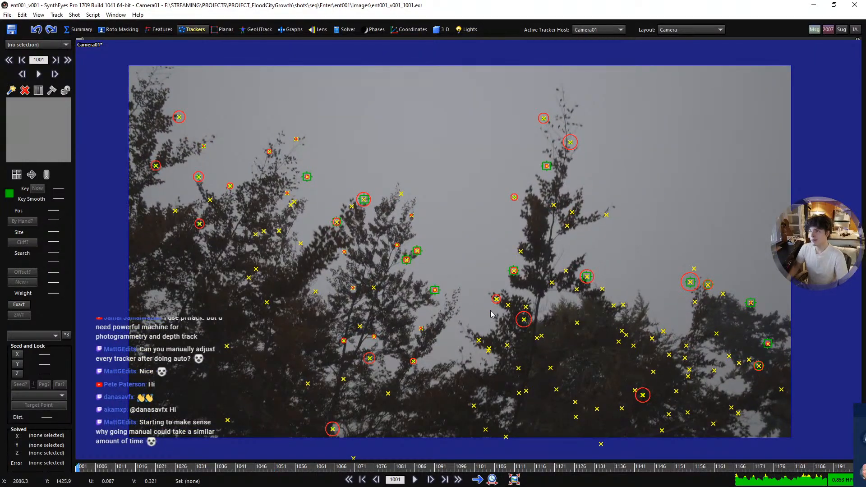
key("space")
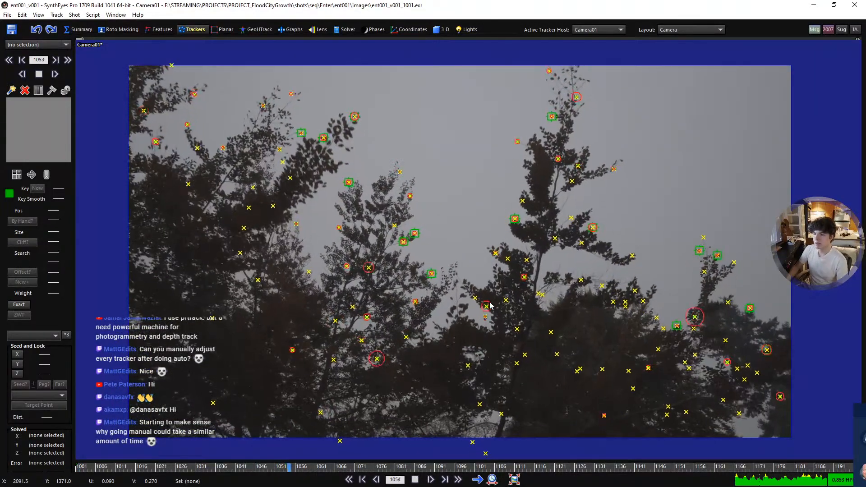
key("space")
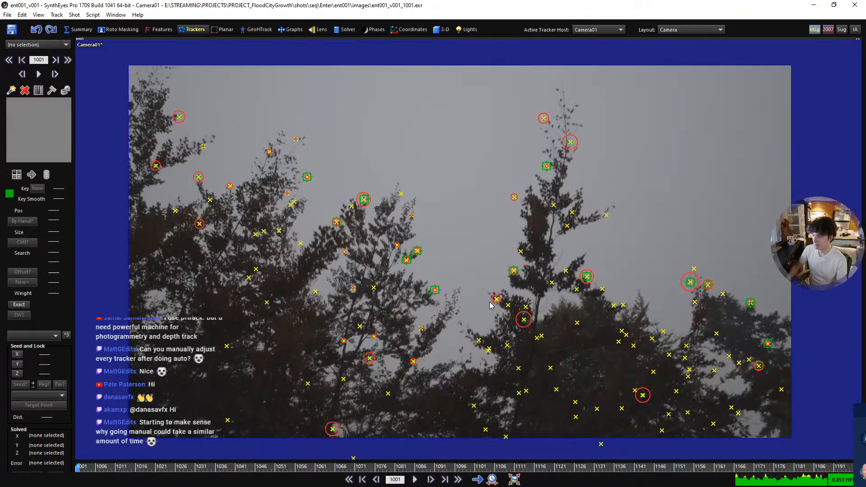
- In a quad layout, rotate Camera01 with its whole path in the Left view to a tilt of about 66.7°, levelling the path
key("q")
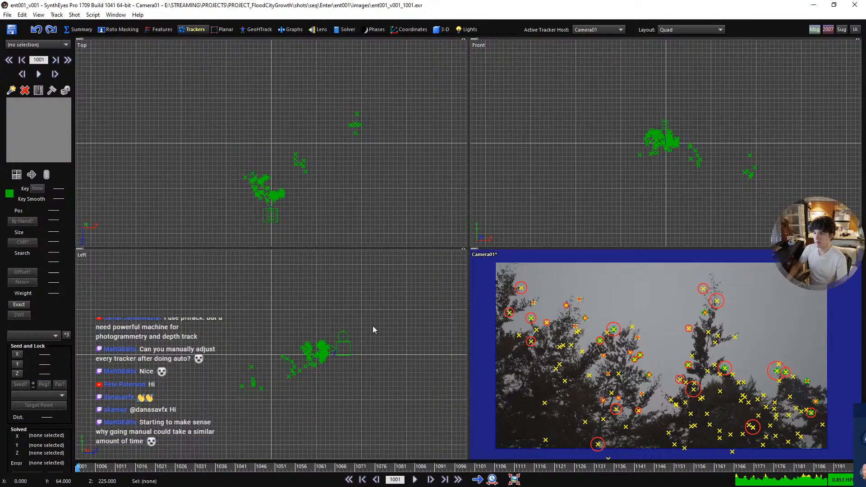
scroll(336, 356, "up", 8)
scroll(347, 355, "down", 2)
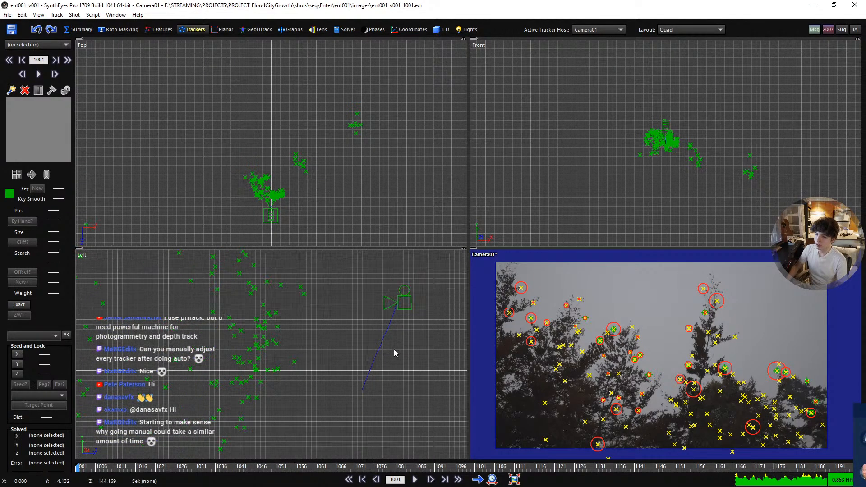
scroll(394, 349, "down", 2)
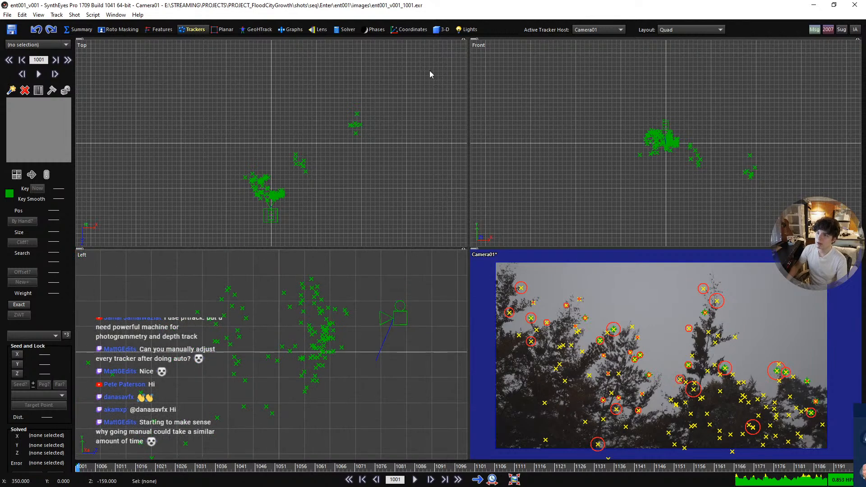
left_click(437, 31)
left_click(62, 146)
left_click(393, 316)
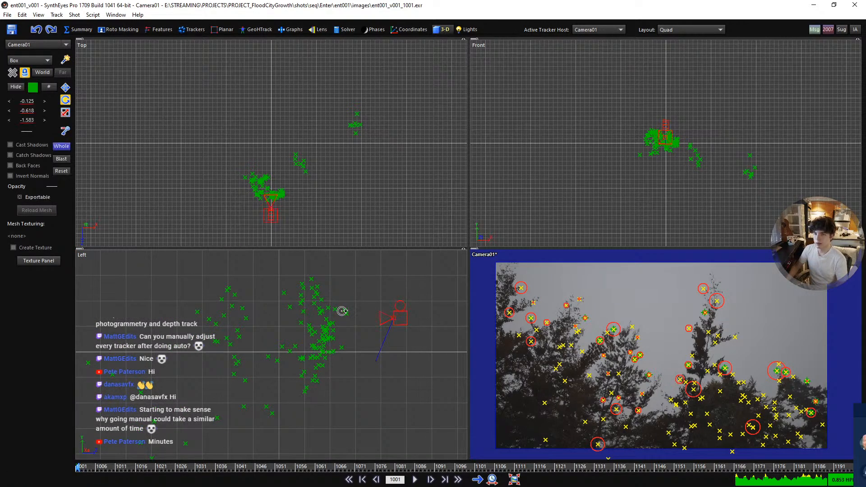
left_click_drag(340, 309, 393, 329)
scroll(678, 141, "up", 6)
middle_click_drag(599, 149, 605, 163)
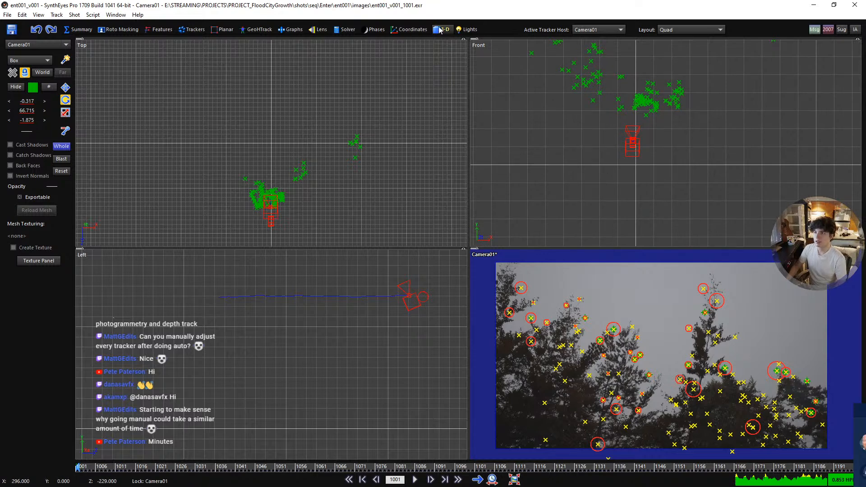
- Create a Matrix object in the Top view around the tracker cloud, sized about 145.5 × 132 × 139
left_click(43, 60)
left_click(27, 167)
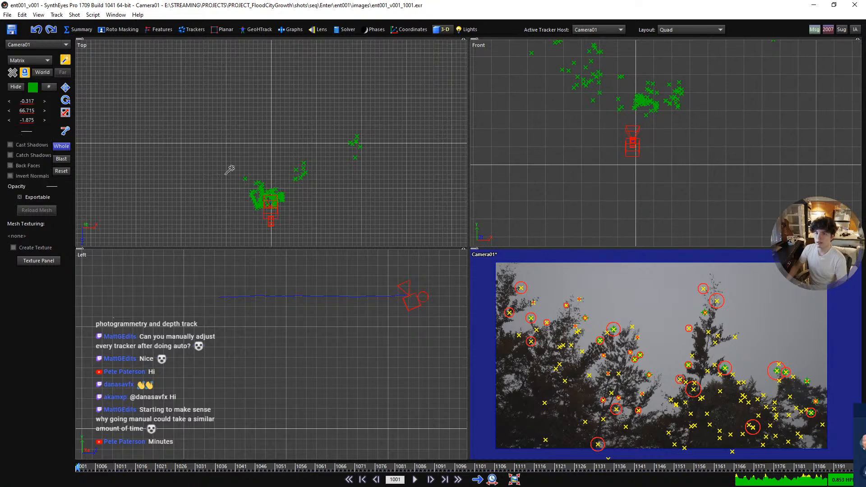
scroll(305, 173, "down", 3)
scroll(306, 173, "up", 5)
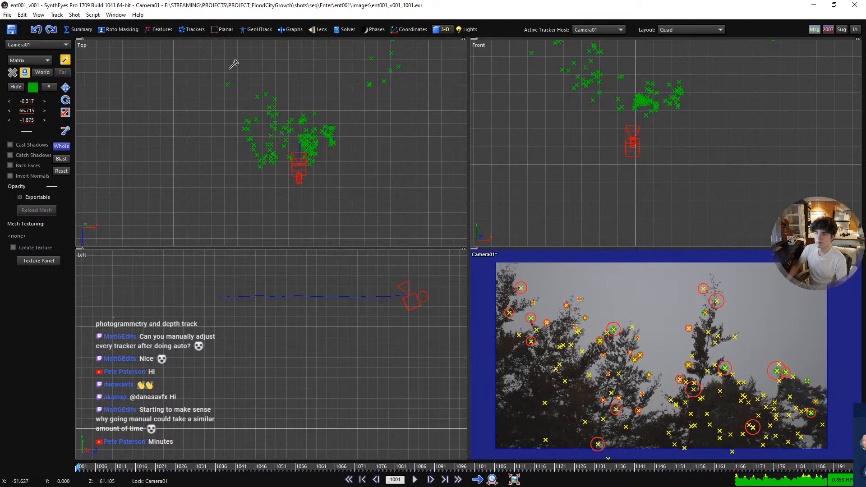
scroll(251, 138, "down", 2)
left_click_drag(230, 184, 377, 178)
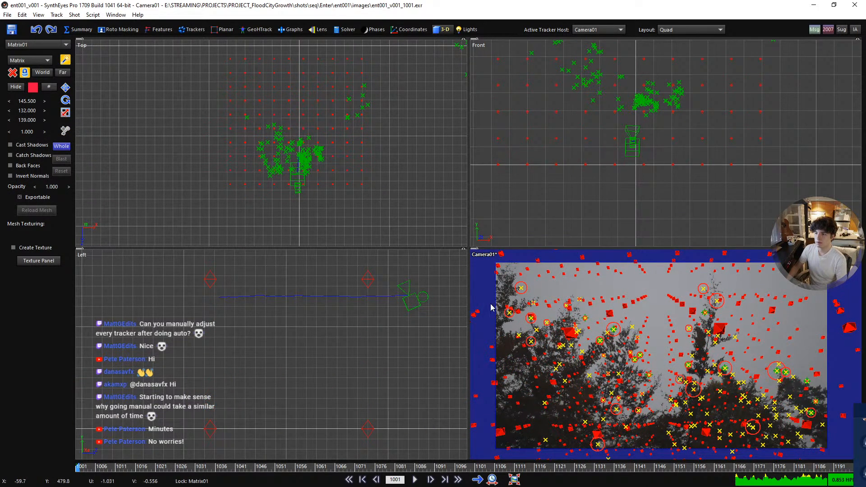
- Play the shot in the full camera view to check how the matrix sticks, stop at frame 1100 and restore the quad layout
key("space")
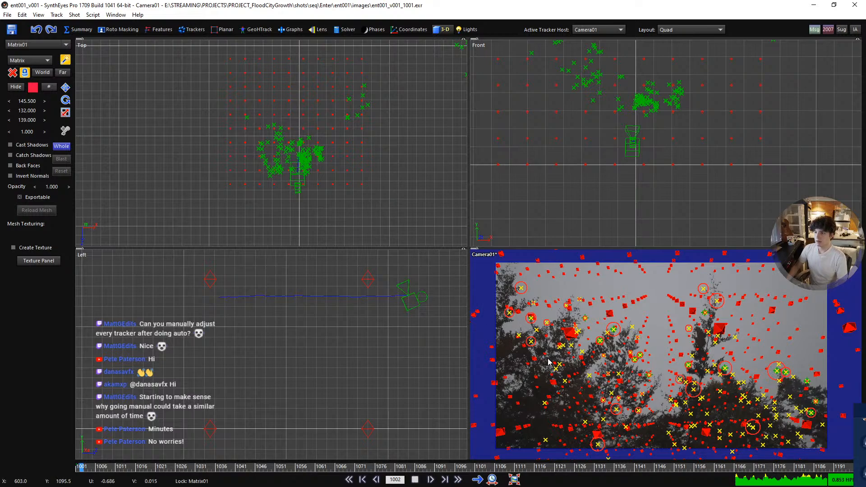
key("5")
key("space")
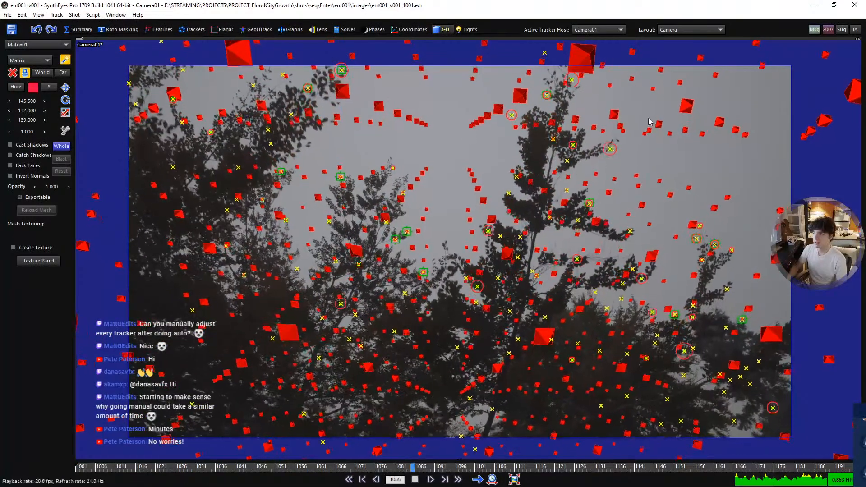
key("space")
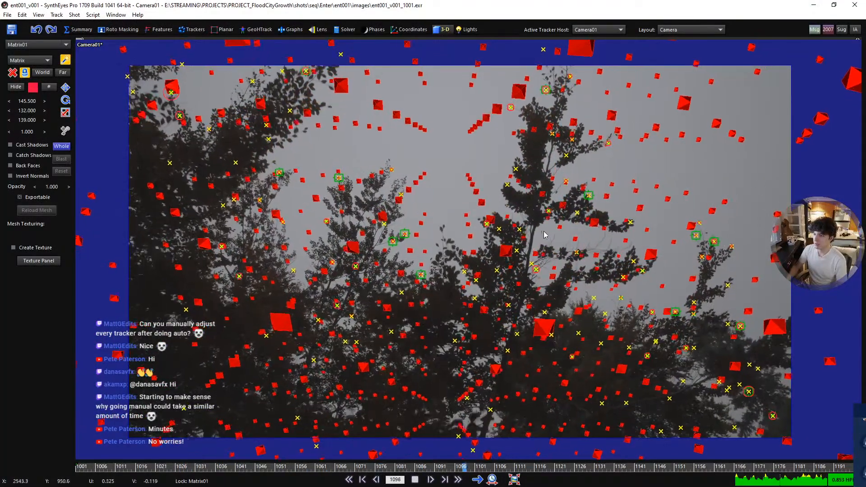
key("space")
key("4")
- Try rotating Camera01 with its whole path in the Left view at frame 1100, and undo the rotation
scroll(328, 387, "down", 3)
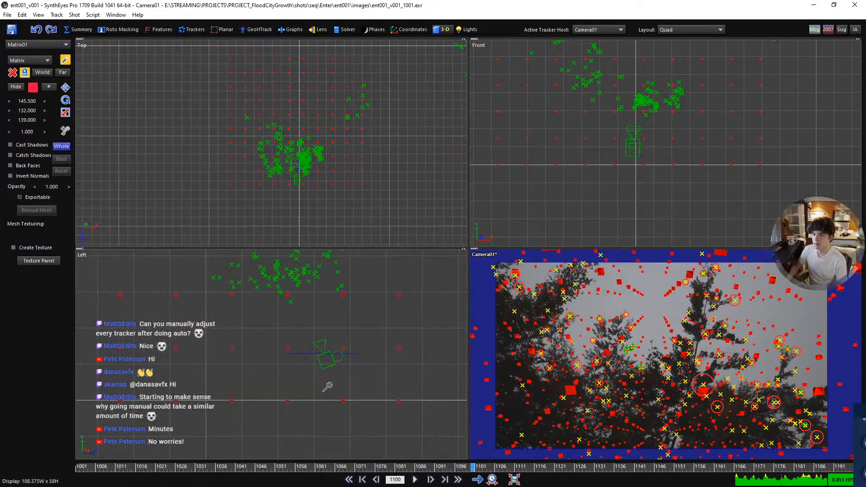
scroll(329, 373, "up", 2)
left_click(65, 100)
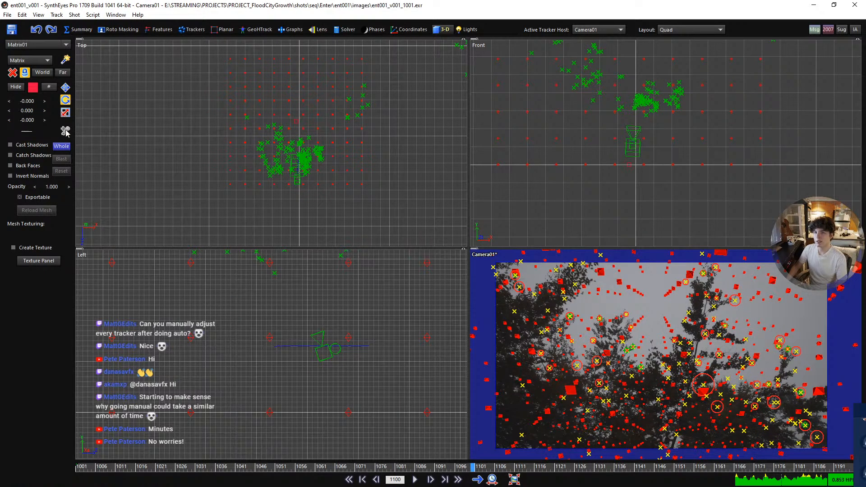
left_click(65, 150)
left_click_drag(323, 351, 330, 310)
key("ctrl+z")
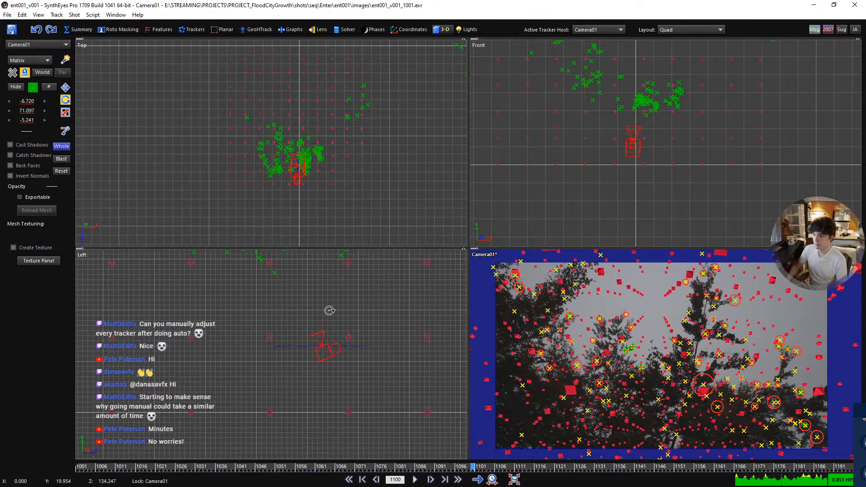
- Turn off Whole affects meshes and rotate Camera01 with its path in the Left view to a tilt of about 51.5°
right_click(309, 294)
mouse_move(343, 297)
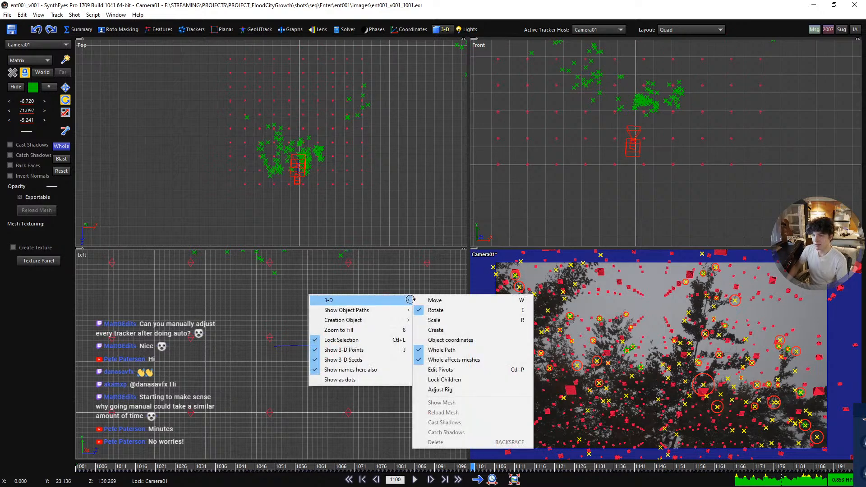
left_click(452, 360)
left_click_drag(325, 343, 333, 333)
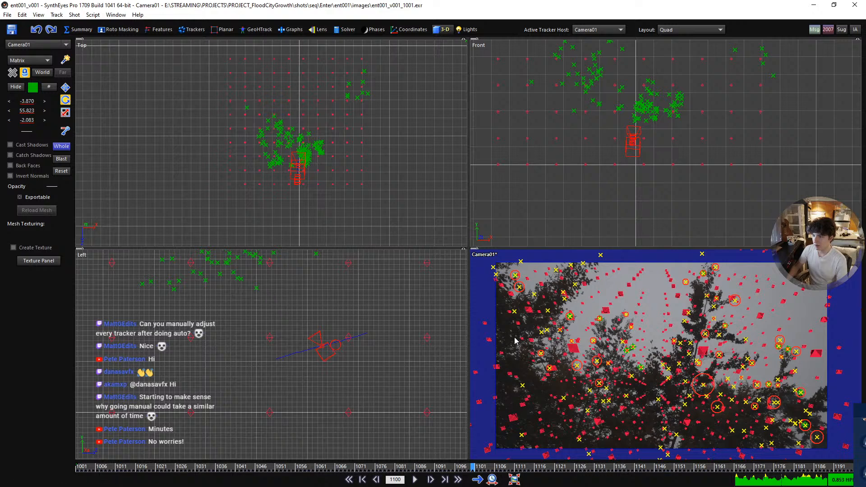
left_click_drag(337, 344, 351, 338)
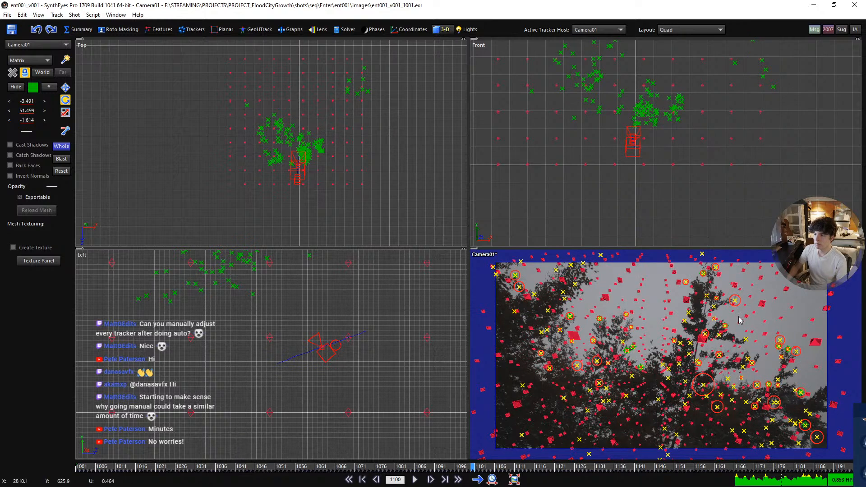
middle_click_drag(778, 315, 707, 312)
scroll(707, 312, "up", 1)
scroll(707, 312, "down", 1)
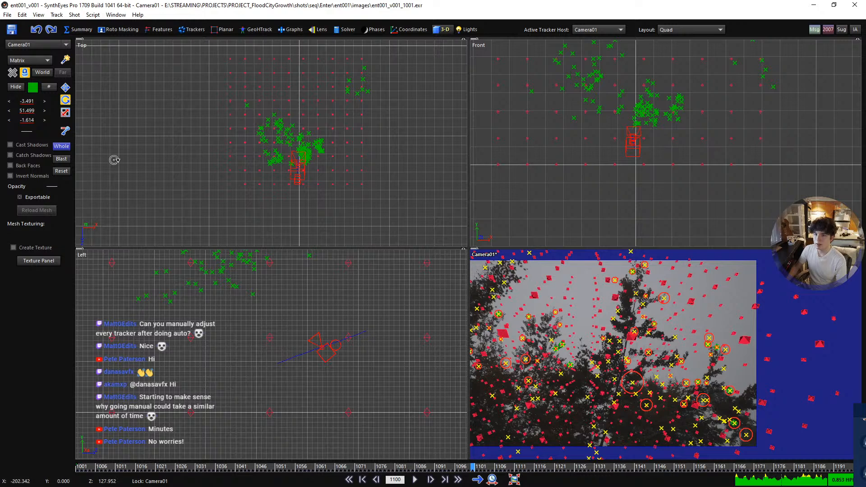
- Scale the matrix uniformly down to about 39.3 × 35.6 × 37.5 and move it over the tracker cloud in the Left view
left_click(206, 266)
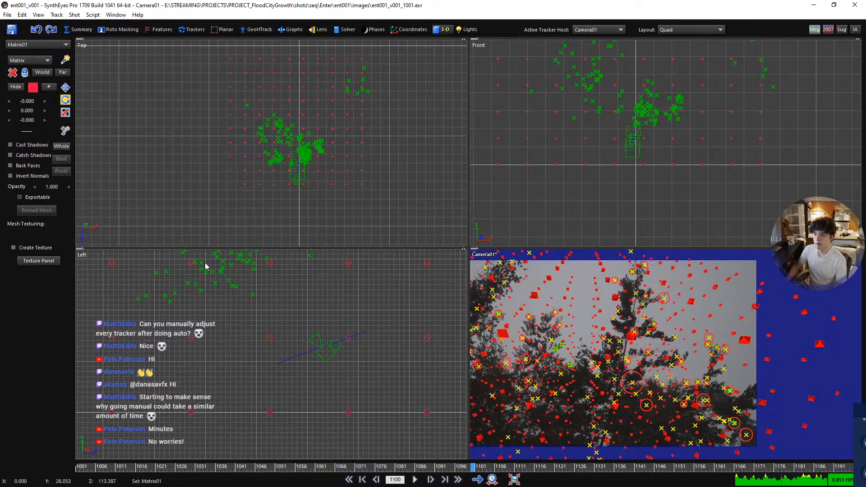
left_click(65, 113)
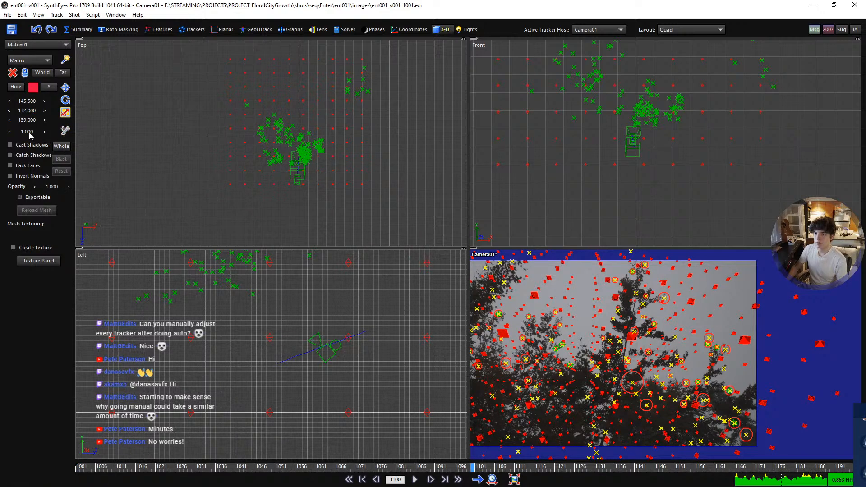
left_click_drag(29, 133, 6, 132)
scroll(265, 362, "down", 5)
scroll(237, 350, "up", 2)
key("w")
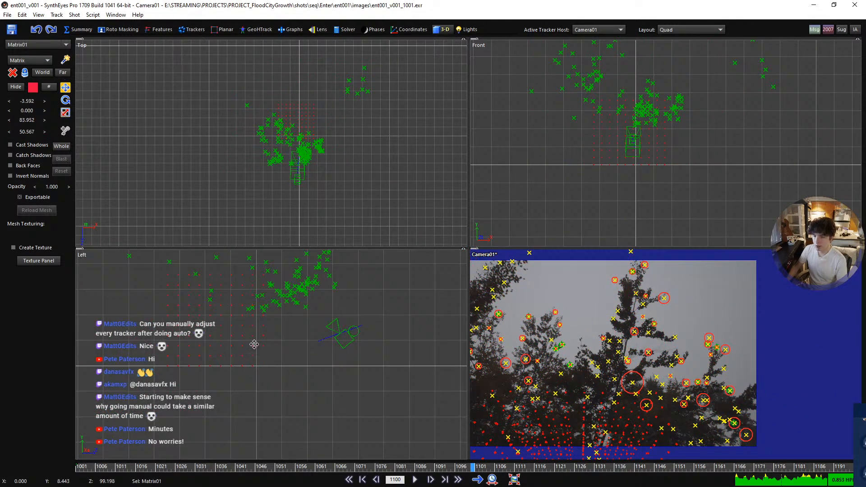
left_click_drag(262, 344, 344, 311)
middle_click_drag(345, 311, 350, 352)
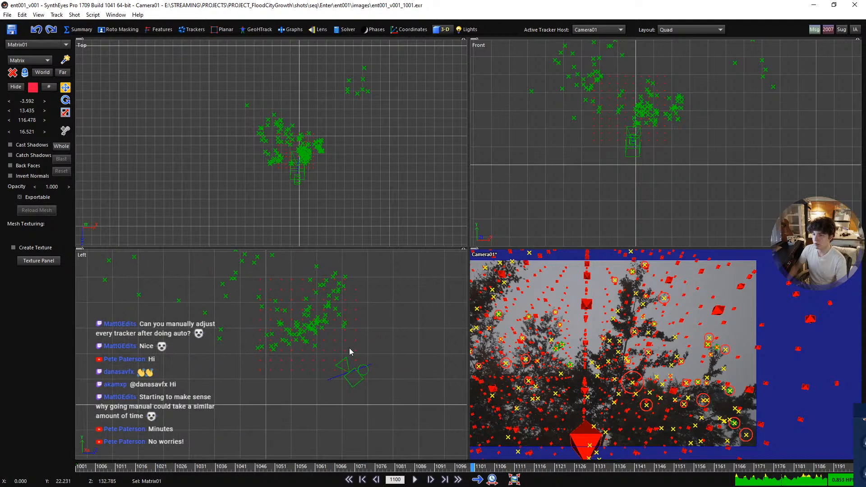
scroll(322, 333, "up", 2)
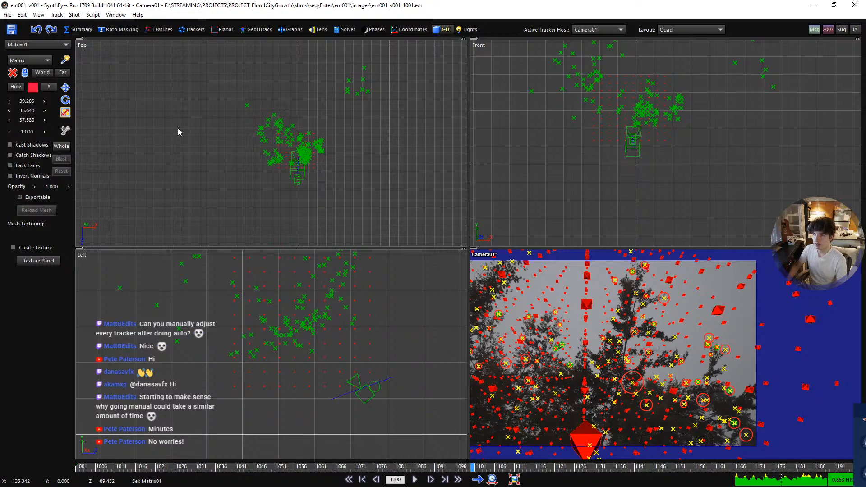
- Shrink the matrix further to about 23.9 × 21.7 × 22.9 and reposition it around the trackers near the camera
key("r")
scroll(360, 365, "up", 2)
key("r")
left_click_drag(352, 376, 363, 346)
key("w")
key("r")
- Set the matrix's segment counts to 4 in all three directions
left_click(48, 86)
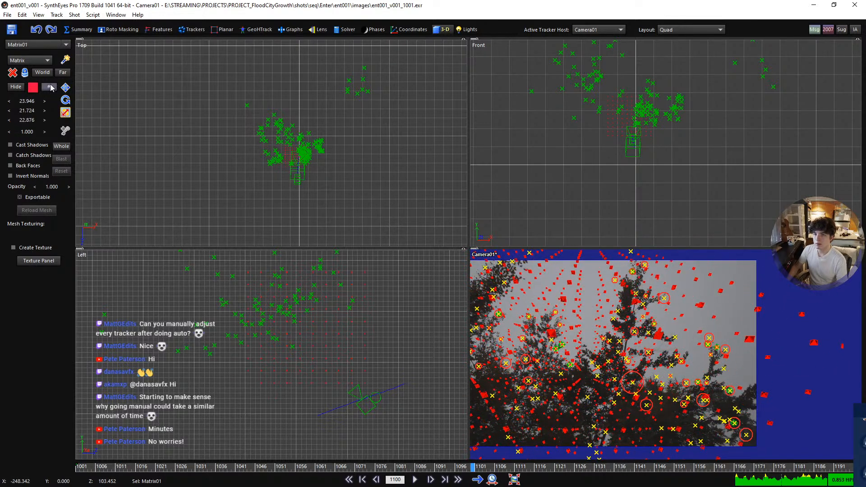
double_click(28, 100)
type("4")
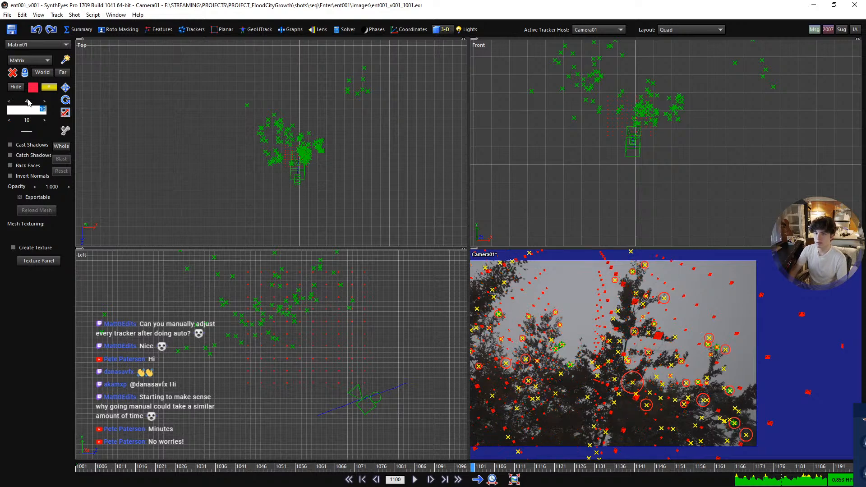
key("Return")
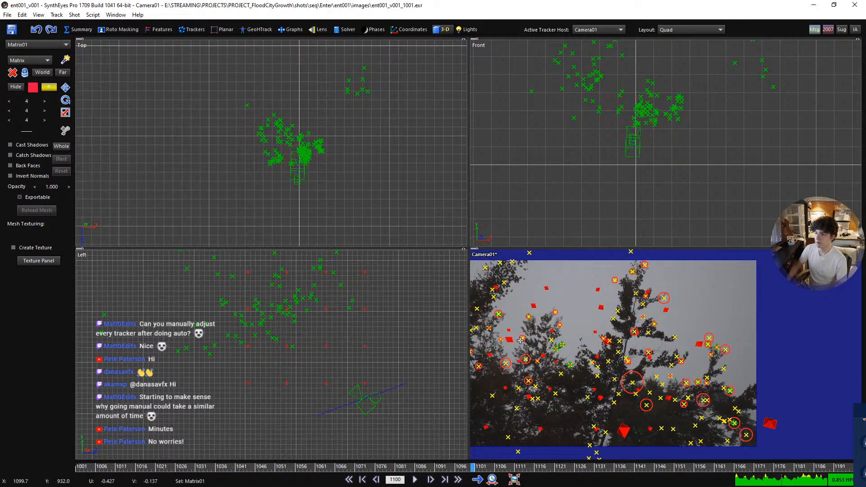
- Create a tall box in the Top view beyond the tracker cloud, sized about 524 × 2428 × 532
scroll(267, 327, "up", 3)
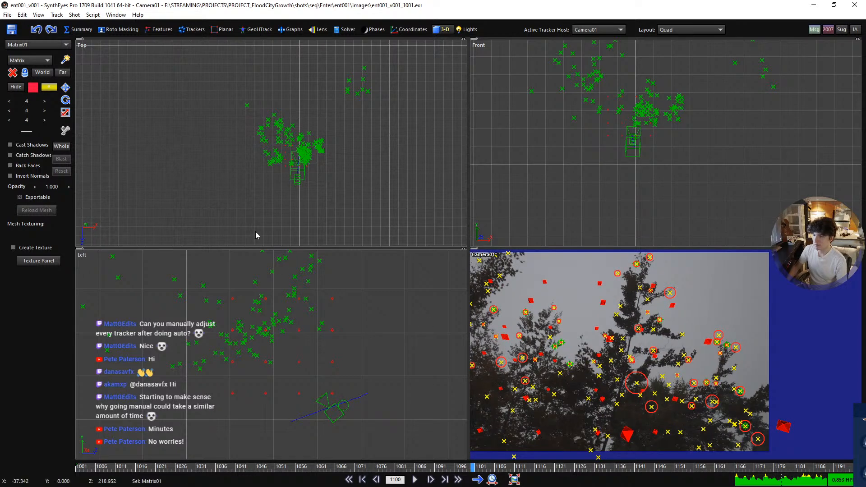
left_click(29, 60)
left_click(32, 70)
scroll(287, 198, "down", 4)
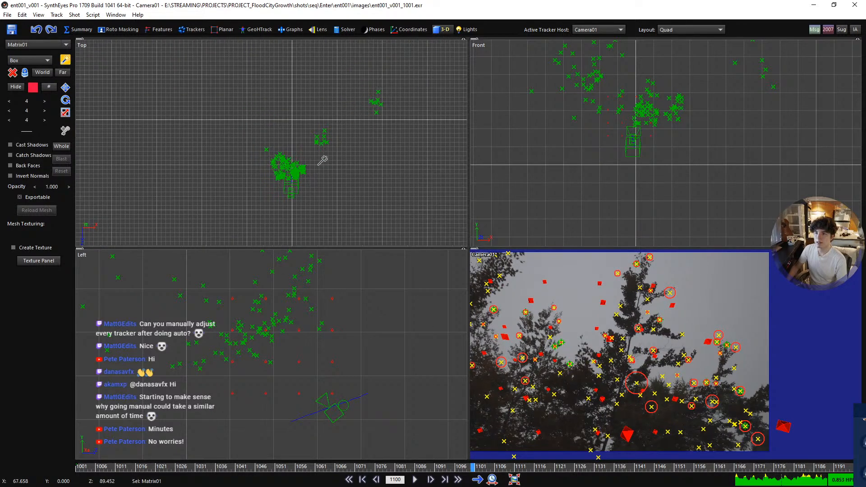
middle_click_drag(354, 133, 293, 175)
left_click_drag(292, 175, 347, 114)
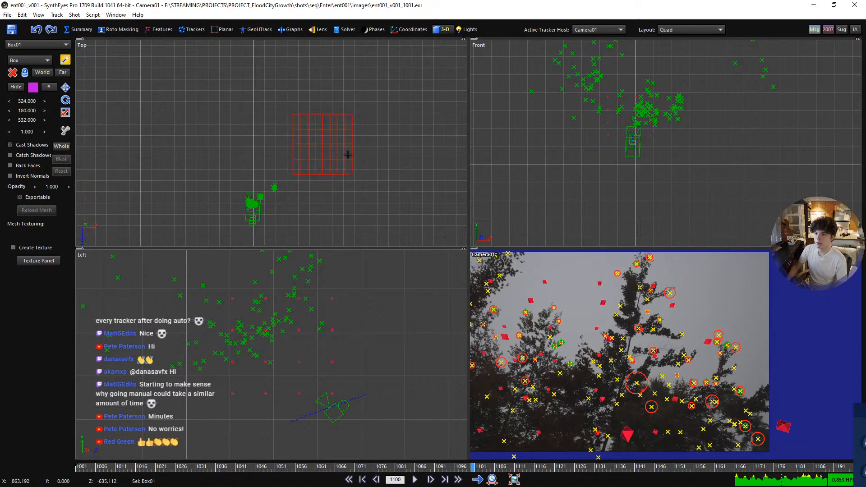
left_click_drag(347, 154, 364, 390)
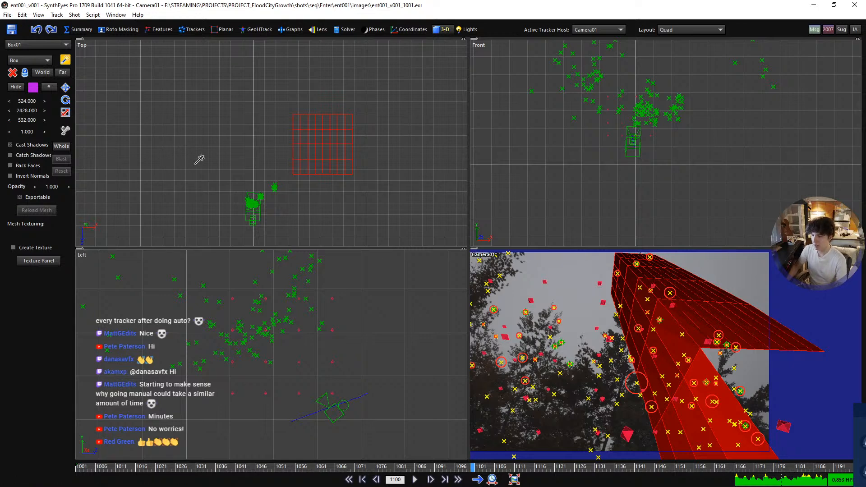
- Create a second, wider box in the Top view on the other side of the camera's line of sight, about 1060 × 2496 × 676
scroll(409, 181, "down", 2)
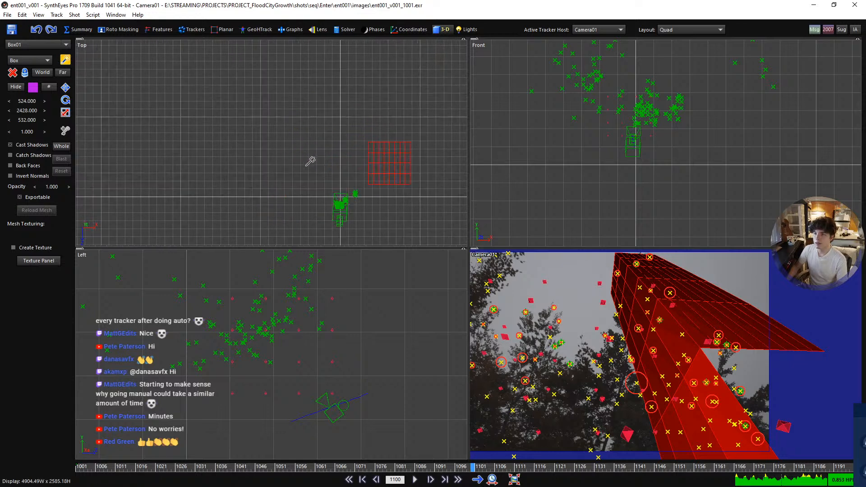
scroll(310, 160, "up", 2)
left_click_drag(242, 65, 304, 111)
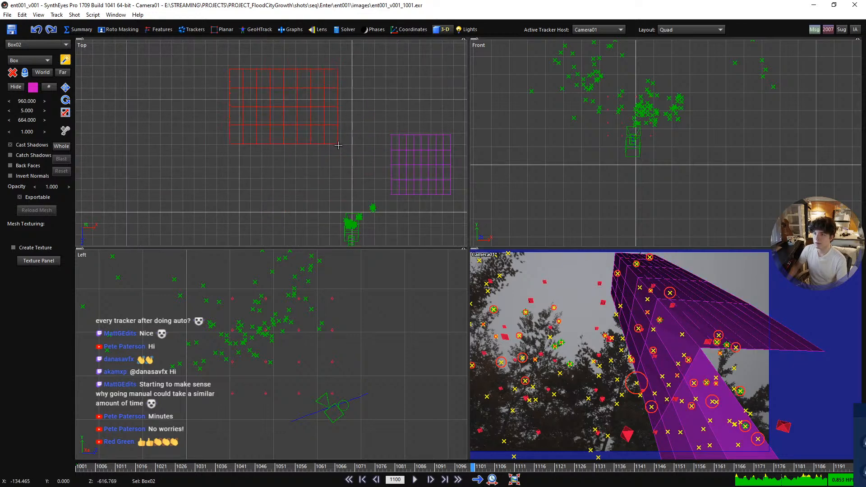
left_click_drag(338, 145, 355, 428)
- Show the full camera view, switch the meshes to wireframe, rewind to frame 1001 and select the first box
key("1")
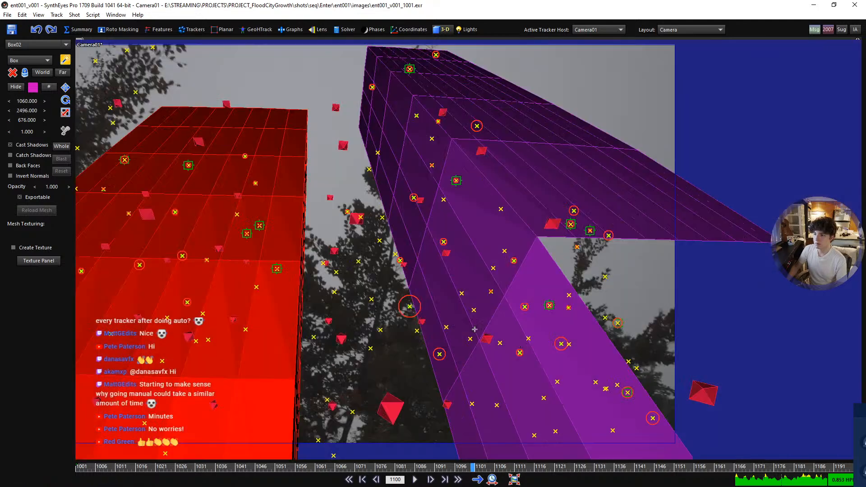
middle_click_drag(455, 281, 596, 283)
scroll(502, 284, "down", 1)
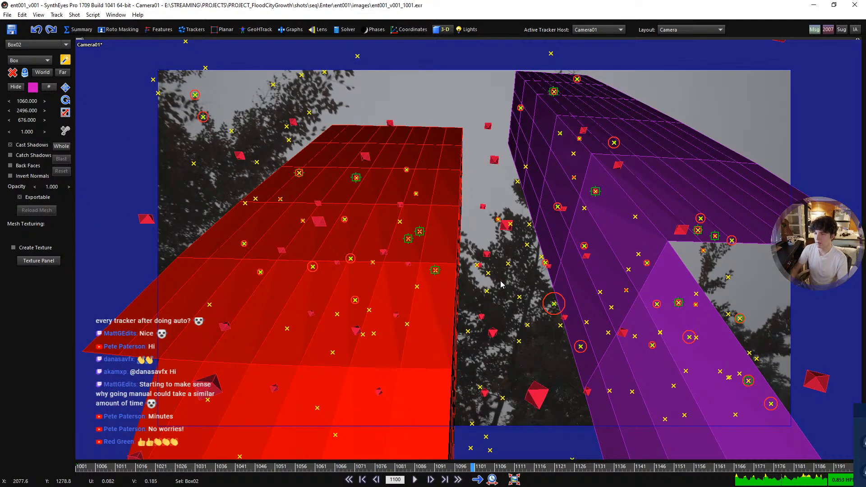
left_click(477, 116)
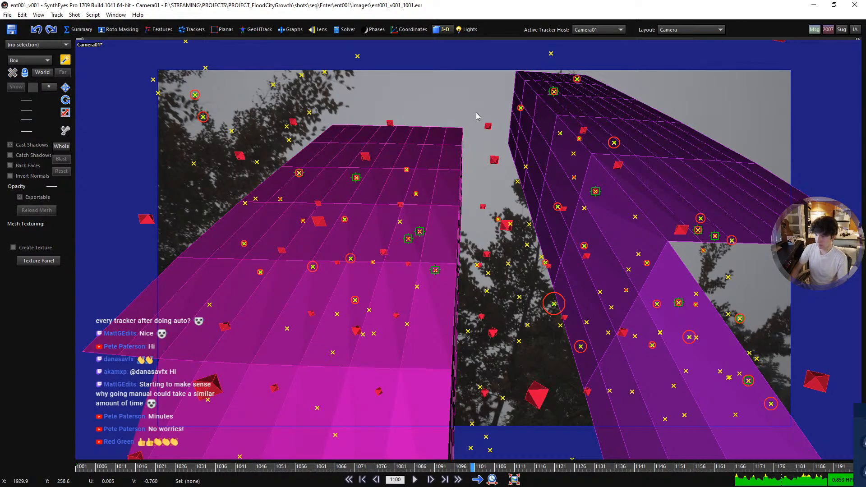
key("w")
key("shift+a")
middle_click_drag(433, 112, 424, 111)
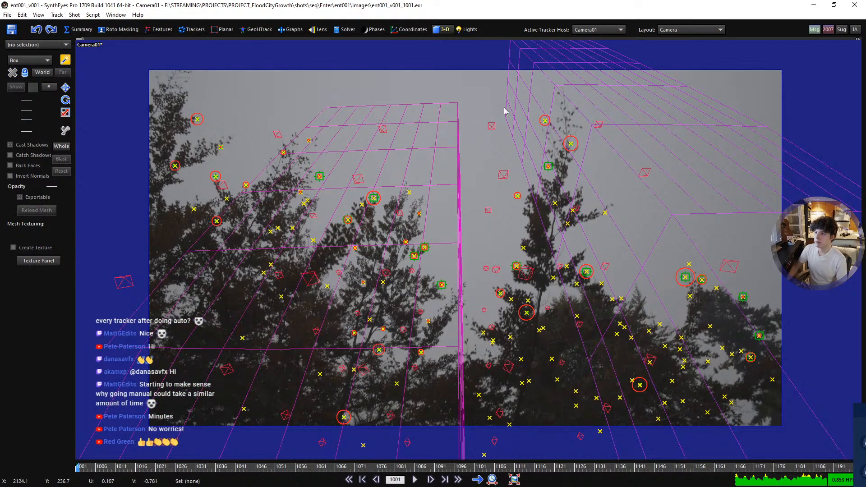
left_click(515, 110)
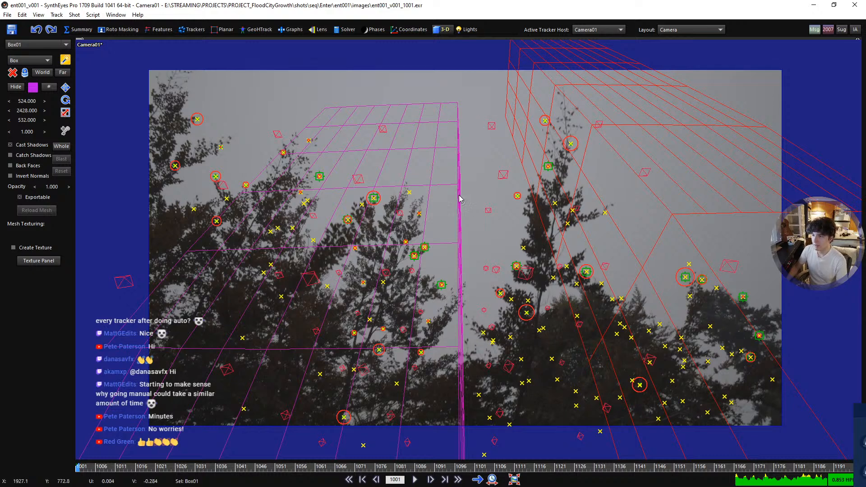
middle_click_drag(458, 197, 428, 188)
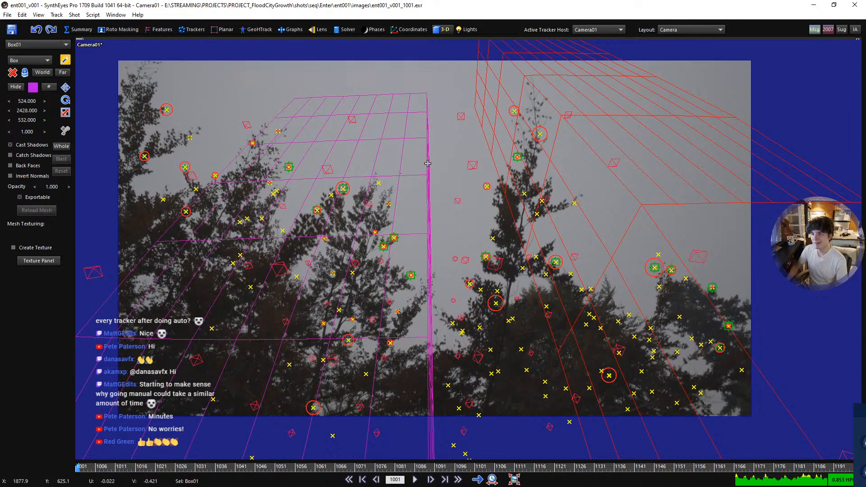
- Turn on OpenGL Camera View, play the shot to check how the boxes stick, and stop at frame 1115
left_click(38, 15)
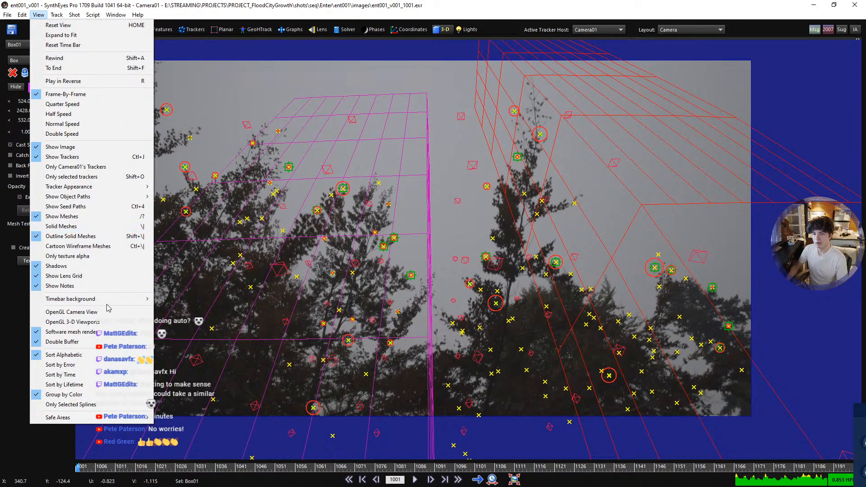
left_click(107, 313)
scroll(408, 251, "up", 3)
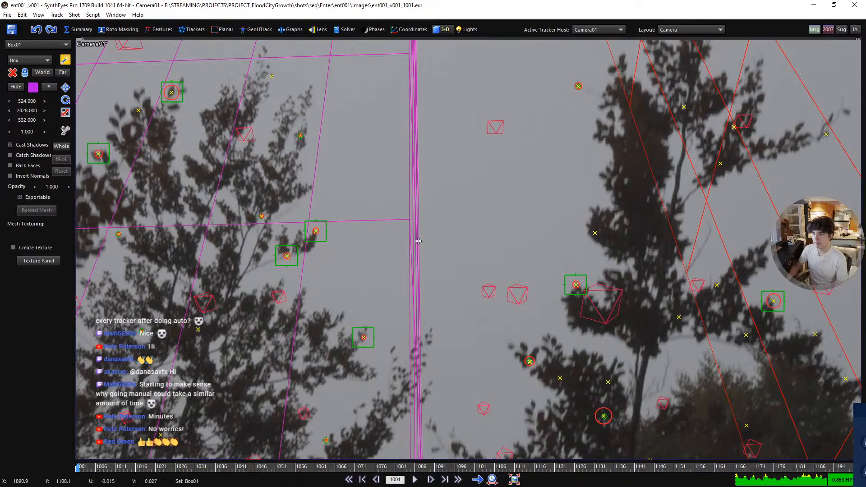
scroll(407, 251, "down", 5)
key("space")
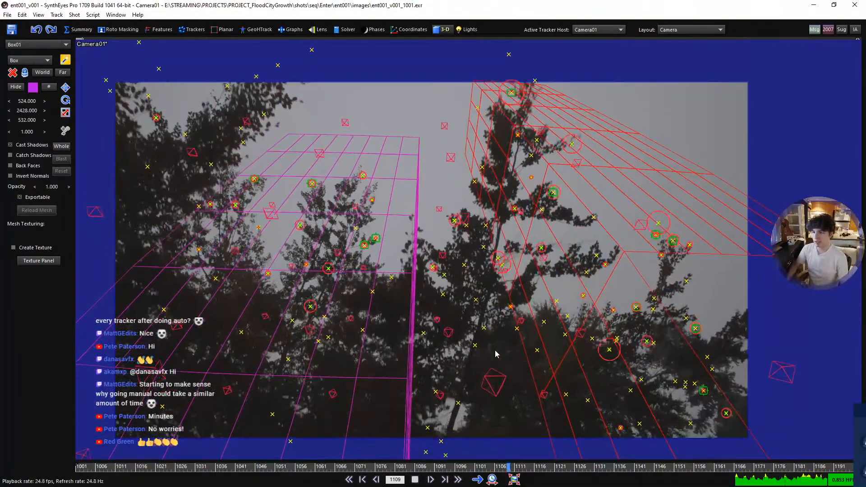
key("space")
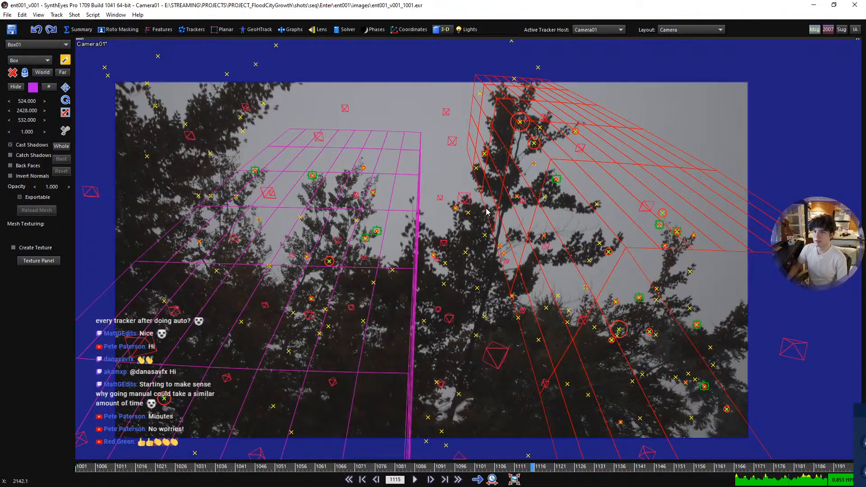
- Examine the first box's perspective and edges against the footage at frame 1115
middle_click_drag(766, 349, 484, 163)
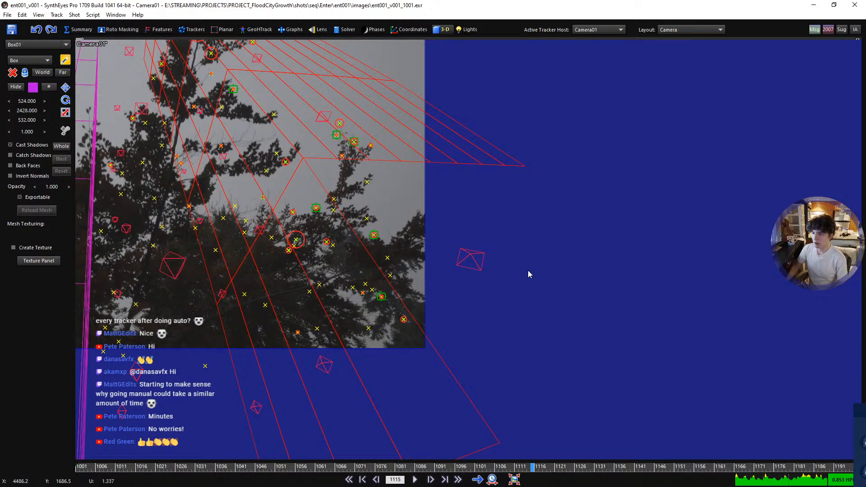
middle_click_drag(552, 230, 707, 256)
scroll(668, 258, "down", 3)
middle_click_drag(510, 132, 538, 181)
scroll(539, 181, "up", 2)
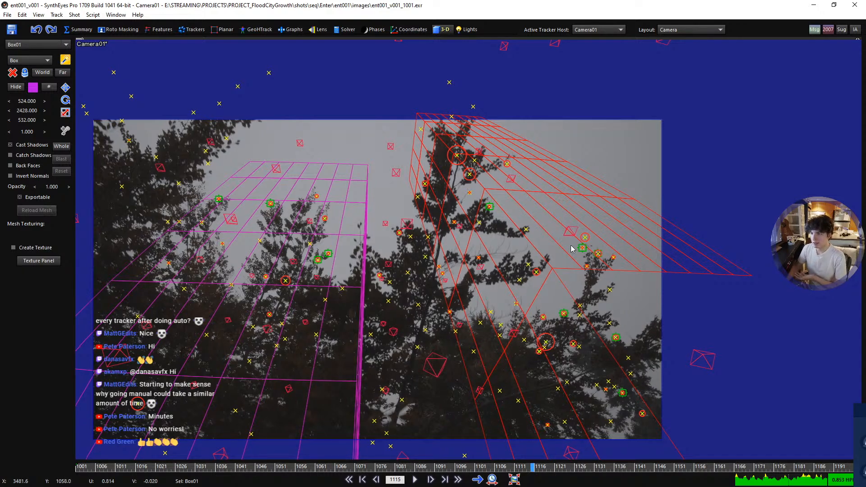
middle_click_drag(624, 384, 480, 289)
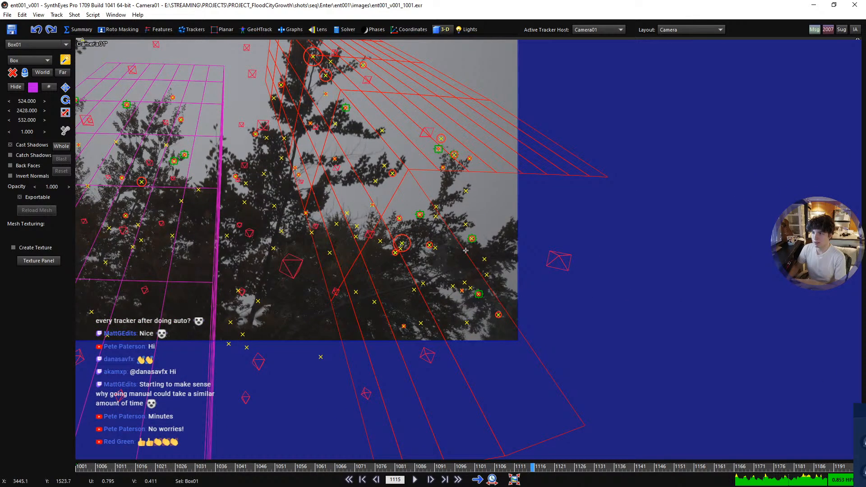
middle_click_drag(466, 251, 488, 287)
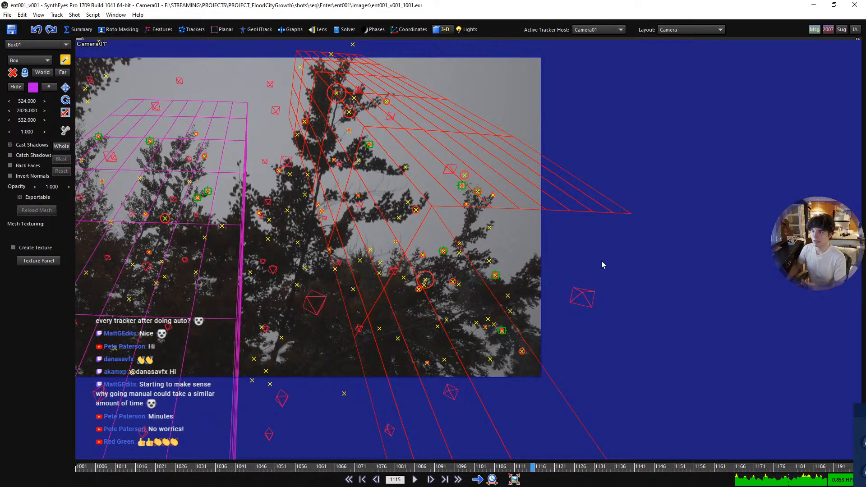
middle_click_drag(602, 265, 616, 262)
- Set the first box's segment counts to 6, 7 and 34 for a denser wireframe
left_click(48, 88)
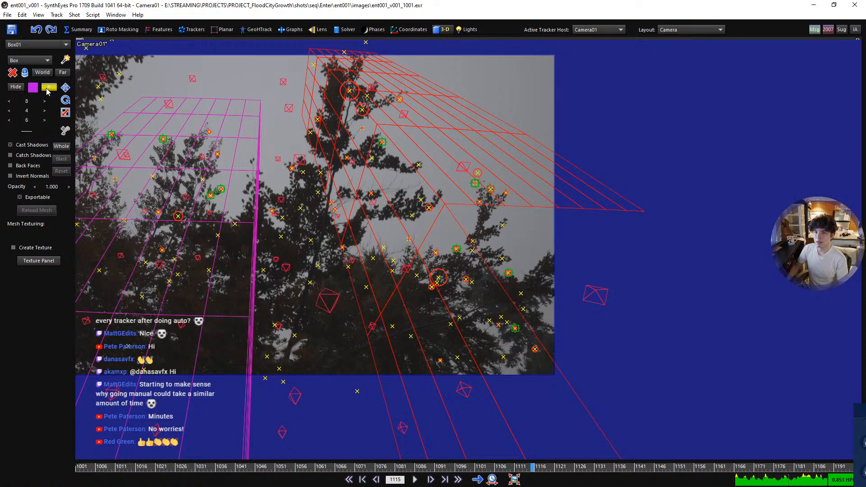
mouse_move(27, 111)
left_mouse_down()
mouse_move(26, 103)
mouse_move(29, 121)
mouse_move(29, 112)
left_mouse_up()
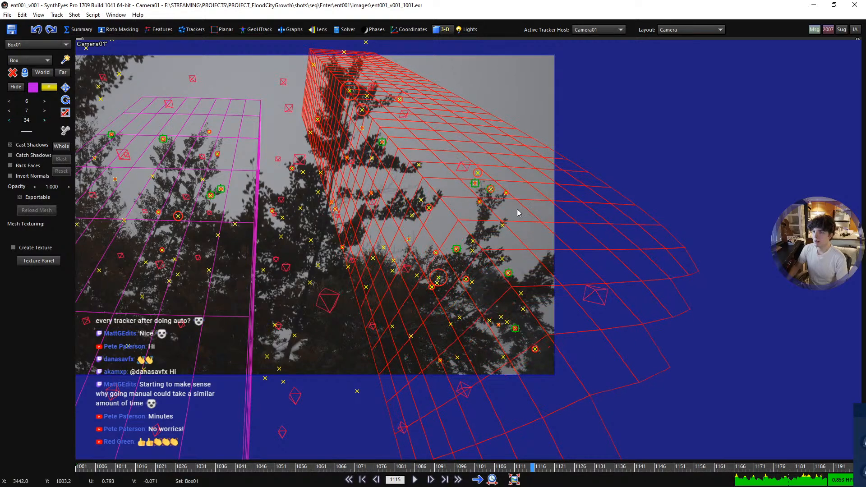
middle_click_drag(518, 209, 661, 232)
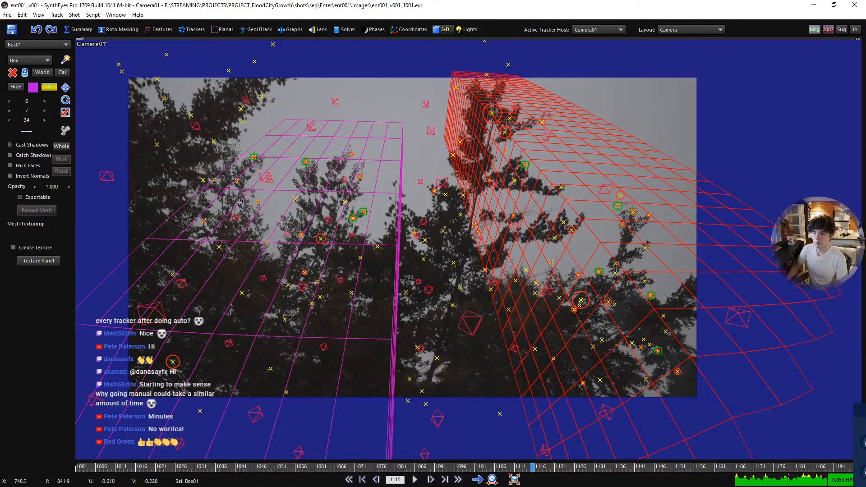
- Select the second box, raise its third segment count to 20, and check both wireframes against the footage
left_click(206, 251)
middle_click_drag(179, 253, 345, 188)
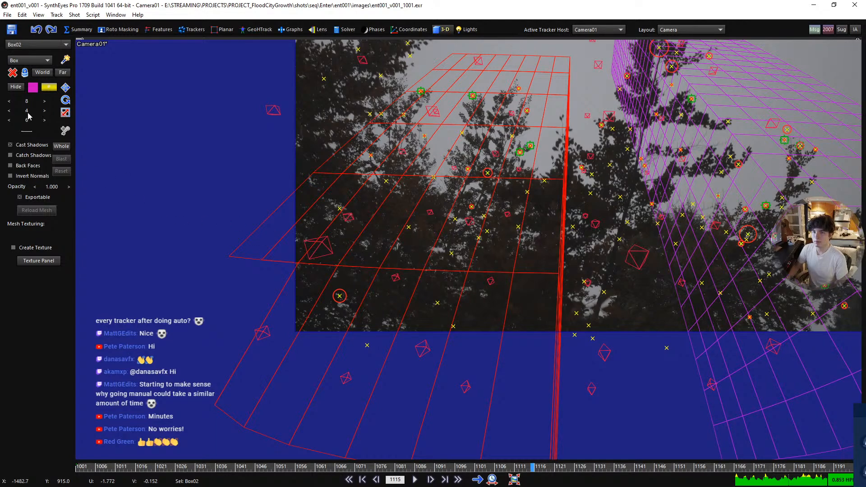
left_click_drag(26, 120, 54, 121)
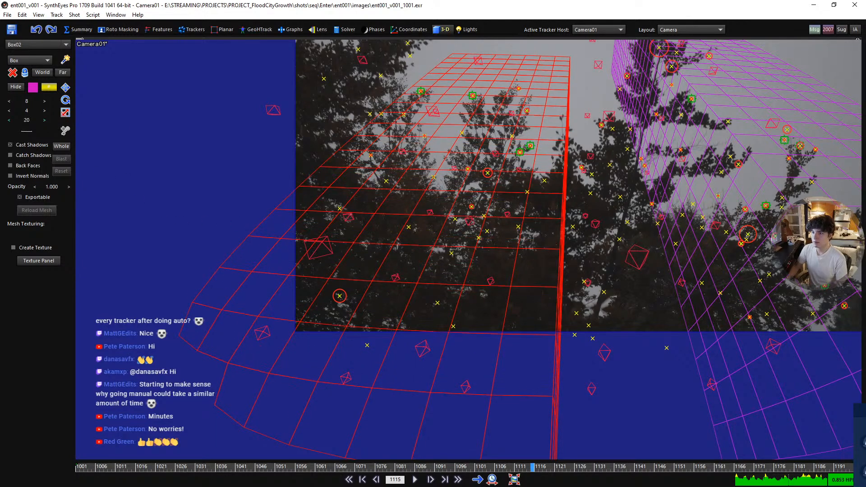
middle_click_drag(576, 163, 420, 251)
scroll(424, 251, "up", 4)
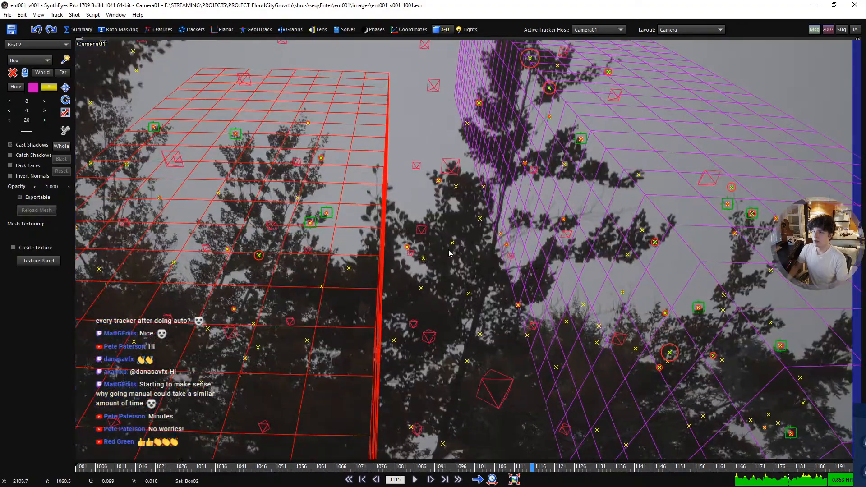
scroll(464, 248, "down", 3)
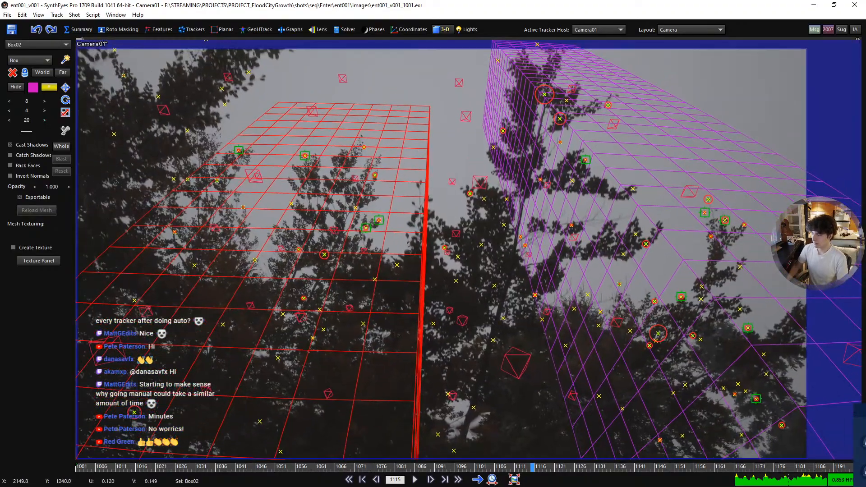
- Play the shot to check how both boxes stick to the footage, and return to frame 1001
key("space")
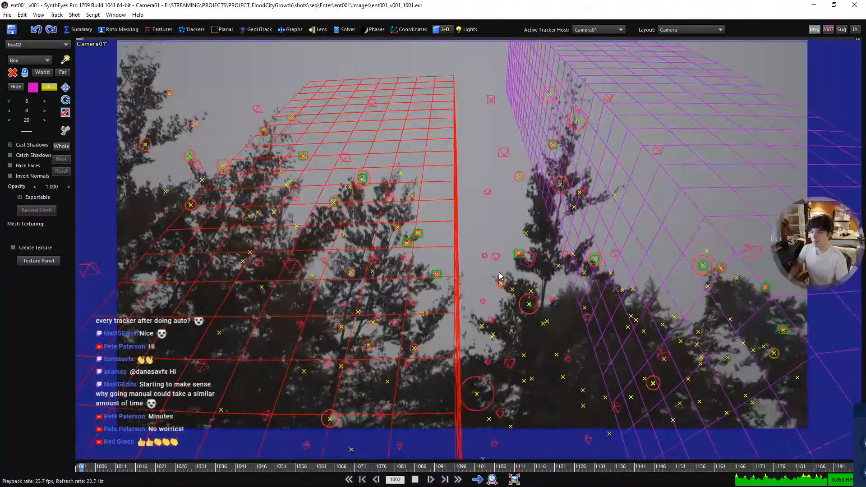
key("shift+a")
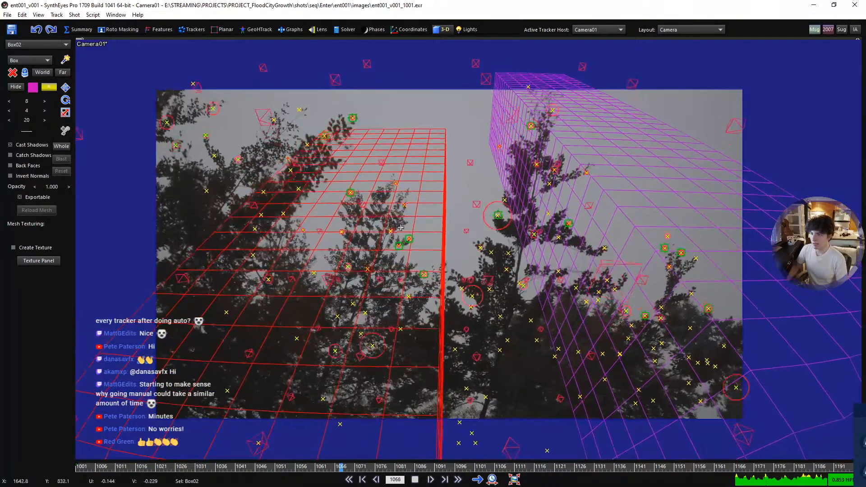
key("shift+a")
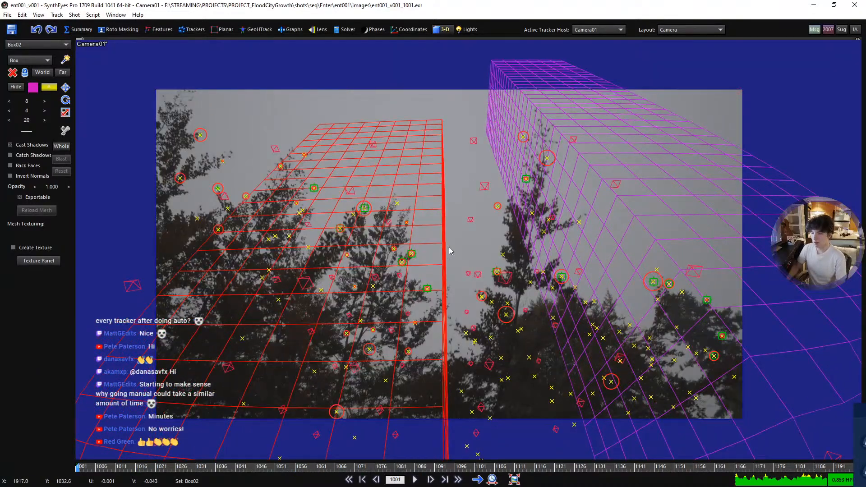
- Switch to the Quad layout and frame the camera path closely in the Left and Front views
key("q")
scroll(364, 403, "up", 10)
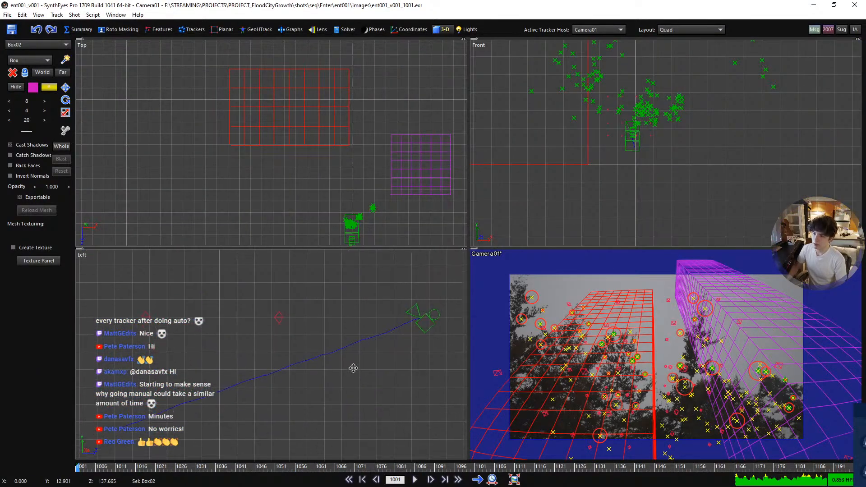
scroll(356, 337, "down", 3)
scroll(619, 147, "up", 10)
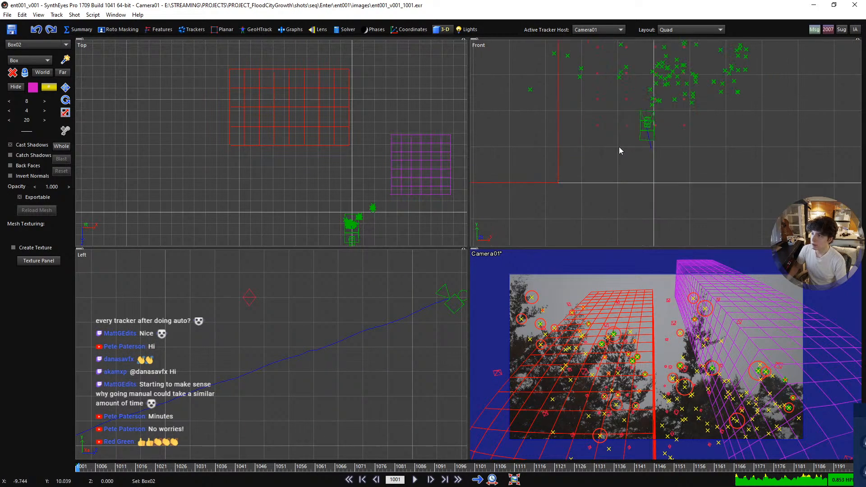
- Play the shot while examining the camera's path in the Front view for bumps, and stop playback
key("space")
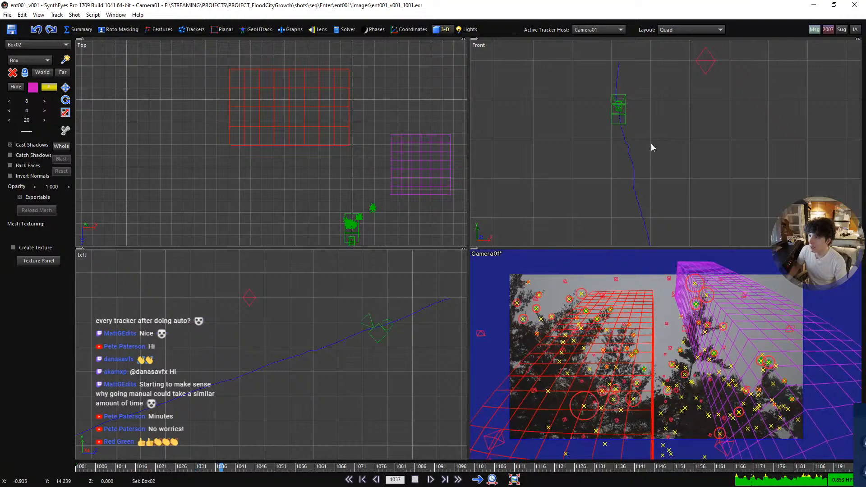
scroll(650, 164, "up", 3)
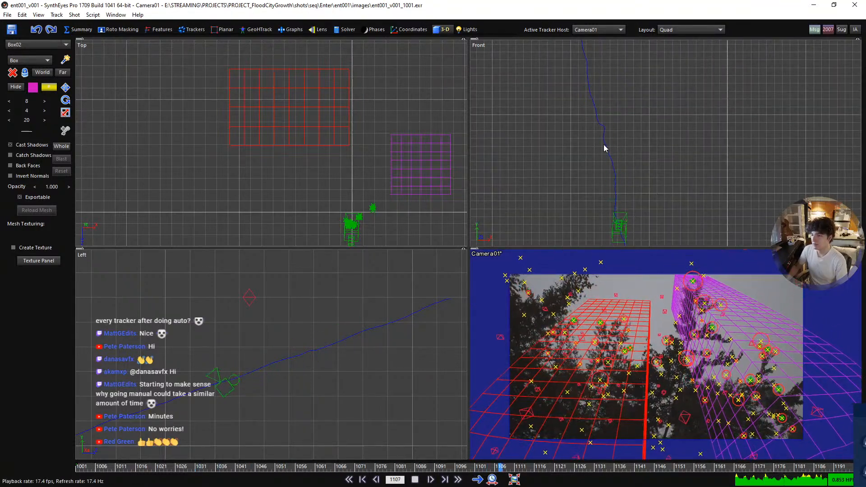
scroll(605, 148, "down", 2)
scroll(604, 145, "down", 2)
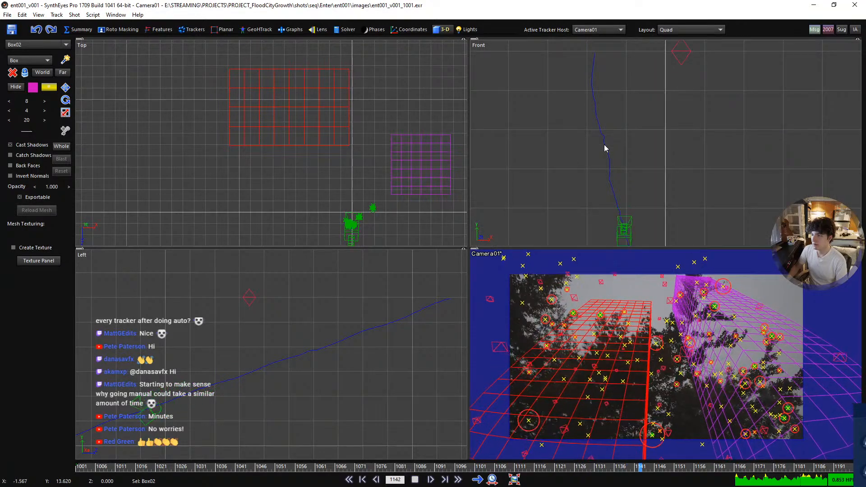
key("space")
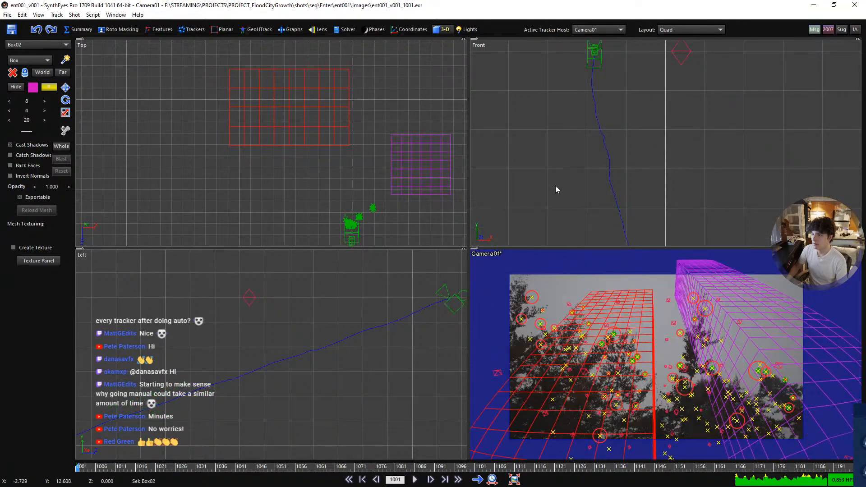
- Open the Solver room and scrub to about frame 1106 to inspect the uneven part of the camera path
left_click(346, 29)
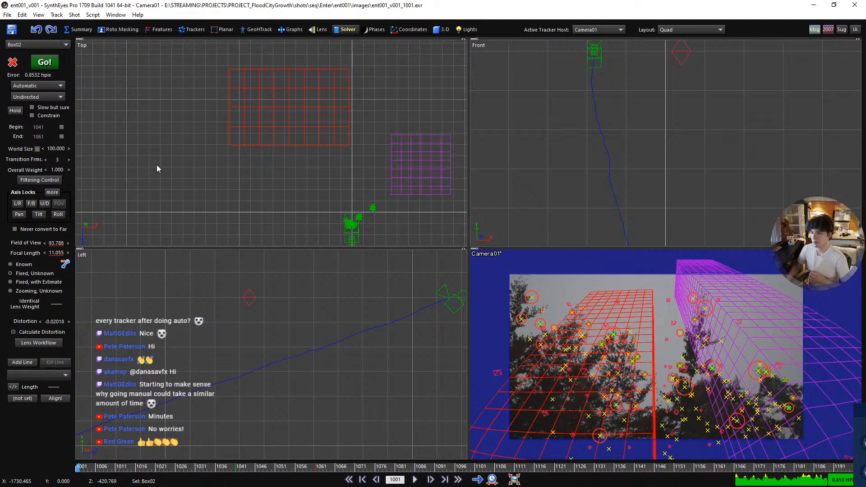
scroll(380, 345, "down", 2)
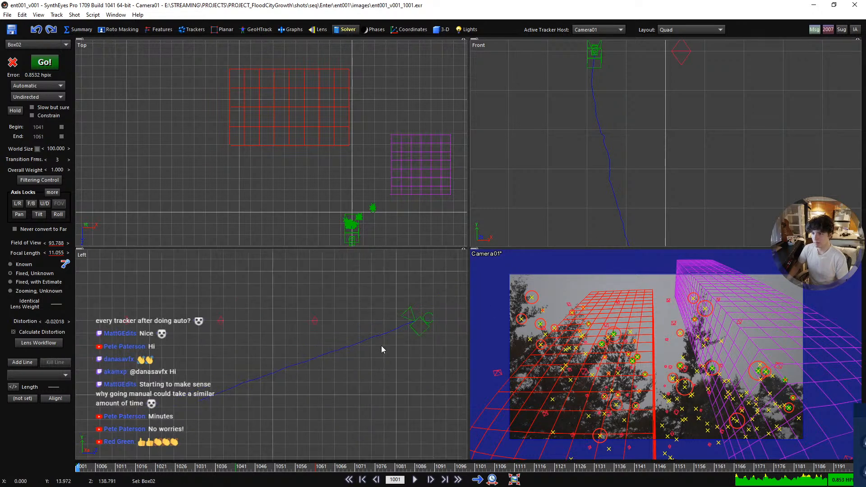
scroll(597, 342, "up", 2)
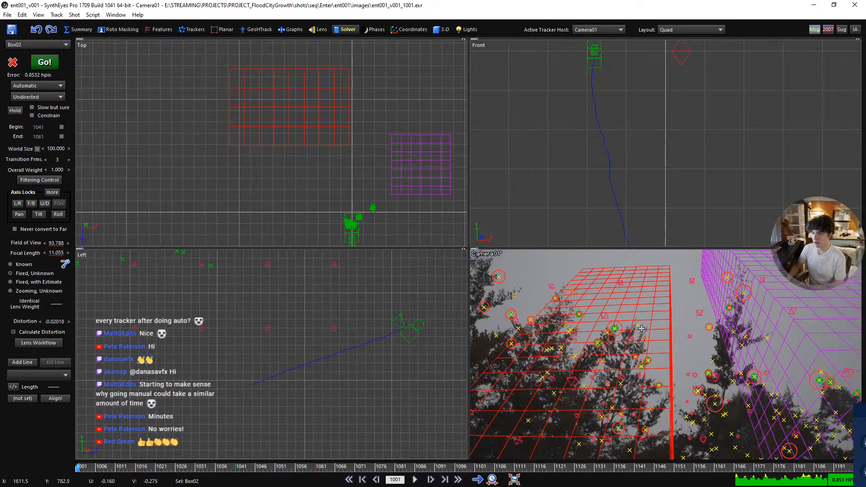
left_click(454, 466)
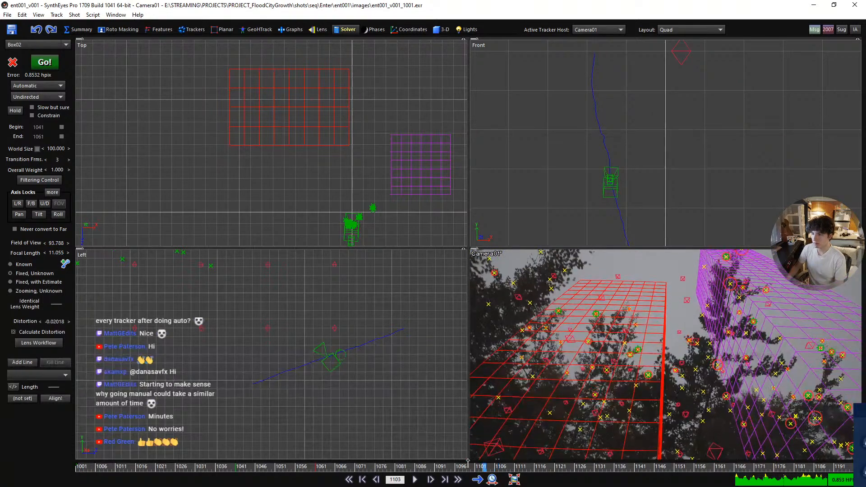
left_click_drag(460, 457, 497, 456)
scroll(614, 182, "up", 7)
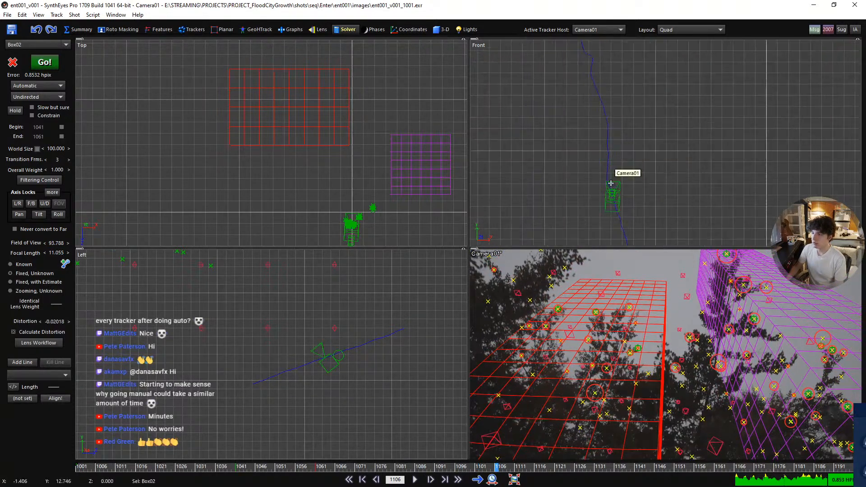
- Step back to frame 1100 and examine how closely a tracker matches its solved point in the camera view
key("s")
key("s")
key("s")
key("s")
key("s")
key("s")
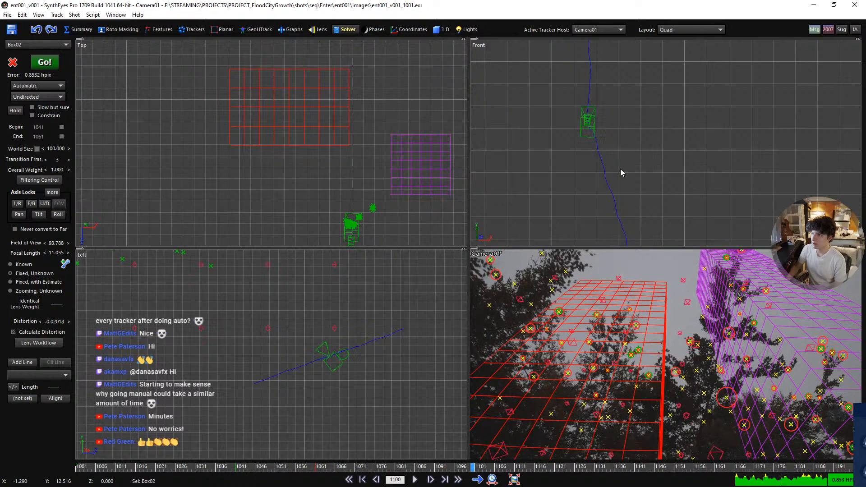
scroll(609, 365, "up", 6)
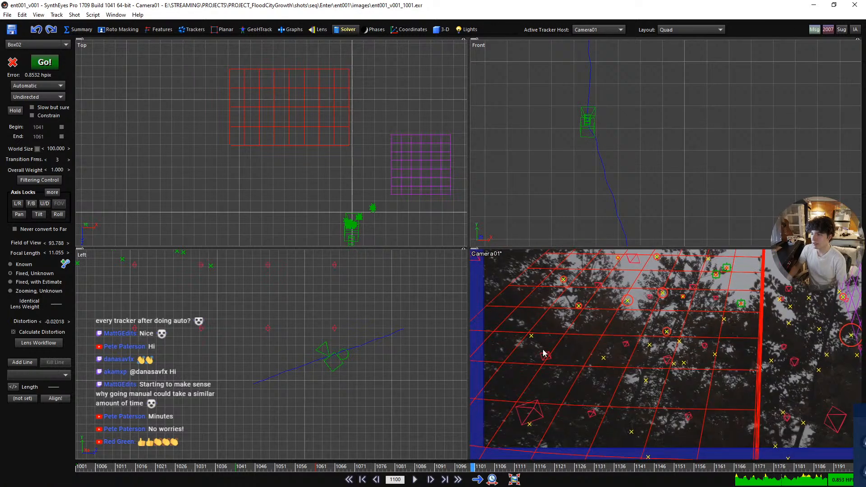
scroll(572, 376, "up", 10)
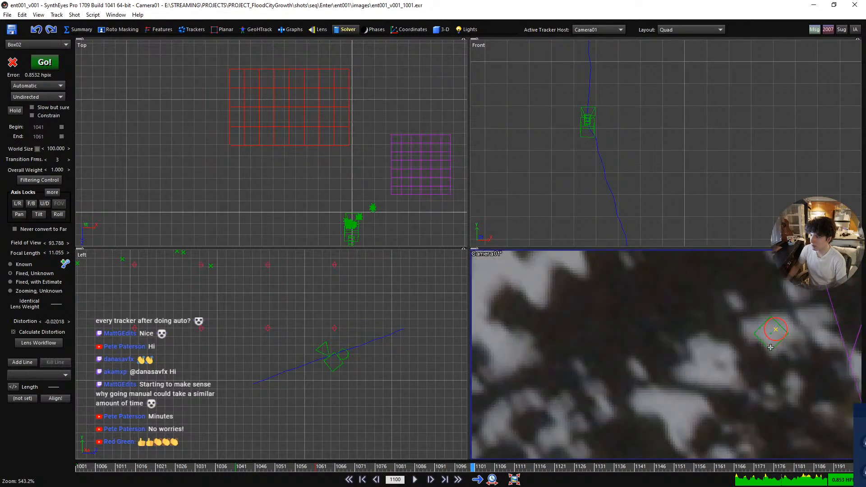
scroll(675, 362, "down", 2)
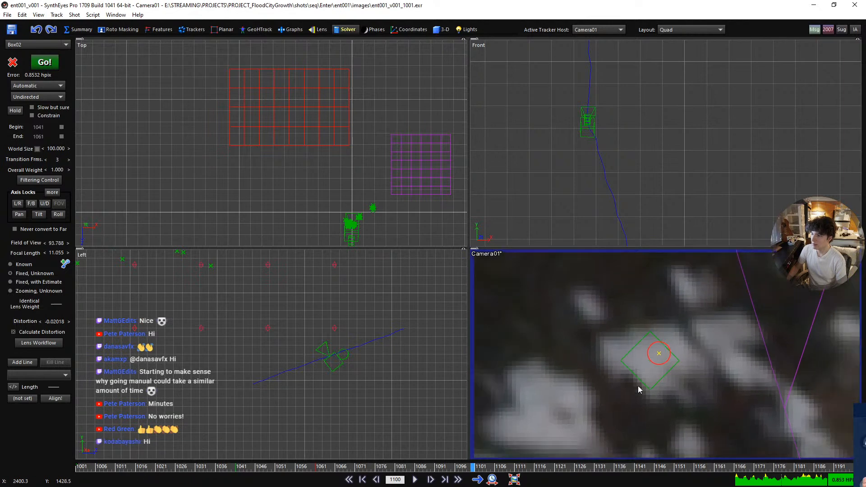
- Enable path filtering on the X, Y and Z axes and apply it to the solve path over the whole shot
left_click(40, 180)
left_click_drag(380, 183, 396, 203)
left_click(361, 266)
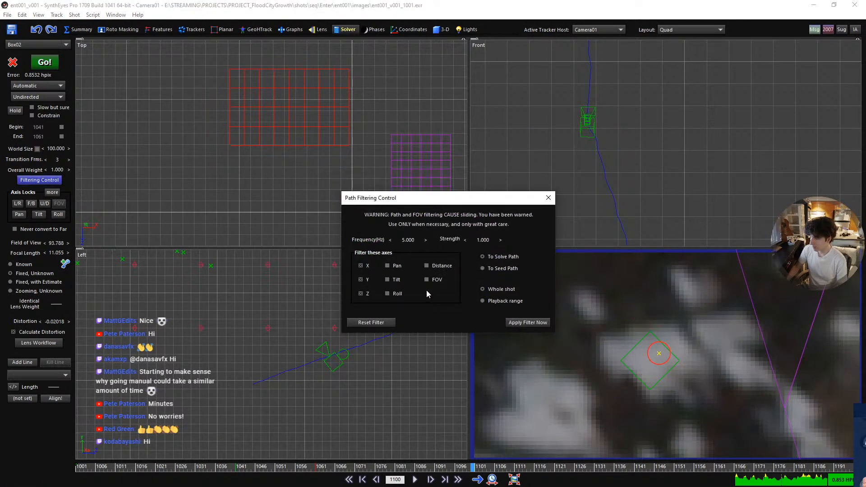
left_click_drag(453, 197, 230, 120)
scroll(593, 128, "up", 5)
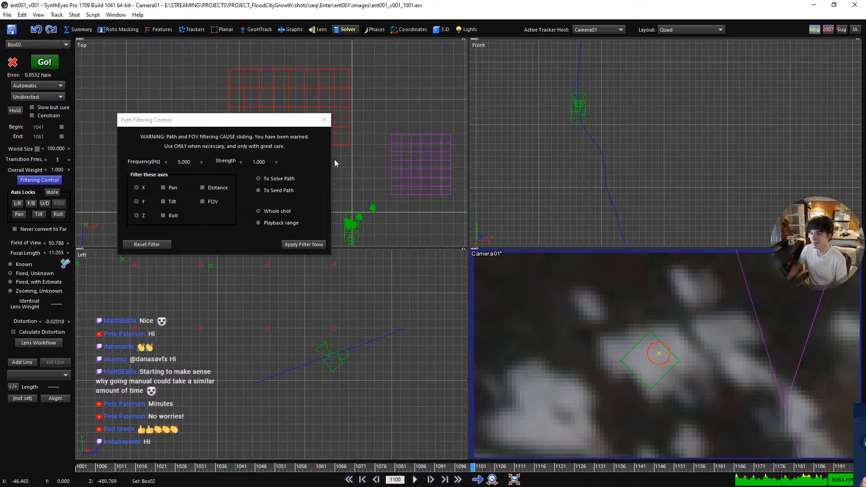
scroll(660, 355, "up", 1)
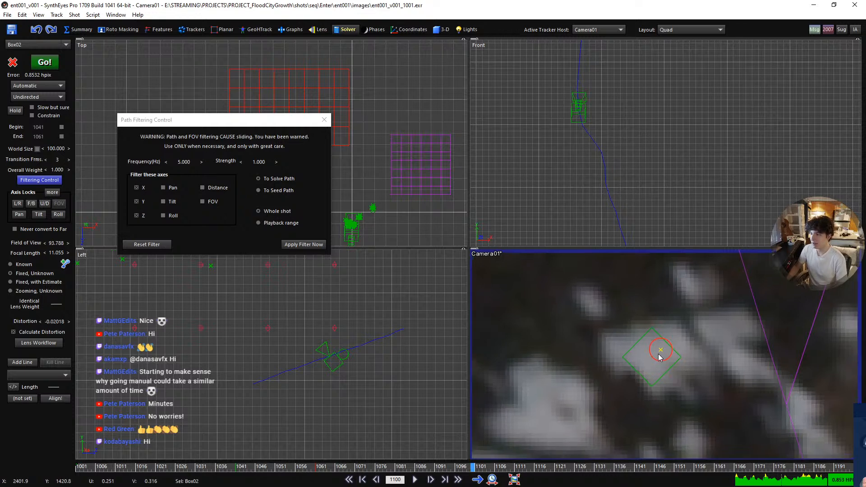
scroll(670, 354, "down", 3)
scroll(657, 359, "up", 2)
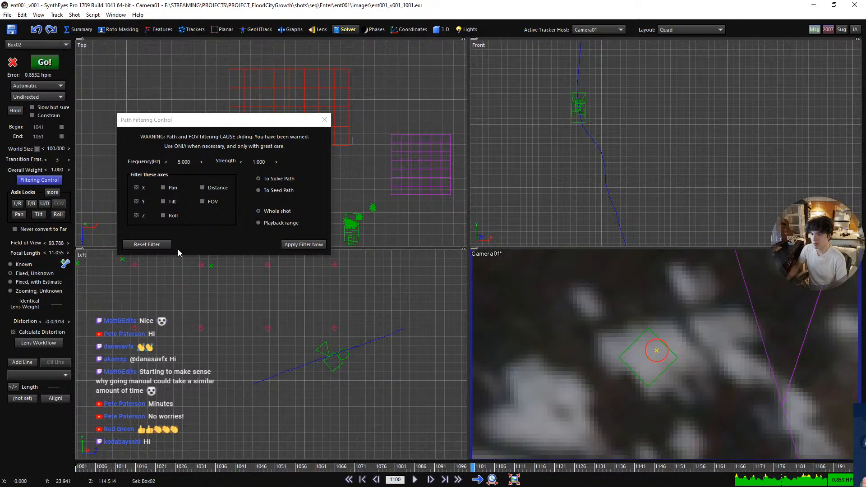
left_click(296, 245)
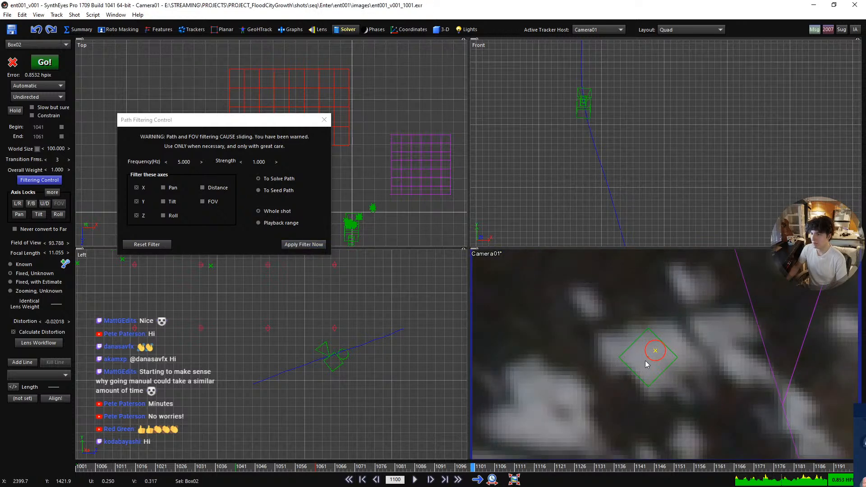
- Undo and redo the path filter at frame 1100 to compare tracker alignment with and without it, leaving the filter applied
scroll(673, 351, "down", 2)
scroll(672, 351, "down", 5)
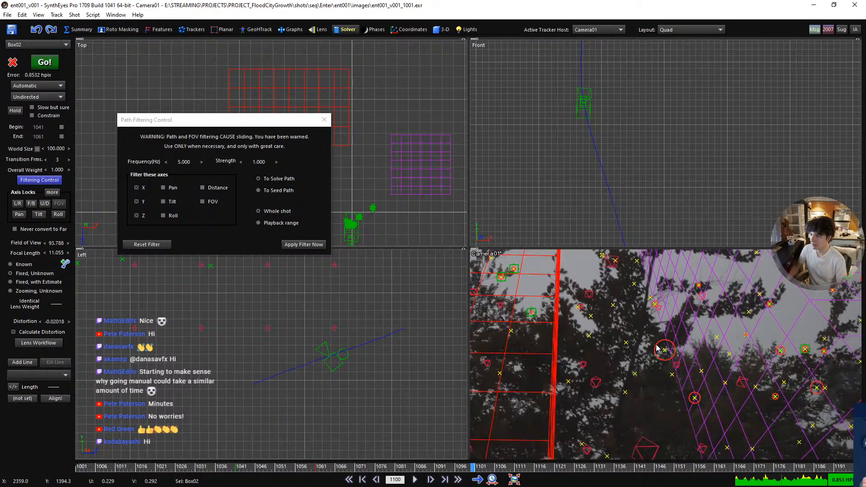
scroll(534, 317, "up", 8)
middle_click_drag(534, 317, 645, 377)
key("ctrl+z")
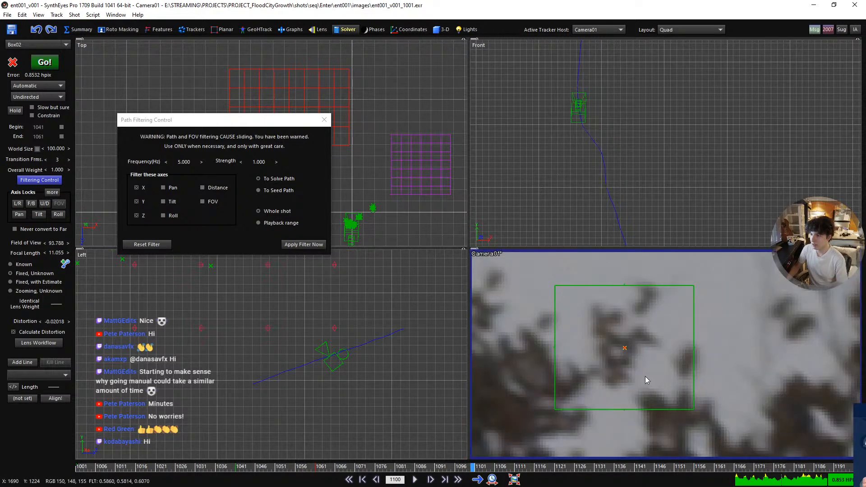
scroll(589, 338, "down", 5)
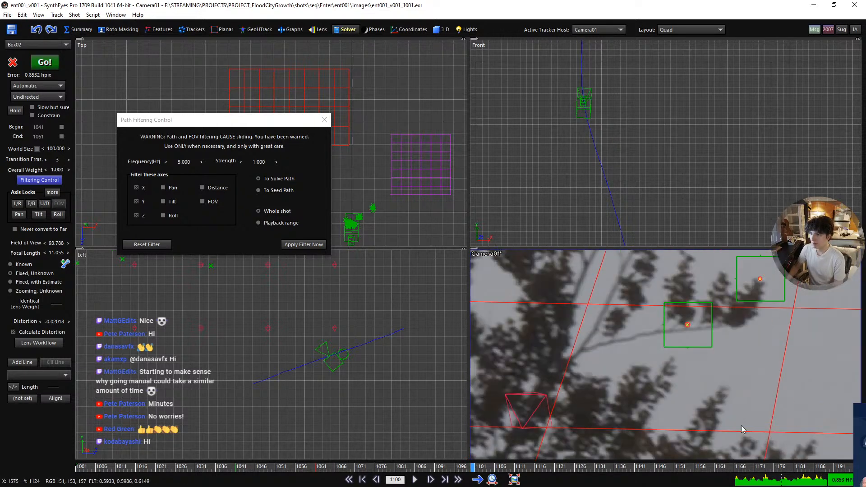
scroll(708, 329, "up", 3)
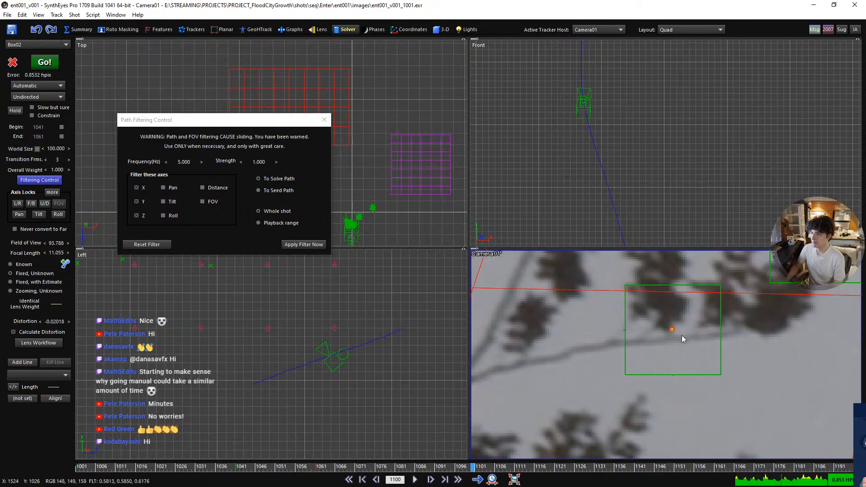
key("ctrl+y")
key("ctrl+z")
key("ctrl+y")
scroll(673, 329, "down", 12)
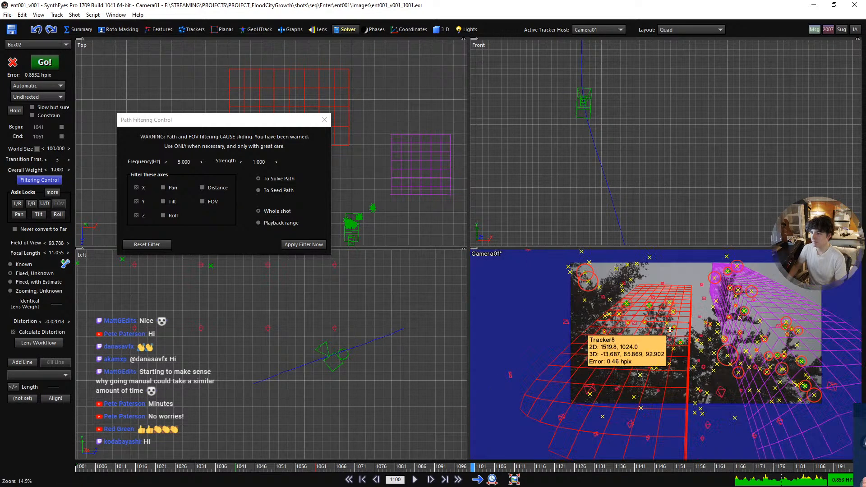
scroll(717, 330, "up", 2)
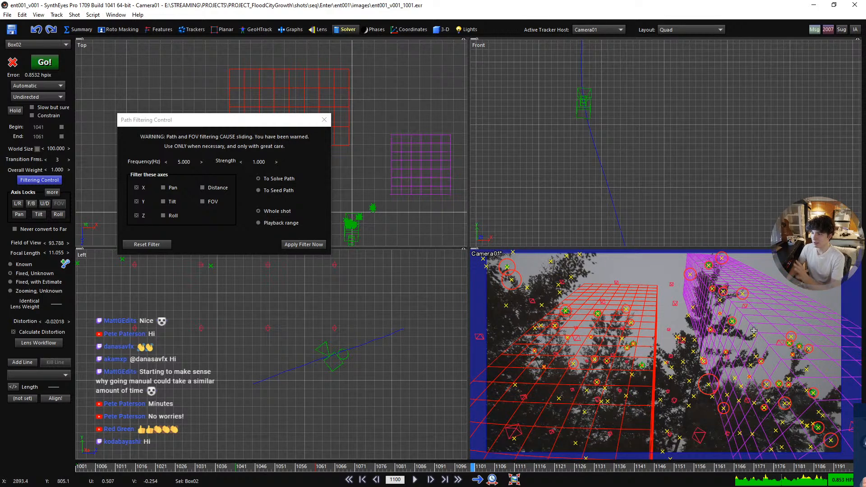
mouse_move(752, 334)
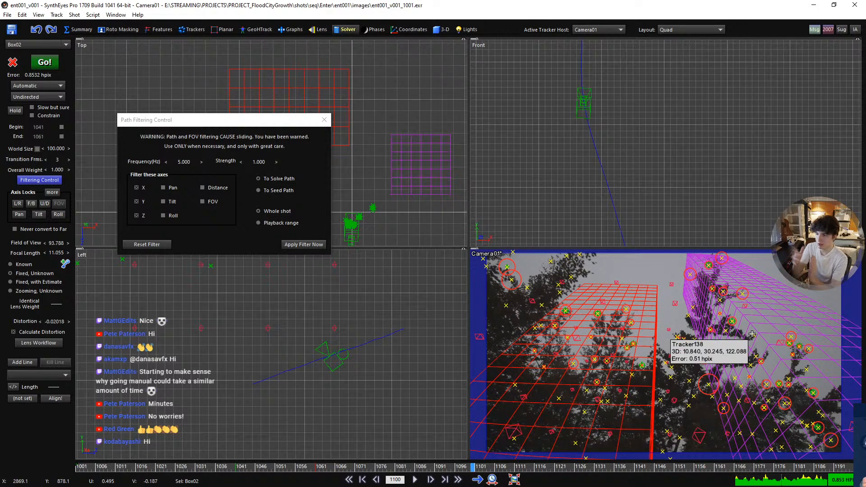
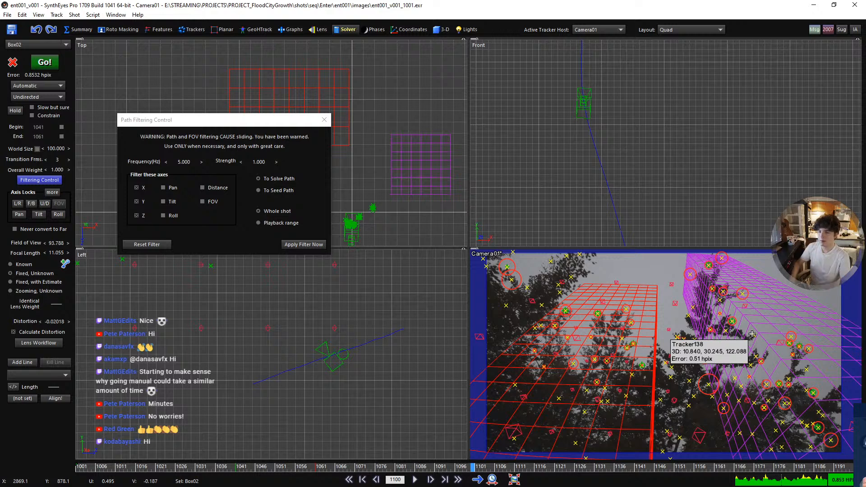
- Reset the filter settings, close the path filtering dialog and return to frame 1001
left_click(149, 244)
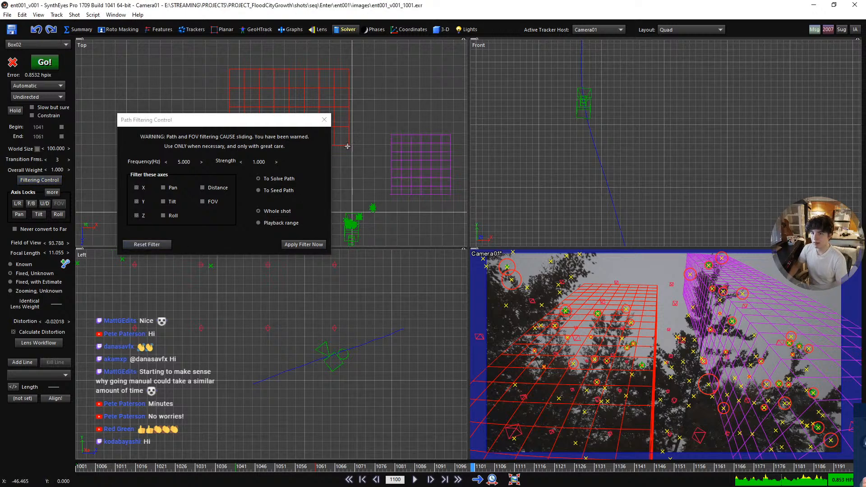
left_click(324, 120)
key("Home")
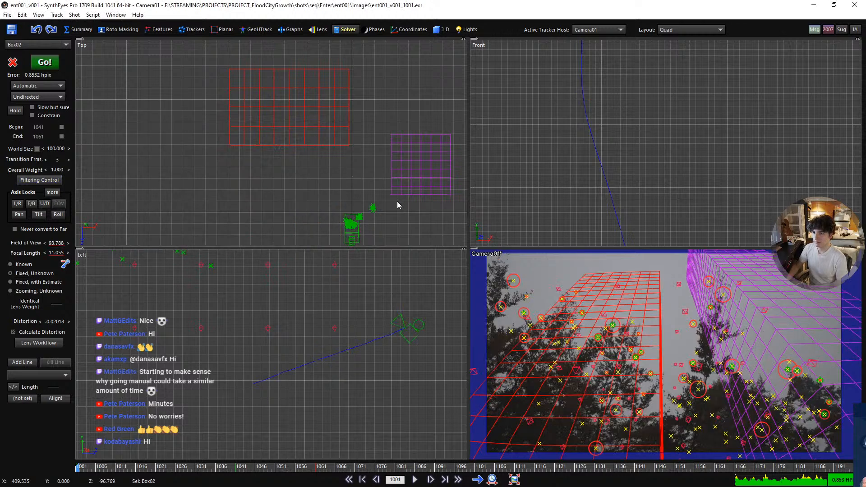
- Set the solving mode to Refine and turn on Constrain
left_click(47, 86)
left_click(44, 114)
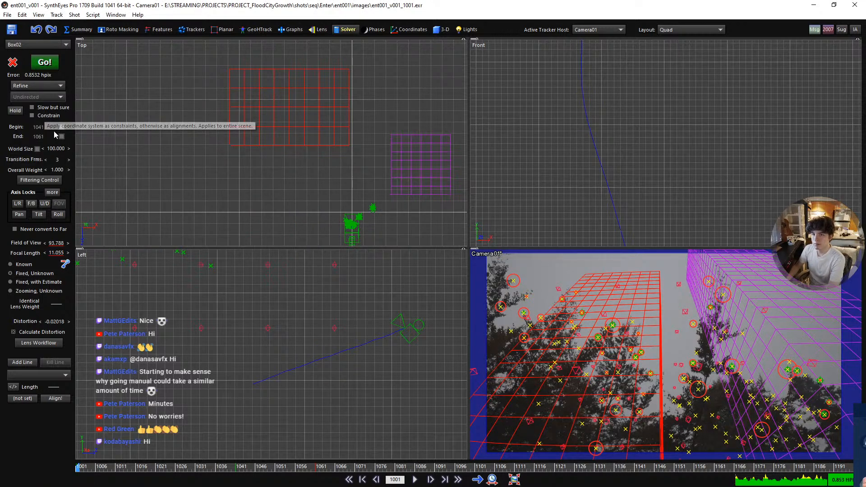
left_click(47, 116)
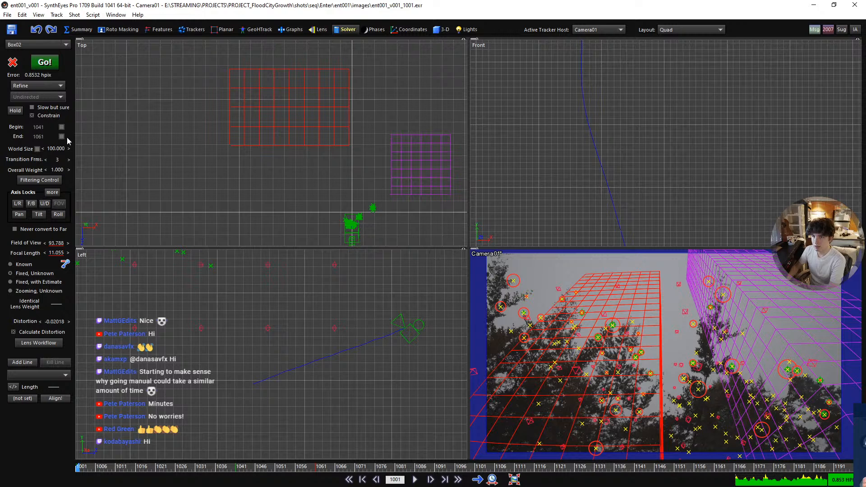
- Enable the position locks on all three translation axes and load the seed path values from the solved camera path
scroll(272, 312, "down", 3)
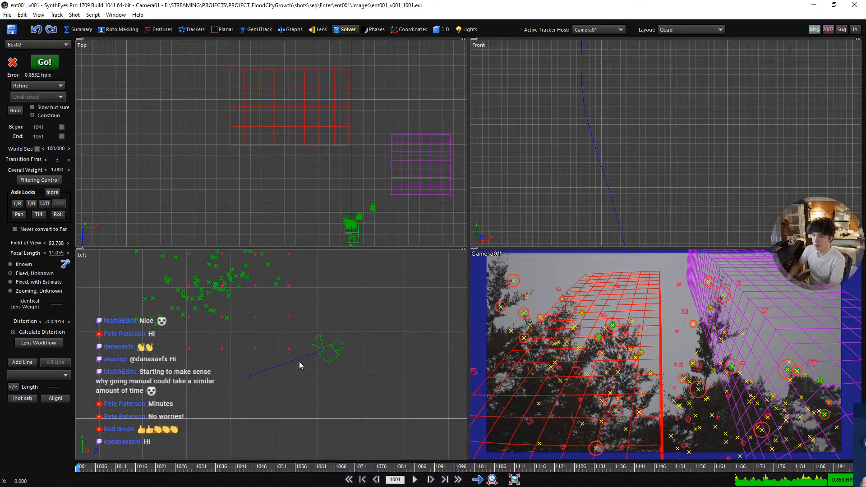
scroll(300, 366, "up", 3)
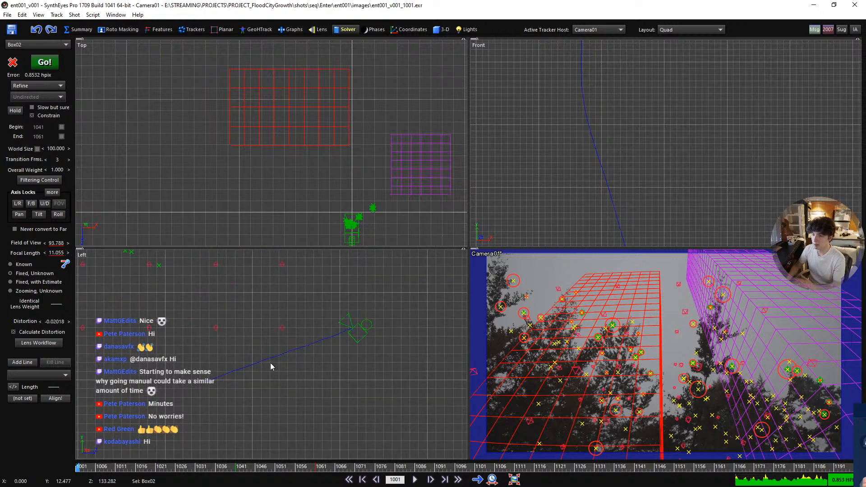
left_click(53, 193)
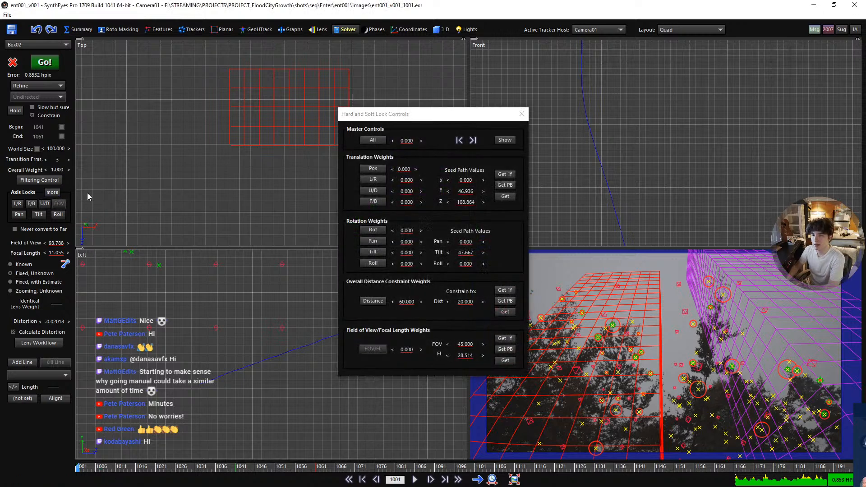
left_click(373, 169)
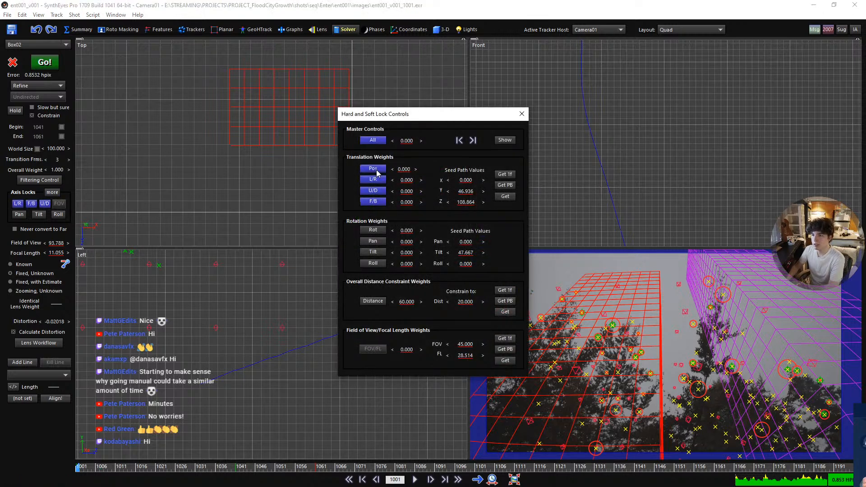
left_click(505, 196)
key("Return")
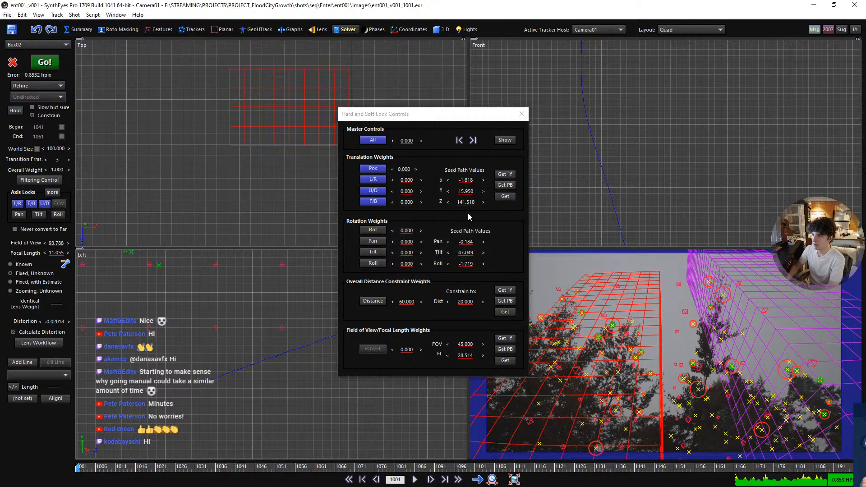
left_click(522, 114)
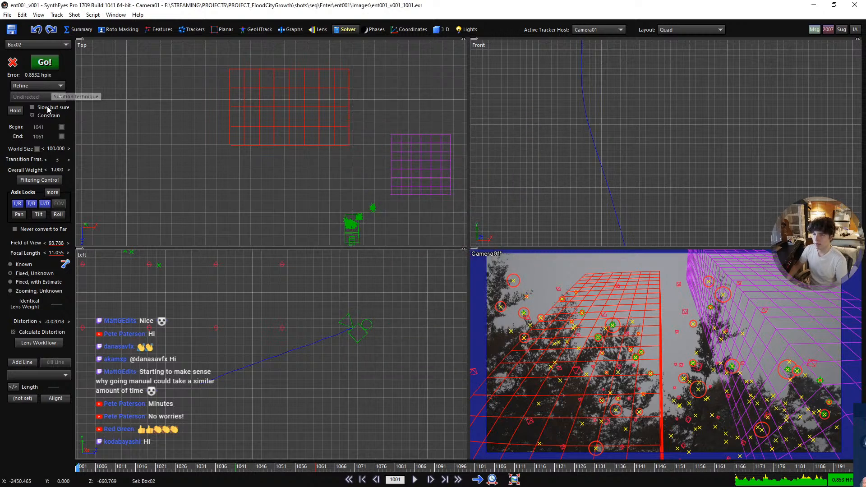
left_click(53, 193)
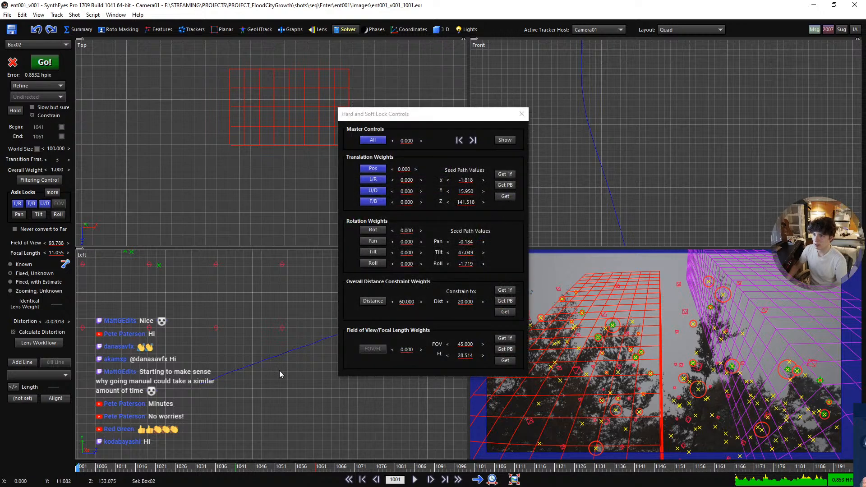
left_click(522, 114)
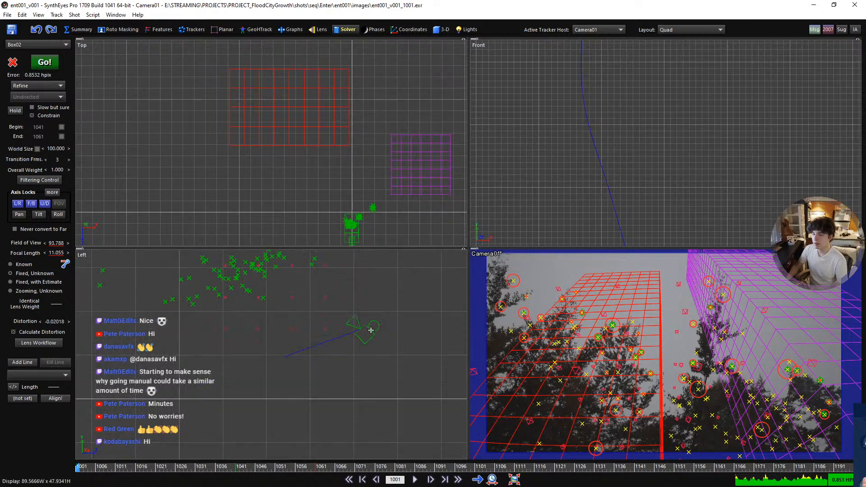
- Run the constrained Refine solve with the camera position locked and accept the result
left_click(50, 64)
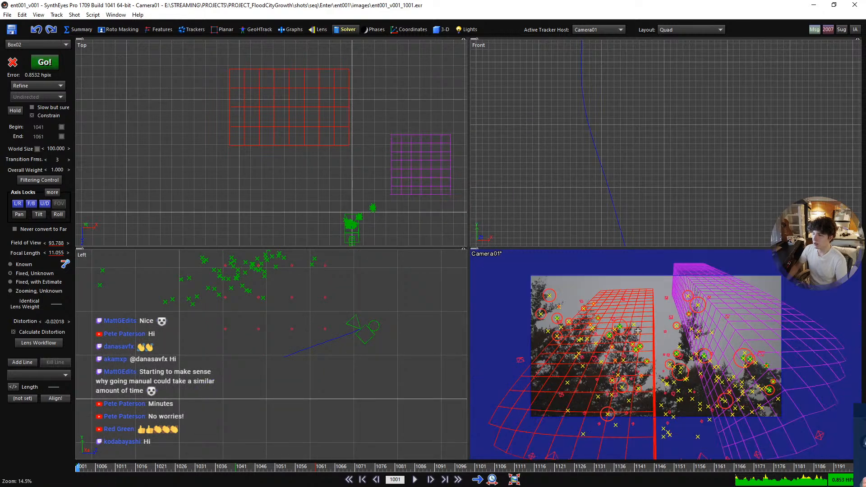
scroll(617, 351, "down", 2)
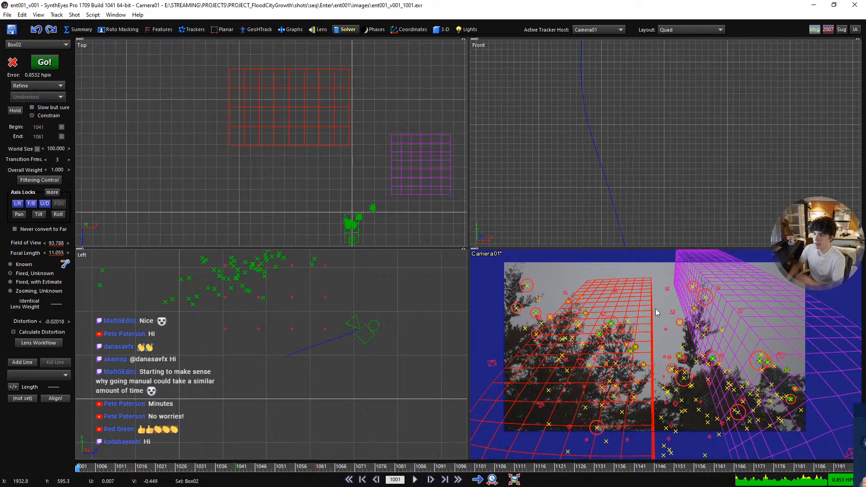
left_click(50, 66)
left_click(172, 160)
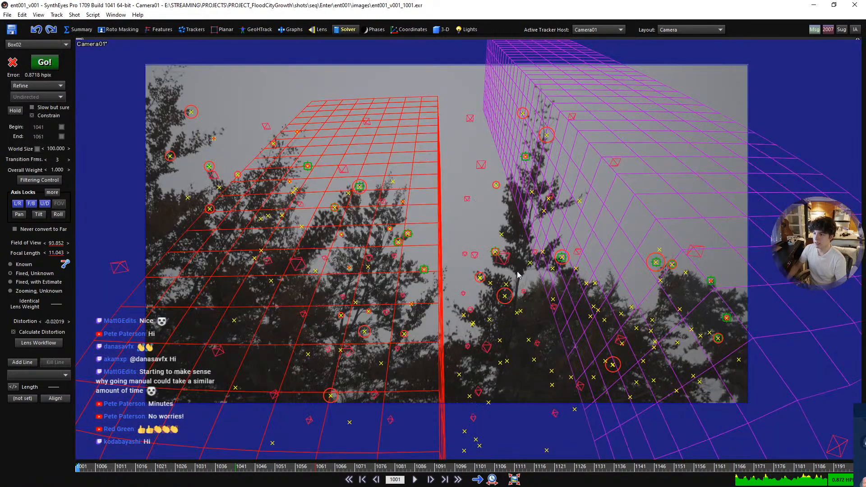
- Undo and redo the refined solve at frame 1001 to compare tracker alignment, and play the shot to frame 1046
key("ctrl+z")
key("ctrl+y")
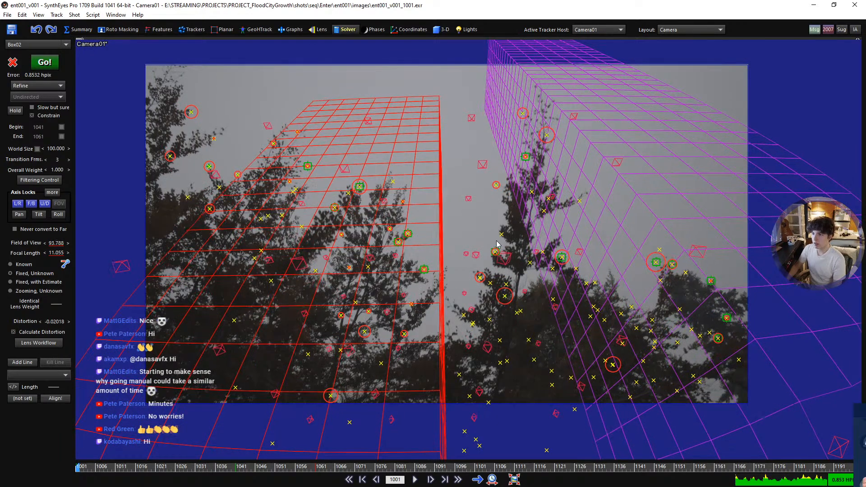
key("ctrl+z")
key("ctrl+y")
key("ctrl+z")
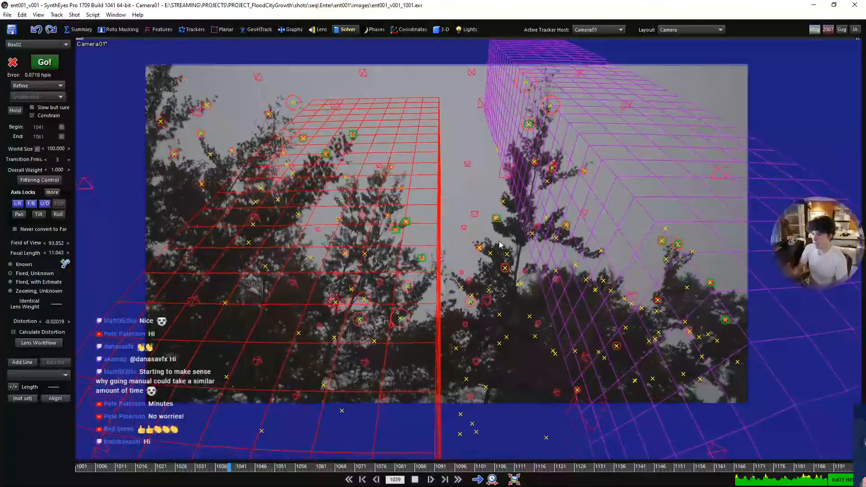
key("space")
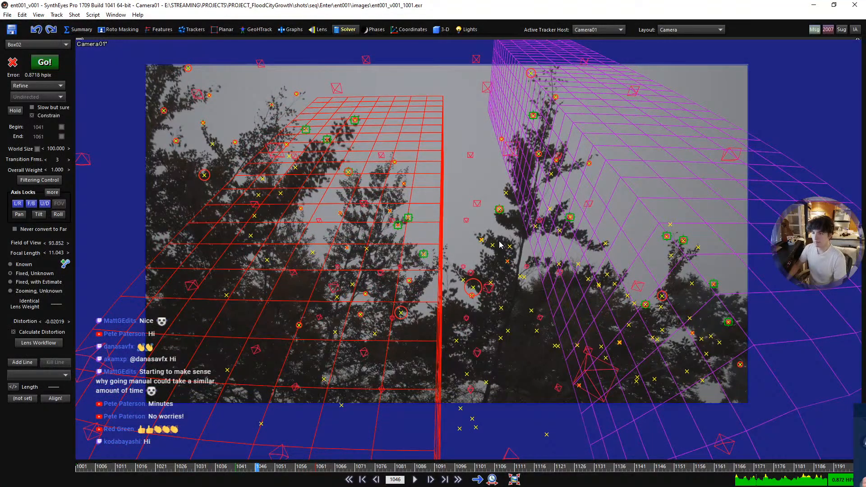
- Undo and redo the refined solve at frame 1046 to compare the fit, leaving it undone, and return to frame 1001
key("ctrl+y")
key("ctrl+z")
key("ctrl+y")
key("ctrl+z")
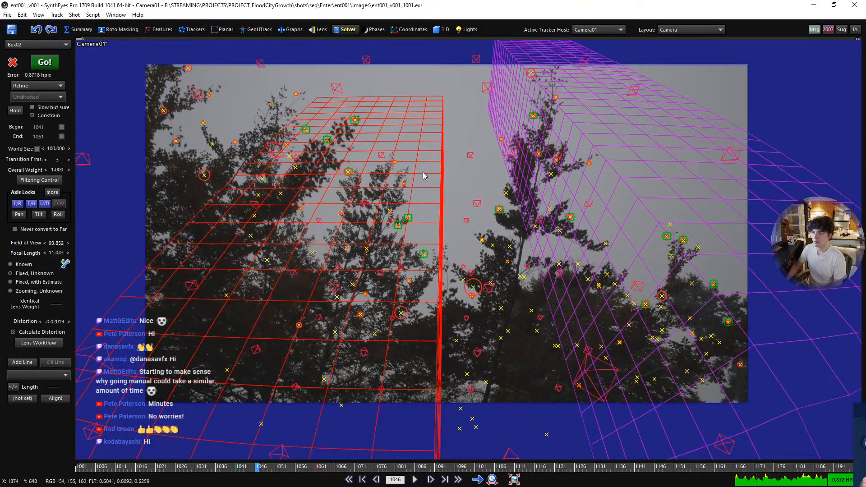
key("ctrl+y")
key("ctrl+z")
key("ctrl+y")
key("ctrl+z")
key("ctrl+y")
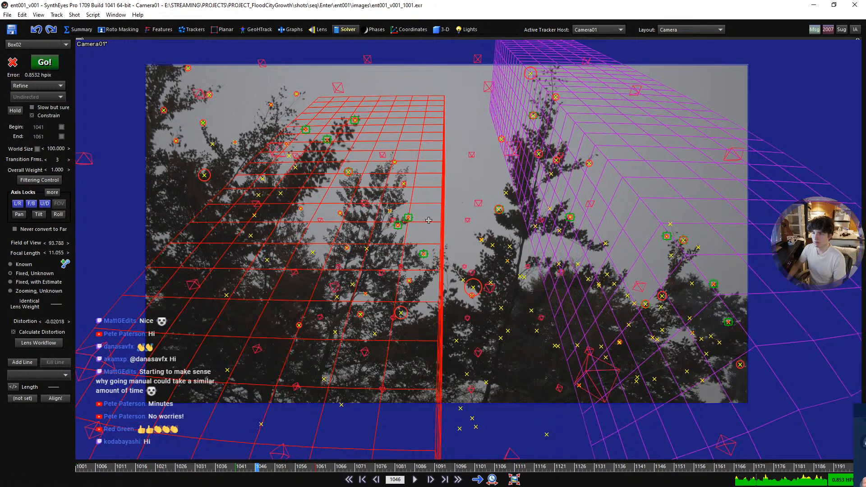
key("ctrl+z")
key("ctrl+y")
key("Home")
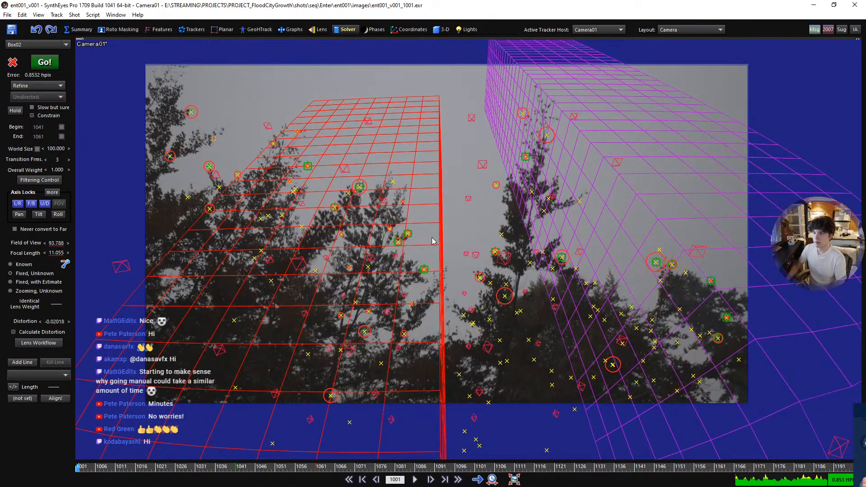
- Select Tracker10 and Tracker15 and examine their solved 3D positions in the quad view's Left and Front viewports
left_click(356, 187)
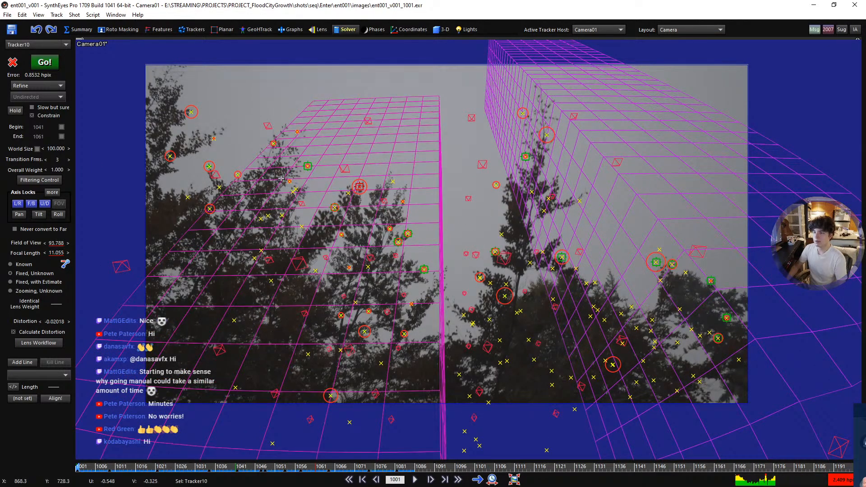
left_click(564, 258)
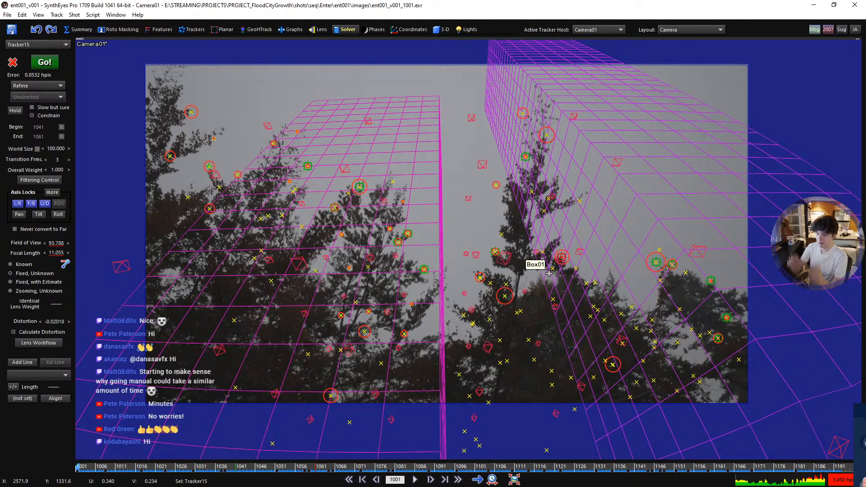
key("7")
middle_click_drag(234, 302, 262, 383)
key("ctrl+z")
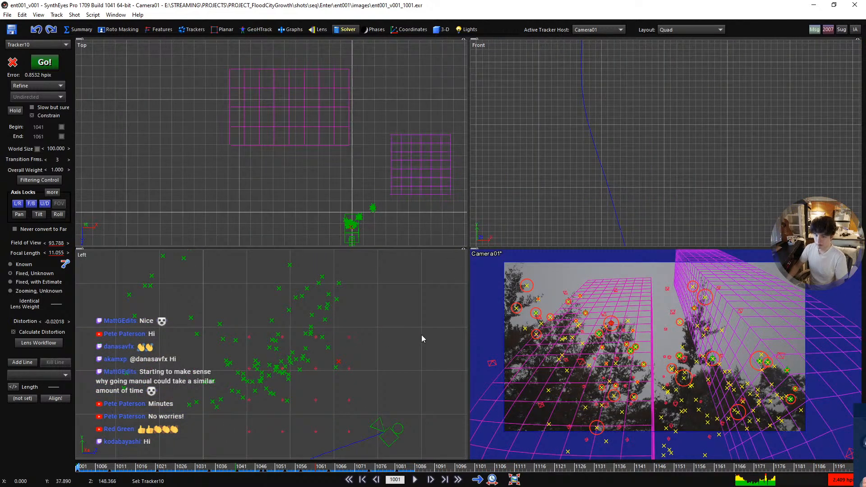
scroll(565, 192, "down", 10)
scroll(597, 131, "down", 3)
middle_click_drag(611, 91, 632, 240)
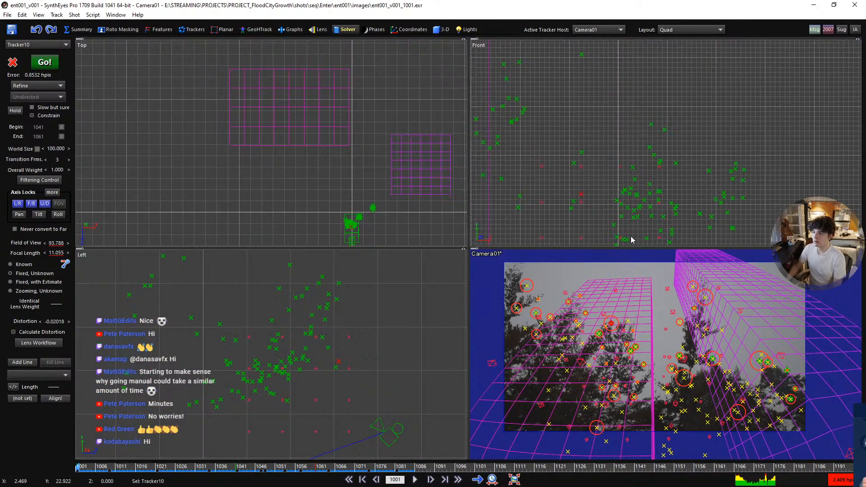
left_click(713, 360)
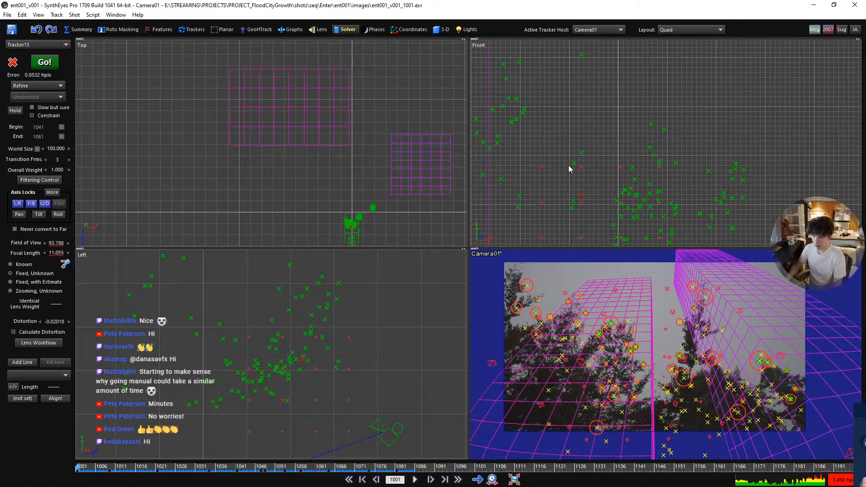
- Undo back to before the Refine and axis lock settings, and redo up to the Tracker15 selection to compare solved points
key("ctrl+z")
key("ctrl+y")
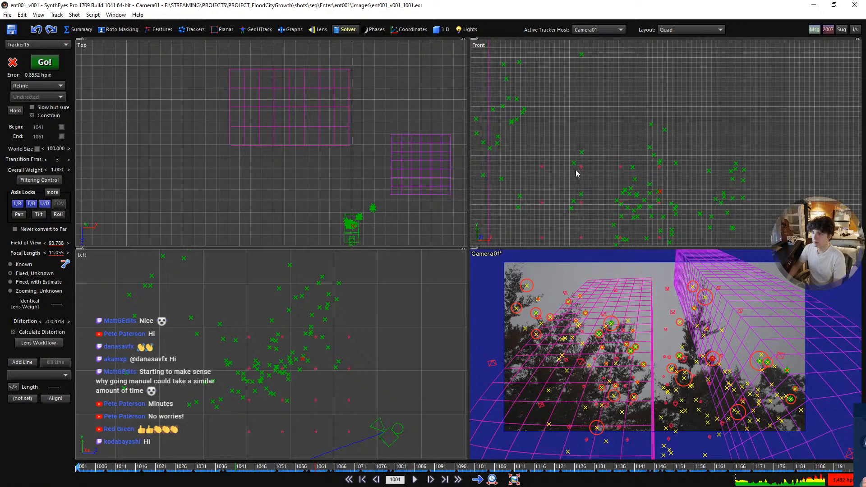
key("ctrl+z")
key("ctrl+z")
key("ctrl+z")
key("ctrl+z")
key("ctrl+z")
key("ctrl+z")
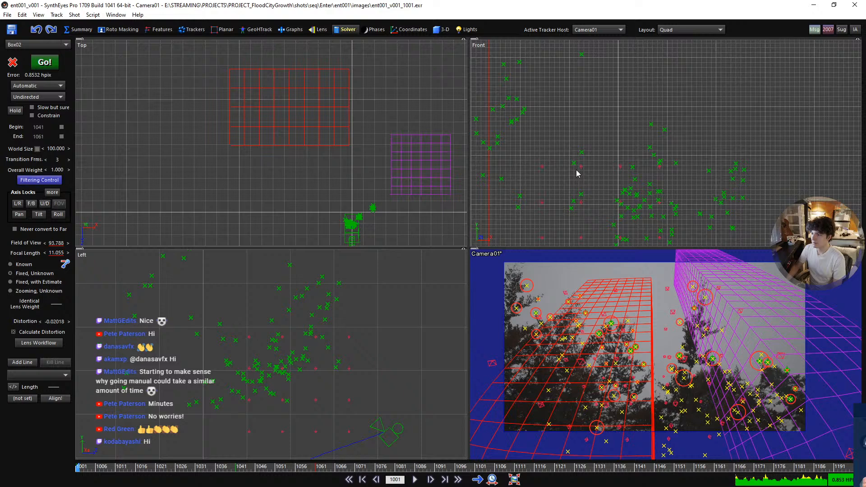
key("ctrl+y")
key("ctrl+y")
key("ctrl+y")
key("ctrl+y")
key("ctrl+y")
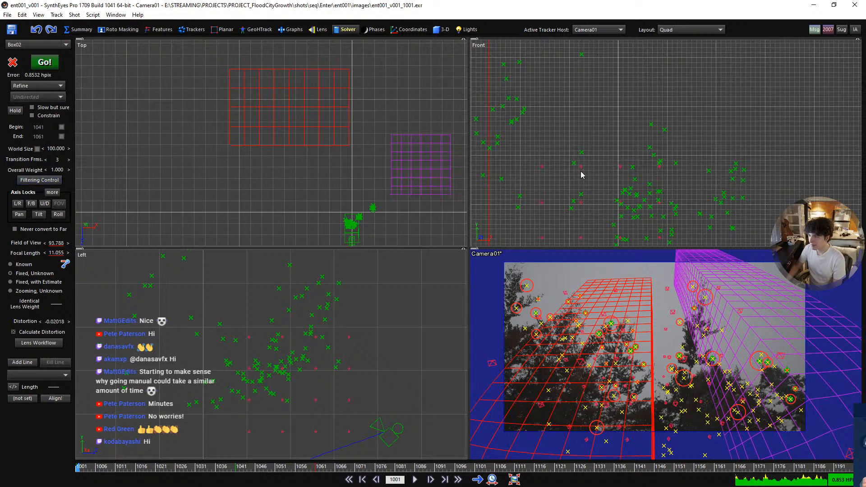
key("ctrl+y")
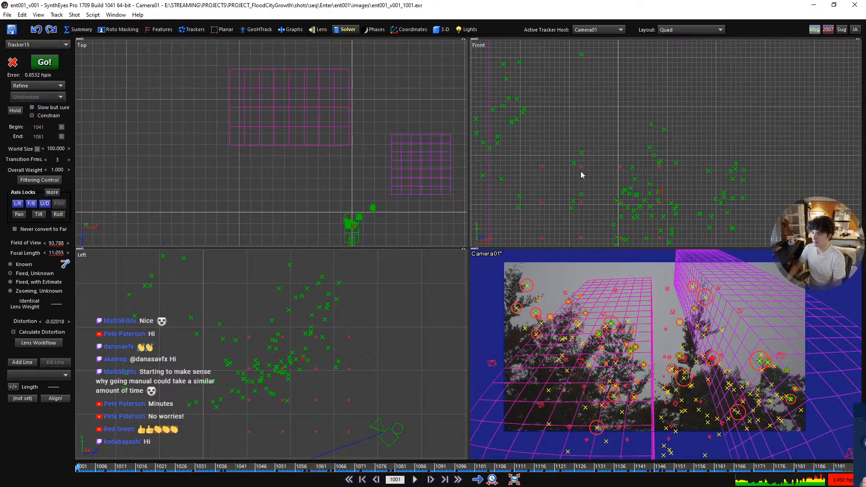
- Run the Refine solve again, accept it, and toggle it with undo and redo to compare points and camera path in the Front view
key("shift+g")
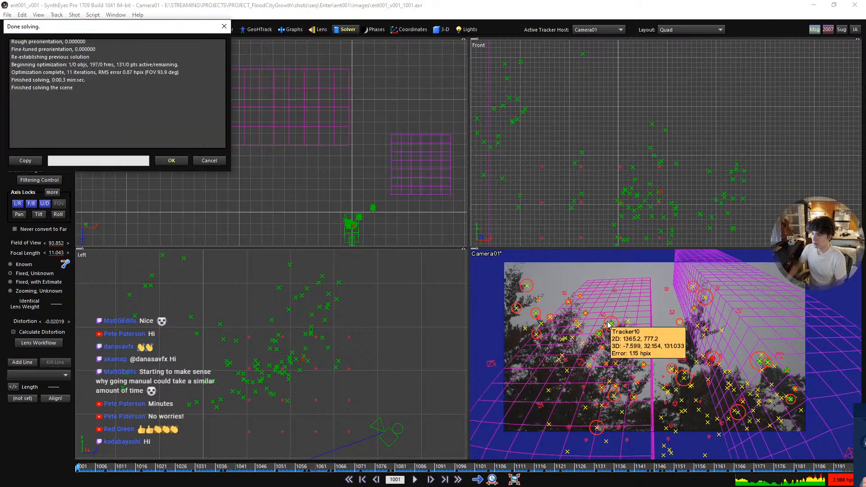
left_click(171, 161)
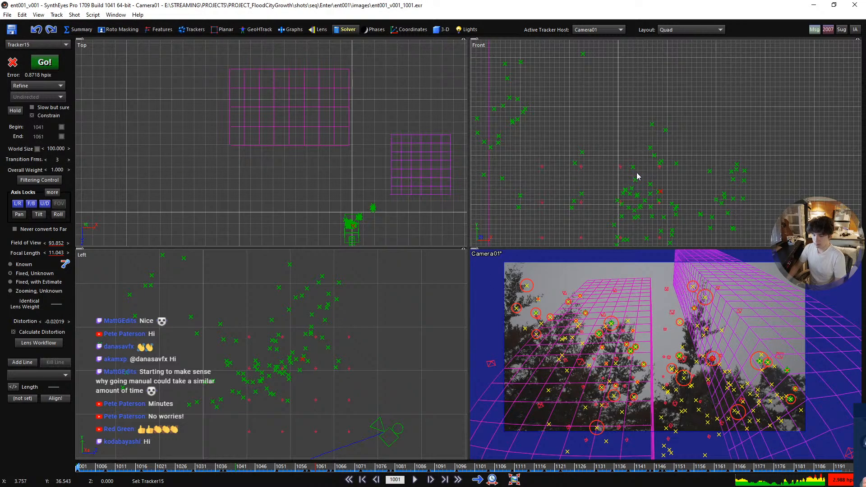
middle_click_drag(646, 200, 644, 79)
key("ctrl+z")
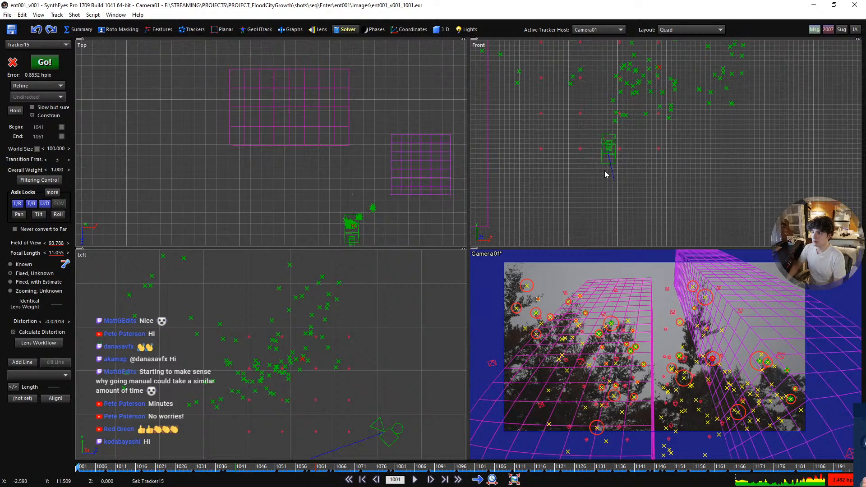
key("ctrl+y")
scroll(605, 161, "up", 4)
key("ctrl+z")
scroll(637, 192, "down", 3)
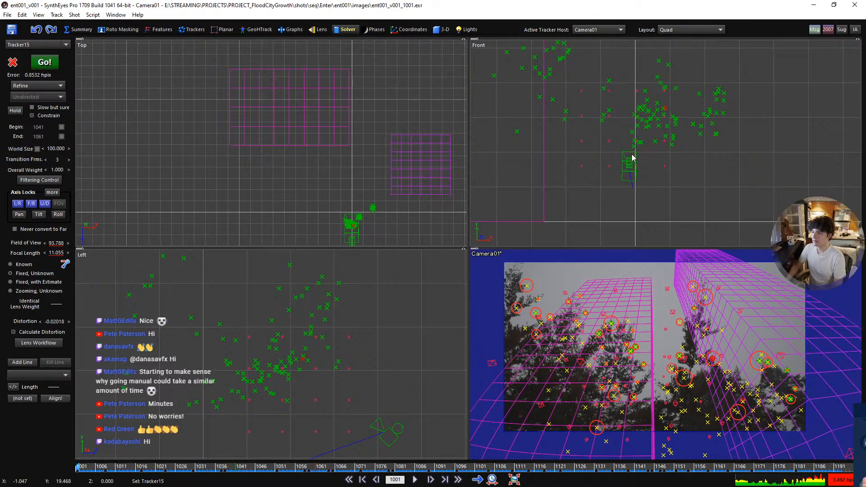
scroll(632, 158, "down", 2)
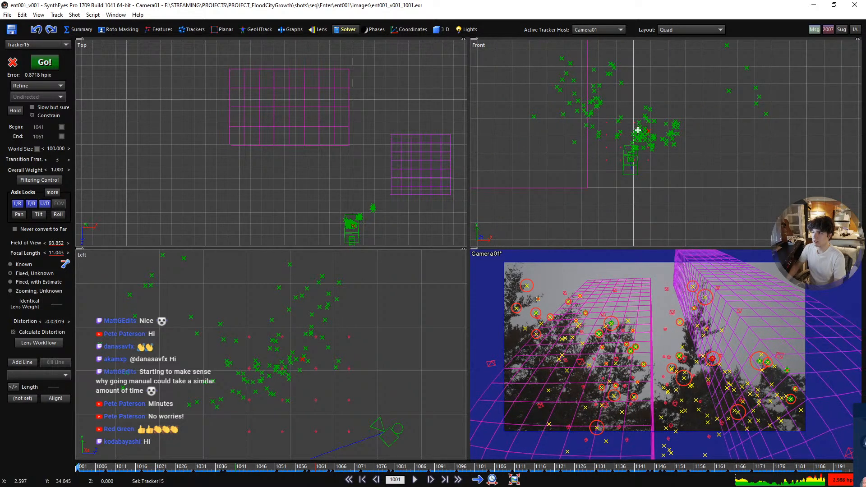
key("ctrl+y")
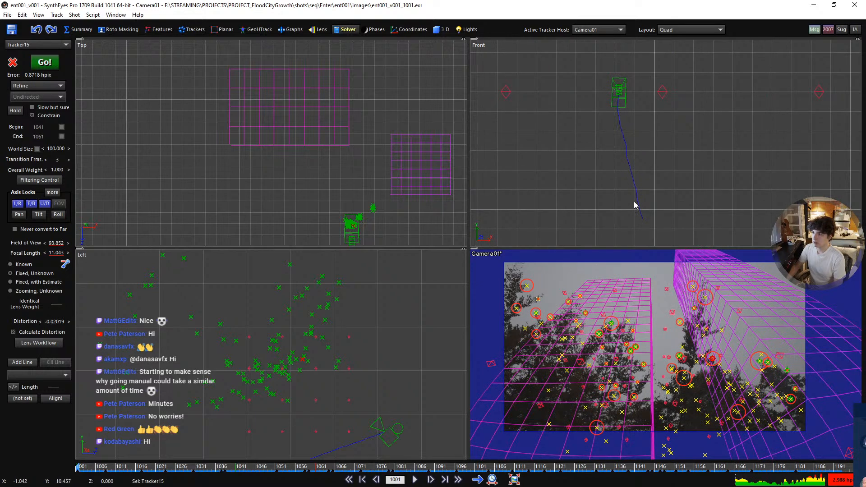
- Undo the refined solve and enlarge the camera view to check the trackers against the footage
scroll(634, 196, "down", 3)
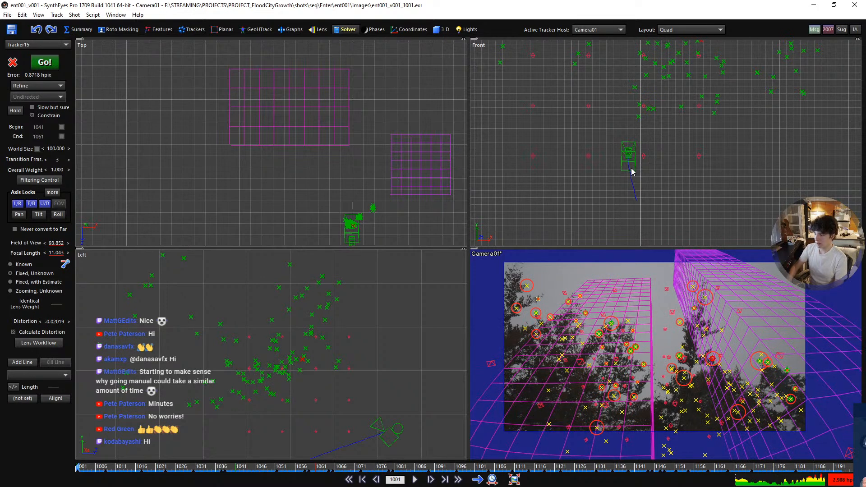
scroll(628, 347, "up", 2)
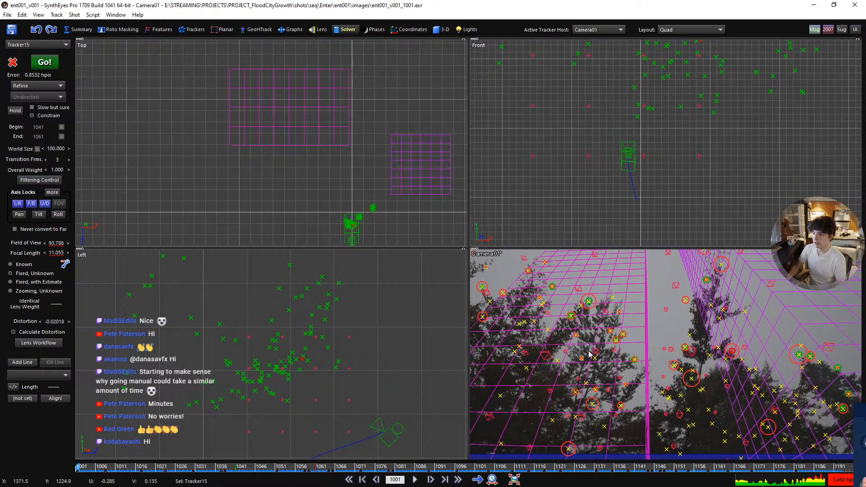
double_click(475, 248)
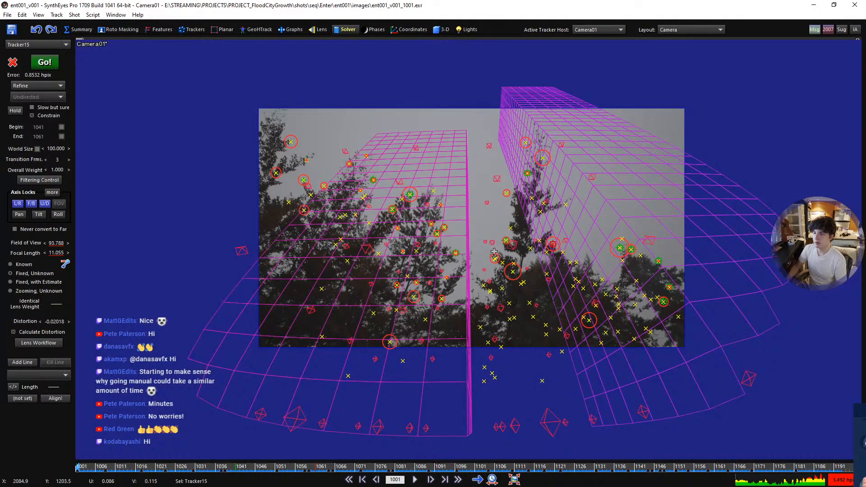
- Select six trackers spread across the trees in the camera view, including Tracker10, and bring up the quad view
middle_click_drag(488, 239, 494, 260)
scroll(494, 261, "up", 3)
scroll(494, 261, "up", 1)
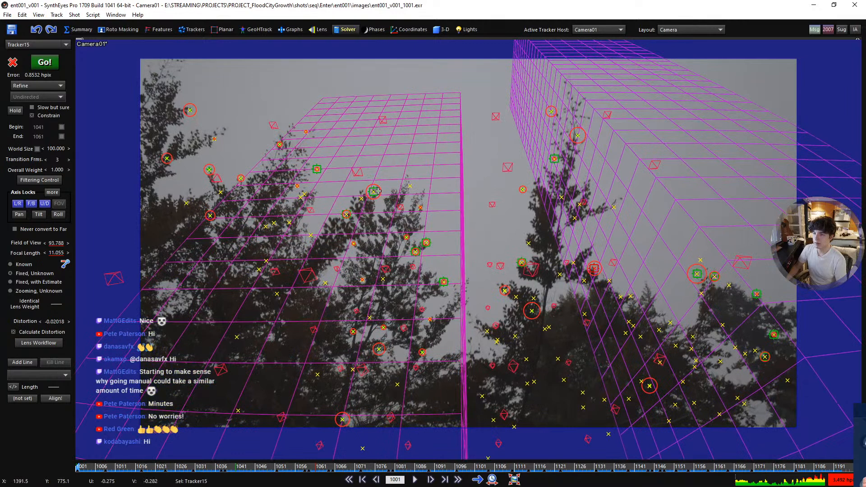
left_click(374, 191)
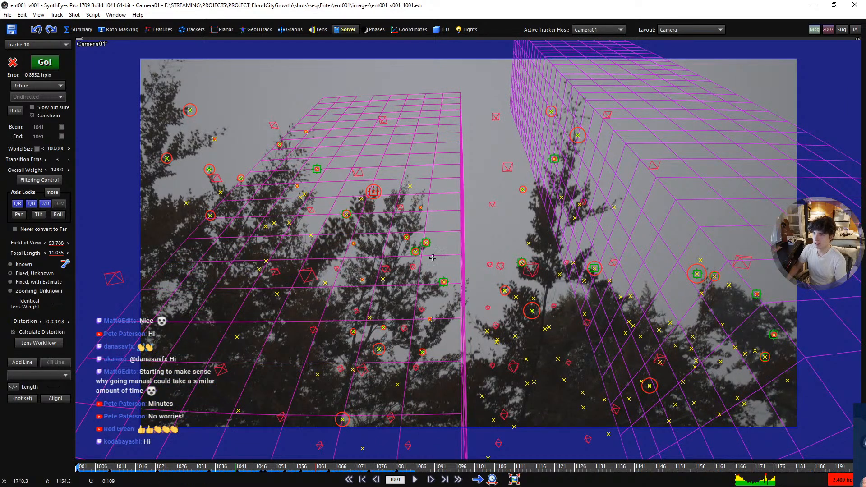
left_click(444, 282, "shift")
left_click(554, 159, "shift")
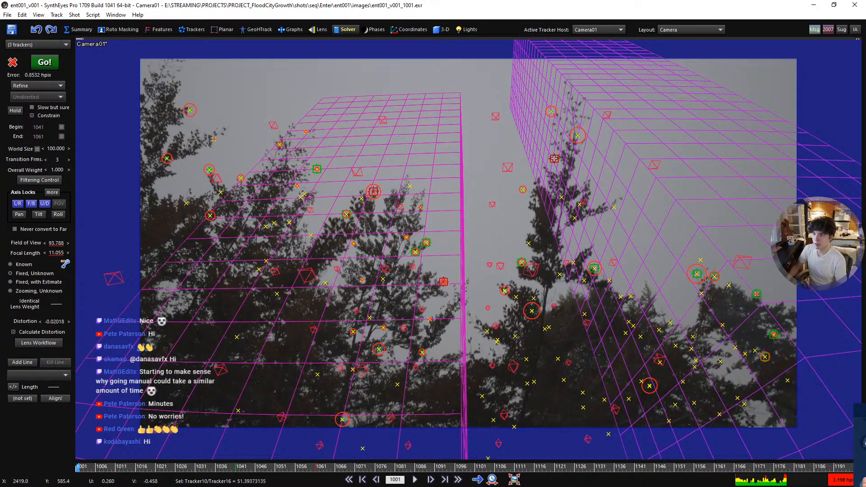
left_click(697, 274, "shift")
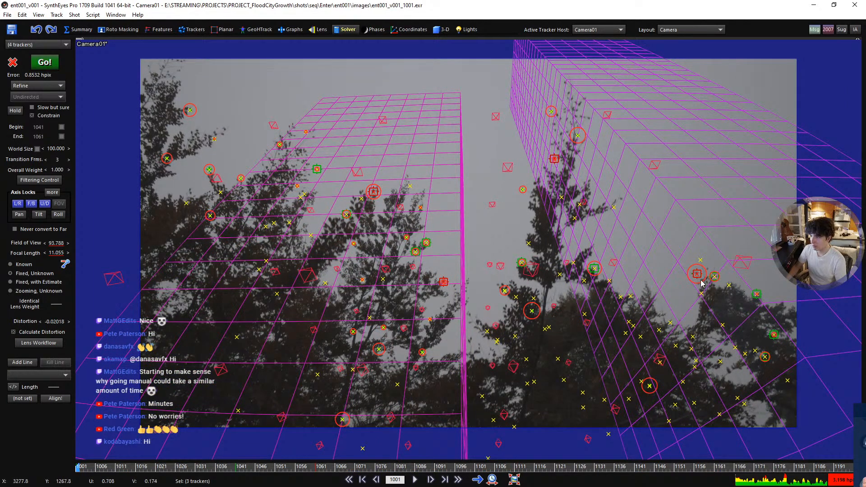
left_click(315, 170, "shift")
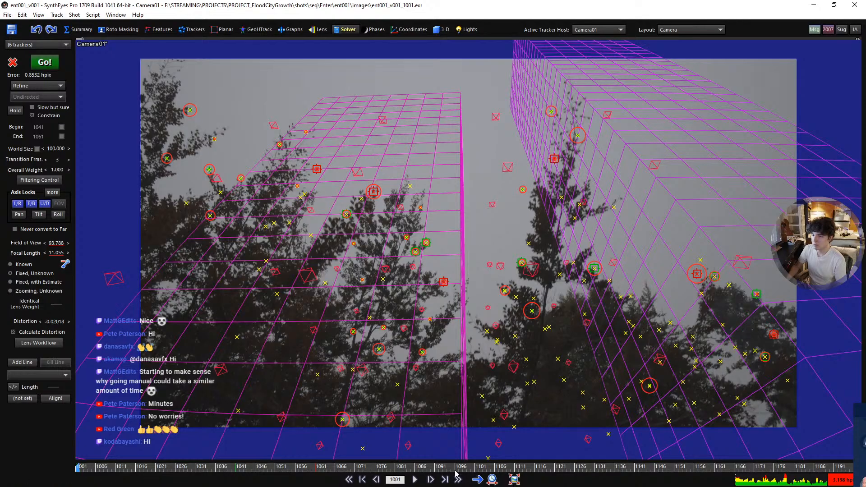
left_click_drag(457, 469, 65, 472)
left_click(347, 30)
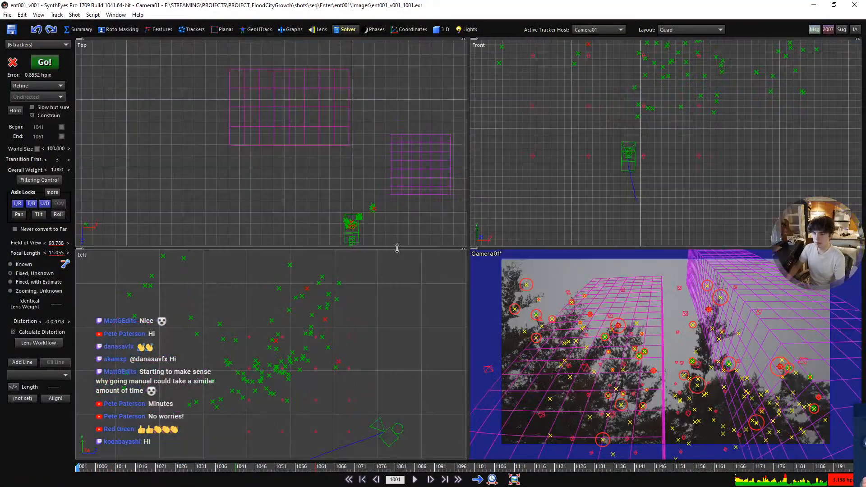
- Try constraining the six selected trackers with Lock Point
scroll(345, 348, "down", 2)
scroll(306, 335, "down", 2)
middle_click_drag(336, 317, 363, 359)
scroll(362, 362, "up", 2)
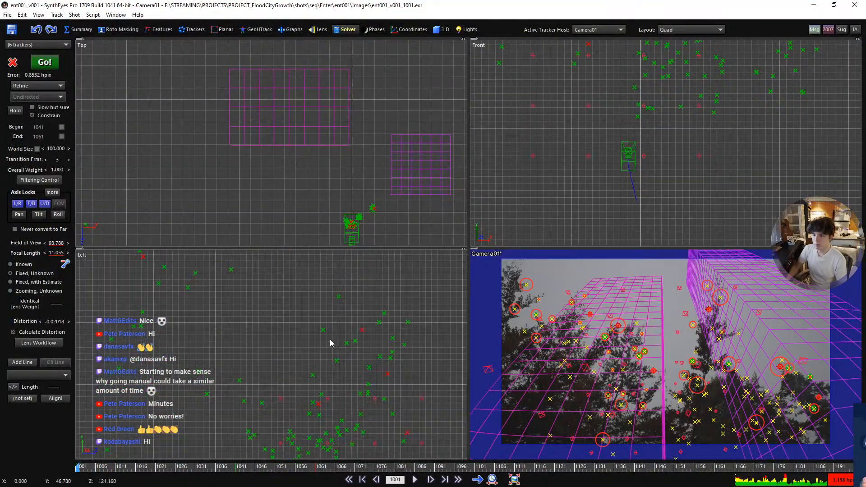
left_click(192, 30)
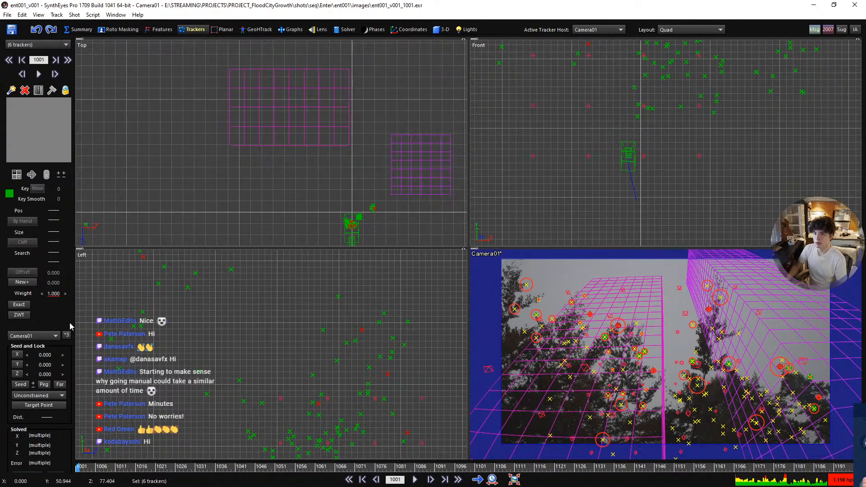
left_click(48, 396)
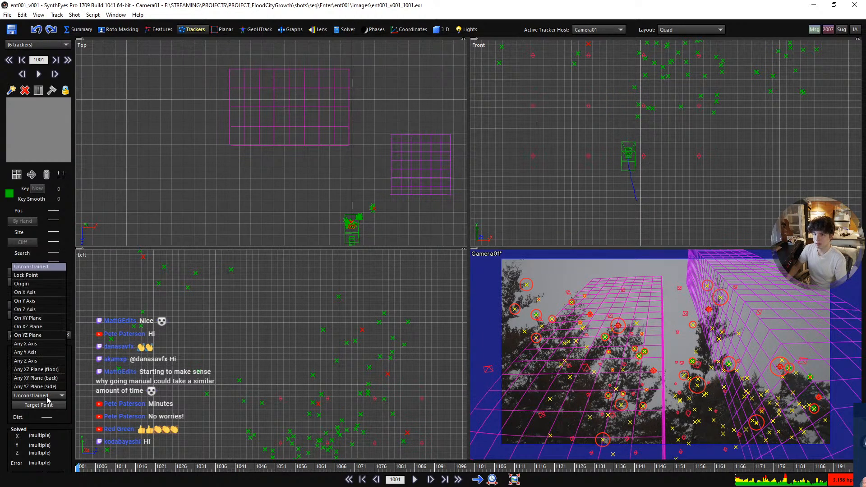
left_click(37, 276)
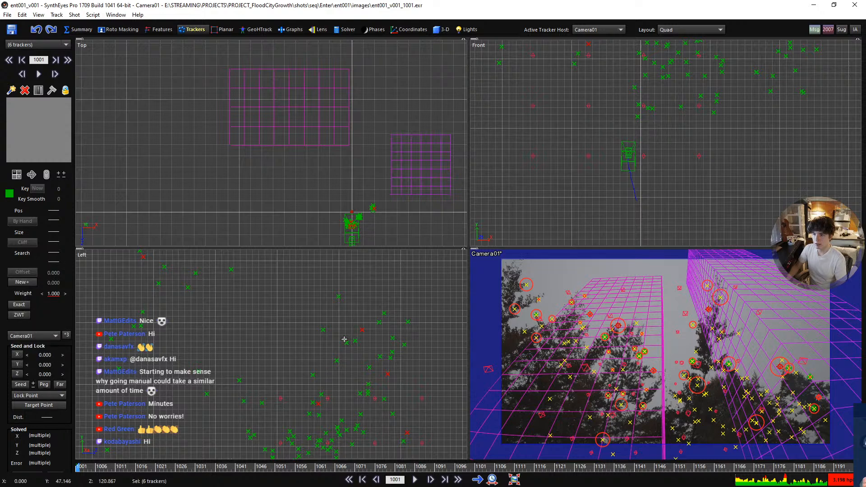
- Inspect the locked trackers' seed positions around the origin in the Top view, and undo the Lock Point constraint
scroll(356, 219, "up", 10)
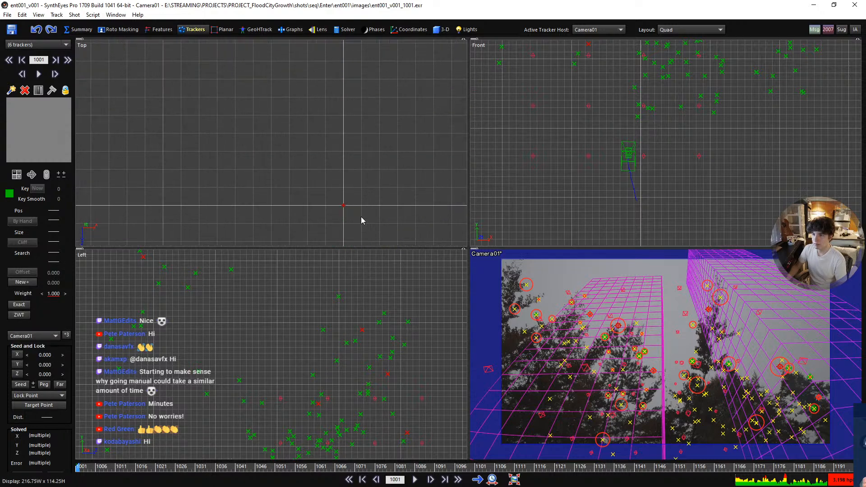
middle_click_drag(361, 219, 353, 149)
left_click(355, 143)
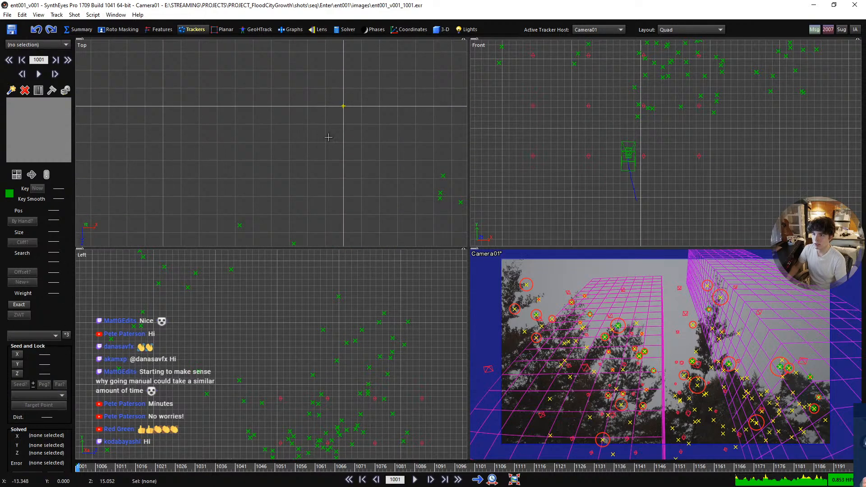
left_click(342, 106)
scroll(328, 120, "down", 5)
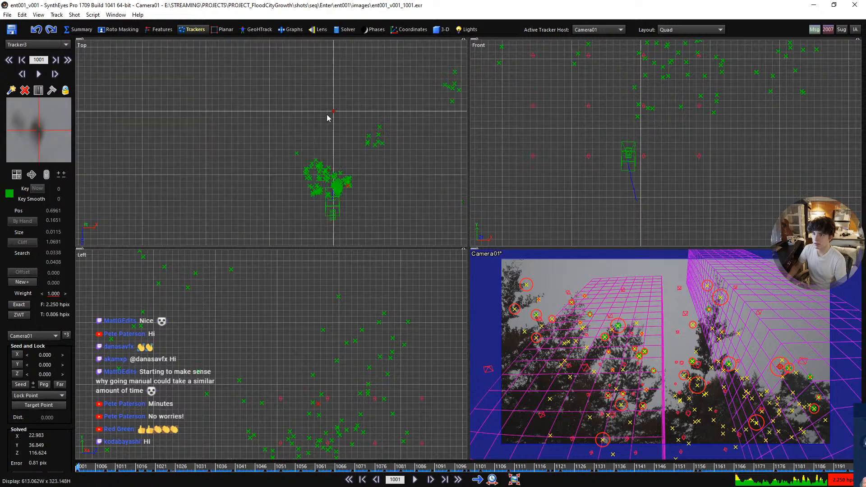
left_click(357, 144)
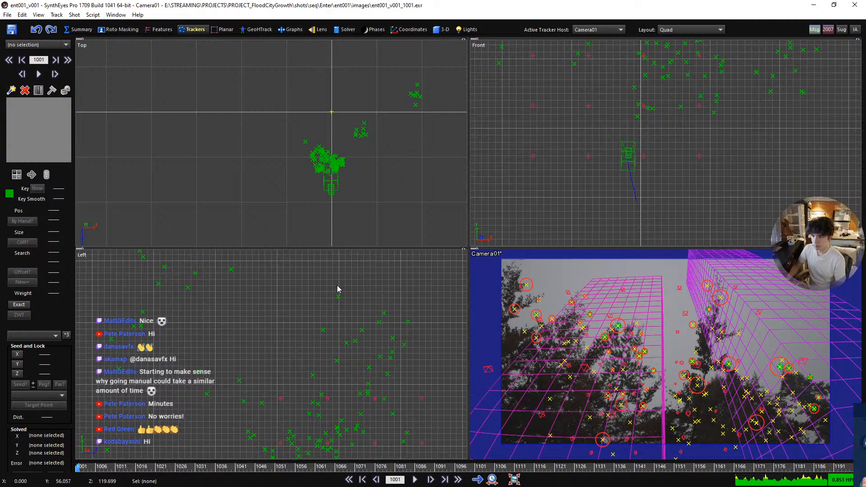
key("ctrl+z")
key("ctrl+z")
key("ctrl+z")
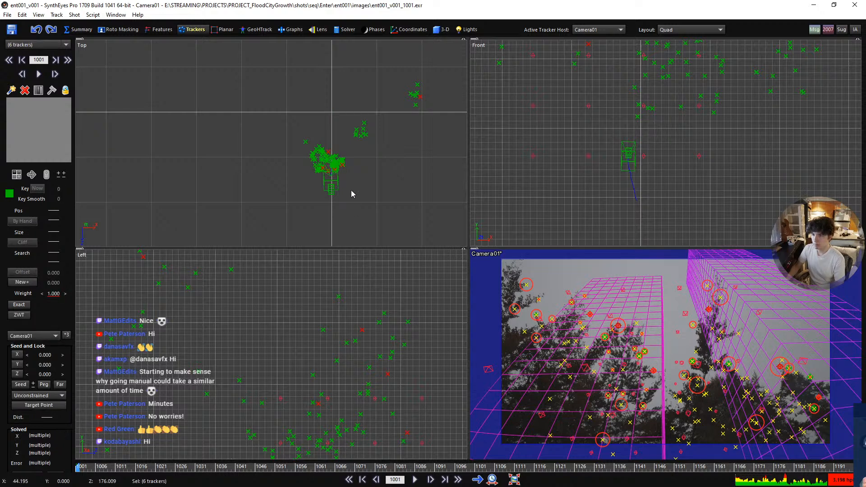
- Try assigning seed positions to the six trackers, check them in the Top view, and undo the change
scroll(306, 140, "up", 5)
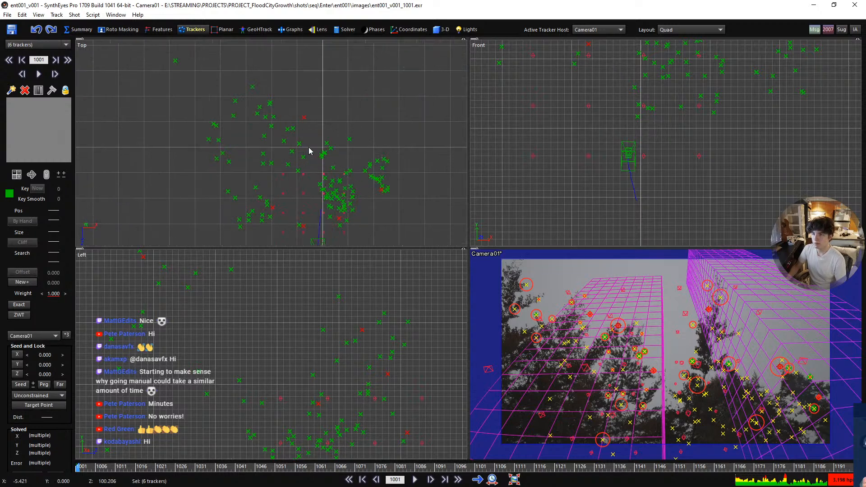
scroll(274, 211, "up", 3)
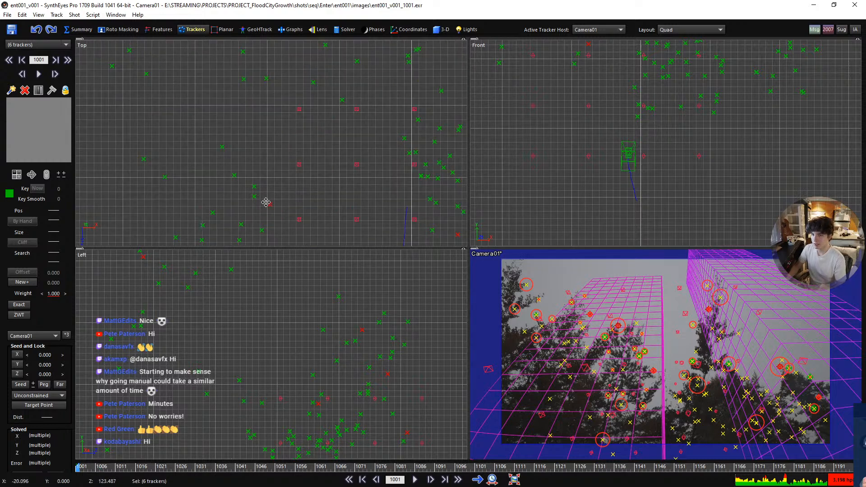
middle_click_drag(271, 205, 262, 159)
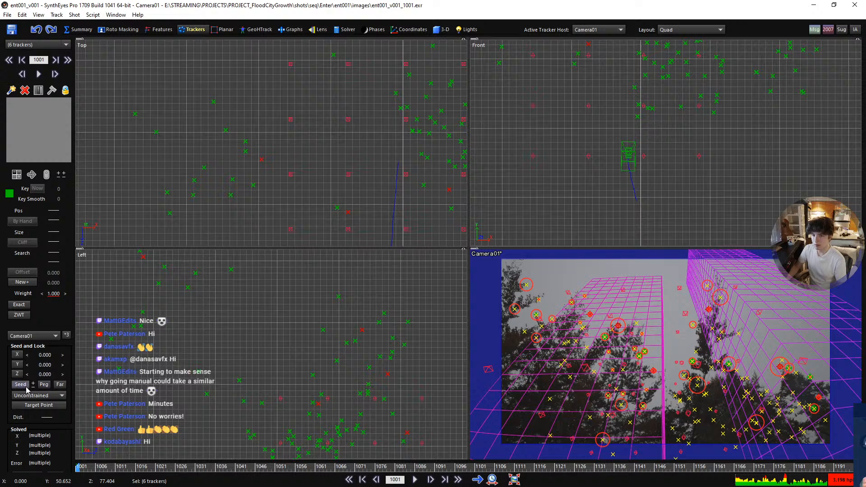
scroll(271, 180, "down", 2)
scroll(257, 209, "down", 2)
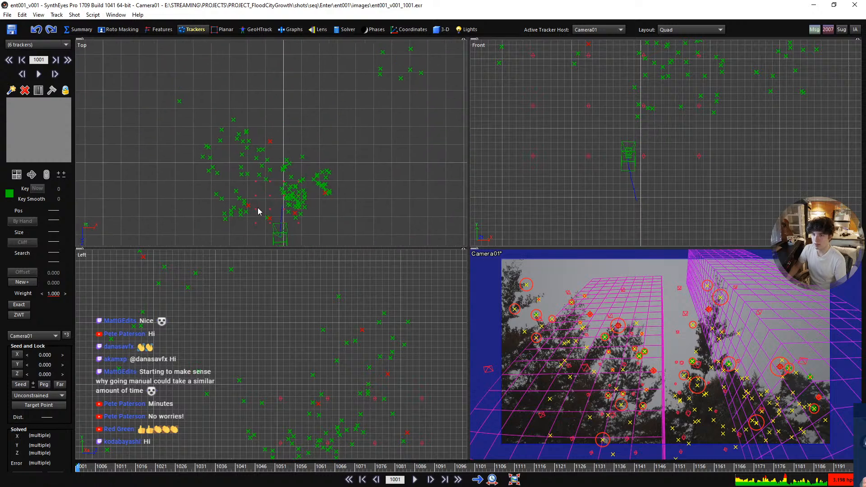
left_click(33, 385)
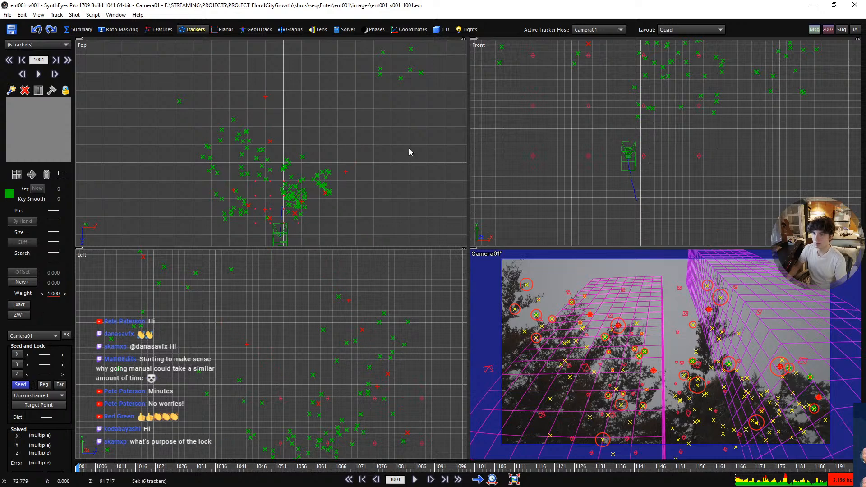
left_click(297, 183)
key("ctrl+z")
key("ctrl+z")
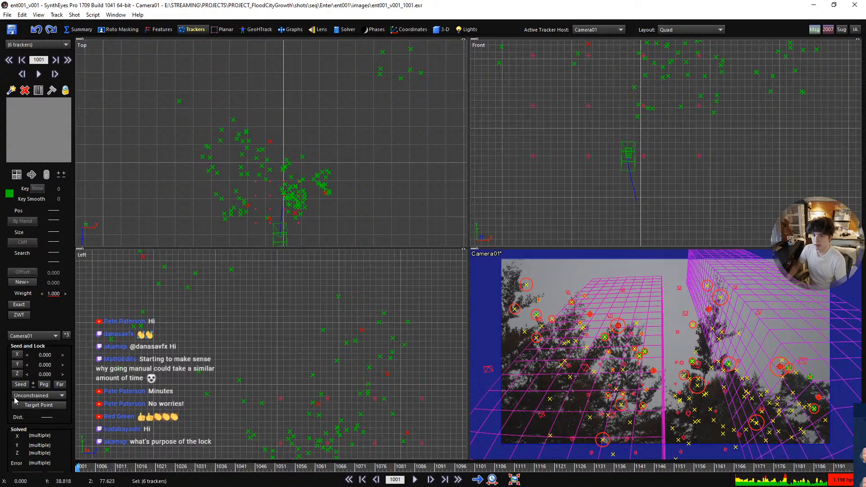
- Seed the six trackers at their solved positions, check Tracker11's seed in the Top view, and restore the six-tracker selection
left_click(33, 385)
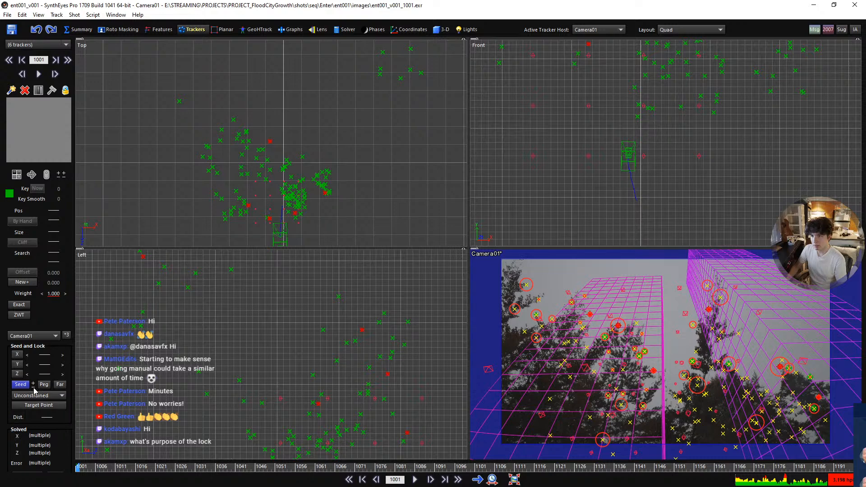
scroll(259, 200, "up", 6)
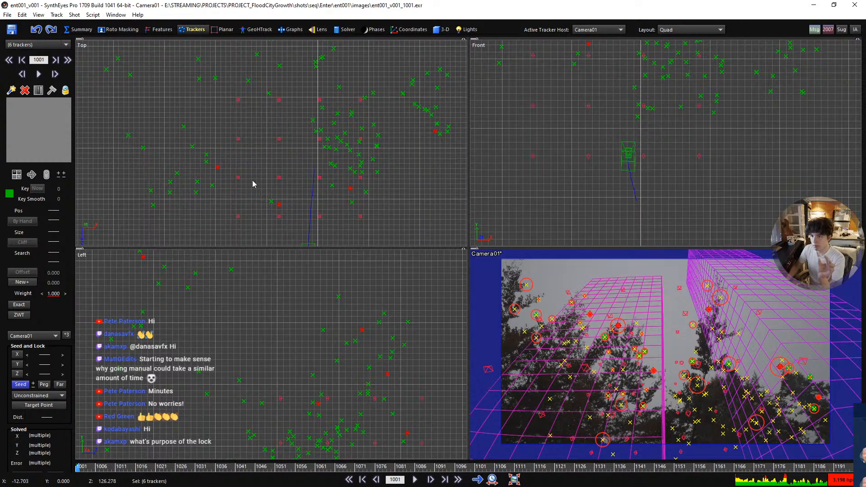
left_click(220, 180)
scroll(220, 181, "up", 2)
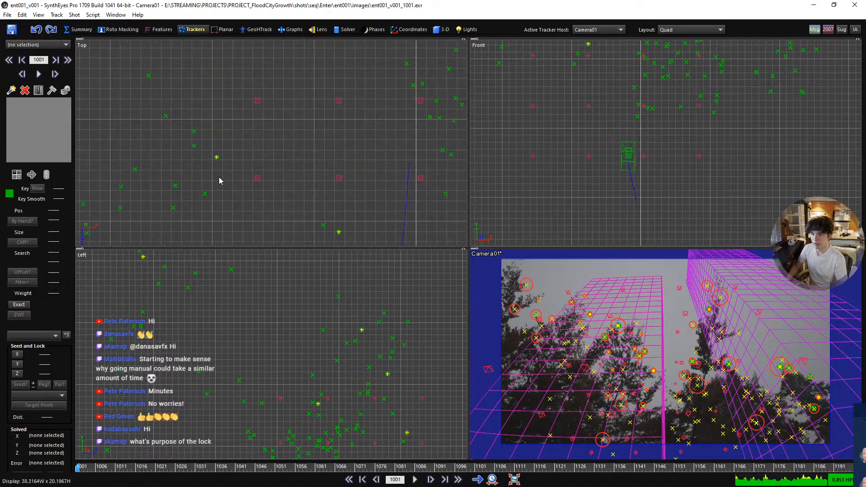
left_click(218, 158)
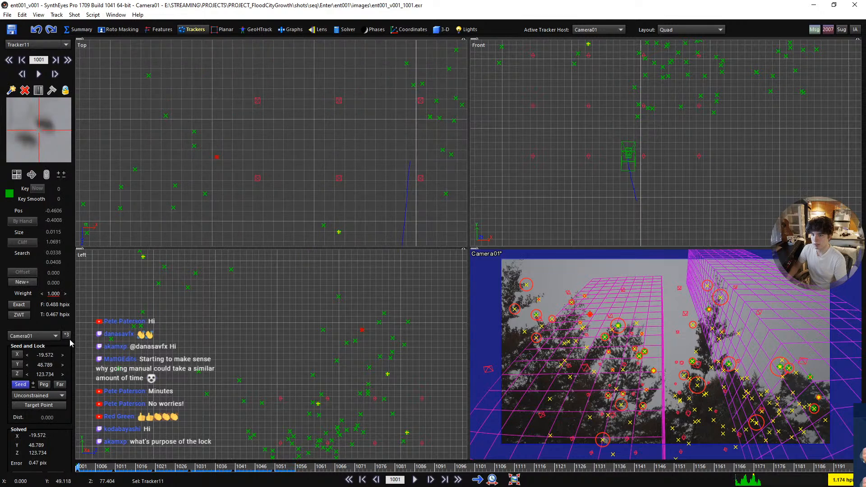
scroll(257, 164, "down", 4)
key("ctrl+z")
key("ctrl+z")
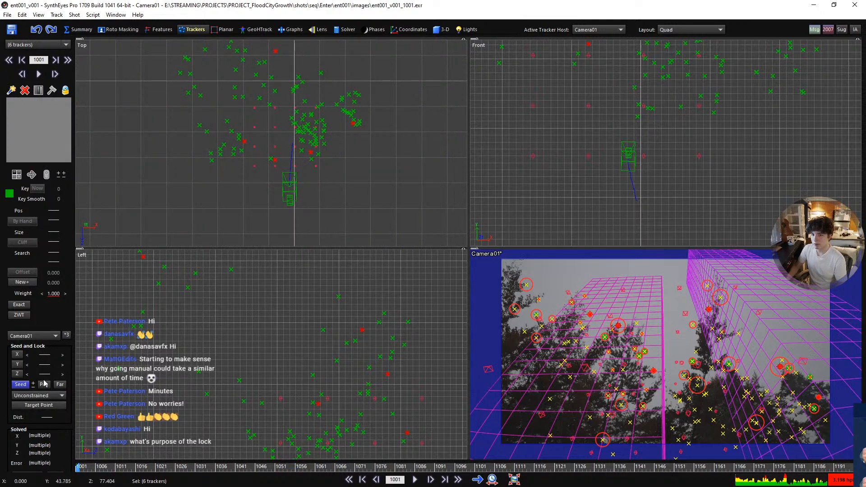
- Constrain the six seeded trackers with Lock Point and clear the selection
left_click(35, 395)
left_click(27, 274)
left_click(378, 62)
- Run the Refine solve with the locked trackers and accept the result
left_click(345, 30)
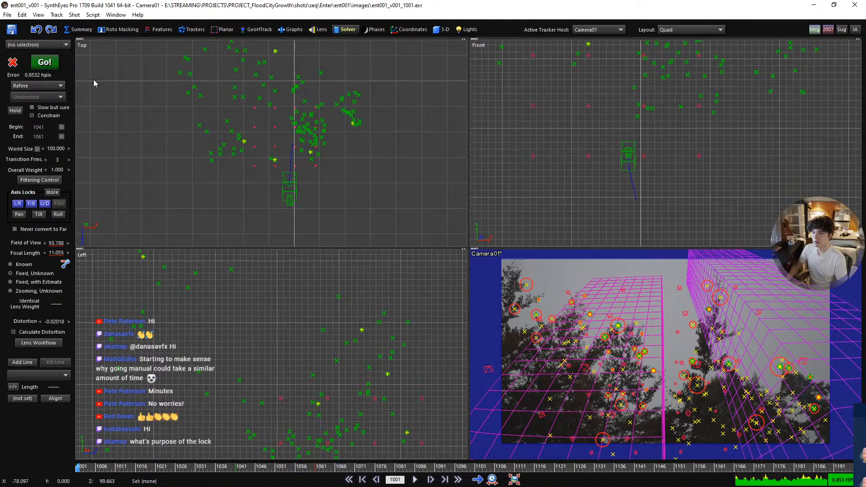
left_click(45, 63)
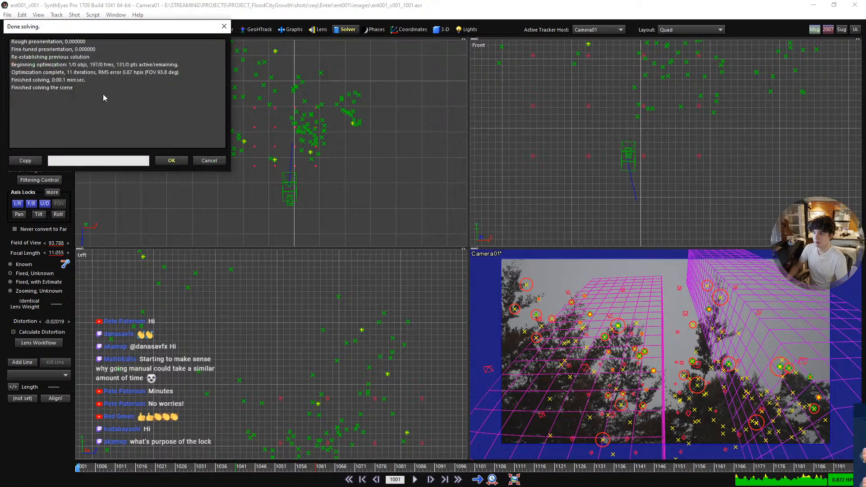
left_click(172, 161)
- Enlarge the camera view and toggle the new solve with undo and redo to compare the trackers and test boxes
middle_click_drag(511, 237, 488, 237)
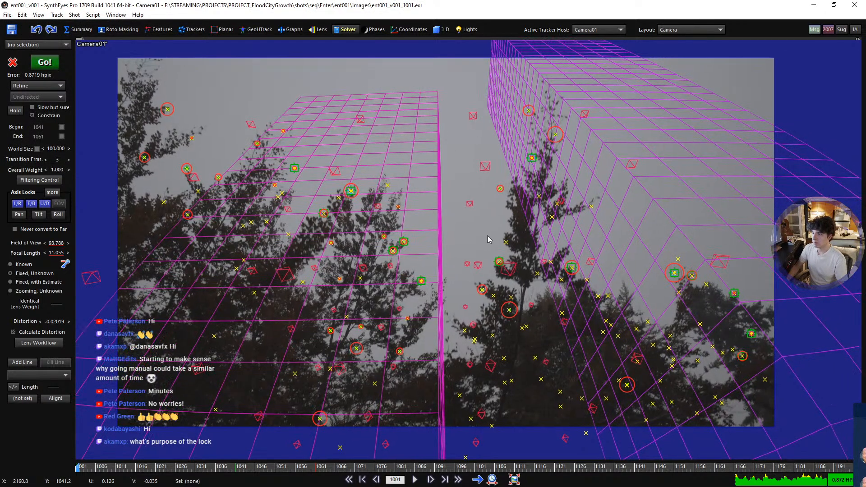
key("ctrl+z")
key("ctrl+y")
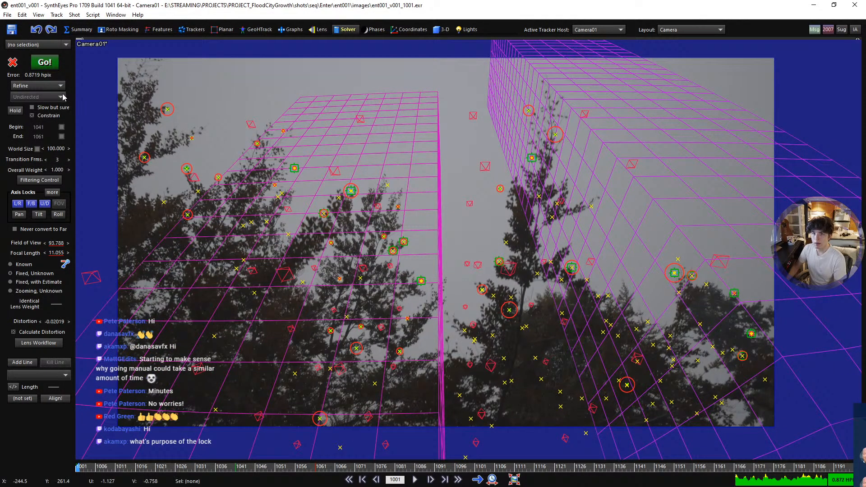
key("ctrl+z")
key("ctrl+y")
key("ctrl+z")
key("ctrl+y")
key("ctrl+z")
key("ctrl+y")
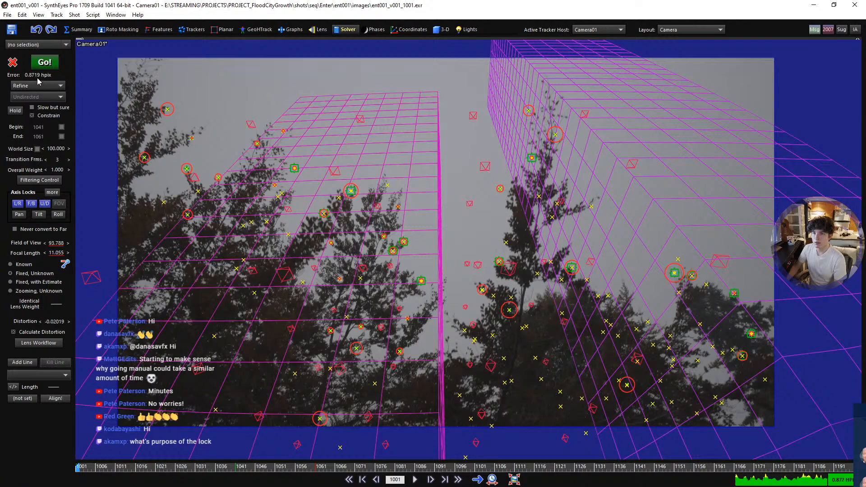
- Play the shot in the camera view and a camera-locked Perspective view to check solved points against the footage
key("space")
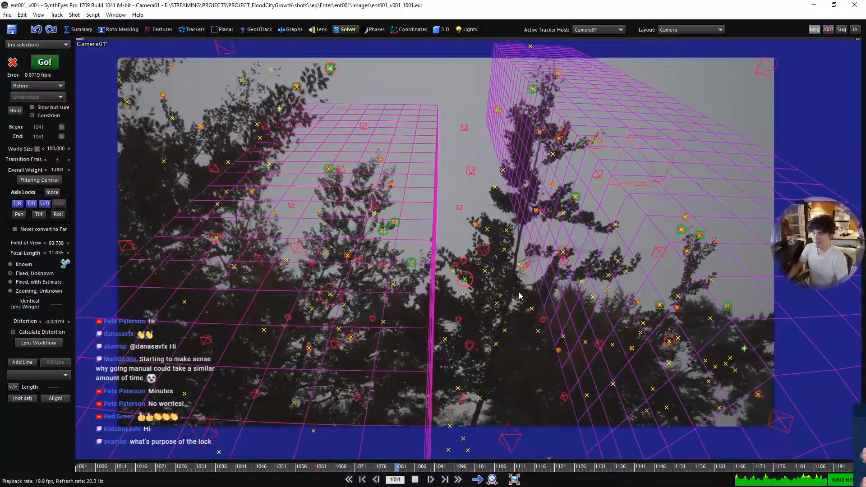
key("5")
key("l")
scroll(478, 291, "down", 5)
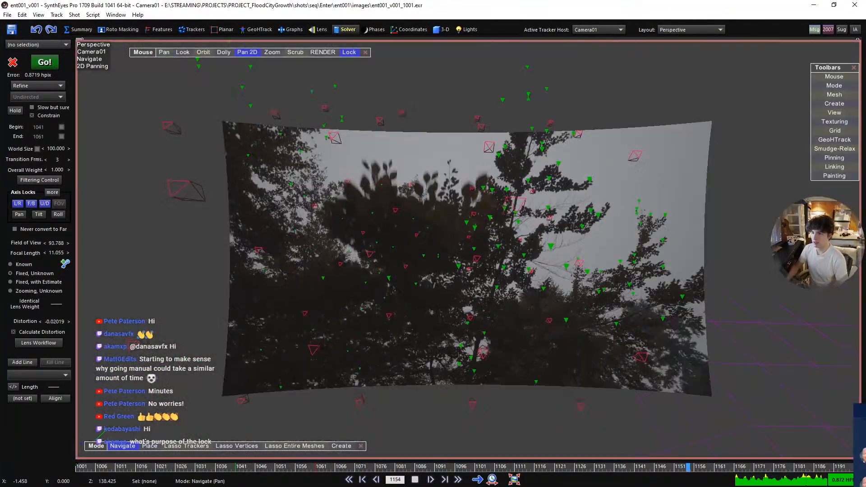
scroll(479, 291, "up", 1)
middle_click_drag(488, 291, 498, 288)
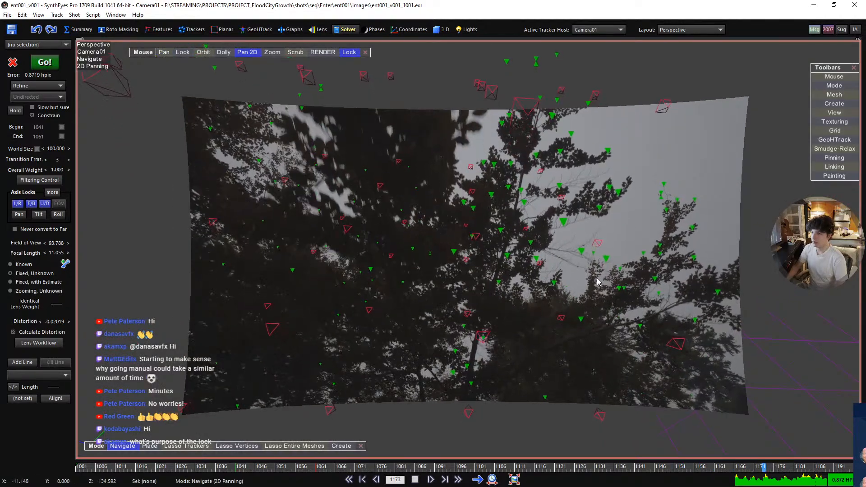
key("space")
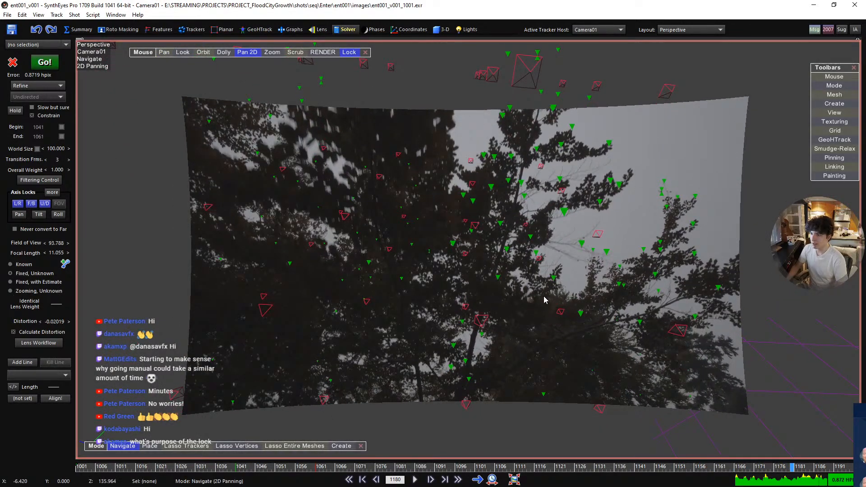
- Play the shot in the full camera view to check the test boxes and trackers against the footage
key("5")
key("space")
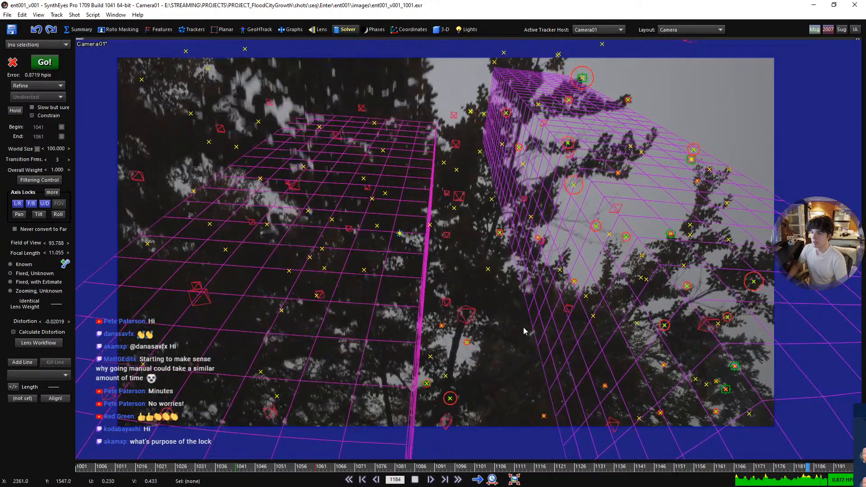
key("space")
- Try the Lens Workflow on the shot, undo it together with the last Refine solve, and clear the tracker selection
left_click(39, 343)
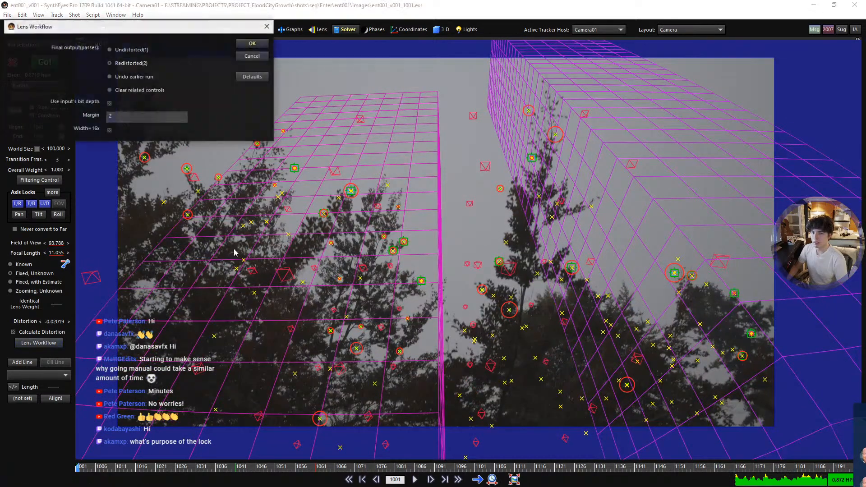
left_click(253, 43)
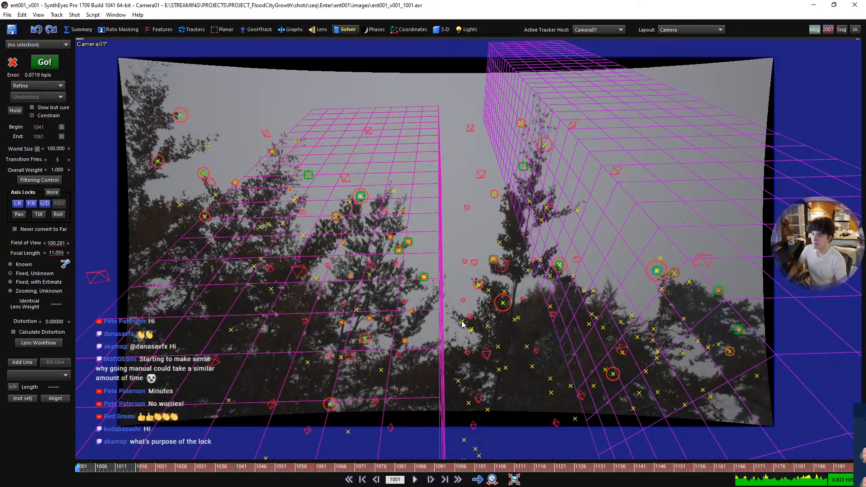
key("ctrl+z")
key("ctrl+z")
key("ctrl+z")
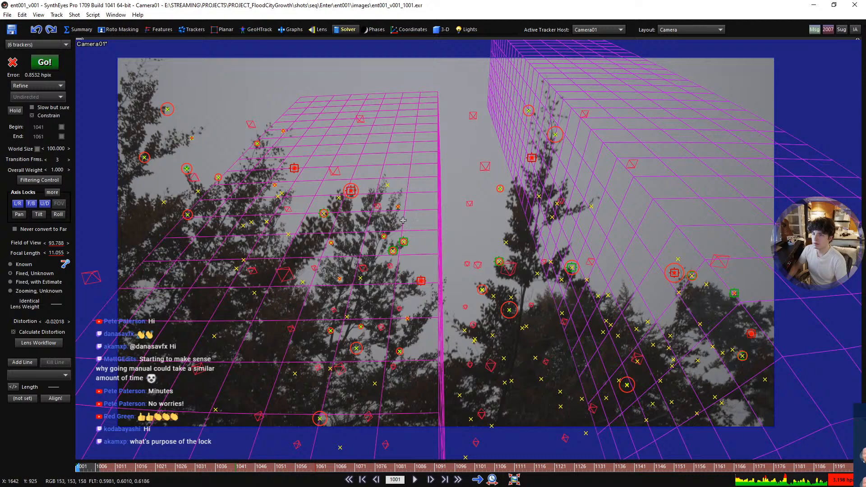
left_click(469, 237)
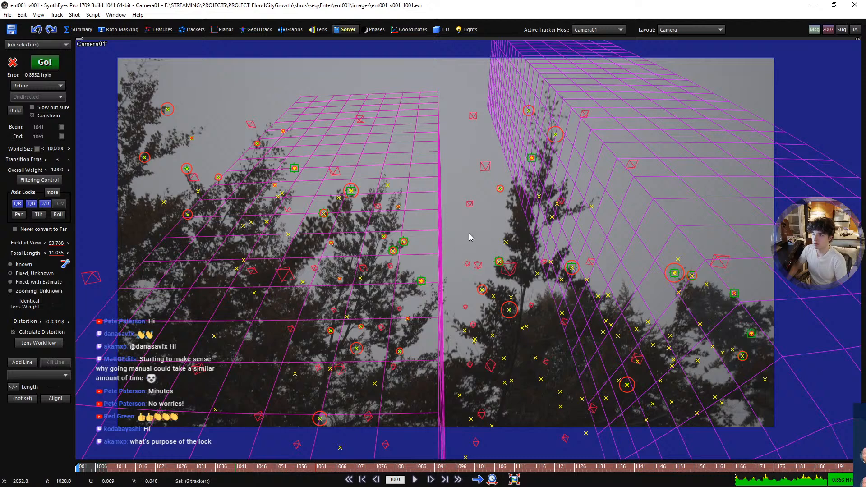
- Examine where the locked trackers sit in the Quad layout's Top view and clear the selection
left_click(422, 282)
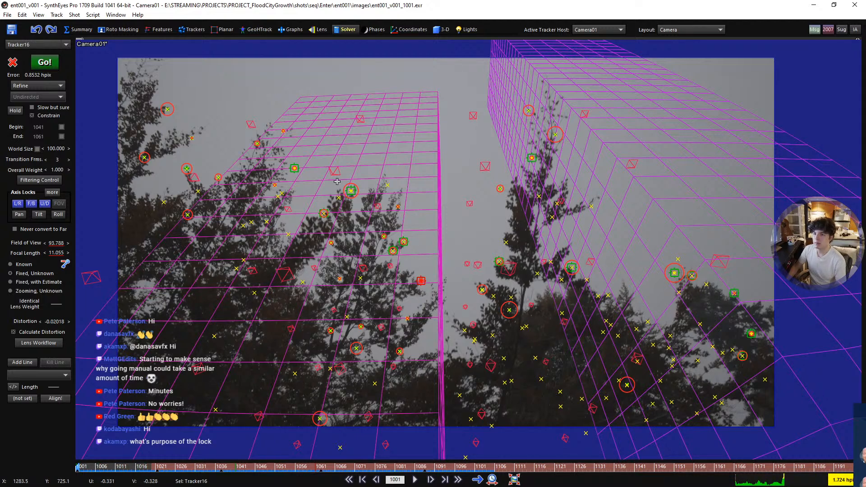
key("q")
scroll(298, 140, "down", 2)
middle_click_drag(298, 141, 304, 176)
left_click(310, 149)
left_click(340, 158)
key("ctrl+z")
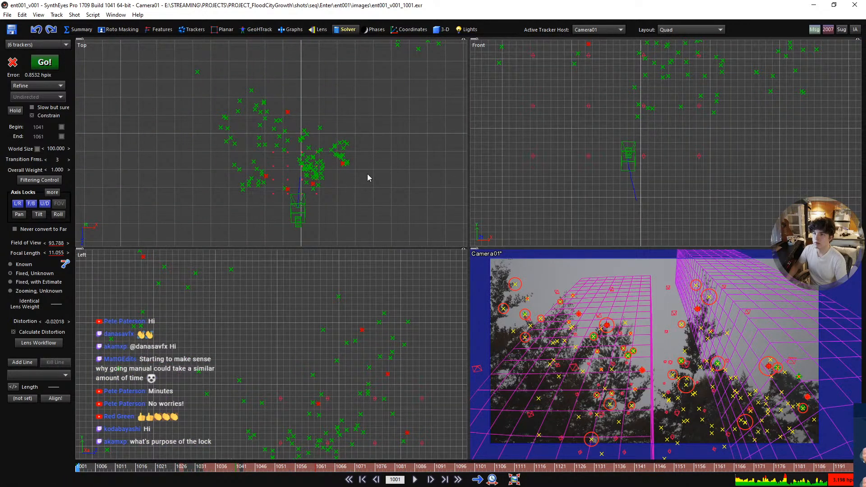
left_click(365, 198)
- Inspect the camera path in the Top view and review the weights in Hard and Soft Lock Controls
middle_click_drag(555, 312, 542, 311)
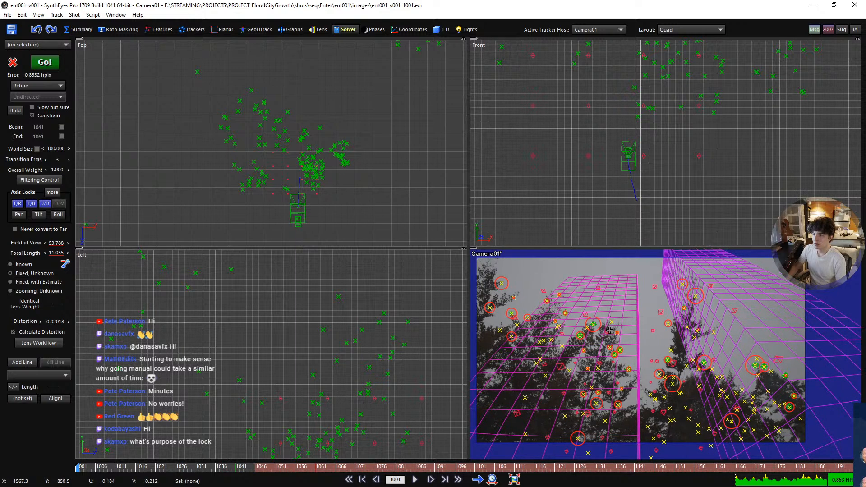
key("d")
middle_click_drag(413, 327, 427, 332)
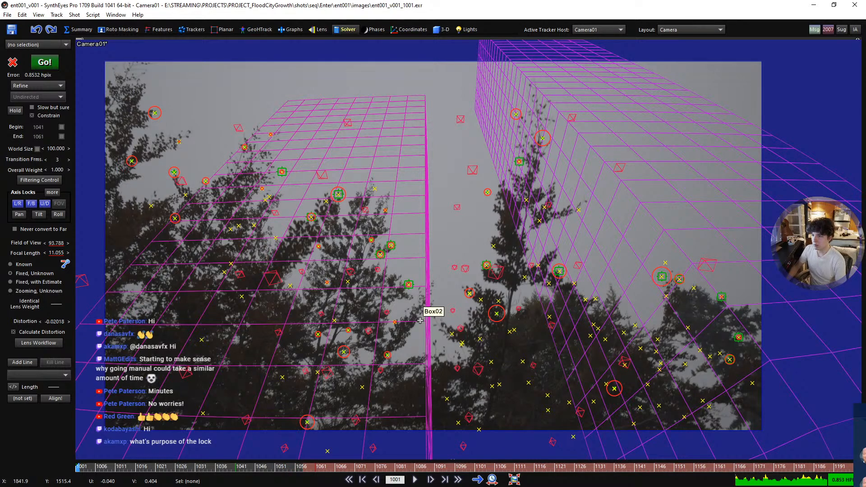
key("d")
middle_click_drag(300, 192, 309, 170)
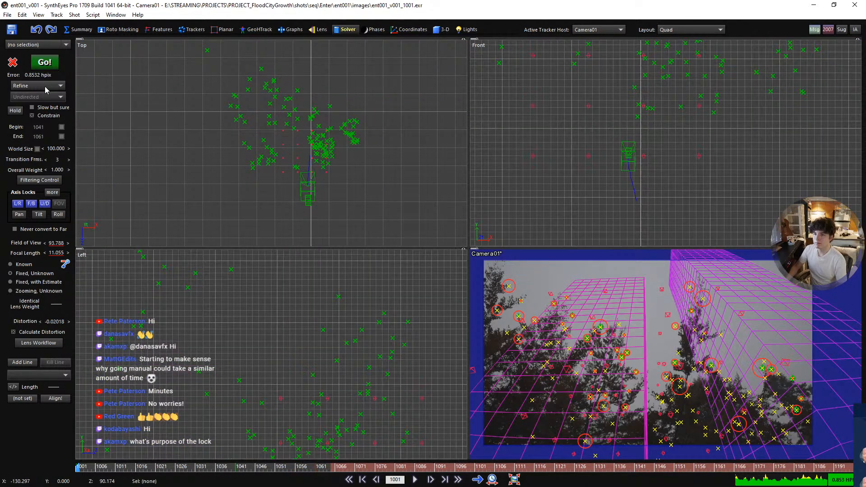
scroll(297, 182, "up", 5)
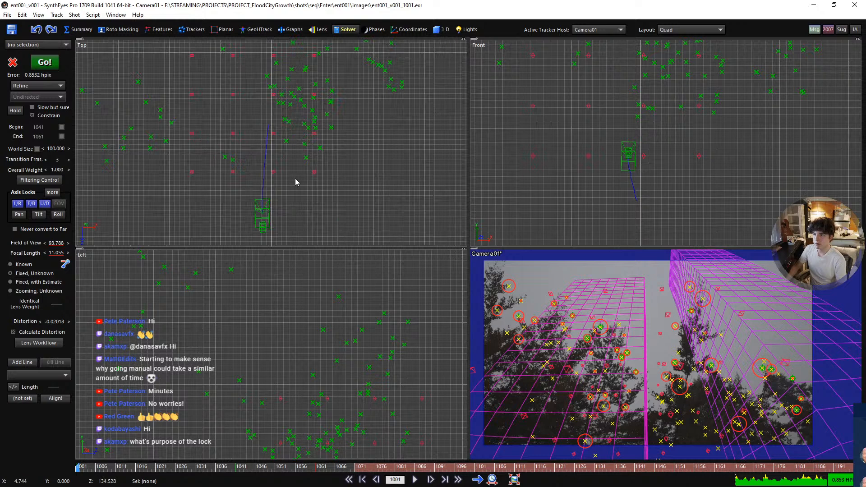
left_click(52, 192)
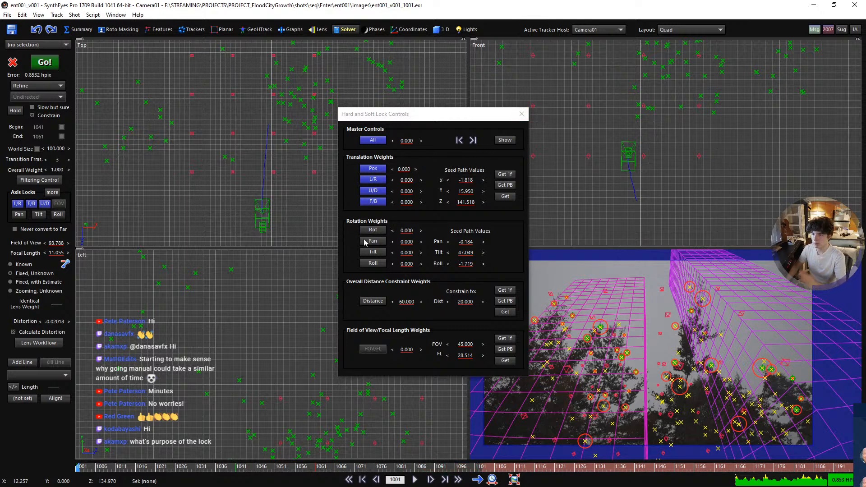
left_click(523, 115)
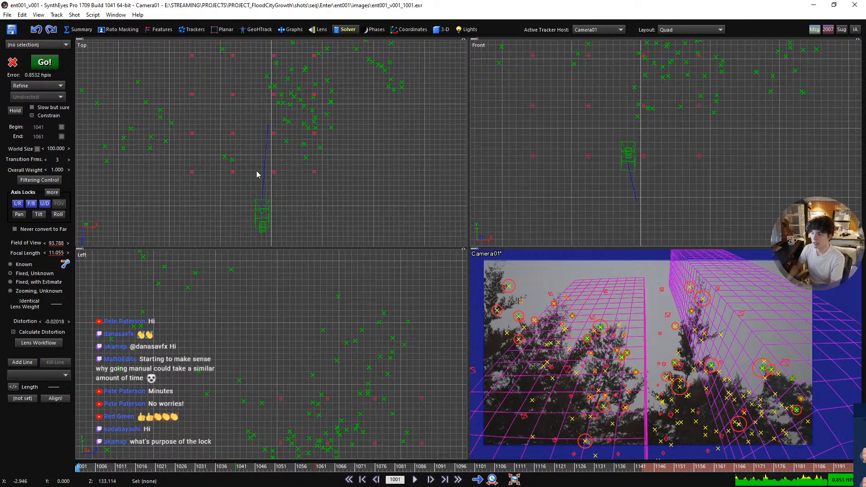
- Examine the depth spread of the solved trackers around the camera path in the Top, Left and camera views
scroll(255, 197, "down", 2)
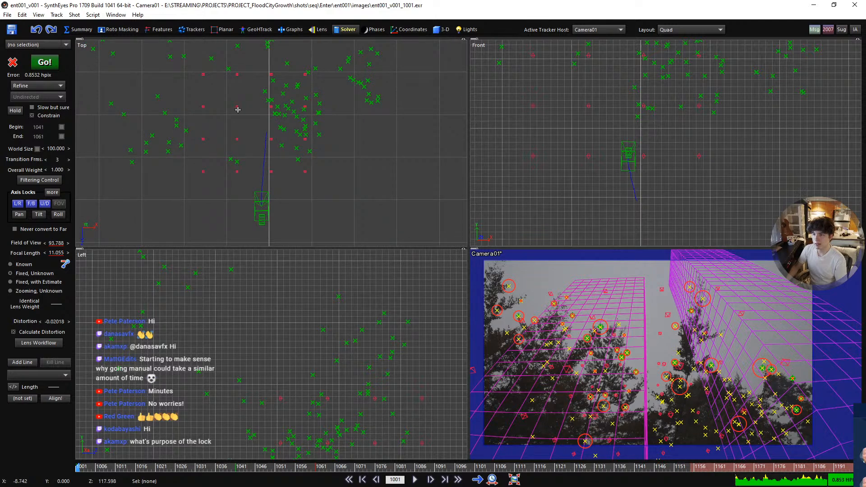
left_click(297, 85)
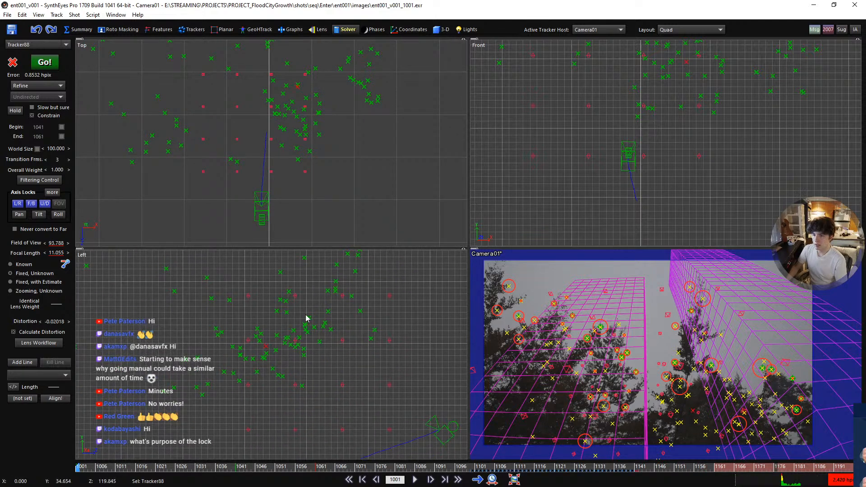
mouse_move(352, 276)
left_mouse_down()
mouse_move(182, 326)
mouse_move(294, 300)
left_mouse_up()
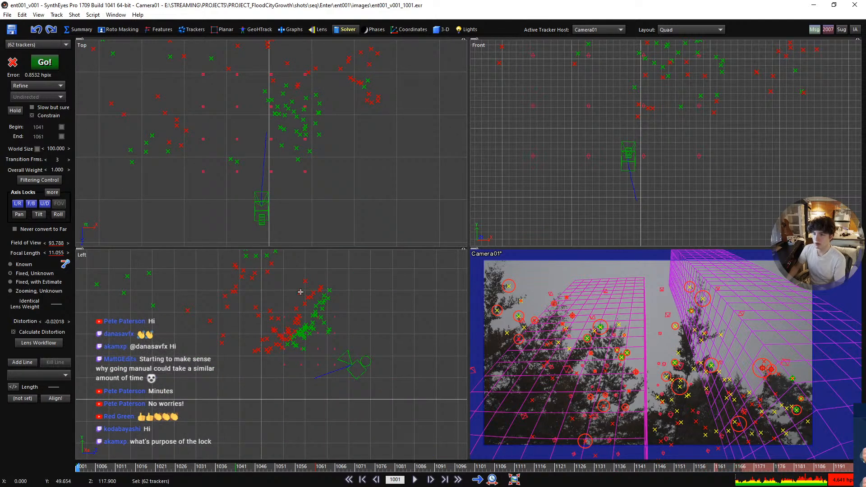
left_click(344, 380)
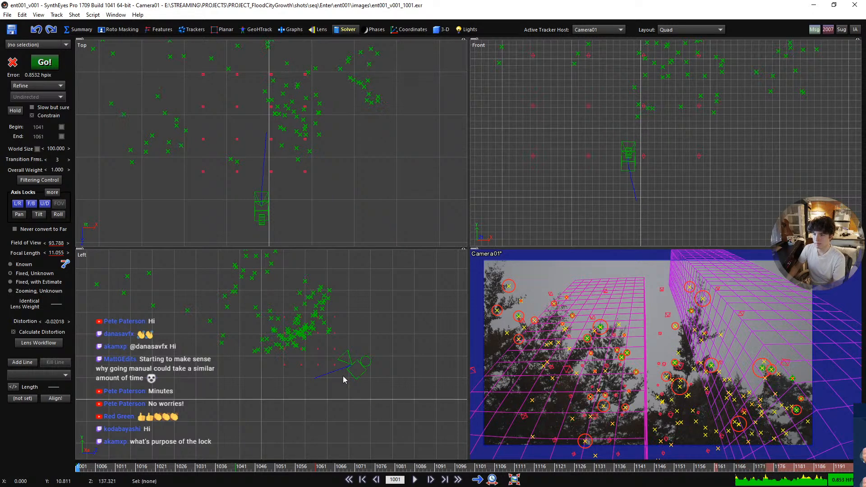
scroll(344, 380, "up", 5)
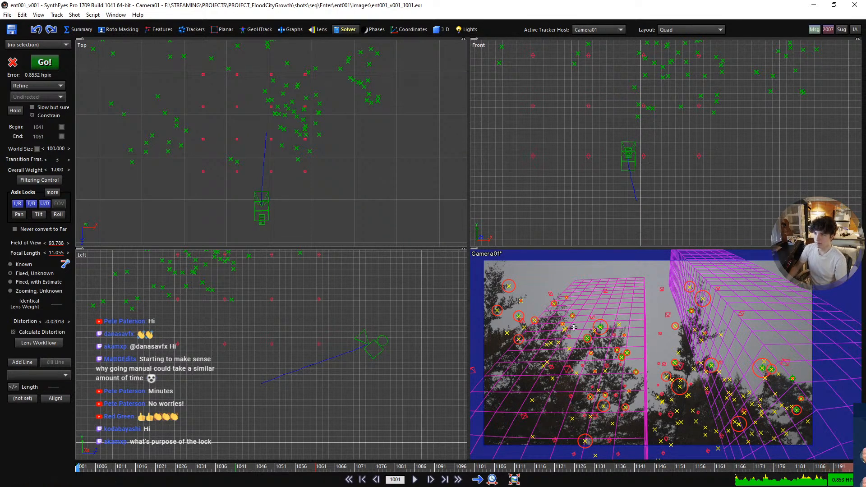
scroll(655, 333, "up", 2)
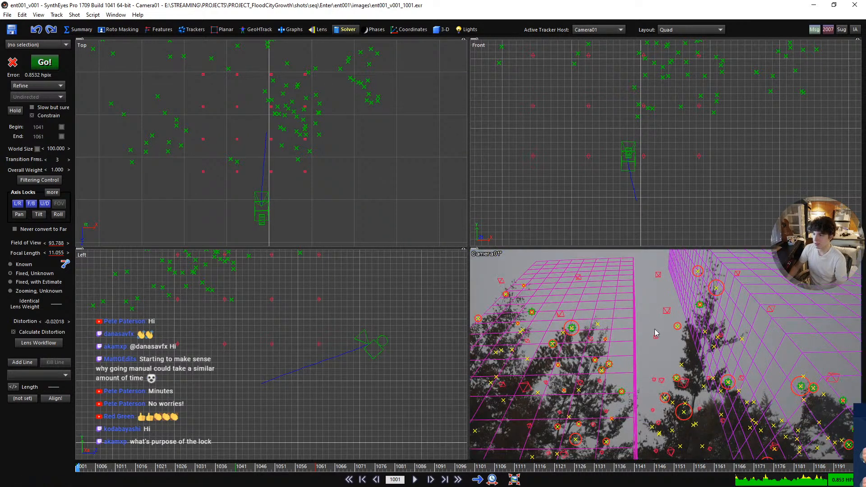
scroll(655, 333, "down", 2)
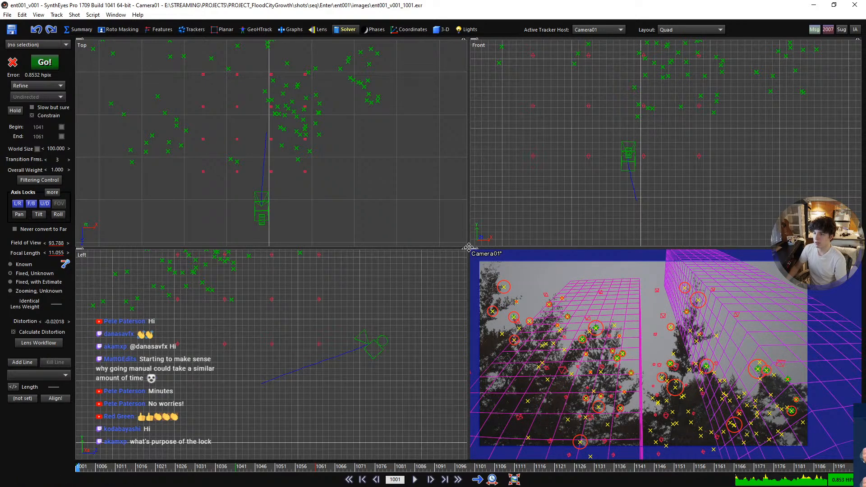
- Enlarge the camera view within the Quad layout, run the Refine solve and accept the result
left_click_drag(469, 247, 305, 150)
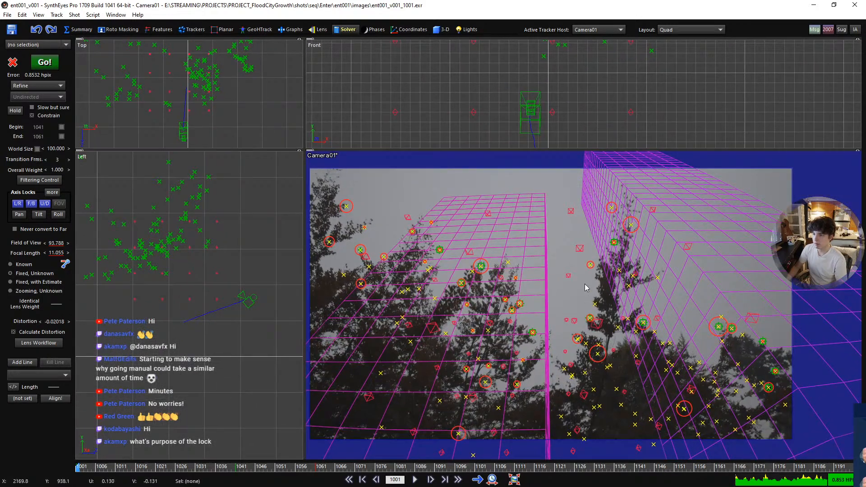
key("shift+g")
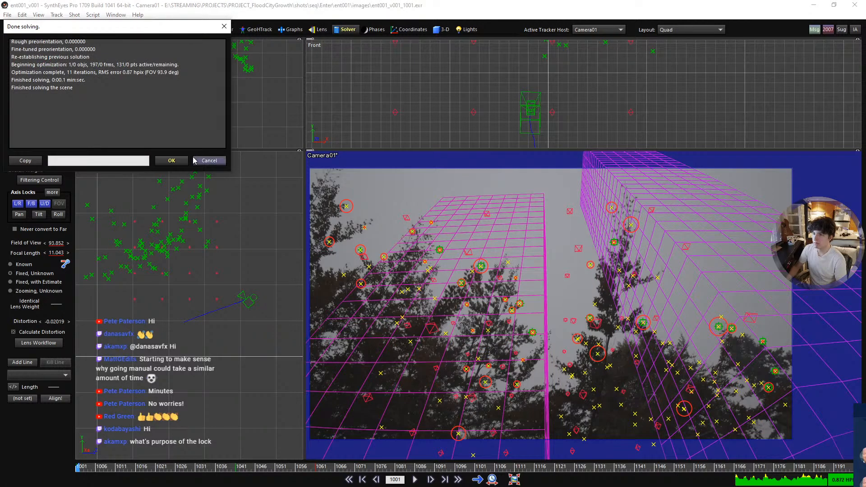
left_click(173, 161)
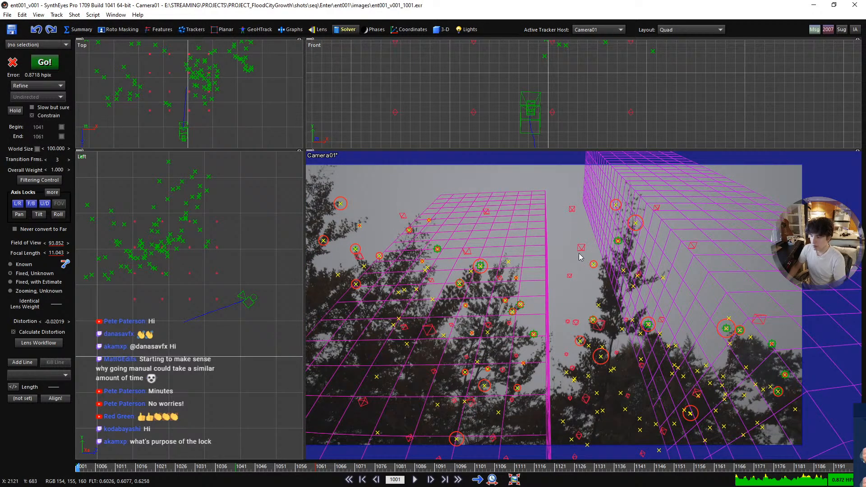
- Toggle the Refine solve with undo and redo to compare the test boxes and trackers, leaving the solve undone
scroll(563, 259, "up", 2)
key("ctrl+z")
key("ctrl+y")
key("ctrl+z")
key("ctrl+y")
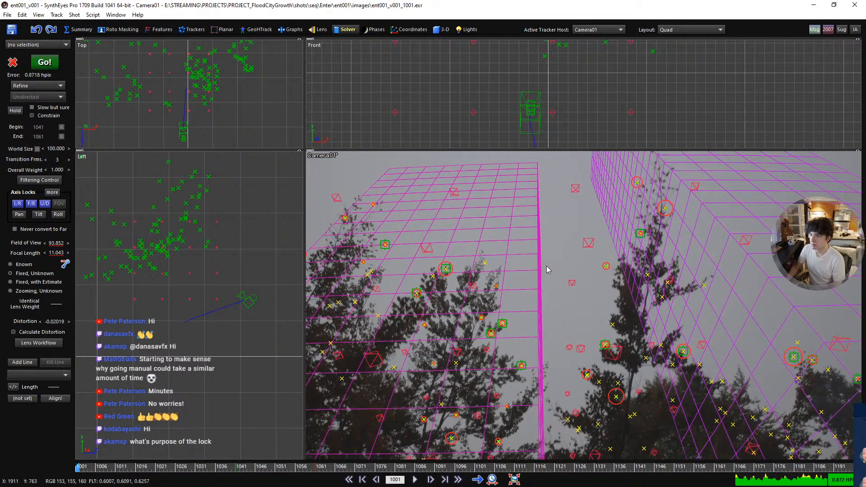
key("ctrl+z")
key("ctrl+y")
key("ctrl+z")
key("ctrl+y")
key("ctrl+z")
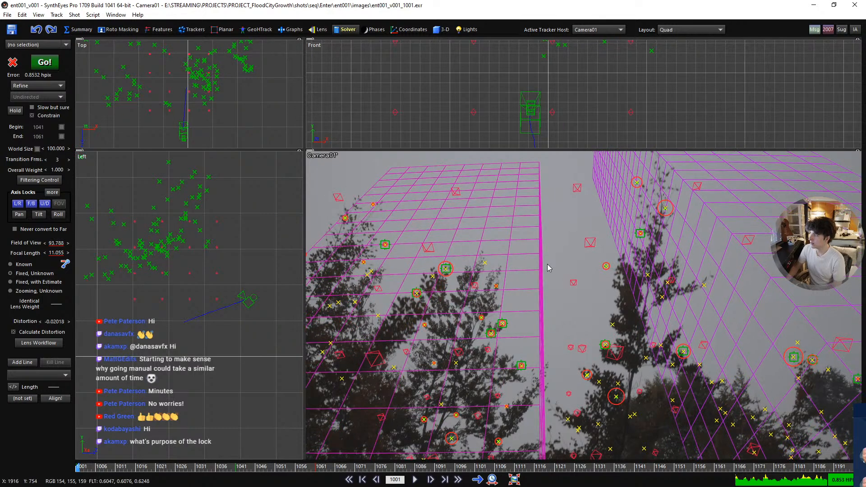
key("ctrl+y")
key("ctrl+z")
key("ctrl+y")
key("ctrl+z")
key("ctrl+y")
key("ctrl+z")
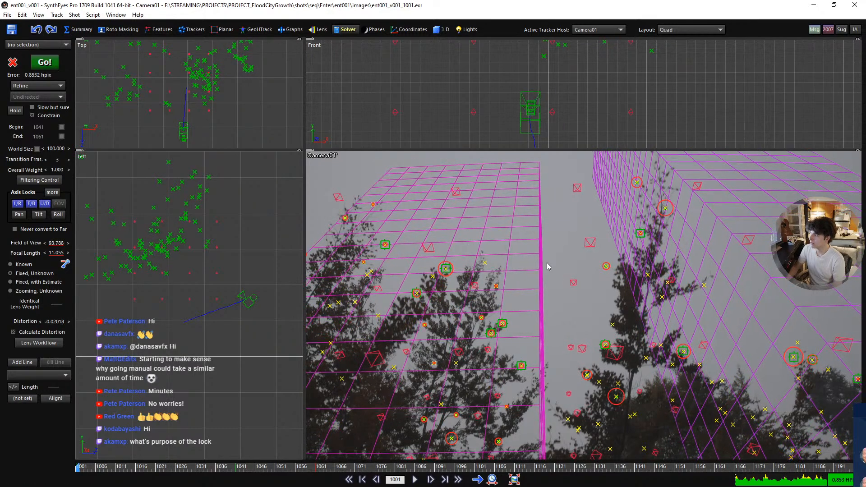
key("ctrl+y")
key("ctrl+z")
key("ctrl+y")
key("ctrl+z")
key("ctrl+y")
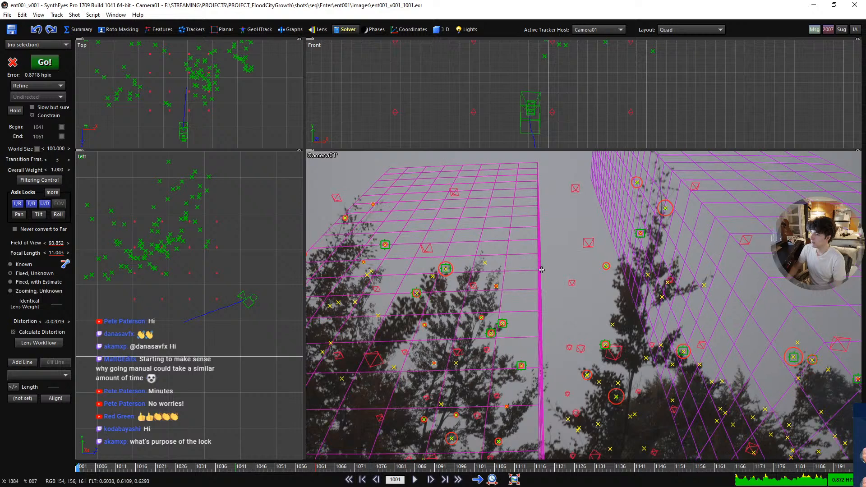
key("ctrl+z")
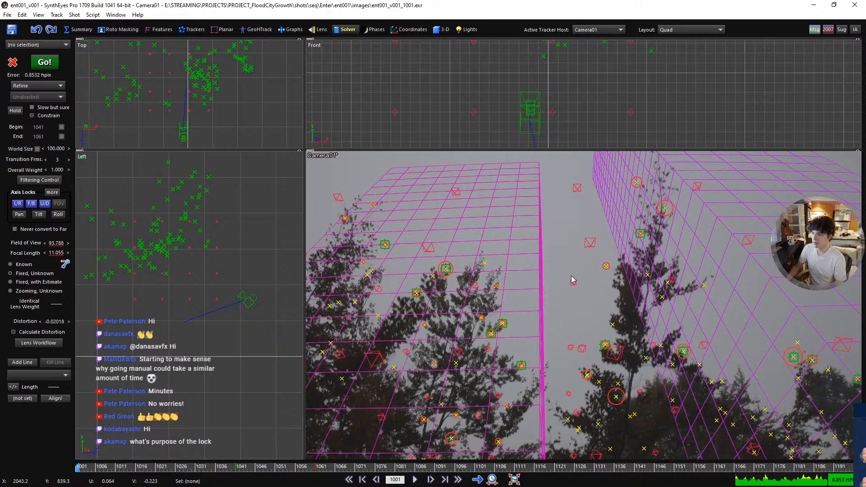
- Select five trackers spread across the treetops in the full-size camera view at frame 1001
scroll(569, 284, "down", 1)
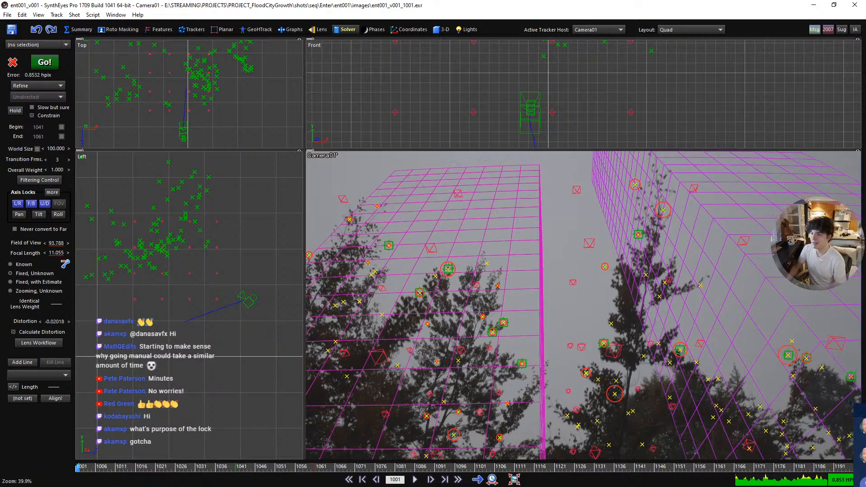
scroll(551, 295, "down", 1)
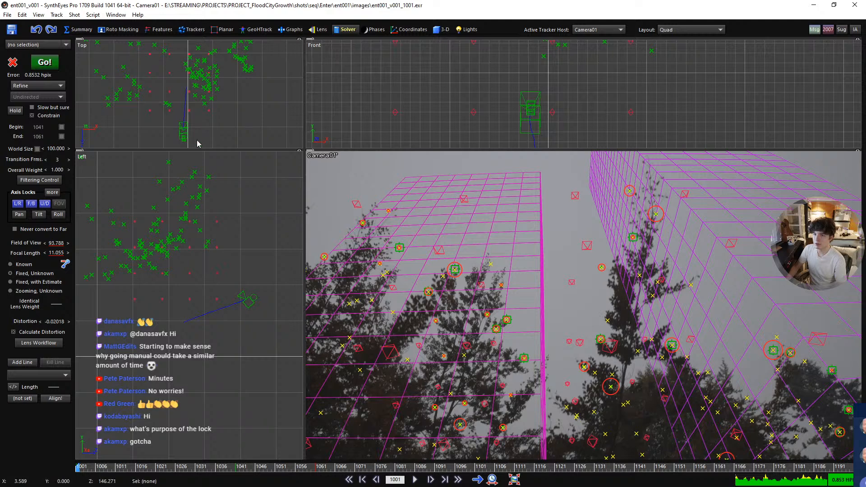
scroll(197, 108, "down", 2)
scroll(570, 301, "down", 3)
key("m")
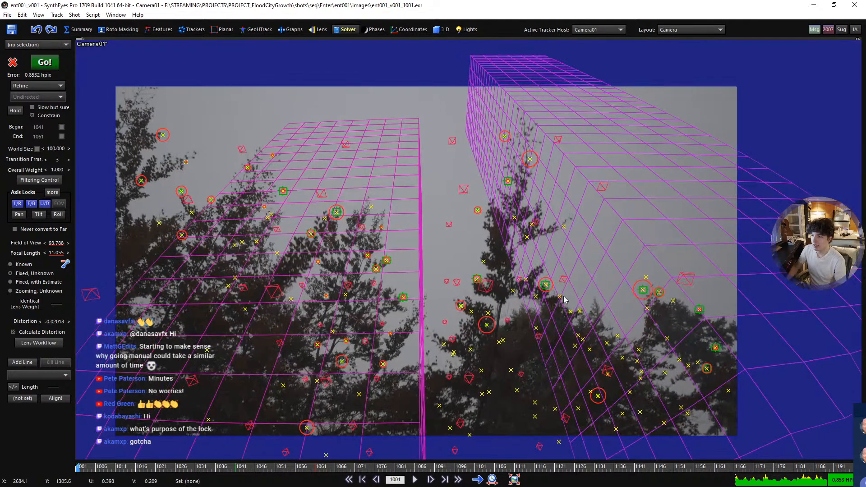
middle_click_drag(564, 296, 595, 295)
left_click(577, 282)
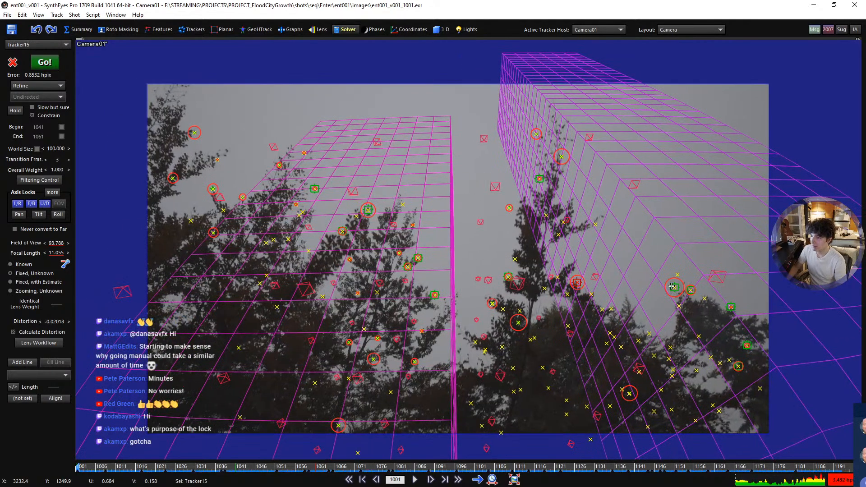
left_click(672, 287, "ctrl")
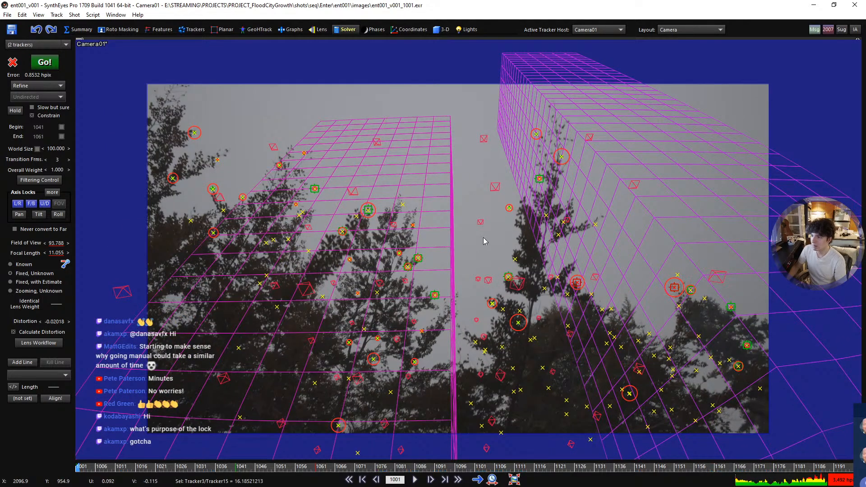
left_click(312, 187, "ctrl")
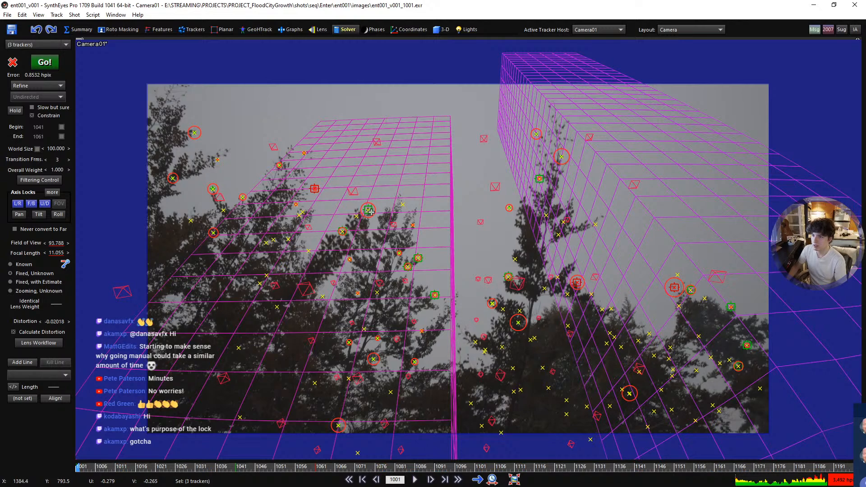
left_click(370, 211, "ctrl")
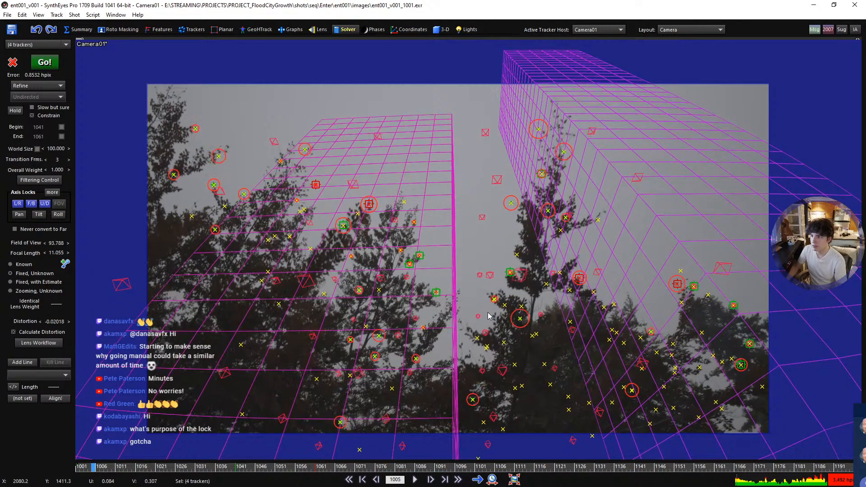
left_click(542, 179, "ctrl")
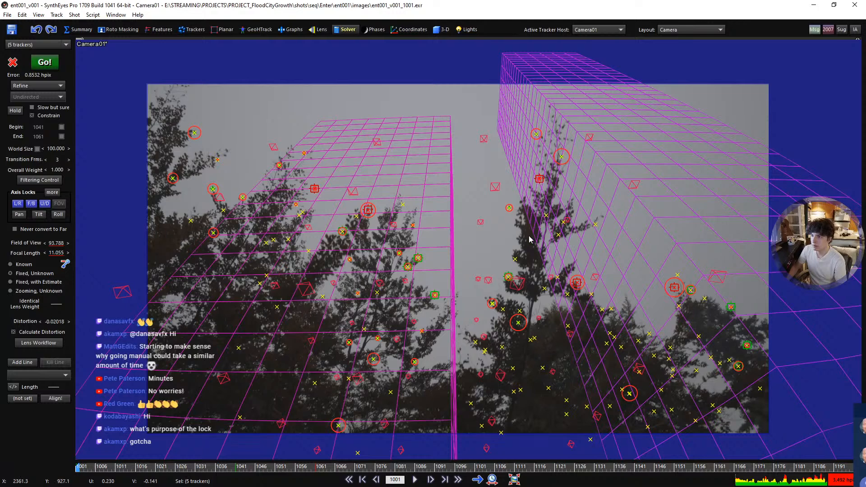
- Review the five selected trackers in the Quad layout and turn on Seed for them in the tracker controls
key("q")
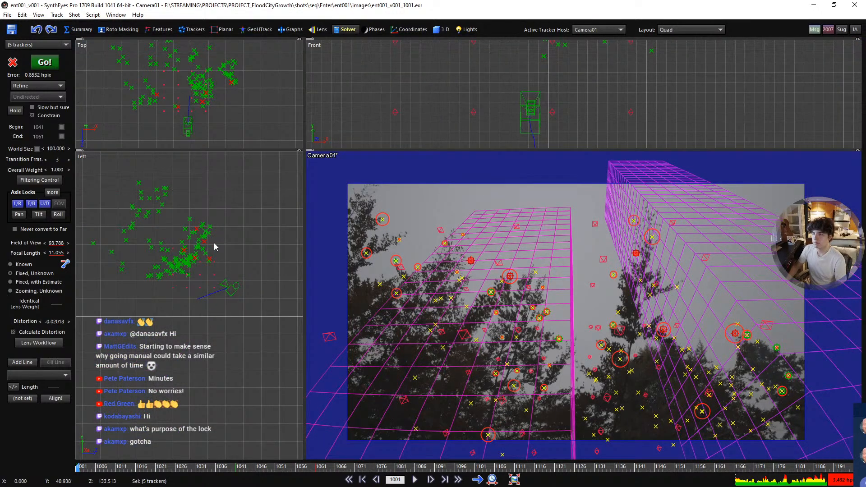
scroll(215, 248, "down", 2)
scroll(199, 85, "down", 2)
scroll(200, 84, "up", 3)
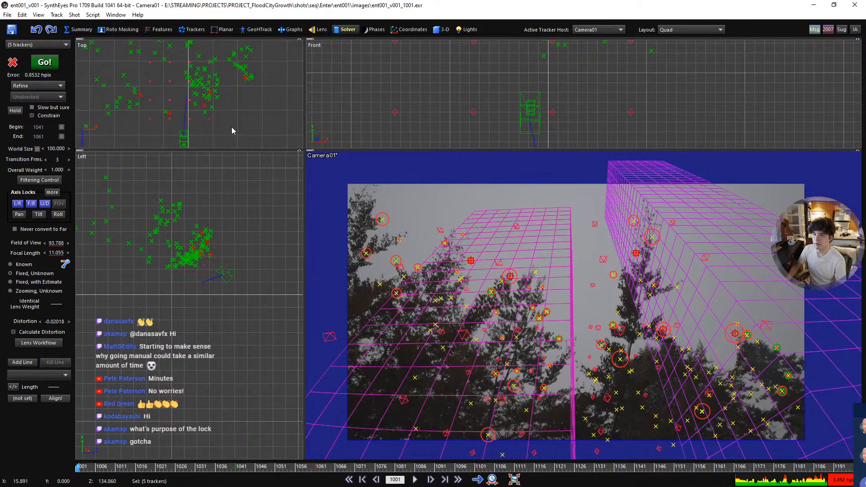
left_click(191, 29)
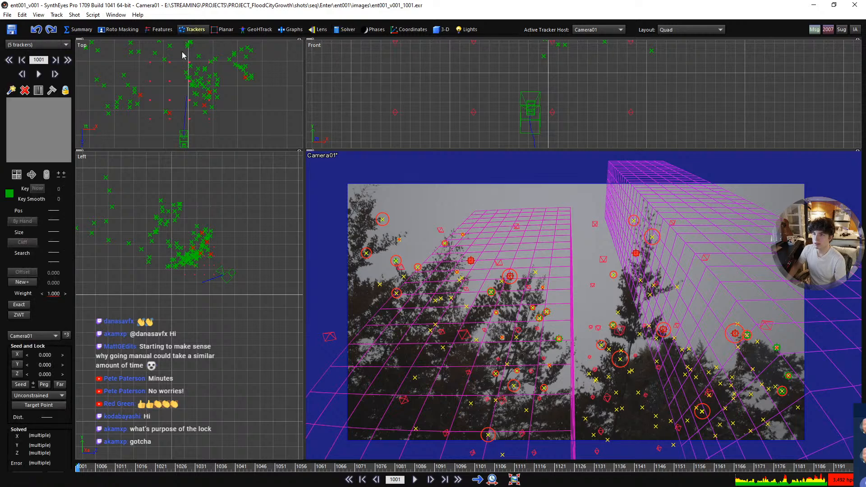
scroll(205, 237, "up", 3)
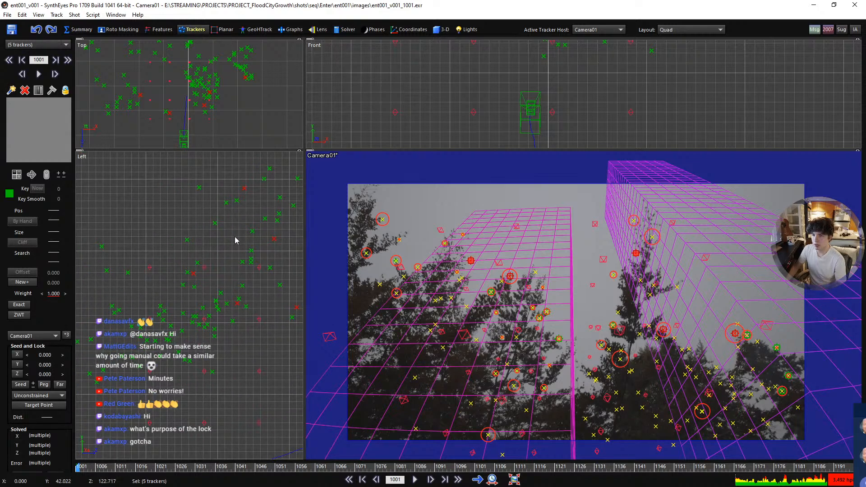
left_click(21, 384)
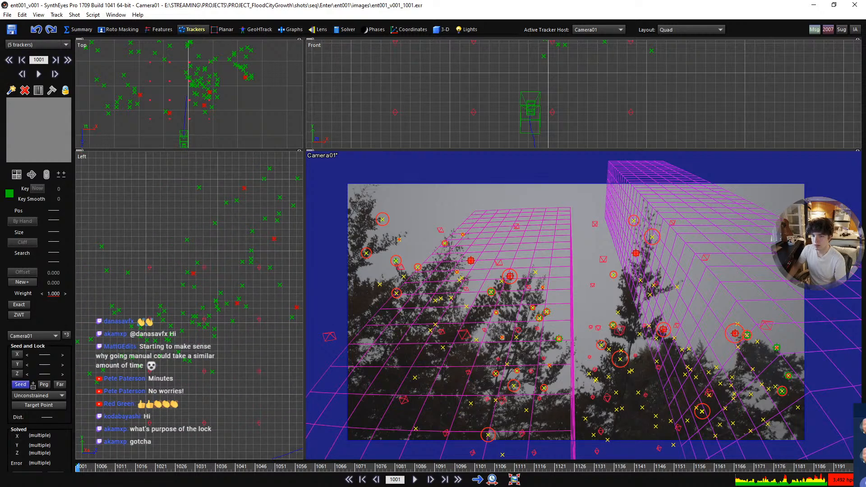
- Check the seed coordinates of the highest selected tracker in the Left view, and restore the five-tracker selection
scroll(252, 195, "up", 3)
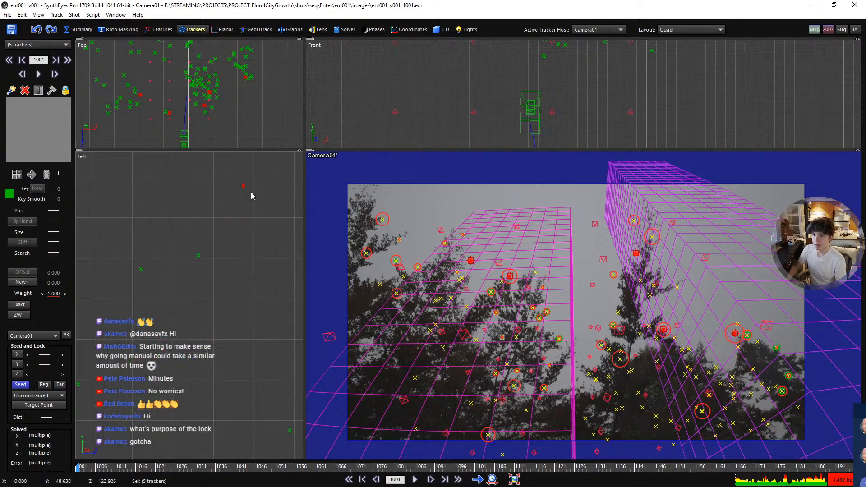
scroll(252, 195, "down", 3)
left_click(229, 222)
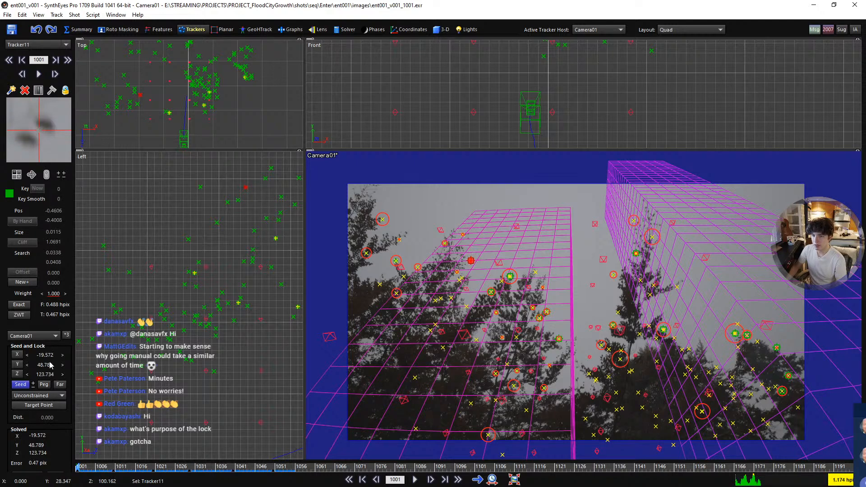
key("ctrl+z")
key("ctrl+z")
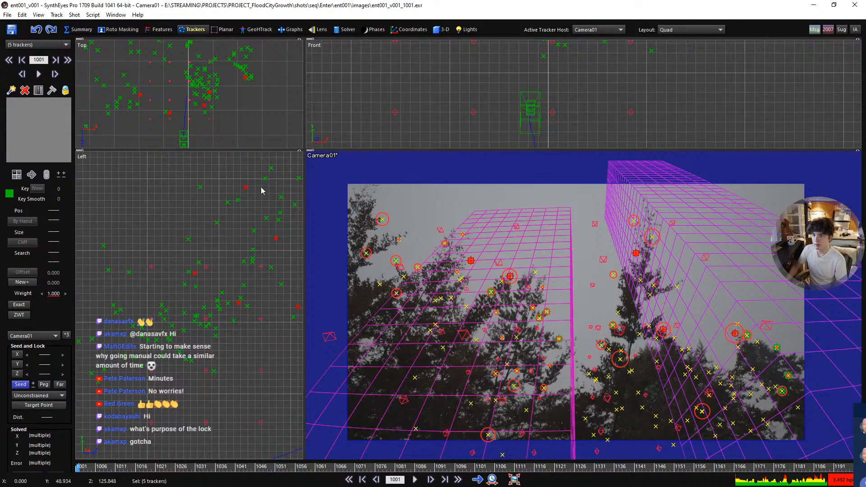
- Set the five seeded trackers to Lock Point, run the Refine solve and accept the result
left_click(48, 397)
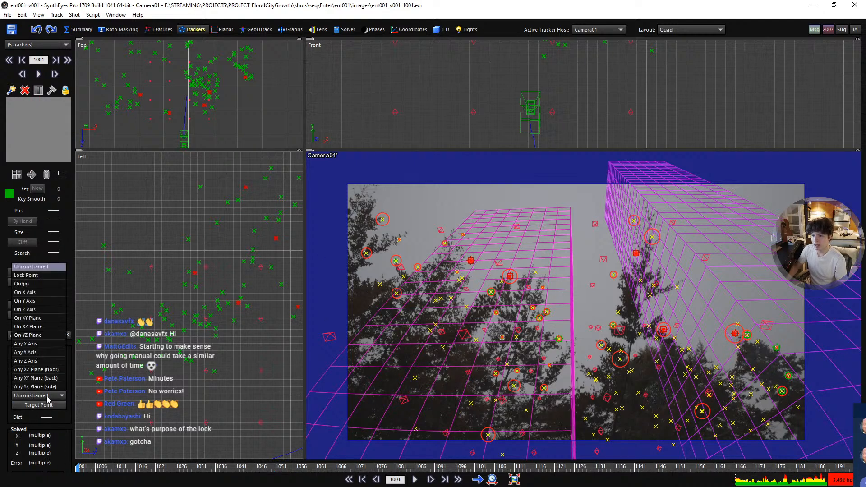
left_click(47, 276)
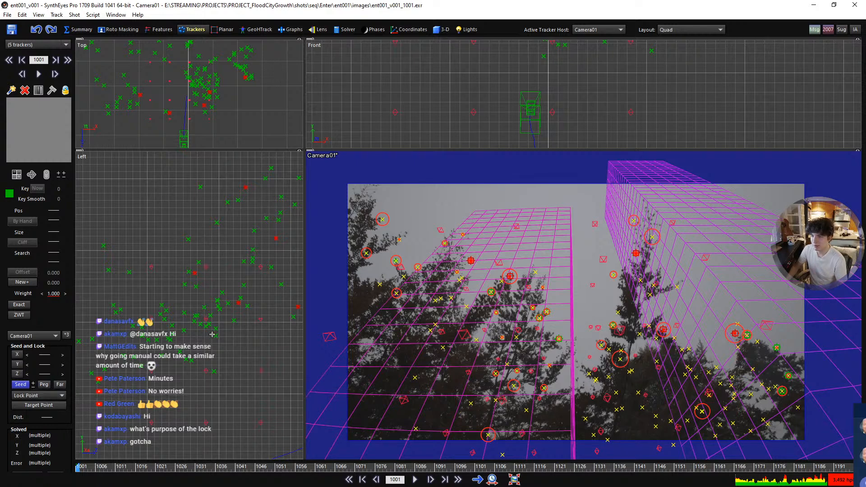
scroll(218, 315, "down", 2)
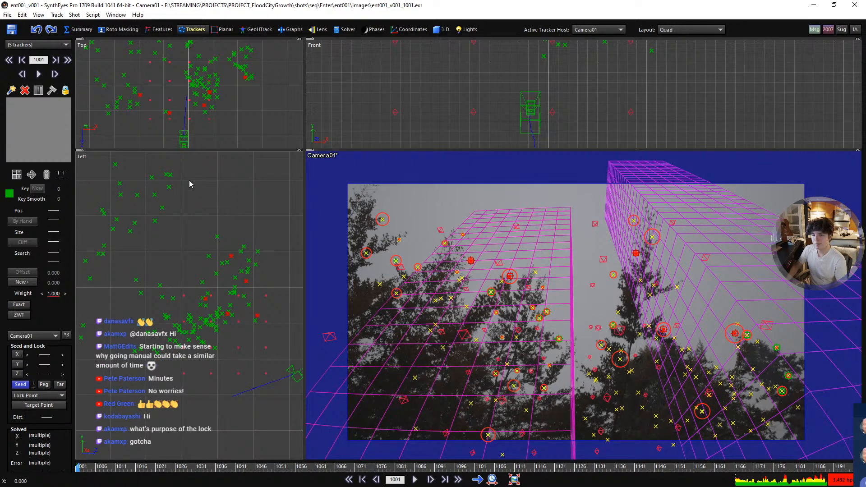
left_click(337, 34)
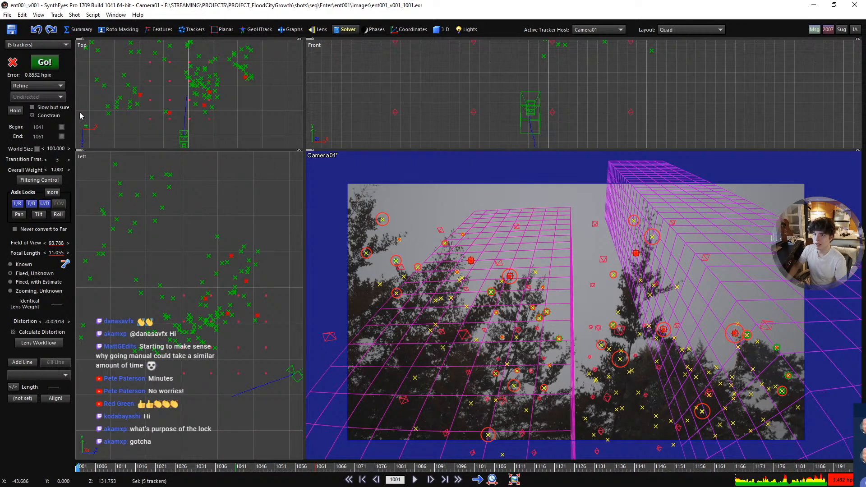
left_click(54, 72)
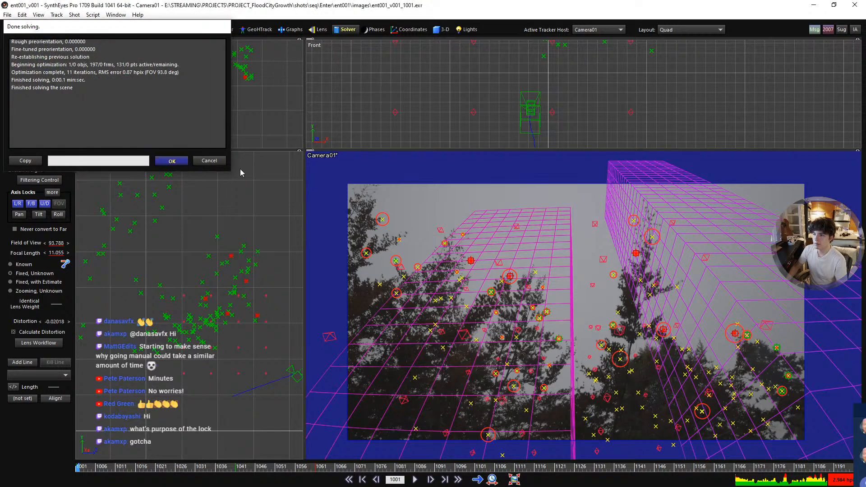
left_click(171, 160)
- Play the shot in the full-size camera view to check the test boxes with the locked trackers
key("4")
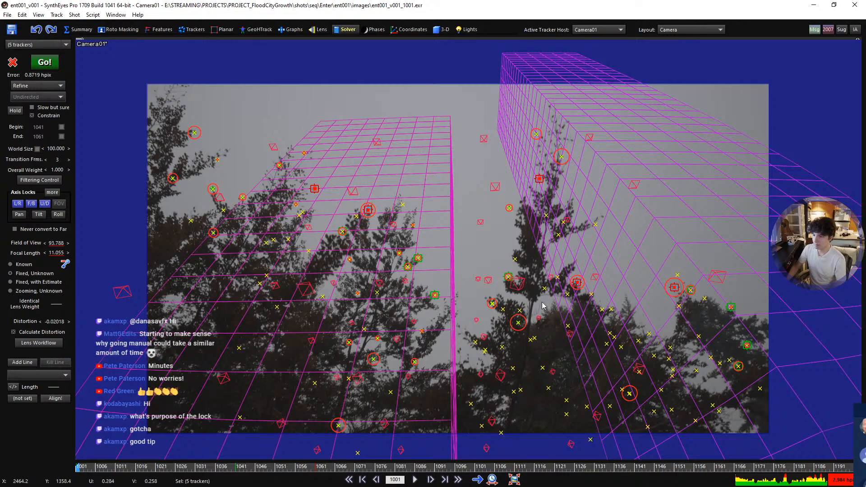
key("space")
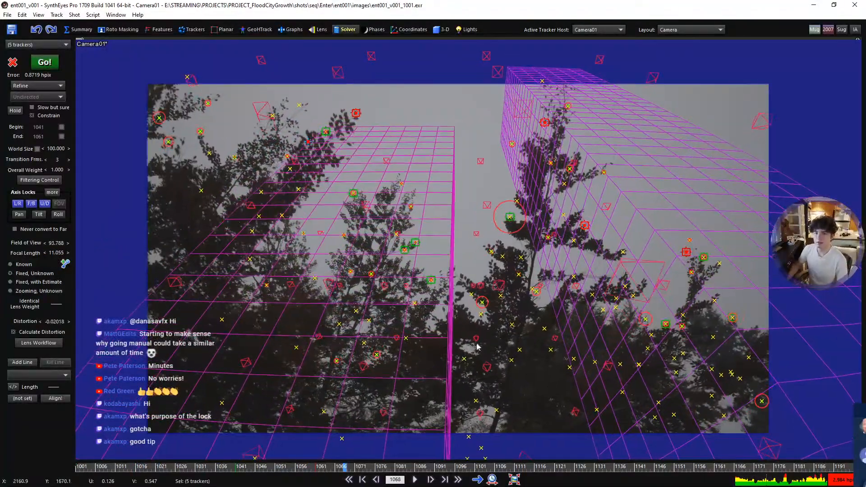
key("space")
- Run the Lens Workflow with final output Redistorted(2) and margin 2, and clear the tracker selection
left_click(38, 343)
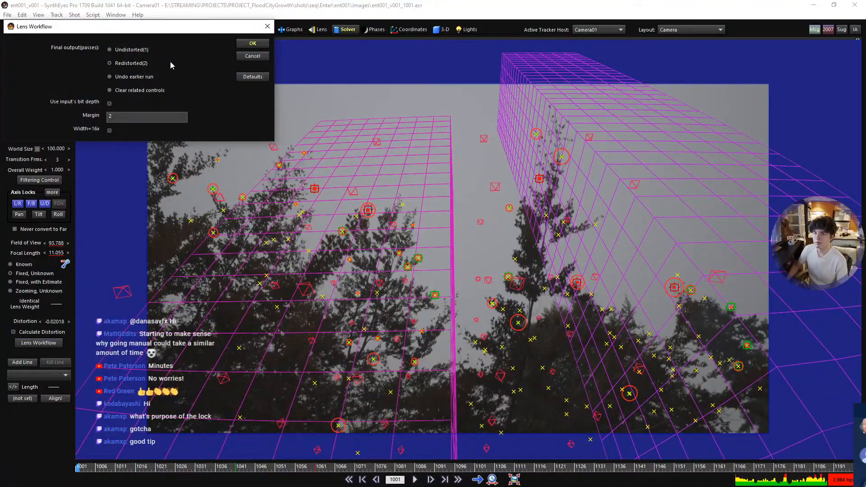
left_click(252, 43)
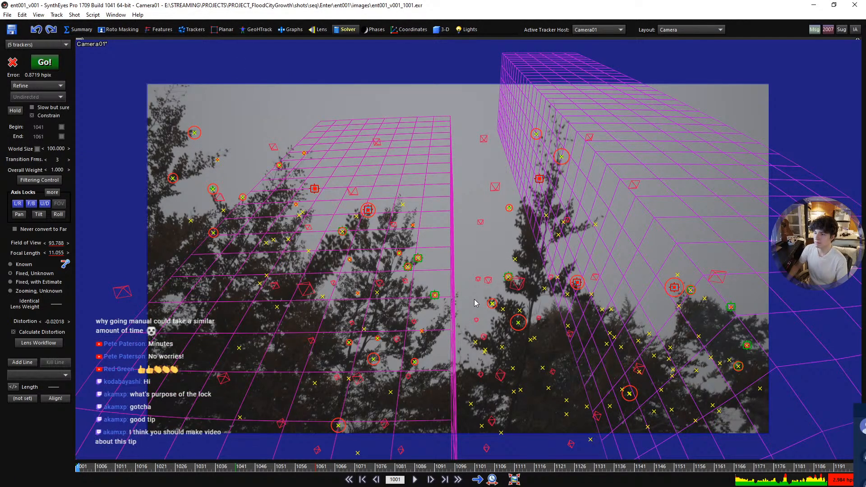
right_click(490, 266)
left_click(491, 266)
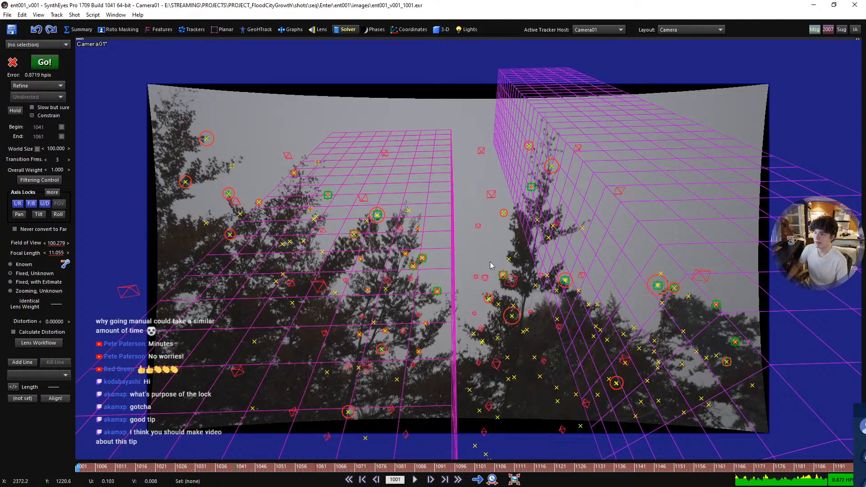
- Play the undistorted shot in an enlarged camera view to check how the test boxes sit, and return to frame 1001
scroll(488, 266, "up", 3)
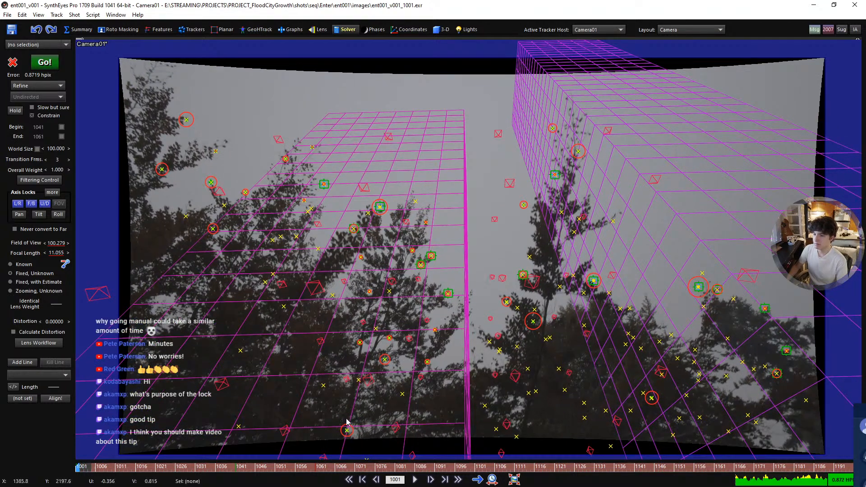
mouse_move(509, 364)
middle_mouse_down()
mouse_move(498, 358)
mouse_move(505, 360)
middle_mouse_up()
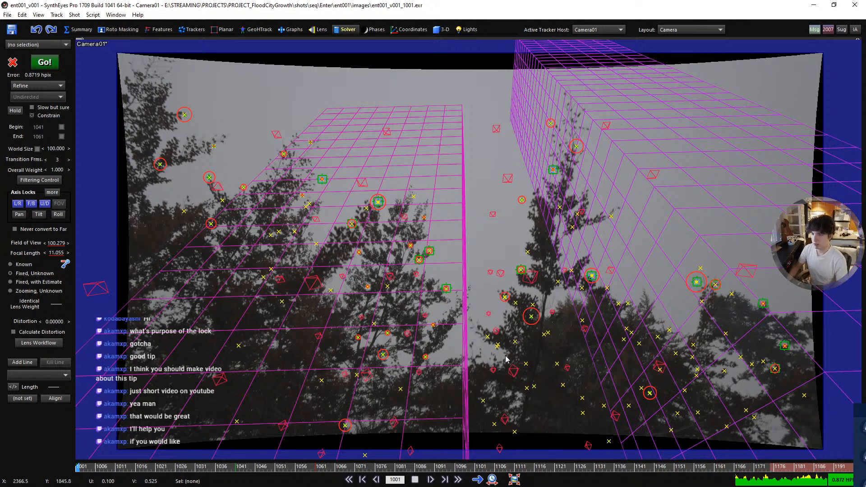
key("space")
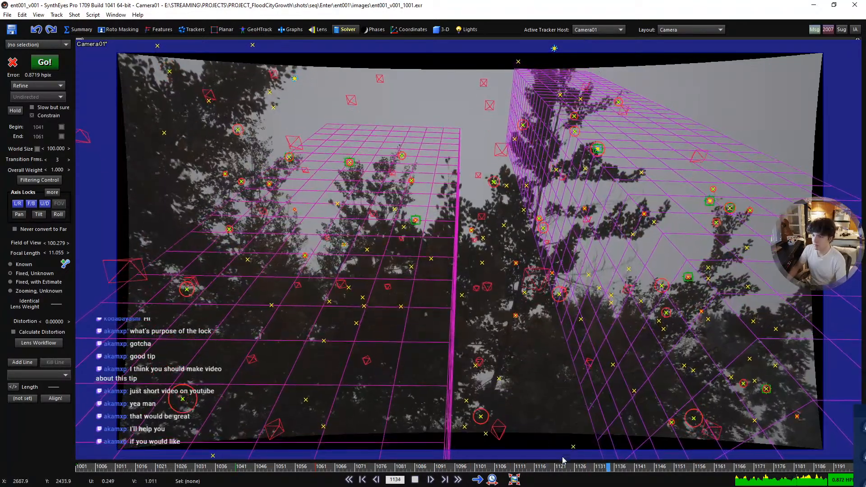
key("space")
left_click_drag(571, 470, 77, 479)
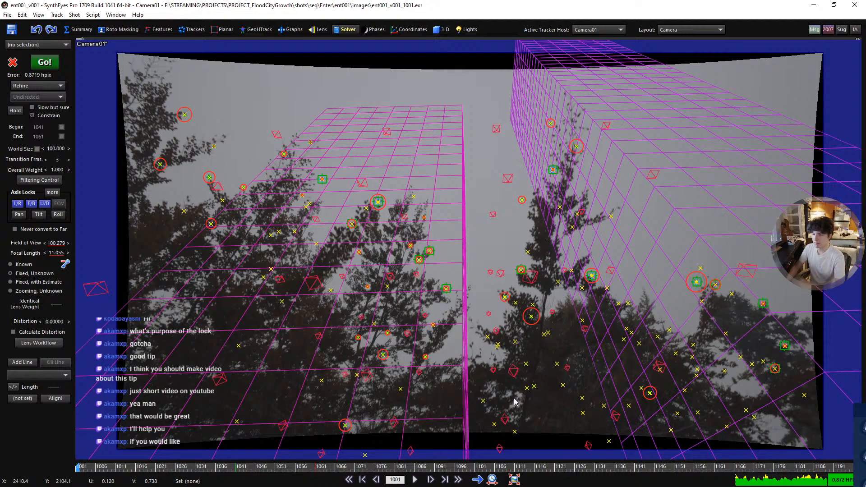
- Replay and scrub the shot to compare the test boxes' motion with the trees, and restart playback from the beginning
key("space")
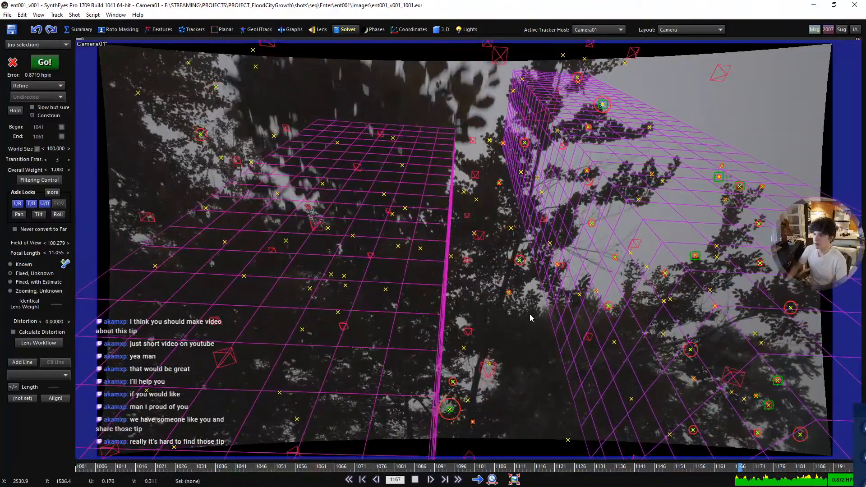
left_click(415, 480)
left_click(349, 480)
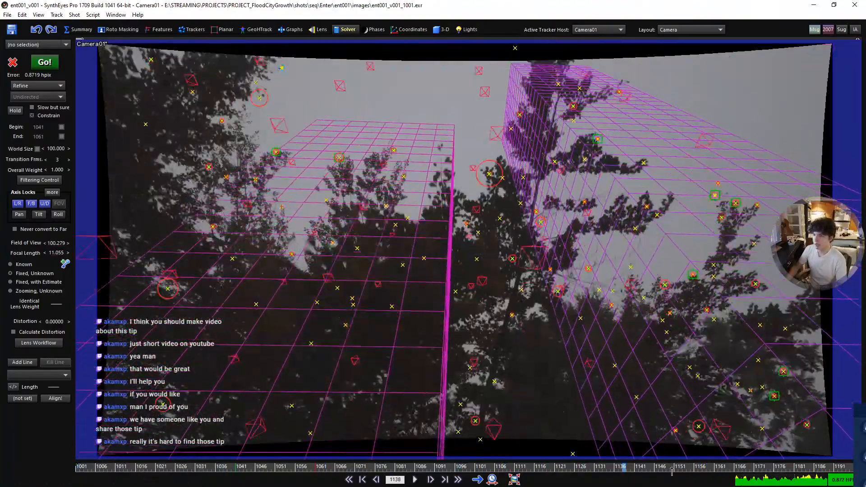
left_click_drag(671, 472, 449, 462)
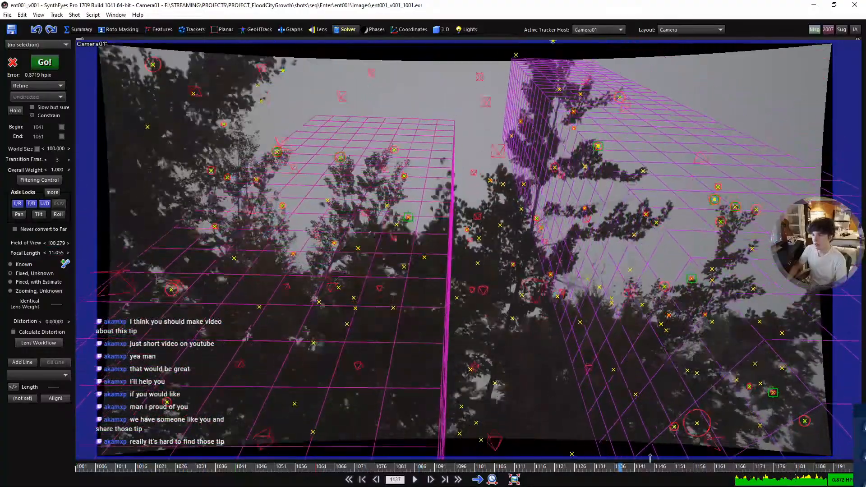
left_click_drag(650, 458, 235, 437)
left_click_drag(59, 439, 1, 438)
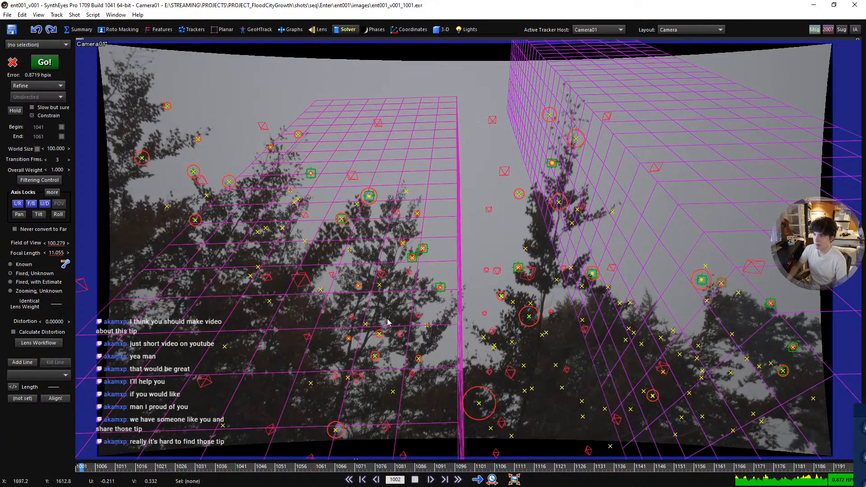
key("space")
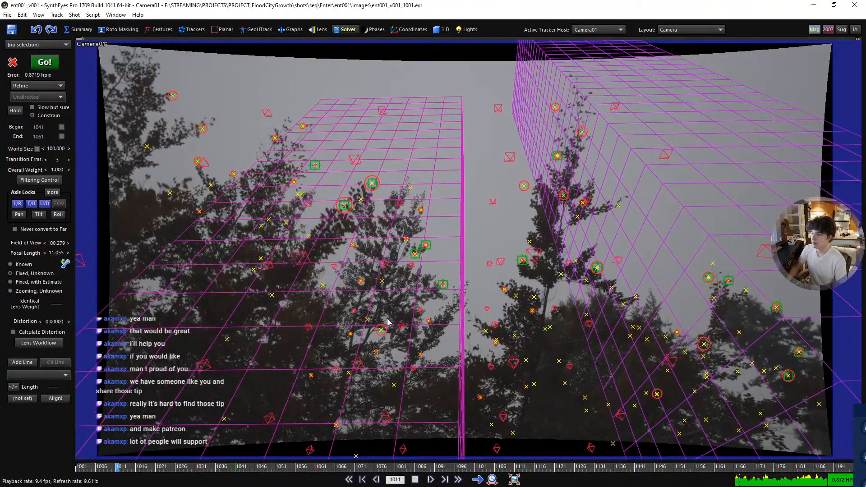
- Switch the shot's playback to real-time speed at 24 fps
left_click(22, 15)
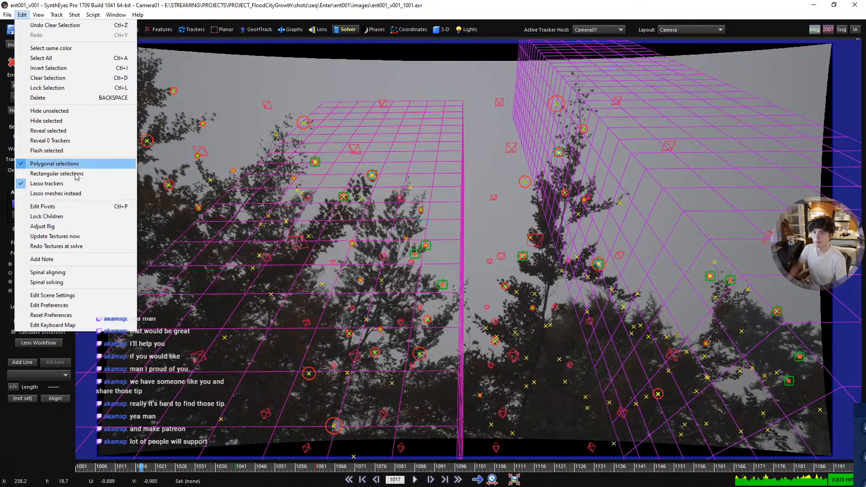
left_click(492, 194)
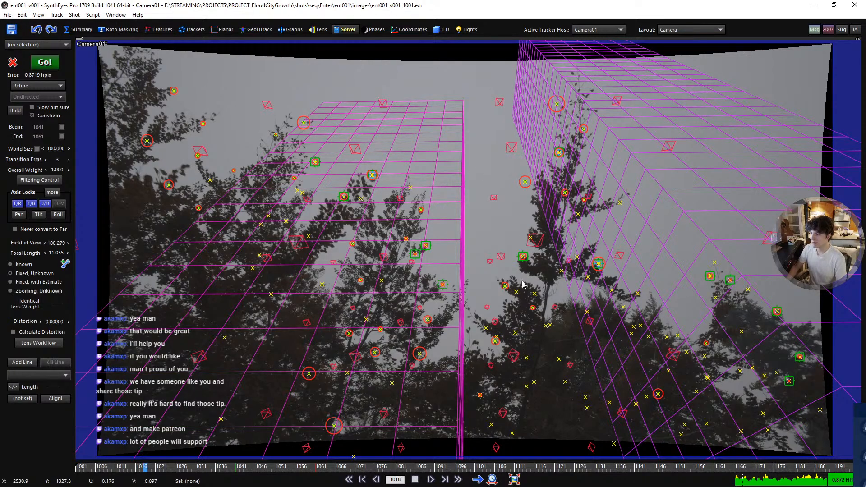
left_click(20, 16)
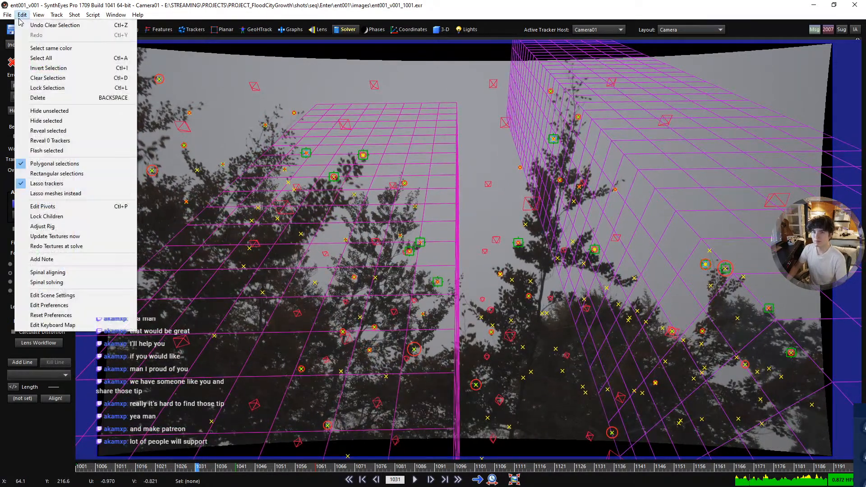
mouse_move(38, 15)
left_click(92, 124)
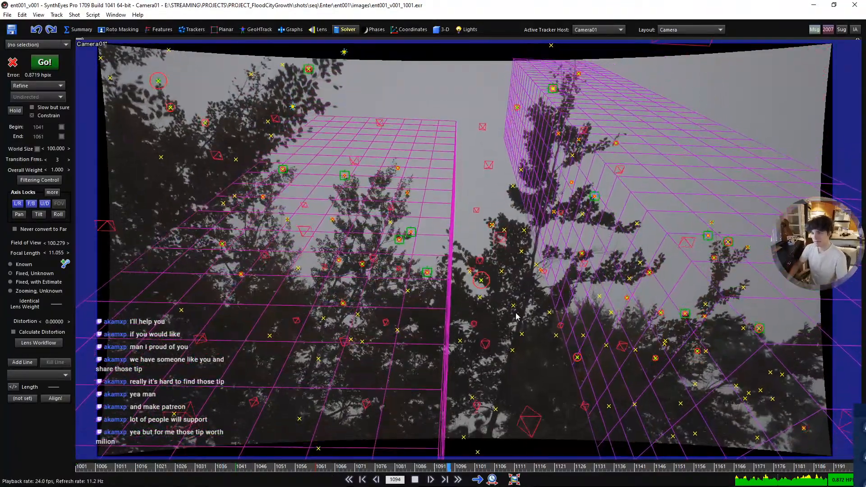
- Rewind to frame 1001 and scrub through the shot to compare the test boxes with the trees
left_click_drag(494, 467, 59, 467)
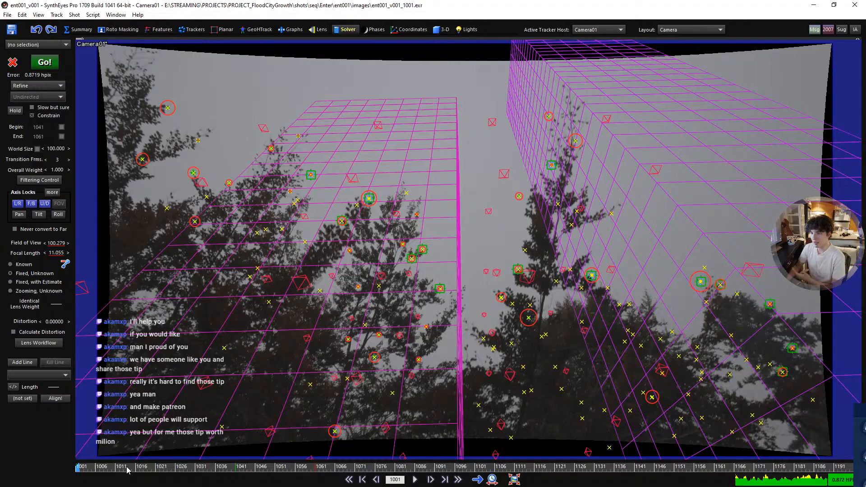
left_click_drag(78, 468, 431, 459)
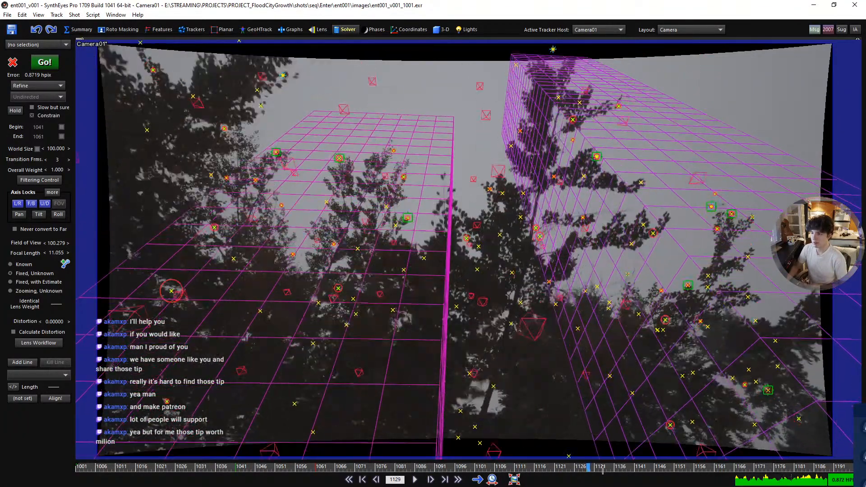
left_click_drag(603, 471, 545, 461)
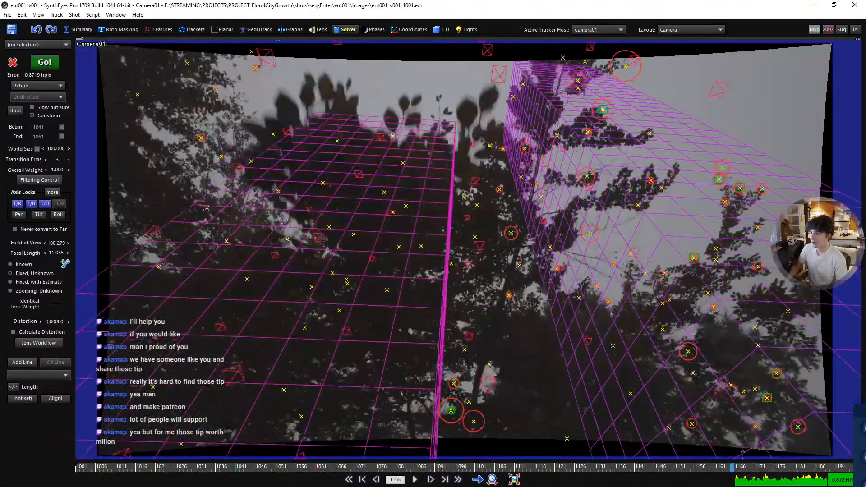
left_click_drag(742, 454, 609, 436)
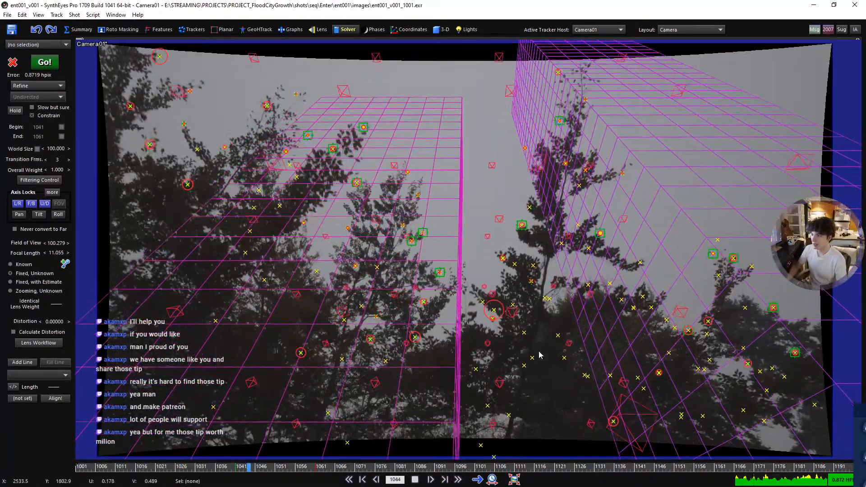
- Replay and scrub the shot from its start in a slightly zoomed-out camera view, and leave it playing
key("space")
key("Home")
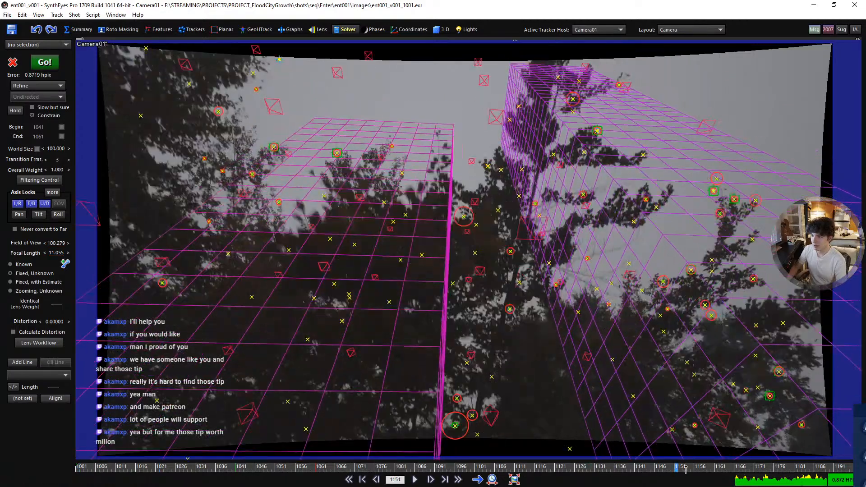
key("space")
left_click_drag(556, 470, 125, 469)
scroll(519, 334, "up", 2)
scroll(523, 339, "down", 3)
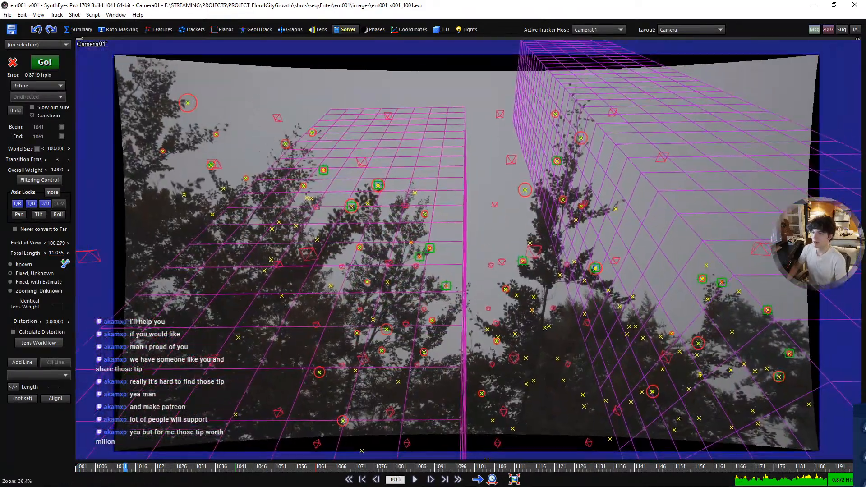
key("space")
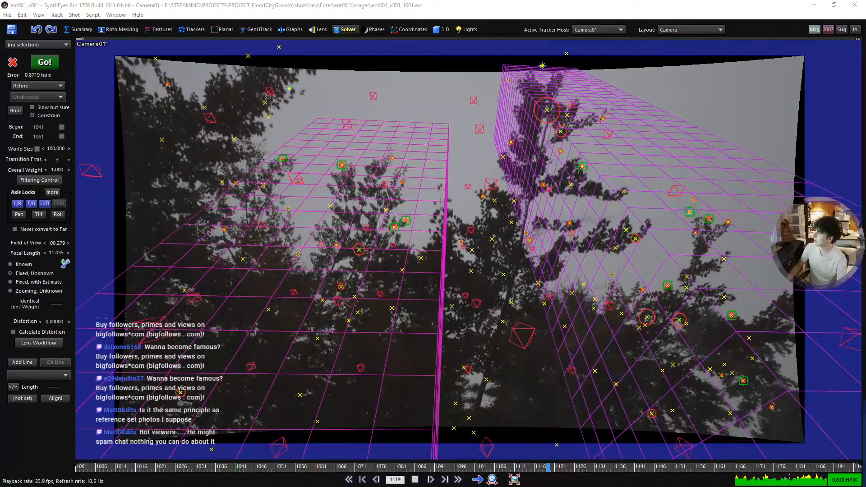
- Switch to the browser to skim the Hollywood Camera Work tracking plates page's usage rules and tech specs, and return to SynthEyes
left_click_drag(865, 47, 460, 41)
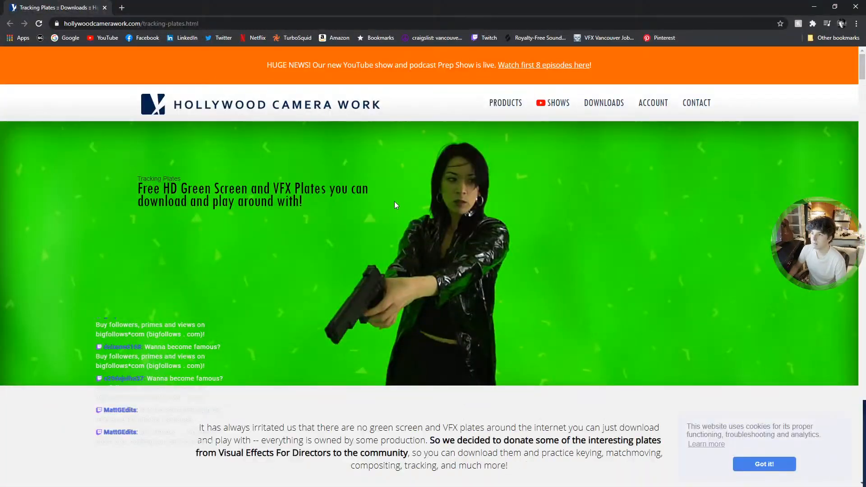
scroll(386, 217, "down", 1)
scroll(387, 221, "up", 1)
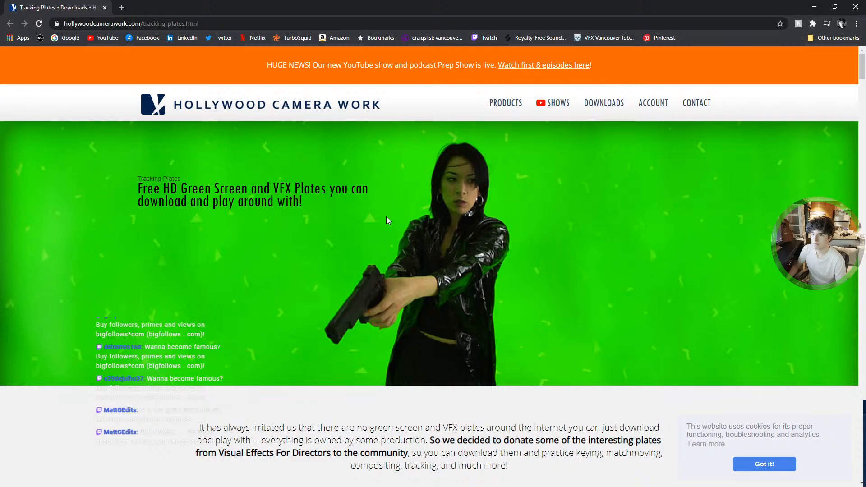
scroll(386, 220, "down", 7)
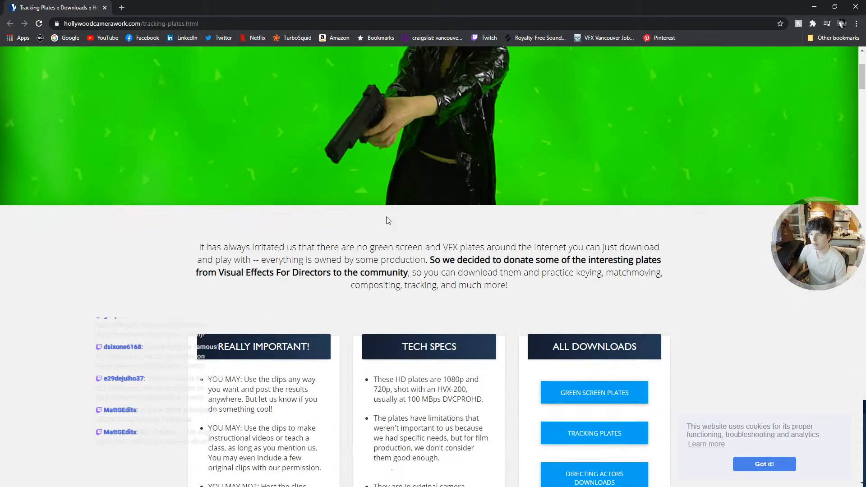
scroll(432, 223, "down", 2)
scroll(473, 104, "up", 9)
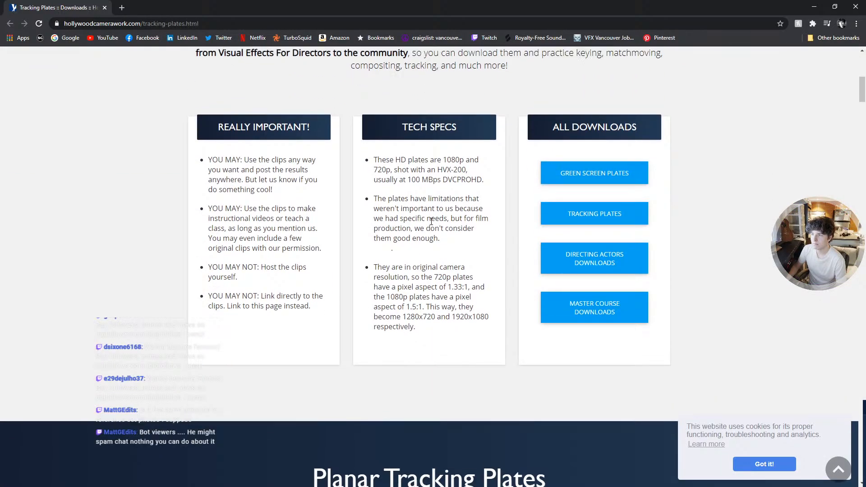
key("alt+Tab")
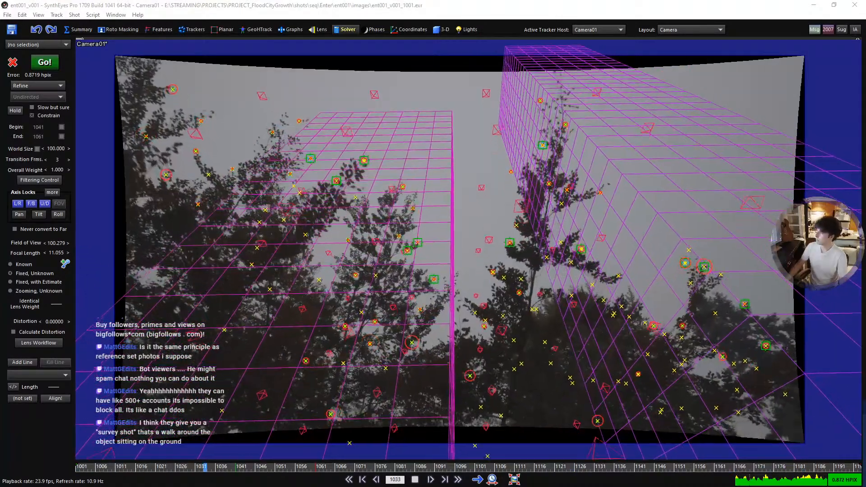
- Switch to the incognito browser window, open Tracking Plates on the Hollywood Camera Work site, and go to the planar tracking plates
left_click_drag(1, 140, 331, 3)
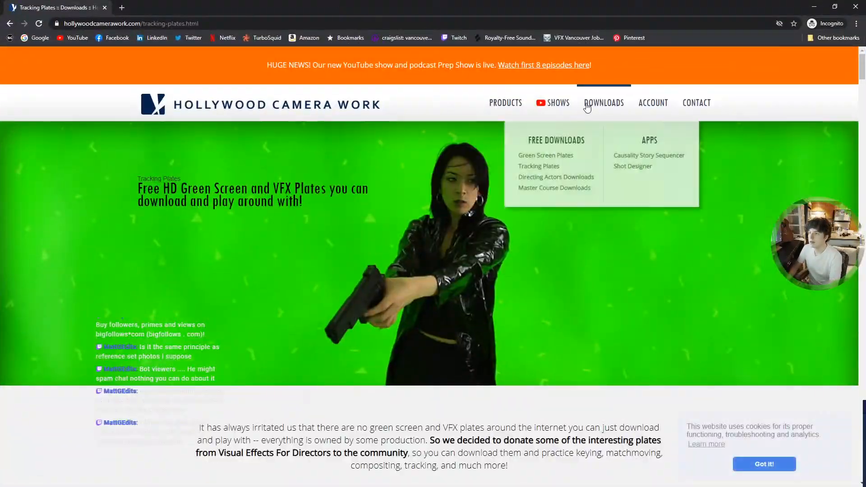
scroll(422, 183, "down", 8)
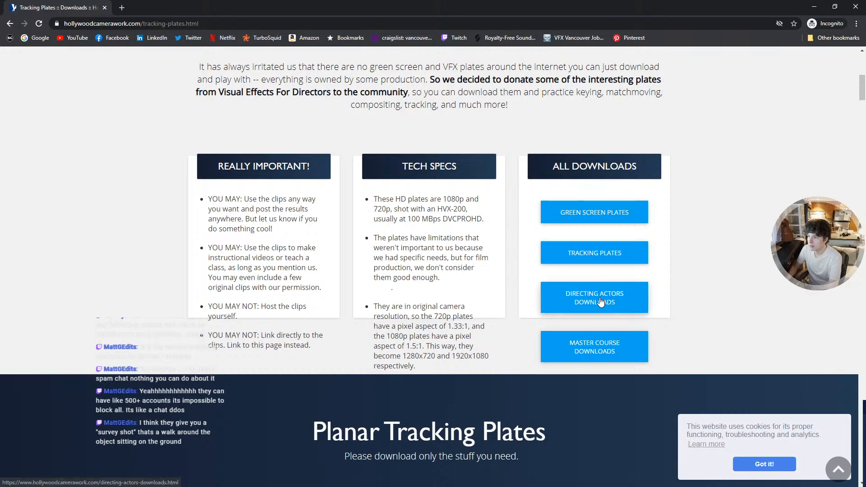
left_click(596, 258)
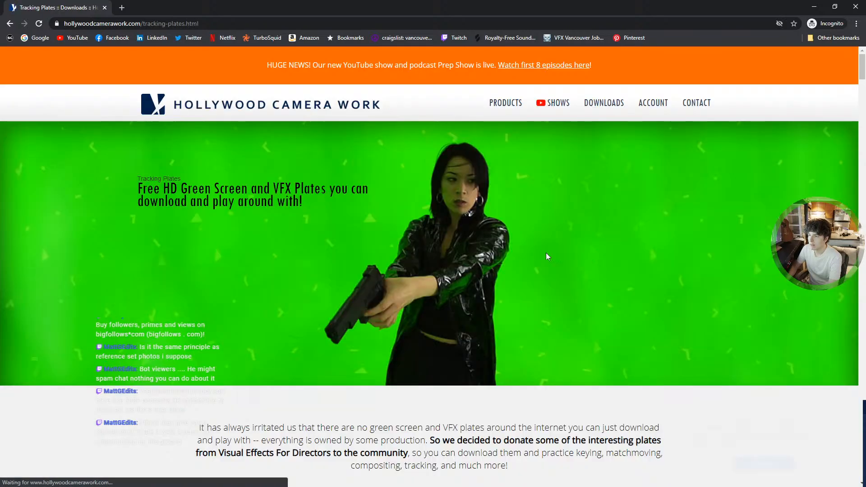
scroll(384, 254, "down", 15)
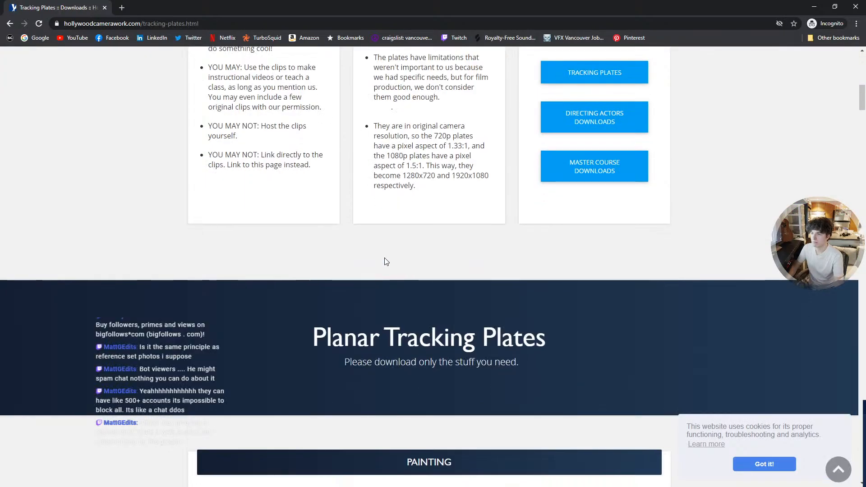
scroll(268, 234, "down", 2)
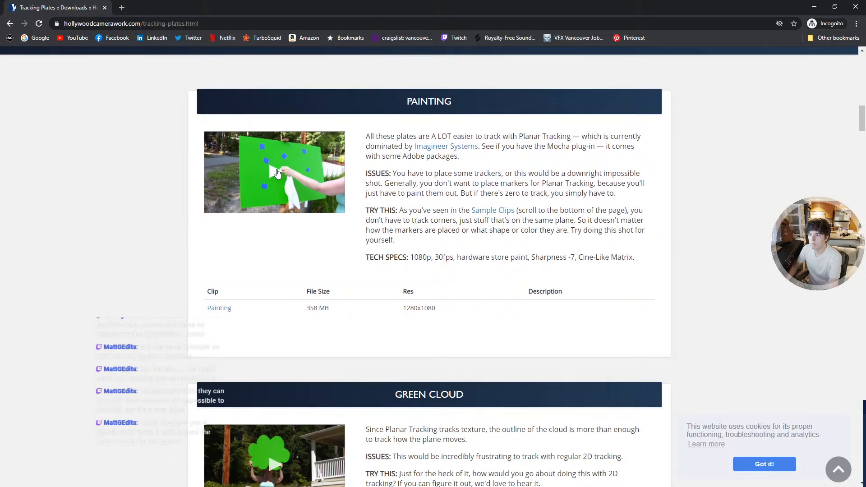
- Preview the Painting, Green Cloud and License Plate tracking clips
left_click(278, 173)
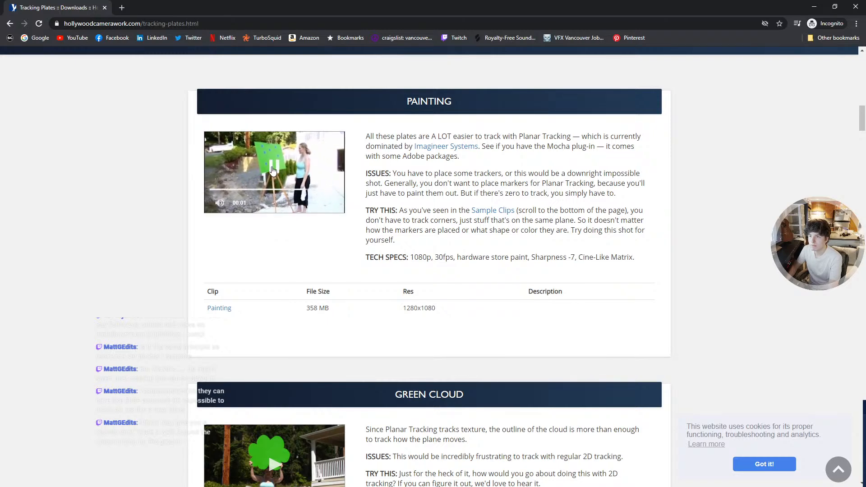
left_click(270, 199)
scroll(280, 295, "down", 5)
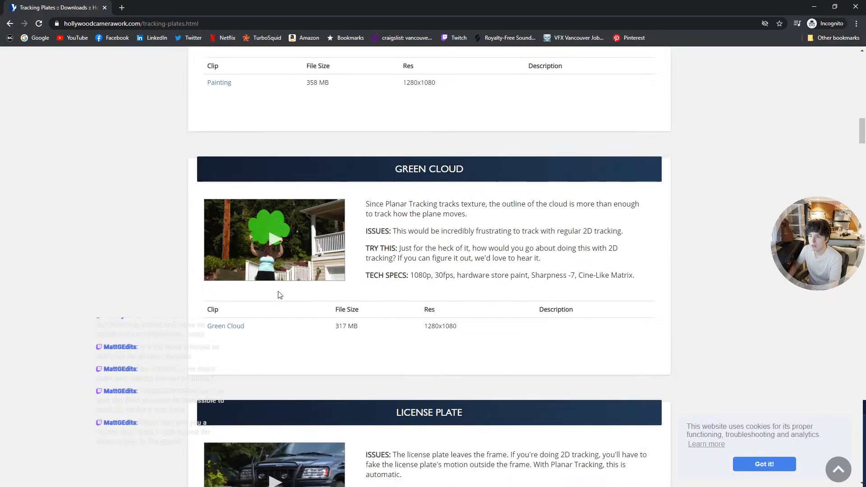
left_click(278, 239)
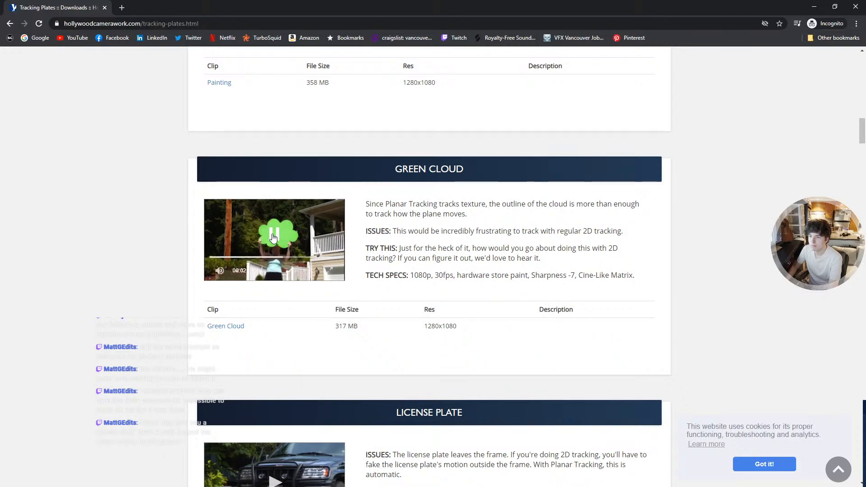
scroll(270, 275, "down", 5)
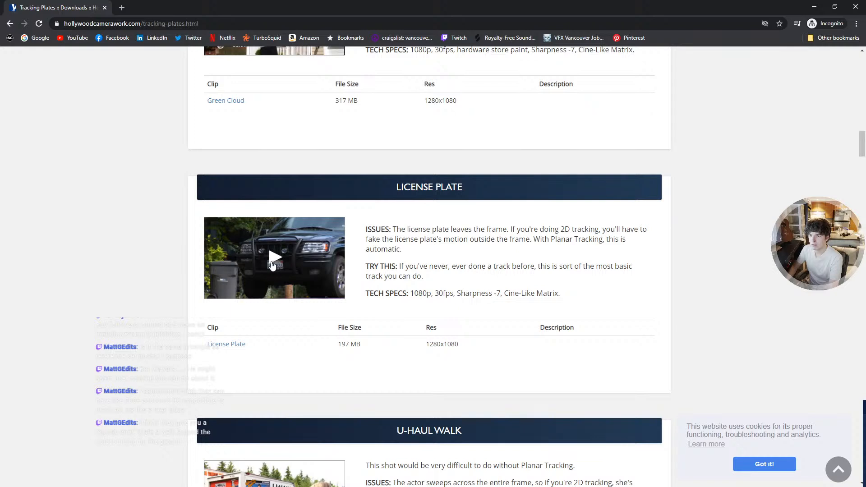
left_click(272, 264)
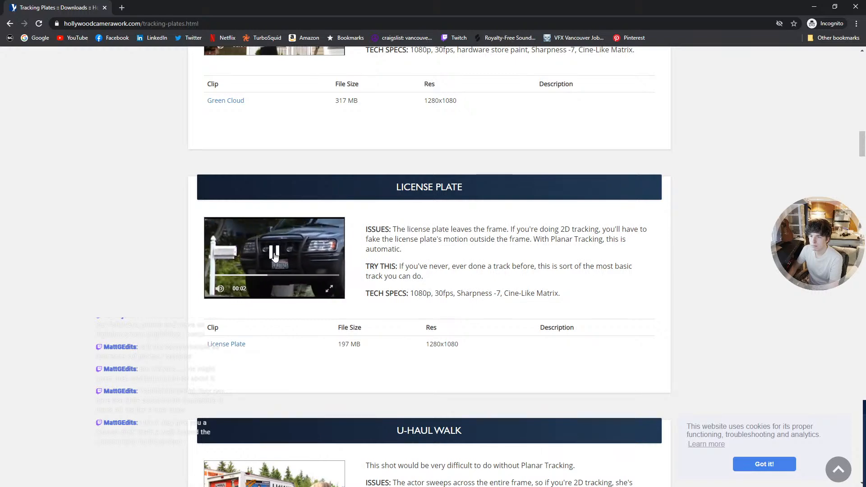
- Look over the U-Haul Walk, Laptop and Picture Frame plates and preview the Laptop clip
scroll(275, 271, "down", 5)
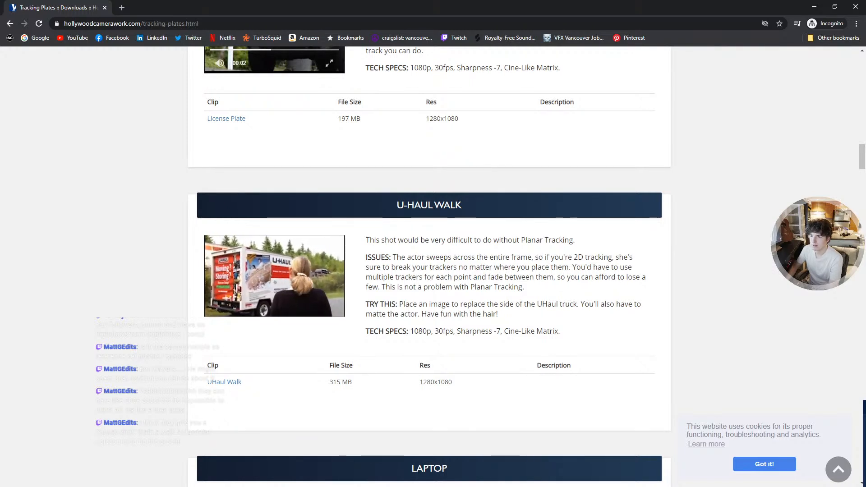
scroll(274, 270, "down", 5)
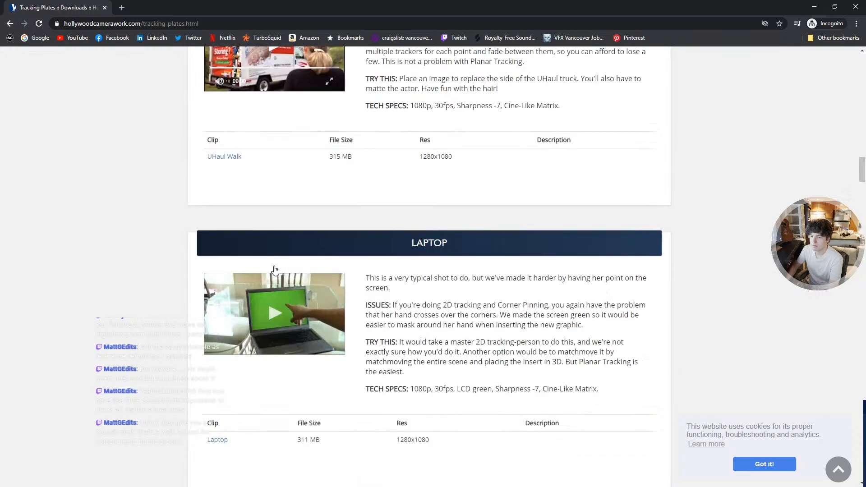
left_click(281, 321)
scroll(280, 298, "down", 1)
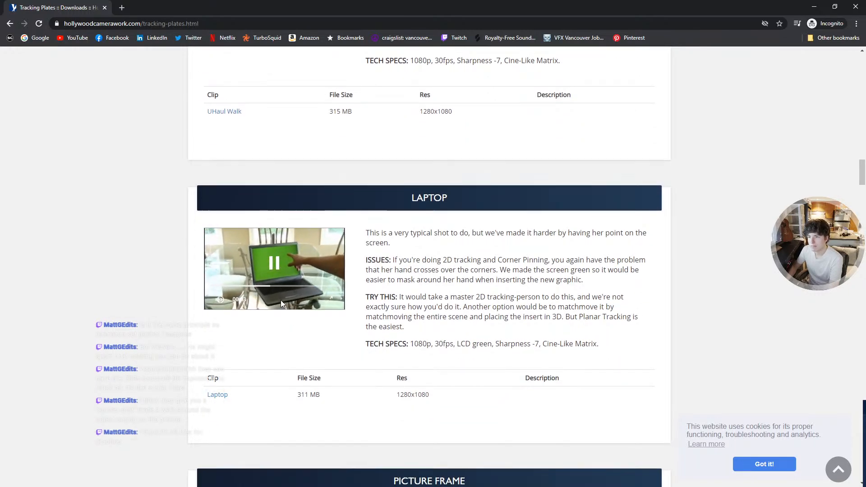
scroll(281, 300, "down", 1)
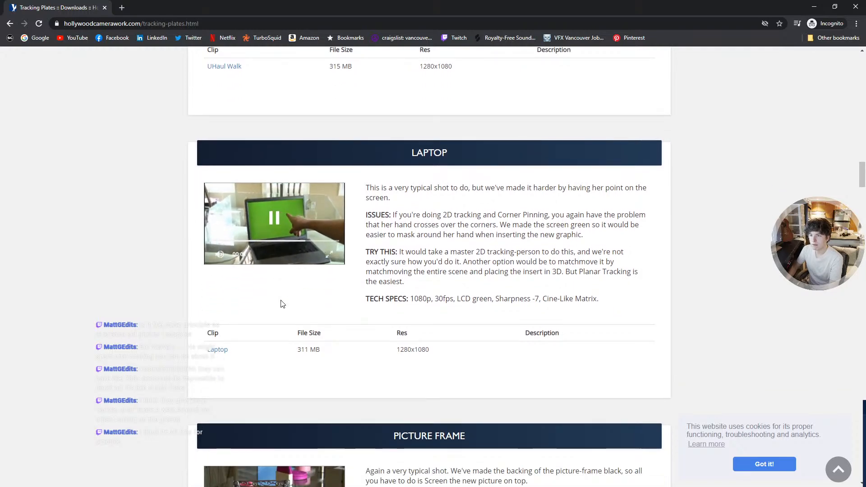
scroll(283, 303, "down", 6)
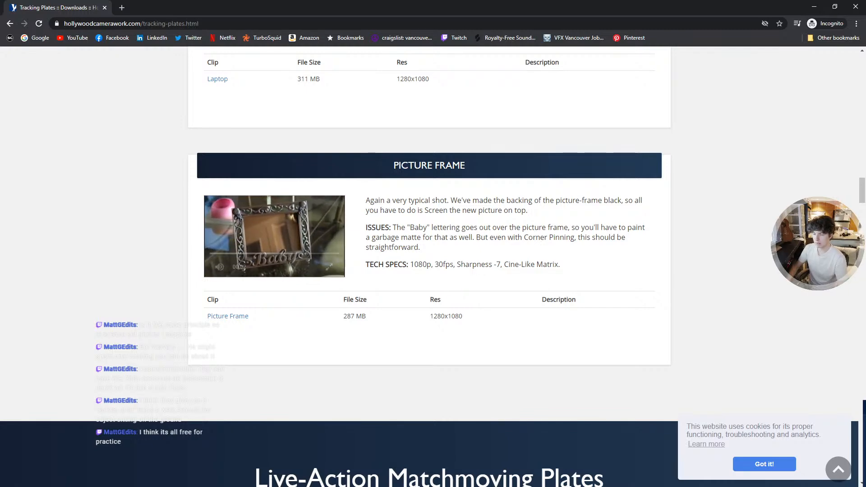
- Review the planar plate descriptions again from Picture Frame back up to Green Cloud
scroll(279, 228, "up", 4)
scroll(279, 228, "up", 5)
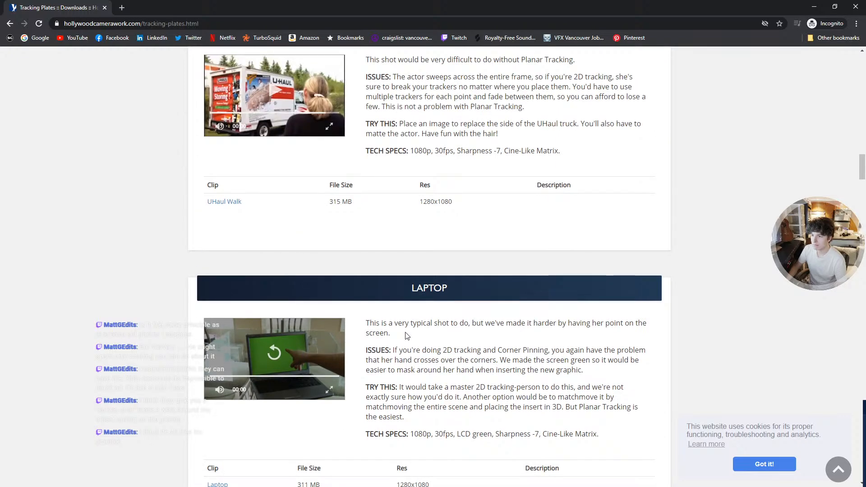
scroll(523, 364, "down", 1)
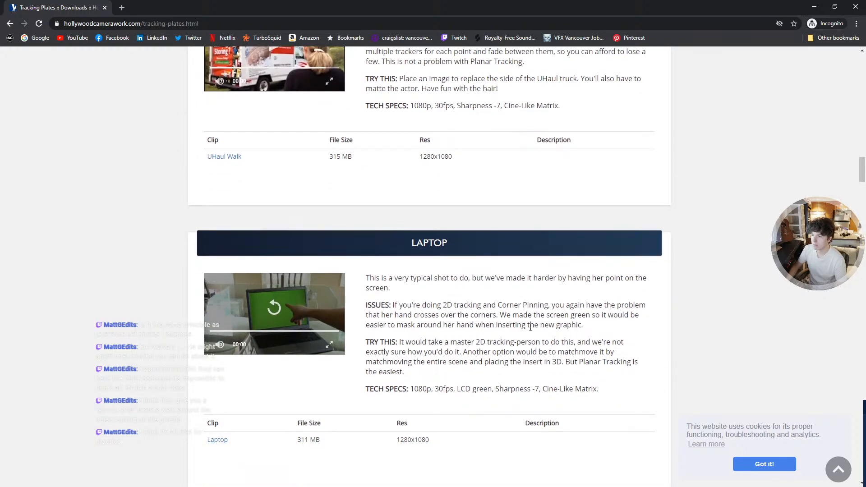
scroll(459, 341, "up", 10)
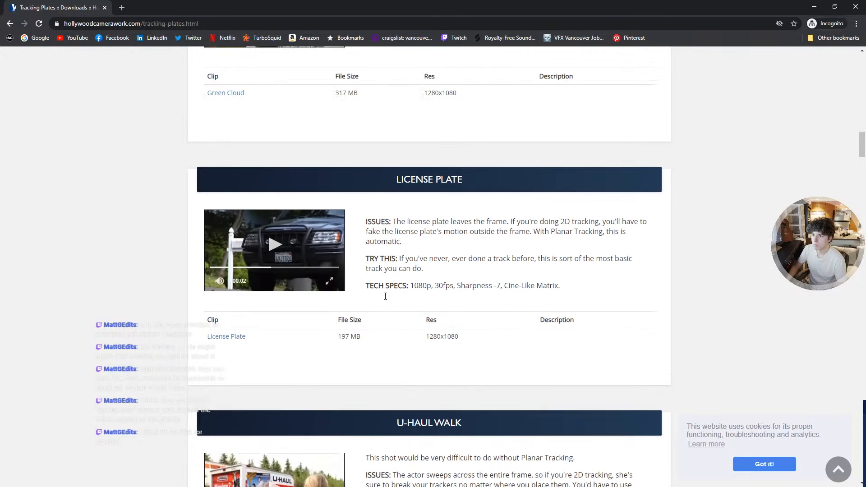
scroll(280, 259, "up", 6)
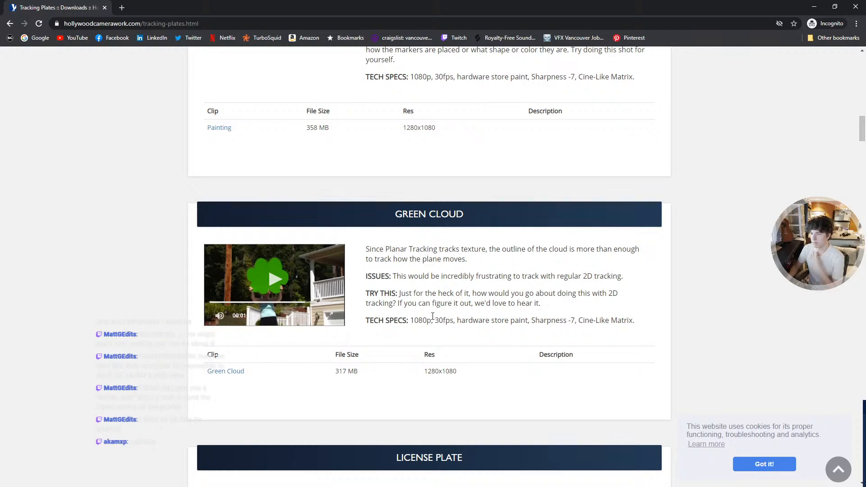
- Go back up to the list of all downloads and open the Green Screen Plates page
scroll(433, 316, "up", 1)
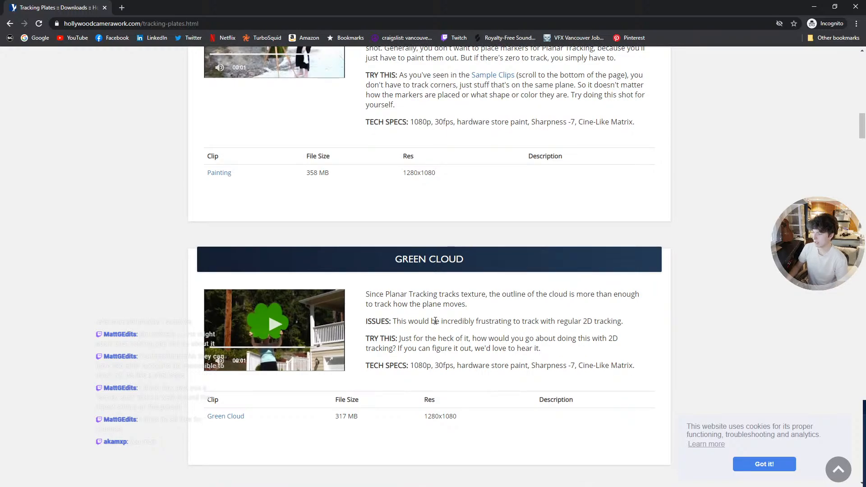
scroll(435, 316, "up", 8)
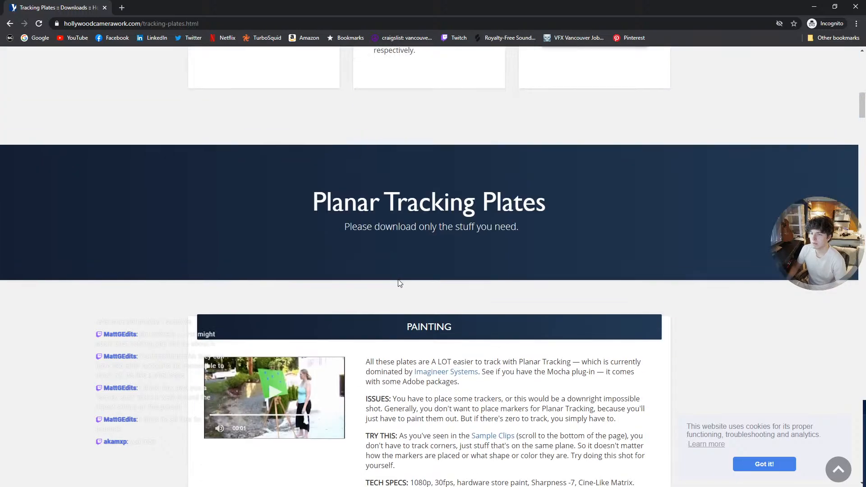
scroll(413, 288, "down", 4)
scroll(412, 282, "up", 10)
scroll(248, 223, "up", 3)
scroll(289, 244, "down", 4)
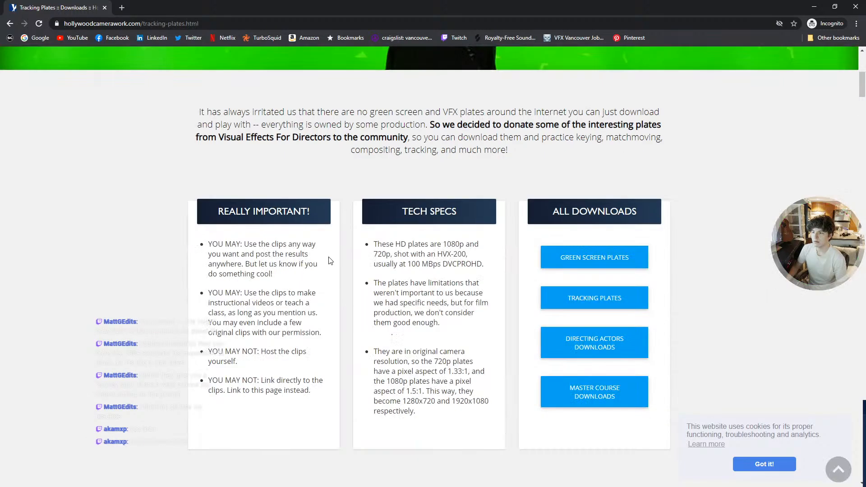
left_click(600, 256)
scroll(397, 286, "down", 15)
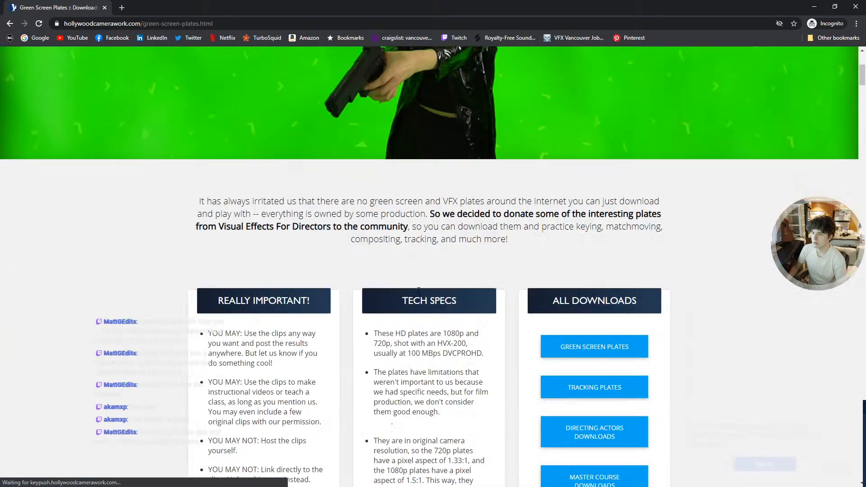
- Preview the Matchmove Test Wide and Matchmove Test Close clips
scroll(397, 288, "down", 6)
left_click(275, 180)
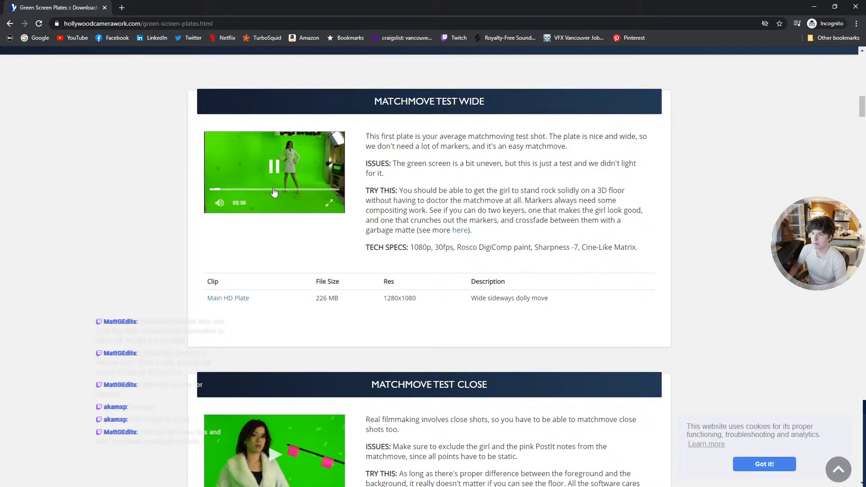
scroll(271, 232, "down", 3)
left_click(274, 322)
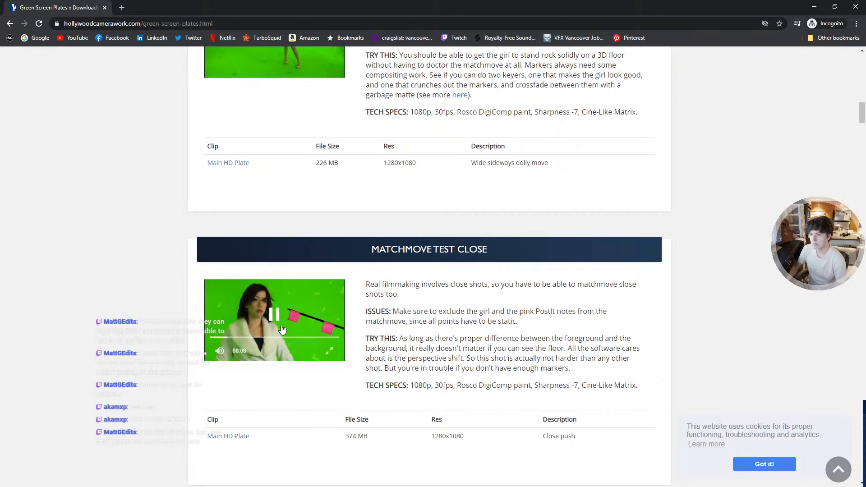
left_click(282, 336)
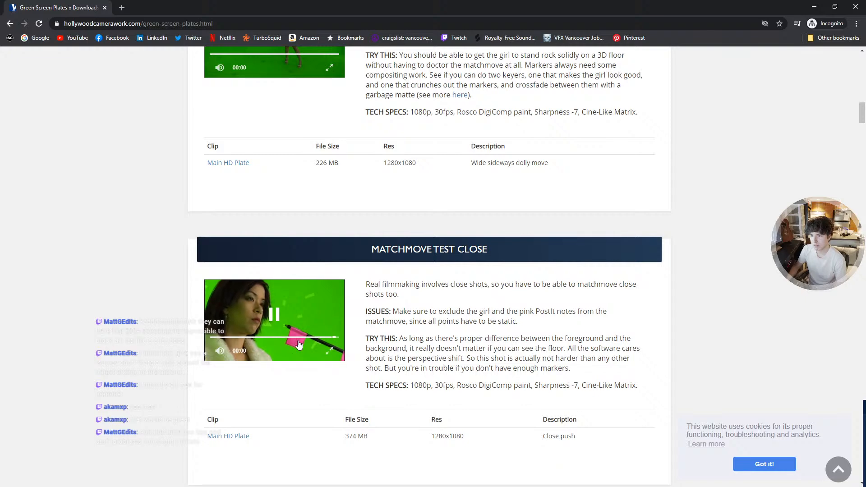
- Preview the Embassy Shootout clip and pause it partway through
scroll(303, 338, "down", 5)
left_click(281, 371)
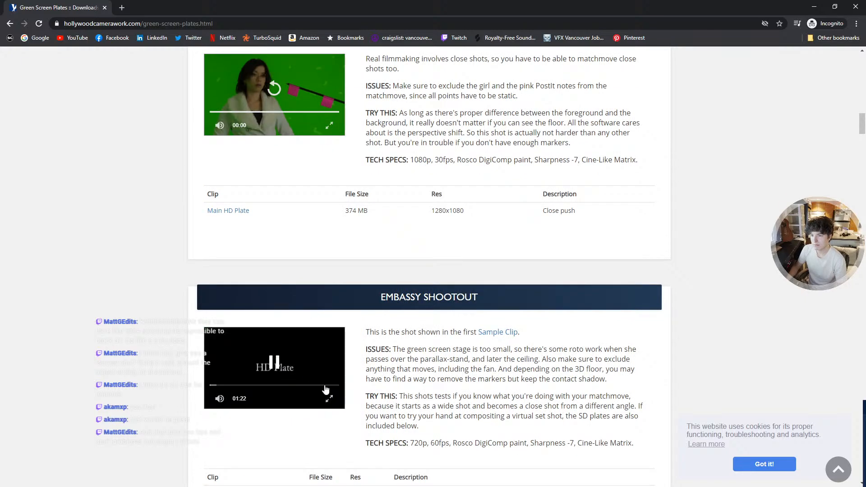
scroll(332, 374, "down", 2)
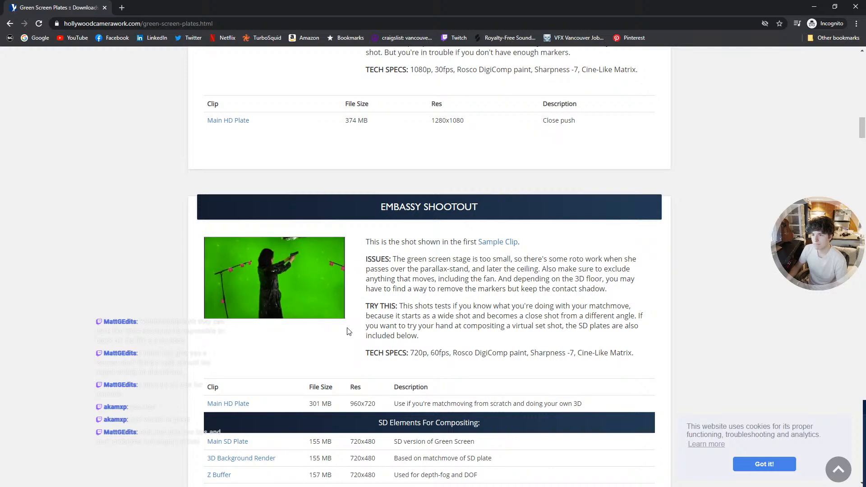
mouse_move(240, 277)
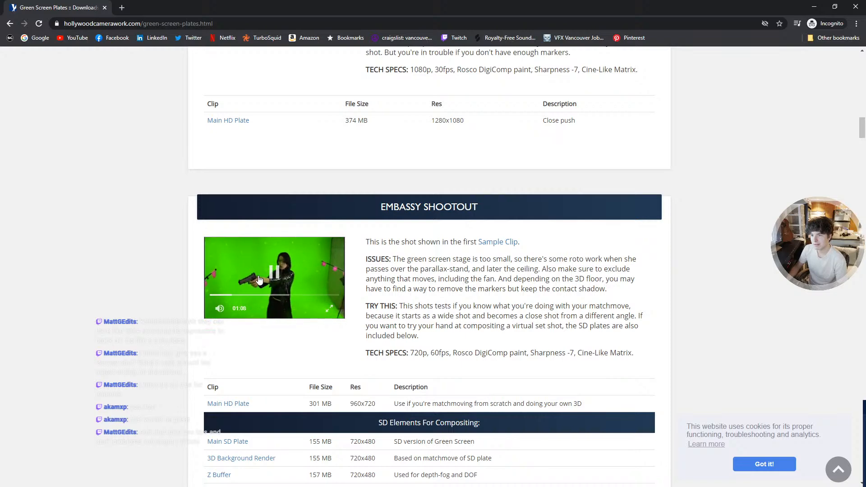
left_click(280, 275)
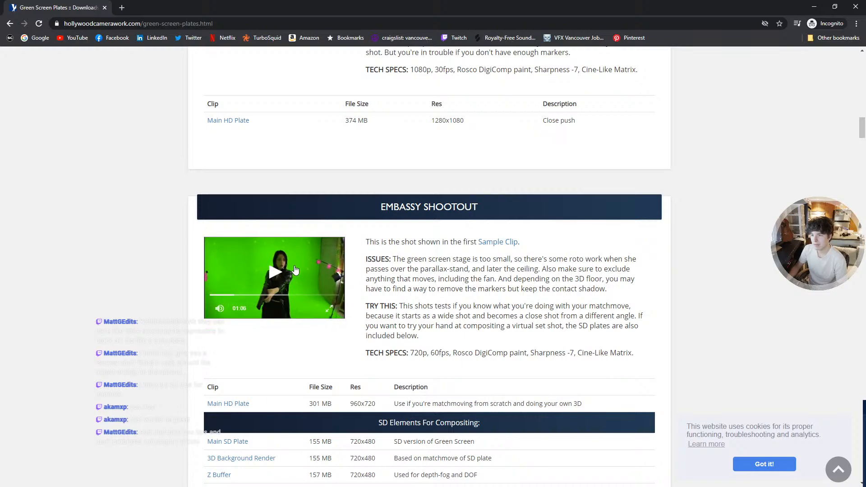
- Preview the F15 Fly-Over clip and enlarge the page to examine its plate description
scroll(295, 270, "down", 2)
scroll(297, 271, "down", 6)
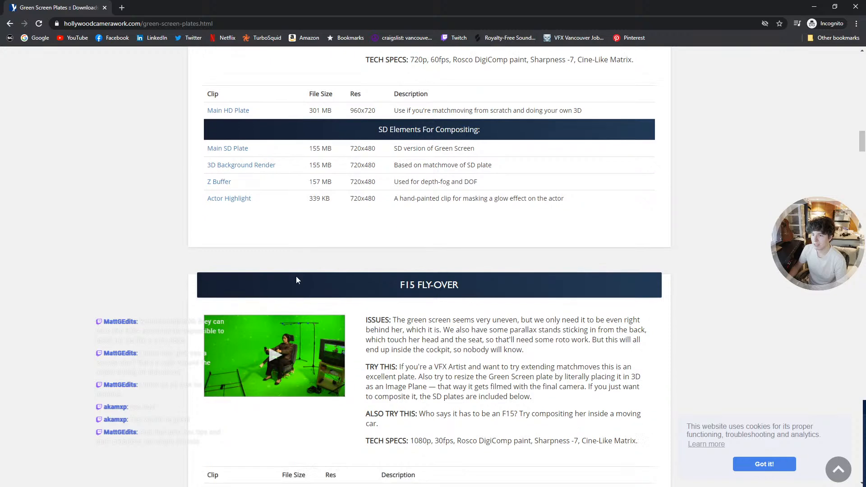
left_click(278, 296)
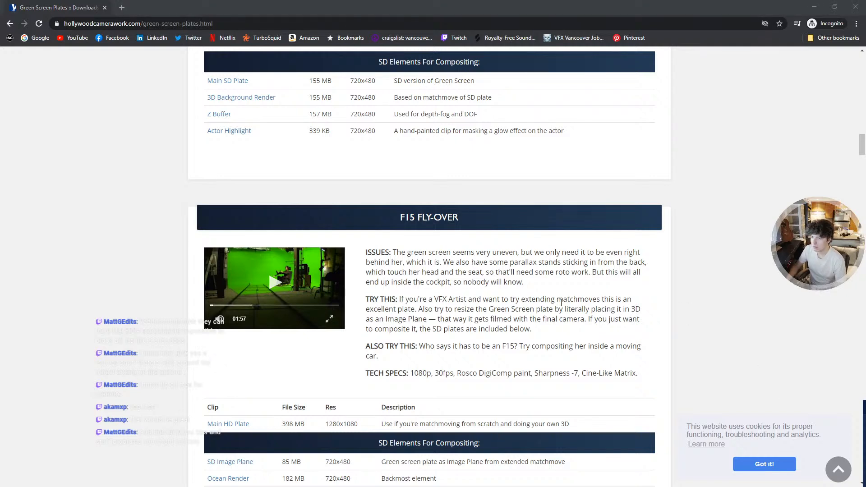
left_click(532, 304)
scroll(467, 298, "up", 9, "ctrl")
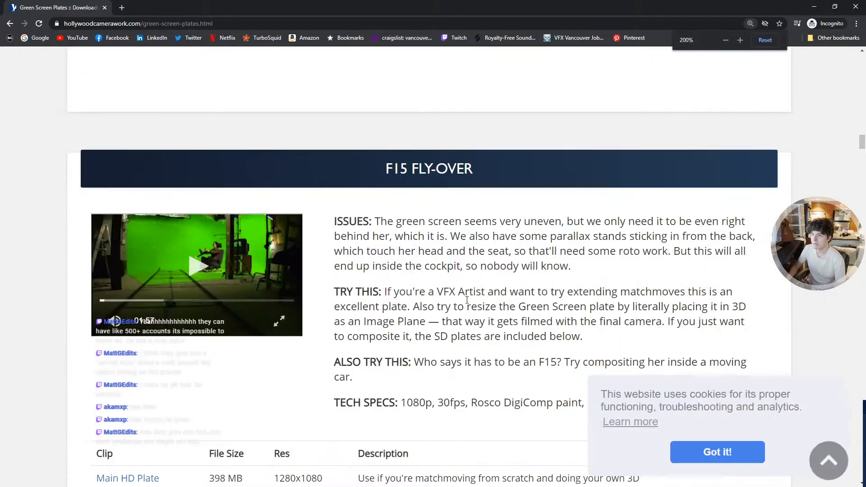
scroll(468, 300, "down", 8, "ctrl")
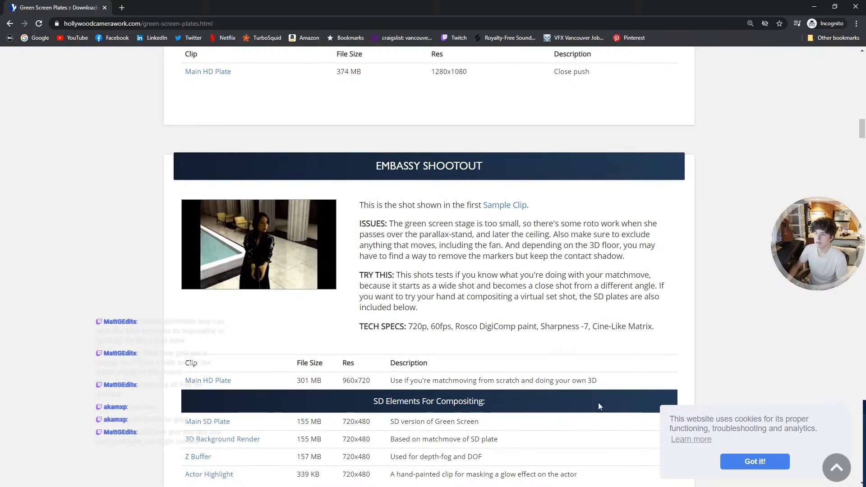
- Reopen the Tracking Plates page from the list of all downloads and go to the Painting plate
scroll(599, 402, "up", 20)
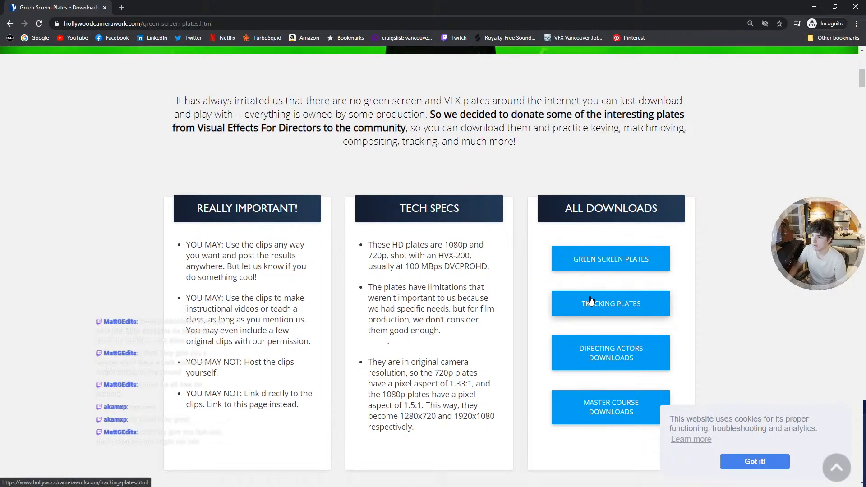
left_click(591, 300)
scroll(479, 301, "down", 8)
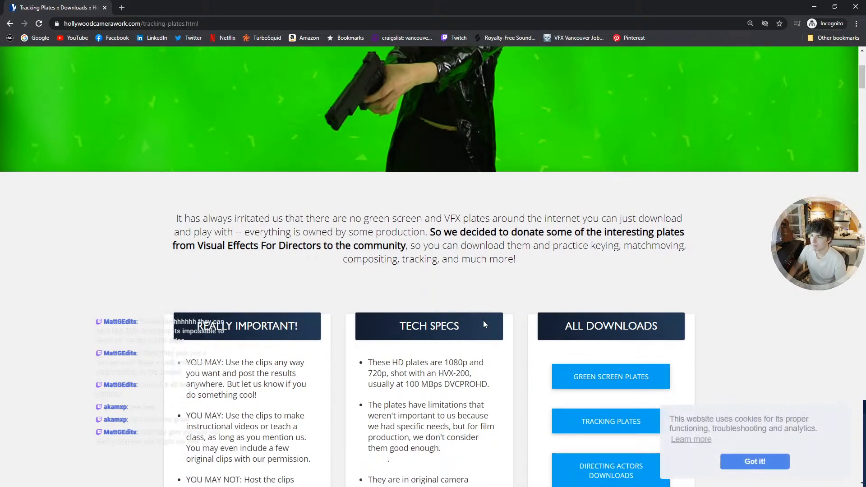
scroll(479, 302, "down", 10)
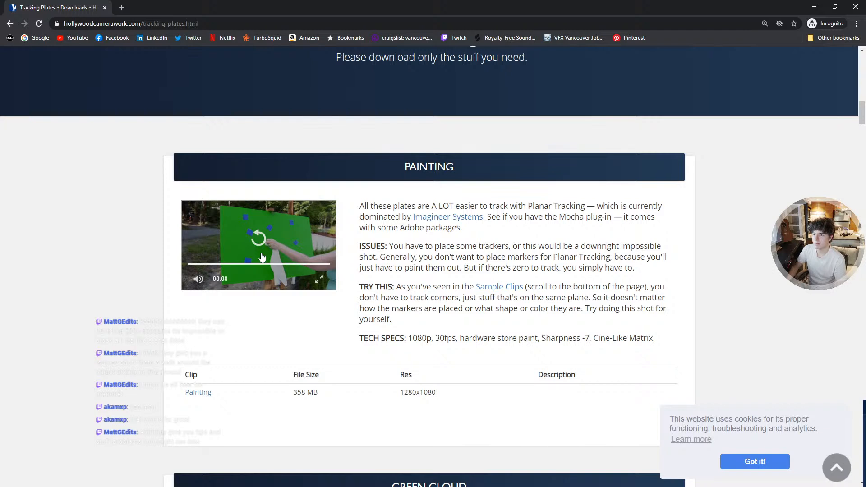
- Replay the Painting clip and scrub through it to examine the blue markers on the green board
left_click(261, 238)
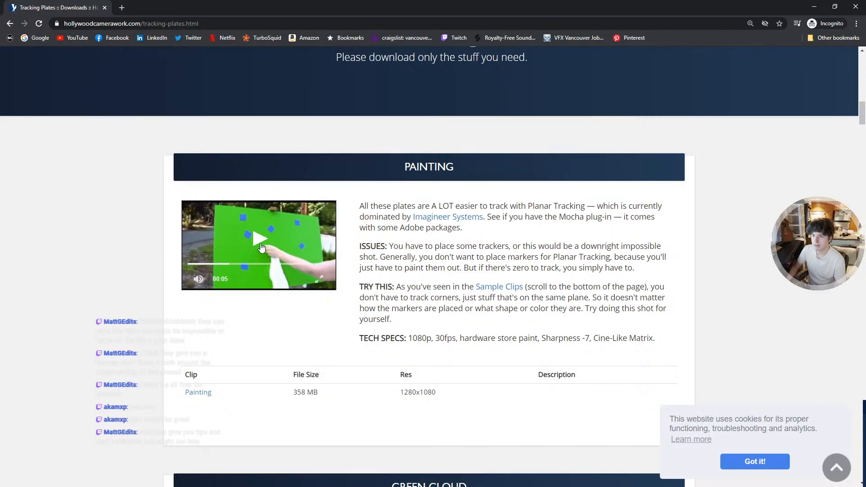
left_click_drag(205, 264, 189, 266)
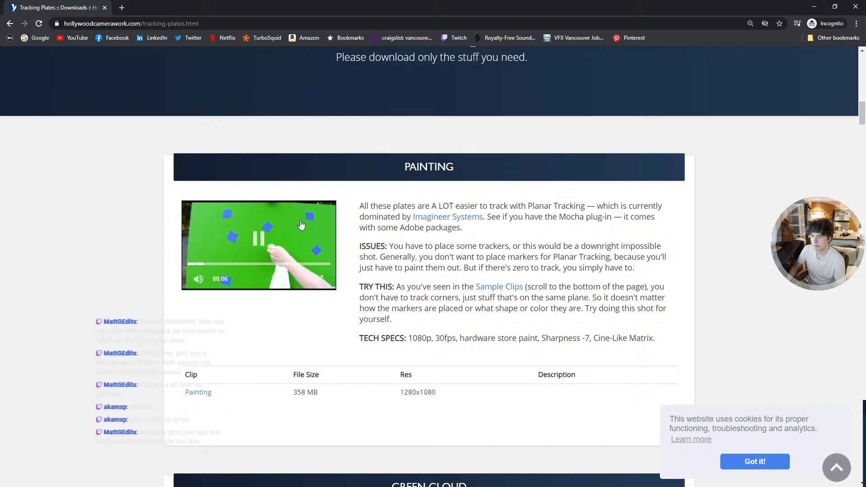
left_click(222, 214)
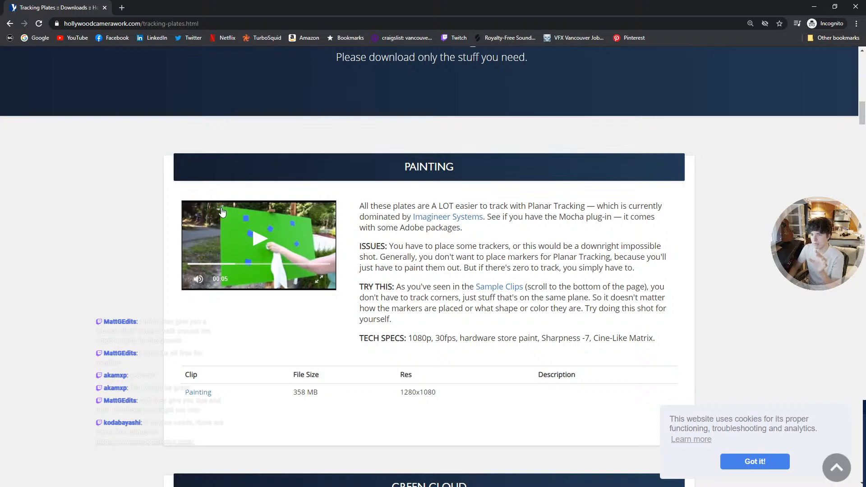
left_click(210, 268)
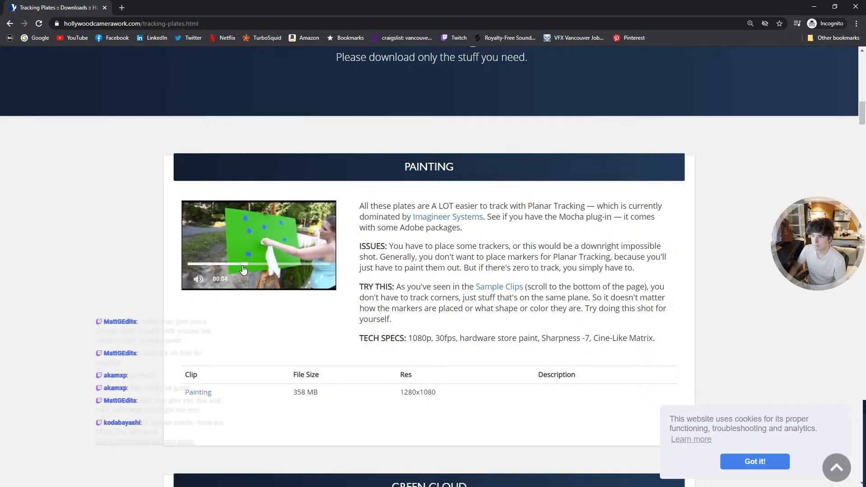
left_click_drag(194, 274, 305, 271)
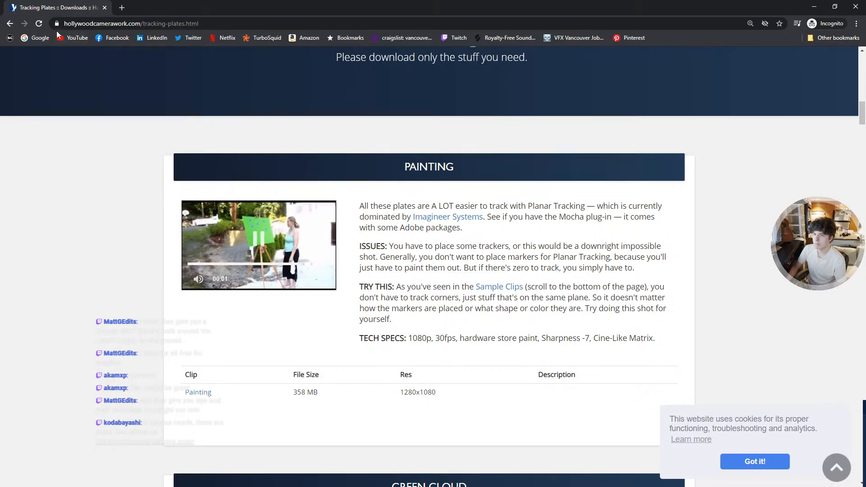
- Return to the Green Screen Plates page and look over the Matchmove Test Close and Embassy Shootout plates
key("alt+Left")
scroll(390, 268, "down", 20)
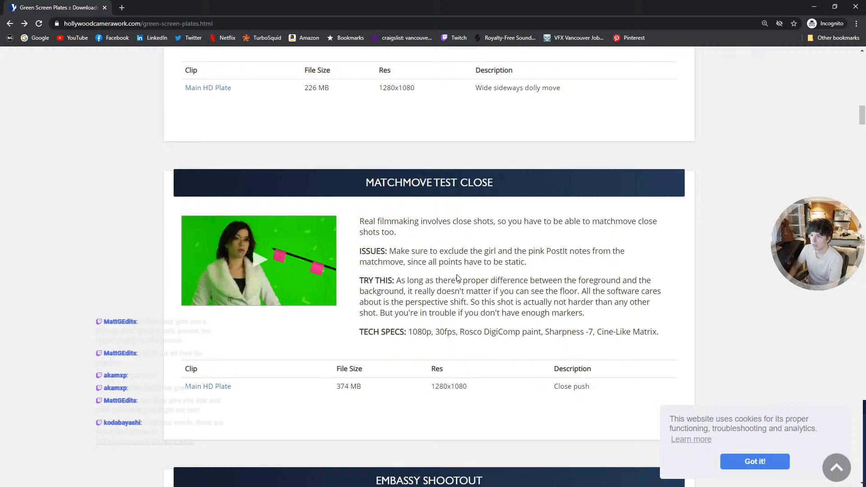
scroll(433, 266, "down", 3)
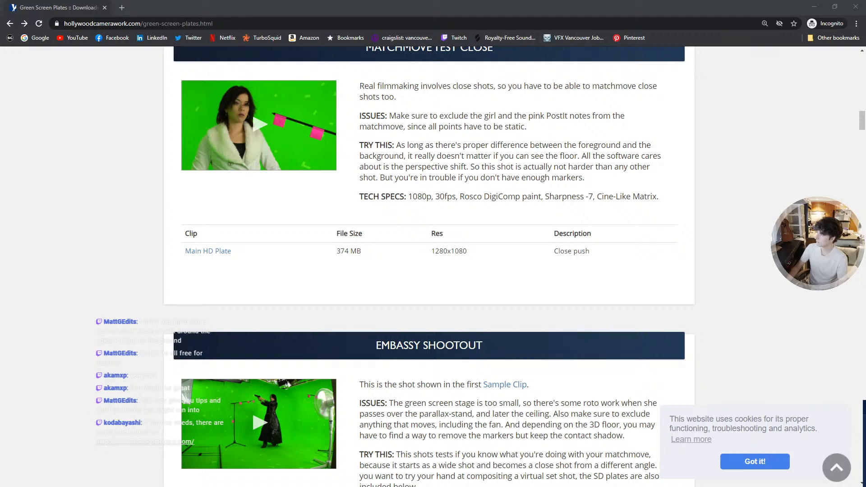
left_click(122, 8)
type("https://www.backplatepro.com")
key("Return")
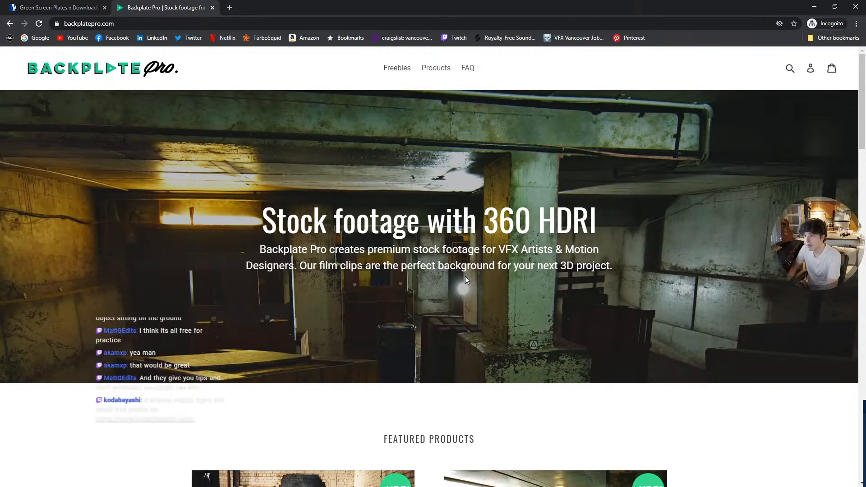
scroll(465, 276, "down", 5)
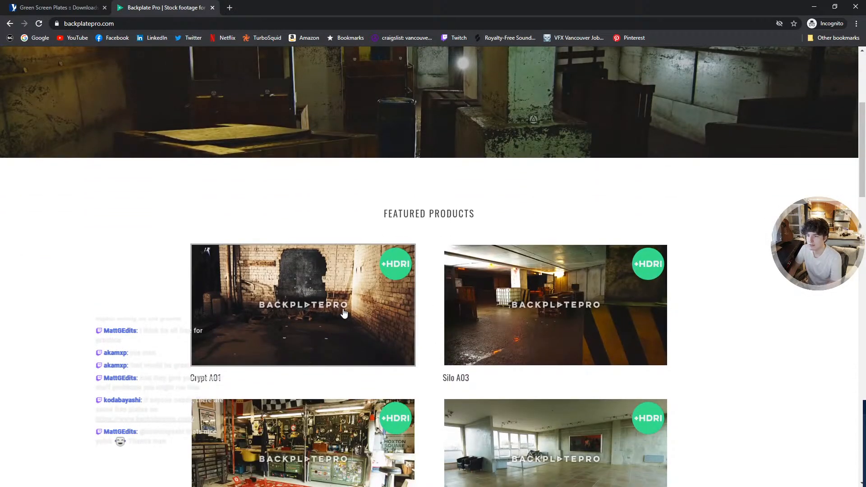
- Review the Crypt A01 backplate's preview and product details, and return to the featured products
left_click(306, 309)
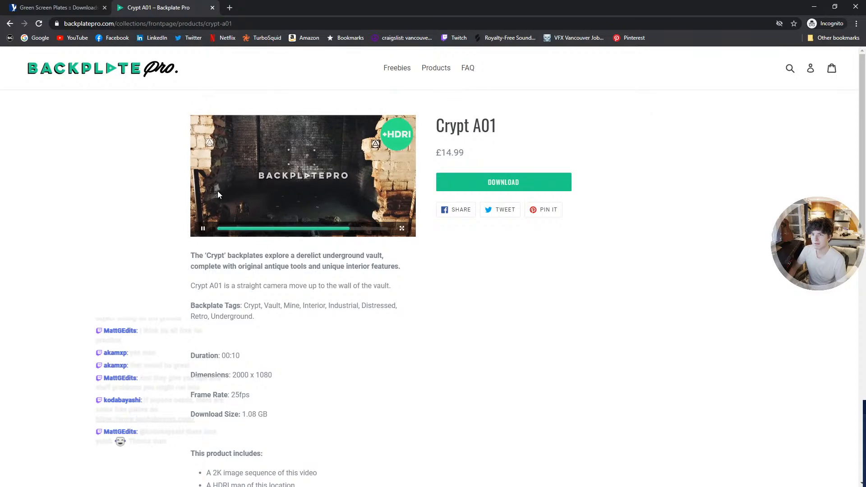
scroll(221, 196, "down", 8)
scroll(244, 203, "up", 8)
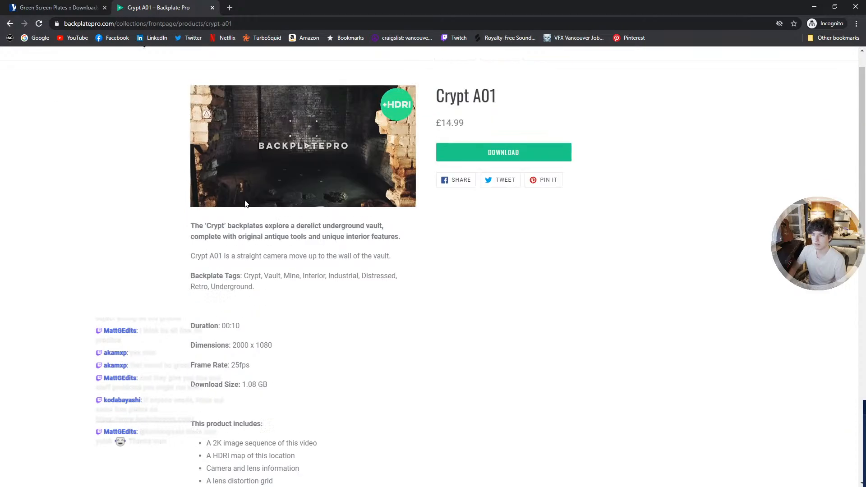
left_click(10, 23)
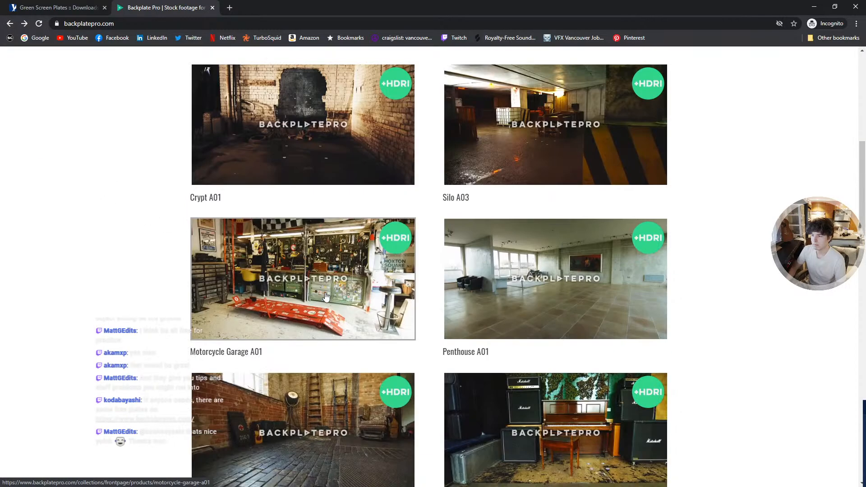
- Play the Penthouse A01 backplate preview in full screen, and return to the featured products
scroll(542, 169, "down", 3)
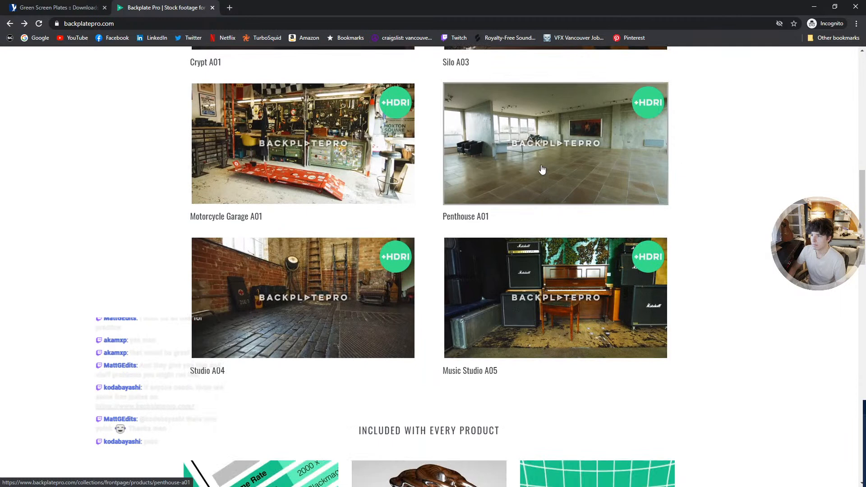
left_click(560, 143)
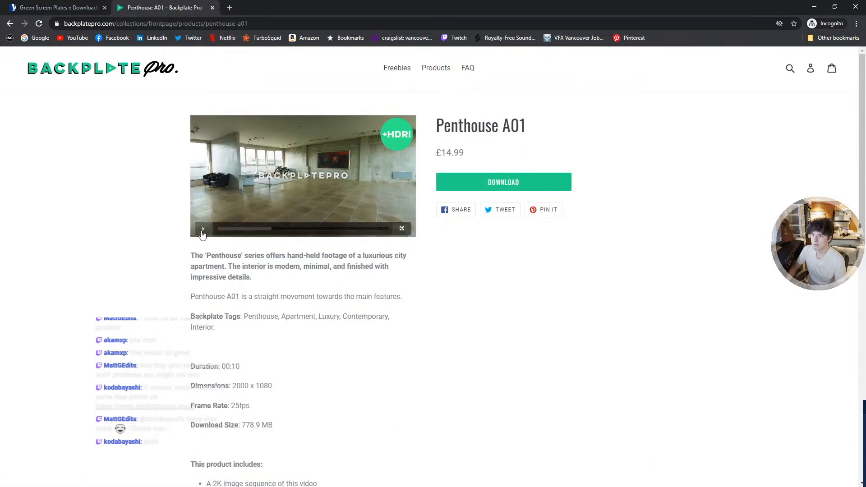
left_click(202, 230)
left_click(402, 229)
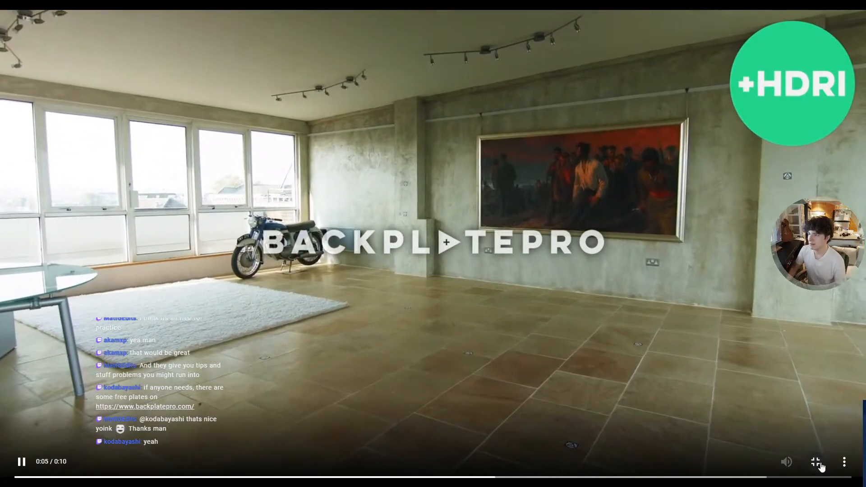
left_click(817, 462)
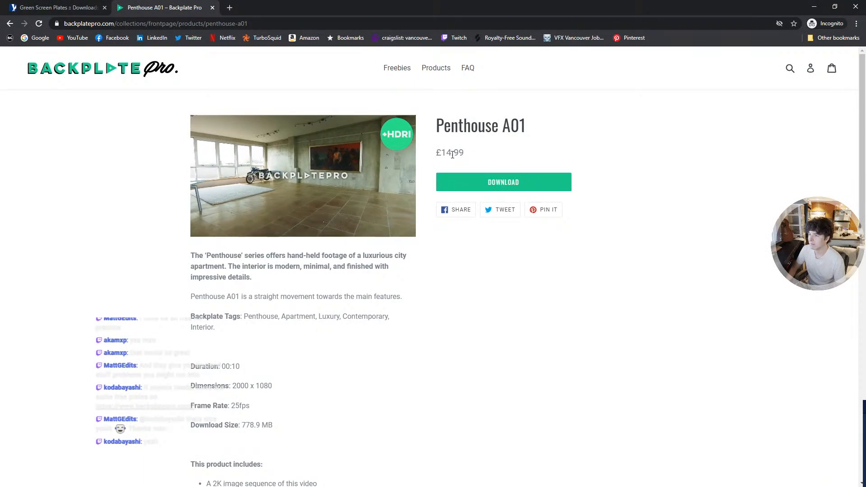
left_click(10, 24)
- Close the Backplate Pro tab after looking over its home page, and switch back to SynthEyes
scroll(397, 334, "down", 4)
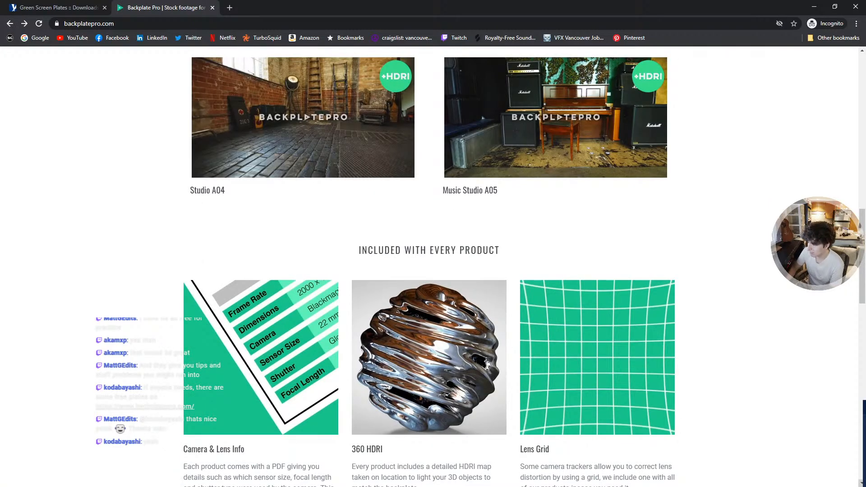
scroll(185, 45, "up", 15)
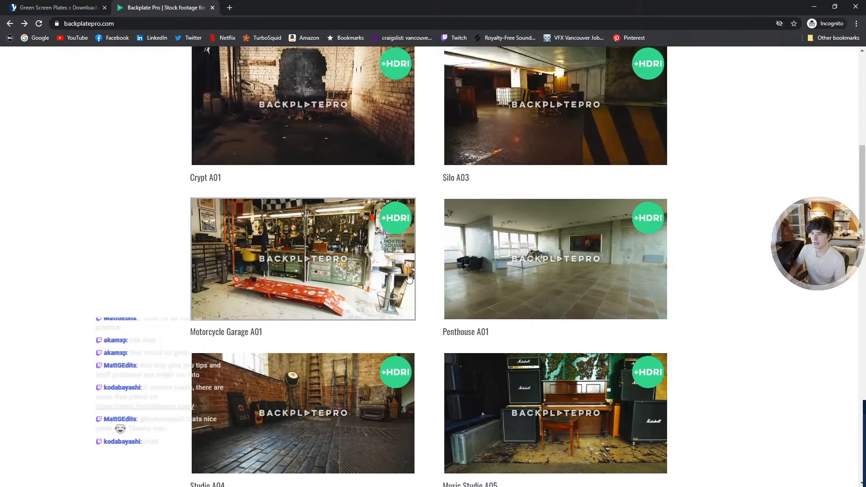
left_click(213, 8)
left_click(814, 7)
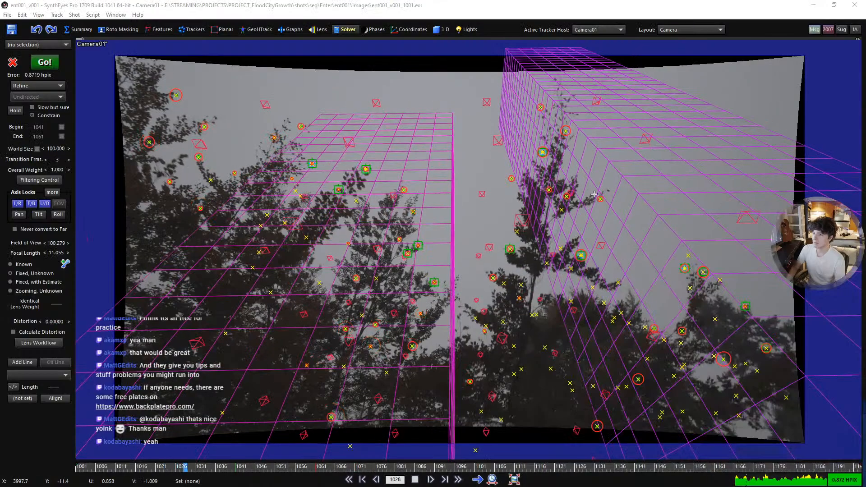